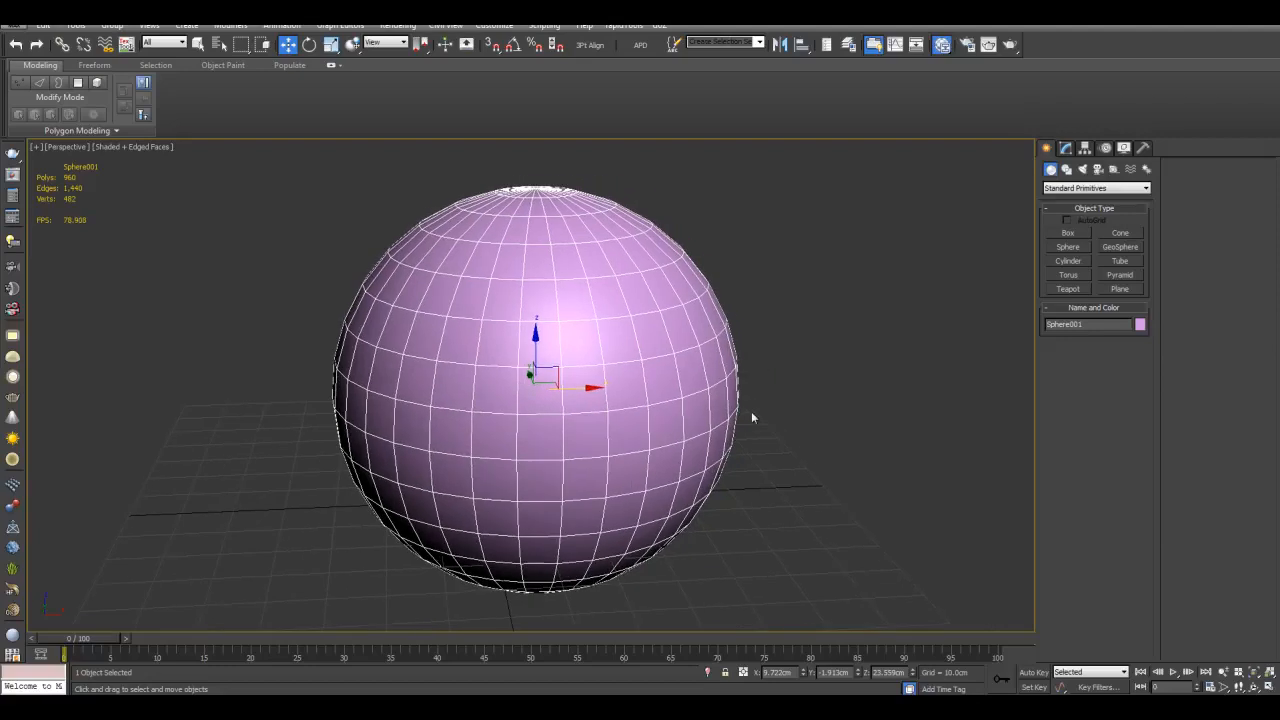
Start the Line tool and turn on snapping restricted to Face, with the Vertex snap disabled.
click(1067, 170)
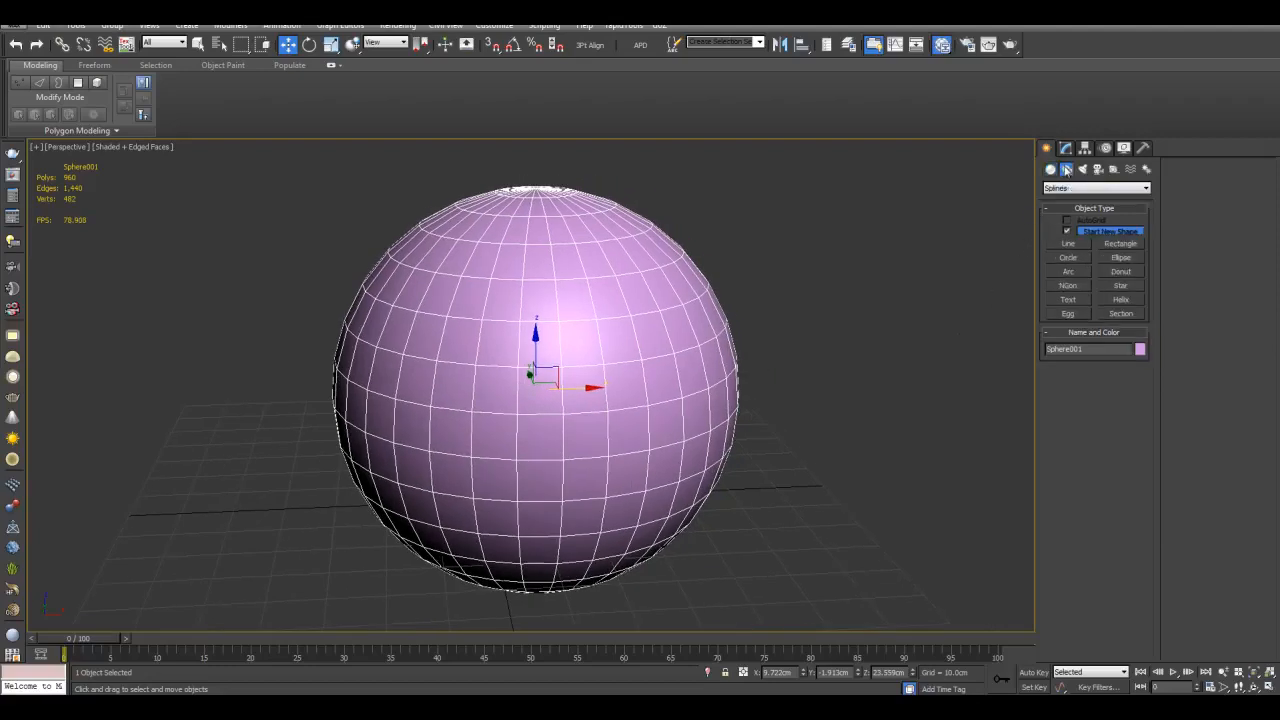
click(1068, 244)
right_click(492, 45)
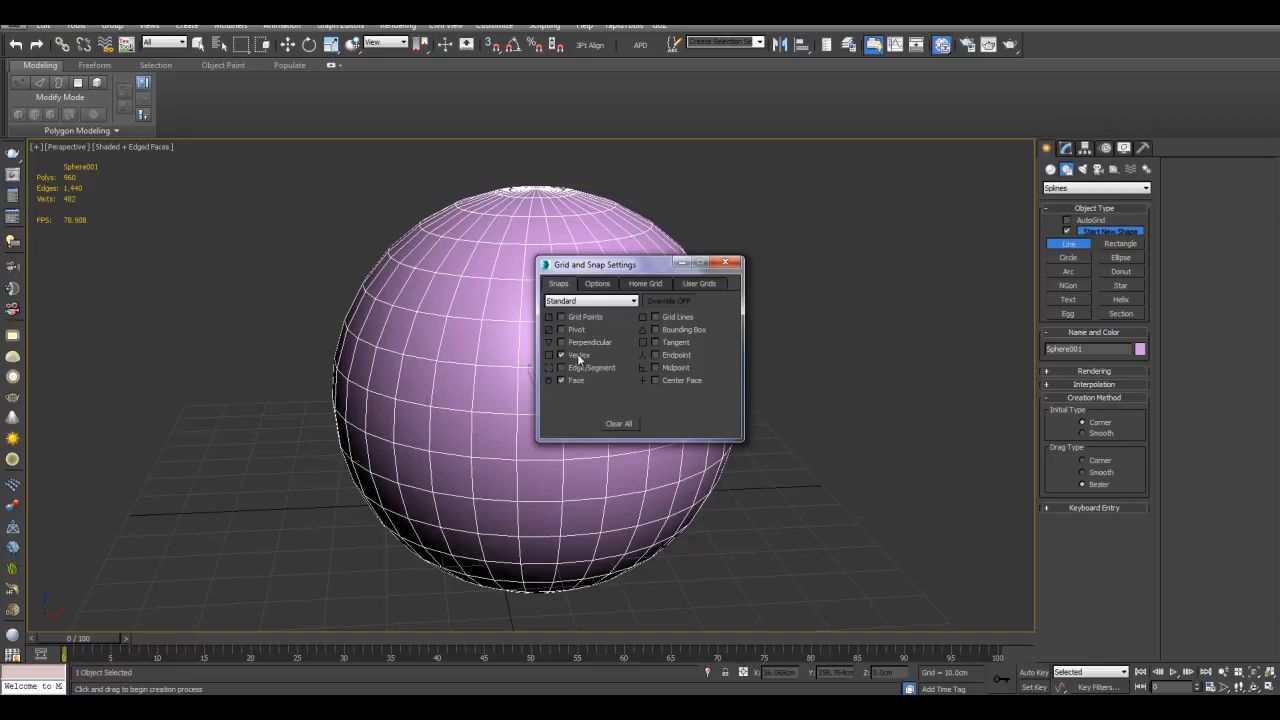
drag(666, 267, 185, 410)
key(s)
middle_drag(702, 214, 715, 180)
alt+middle_drag(715, 180, 687, 215)
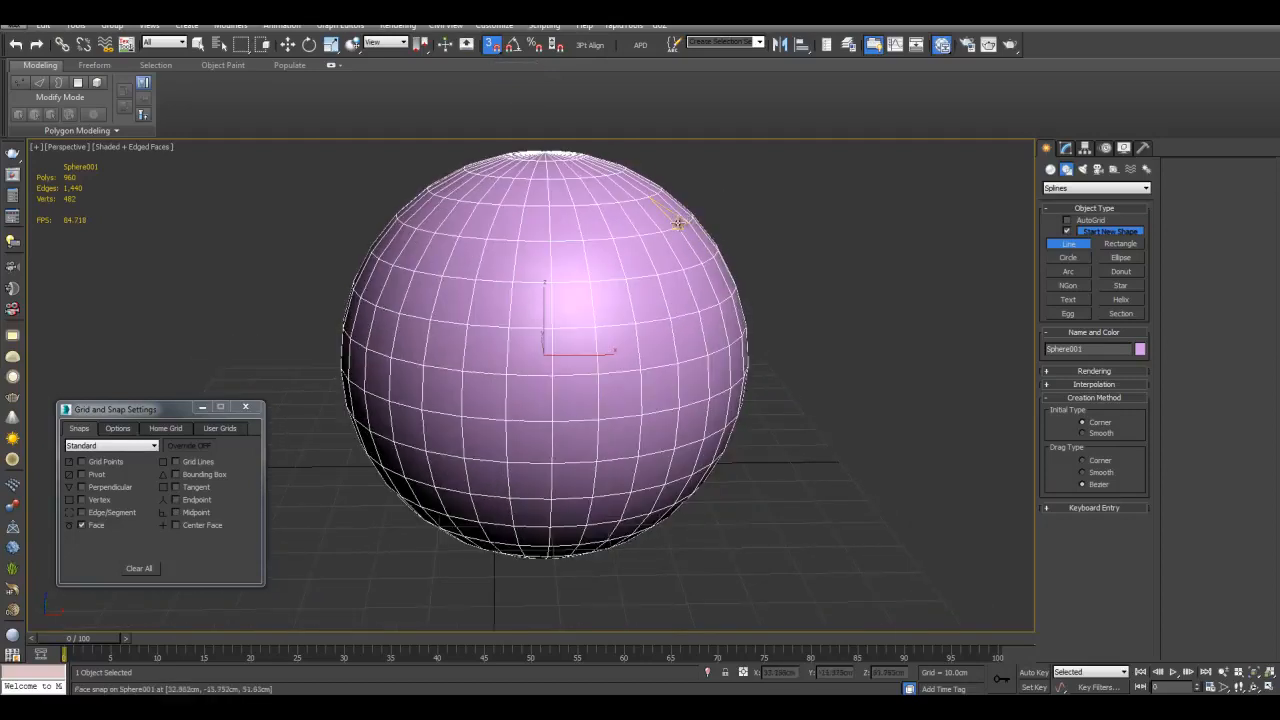
Draw a face-snapped line of five points winding down the front of the sphere.
click(673, 218)
click(659, 284)
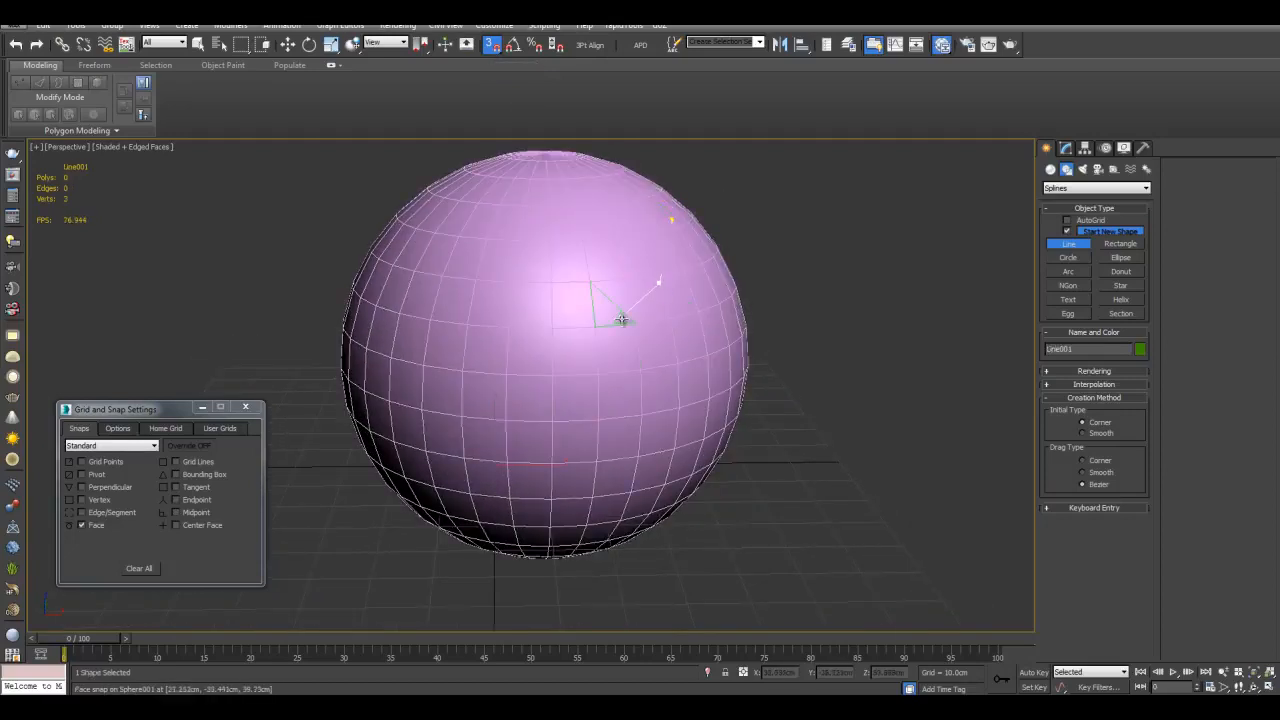
click(605, 332)
right_click(558, 515)
Display the line as a tube in the viewport with a radial thickness of 6.84 cm.
click(1065, 148)
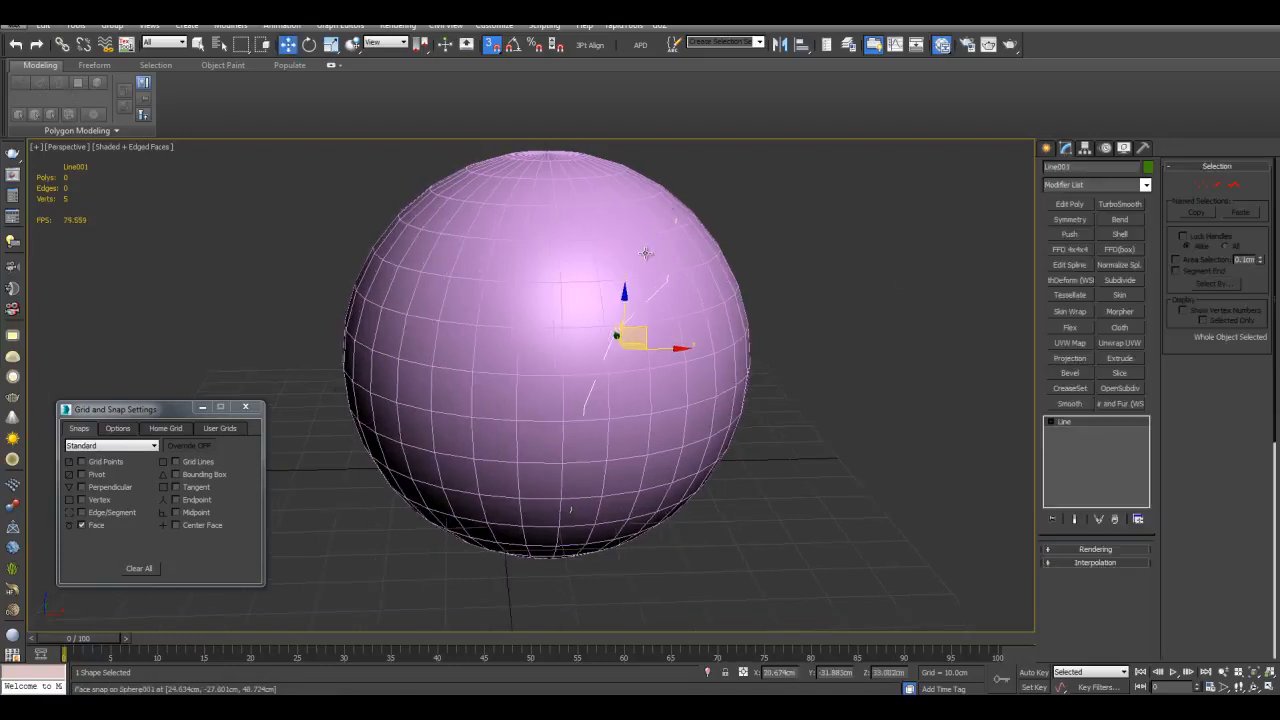
click(1096, 549)
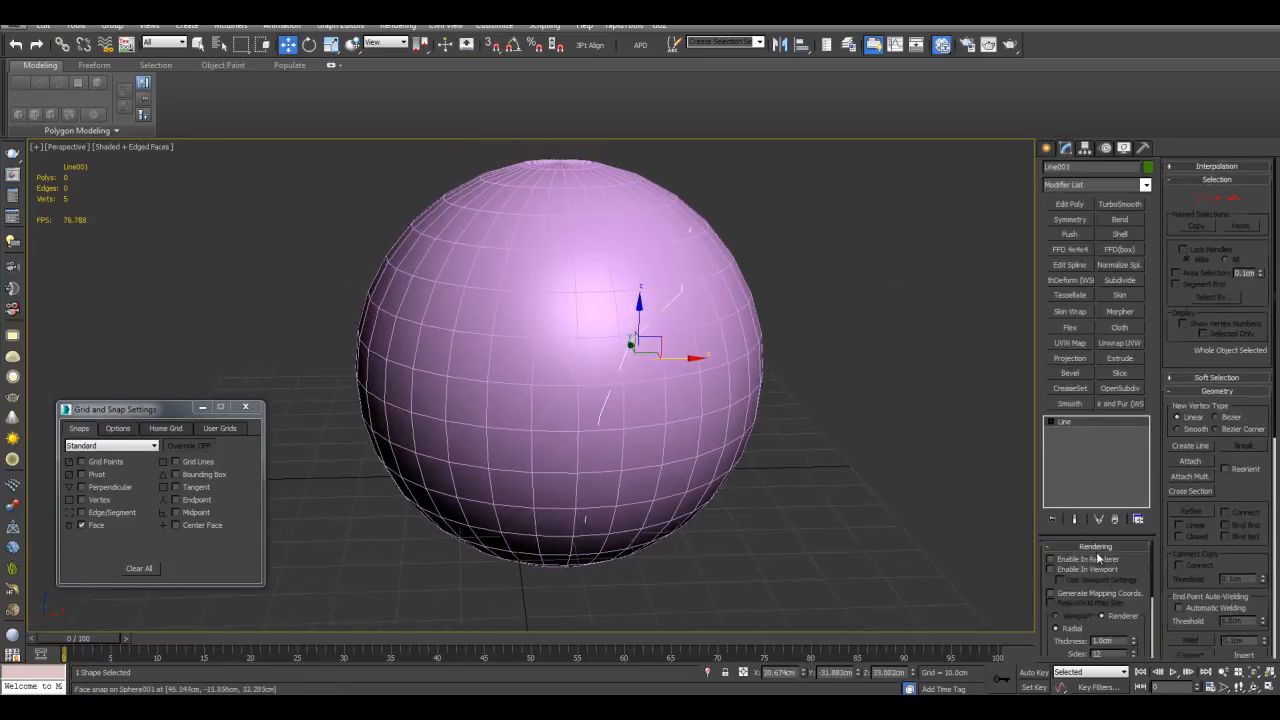
click(1096, 570)
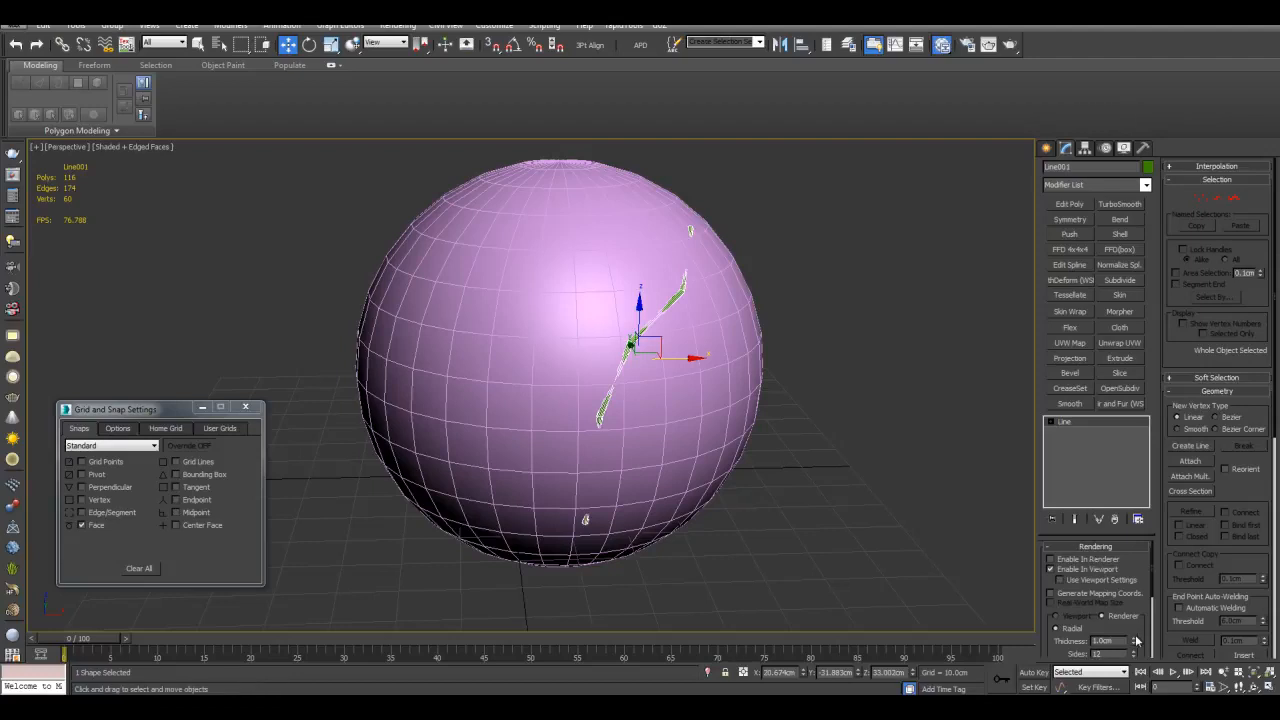
drag(1134, 648, 1120, 610)
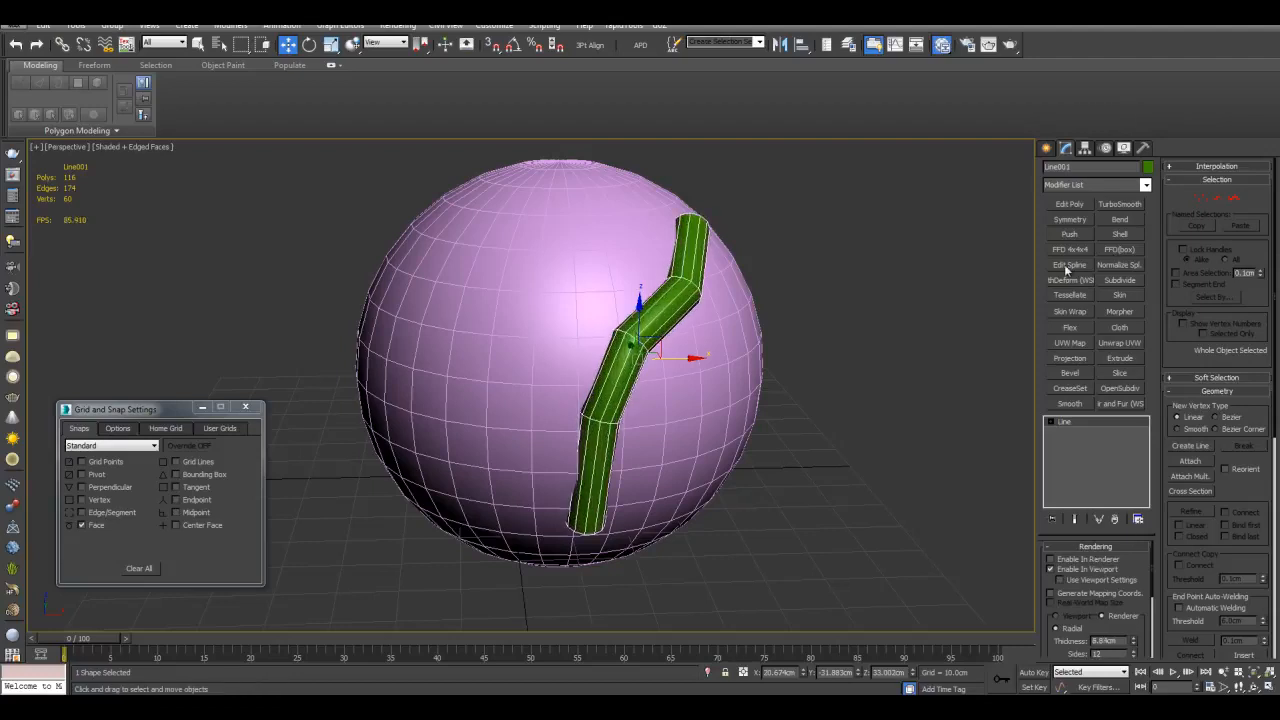
scroll(762, 392, down, 3)
scroll(765, 380, up, 5)
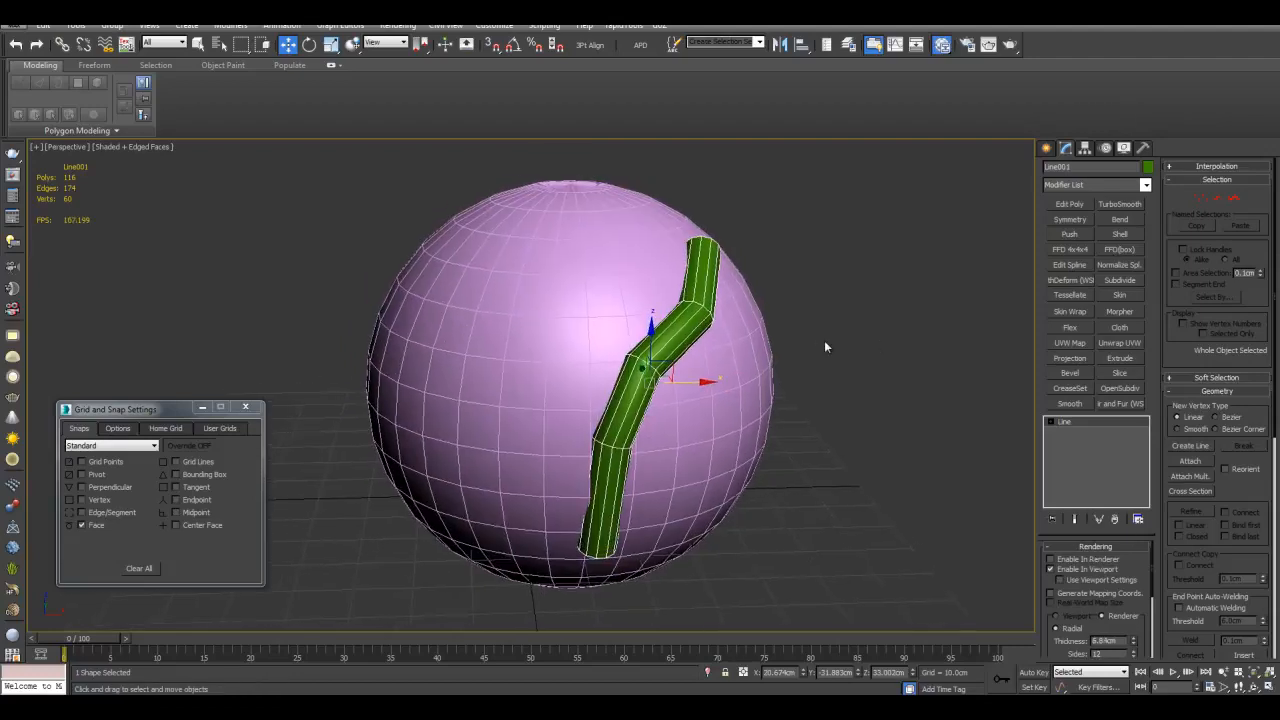
Delete the line tube and add an Edit Poly modifier to the sphere.
key(Delete)
click(694, 317)
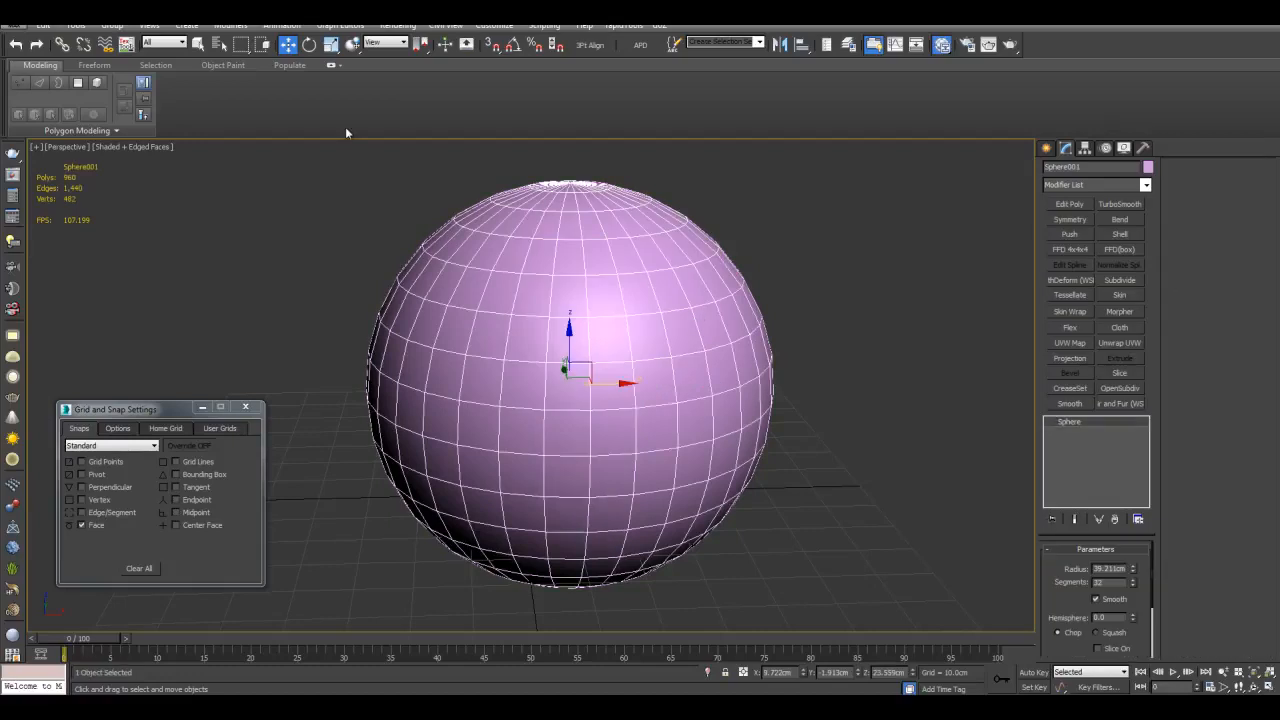
click(109, 66)
middle_drag(754, 314, 746, 310)
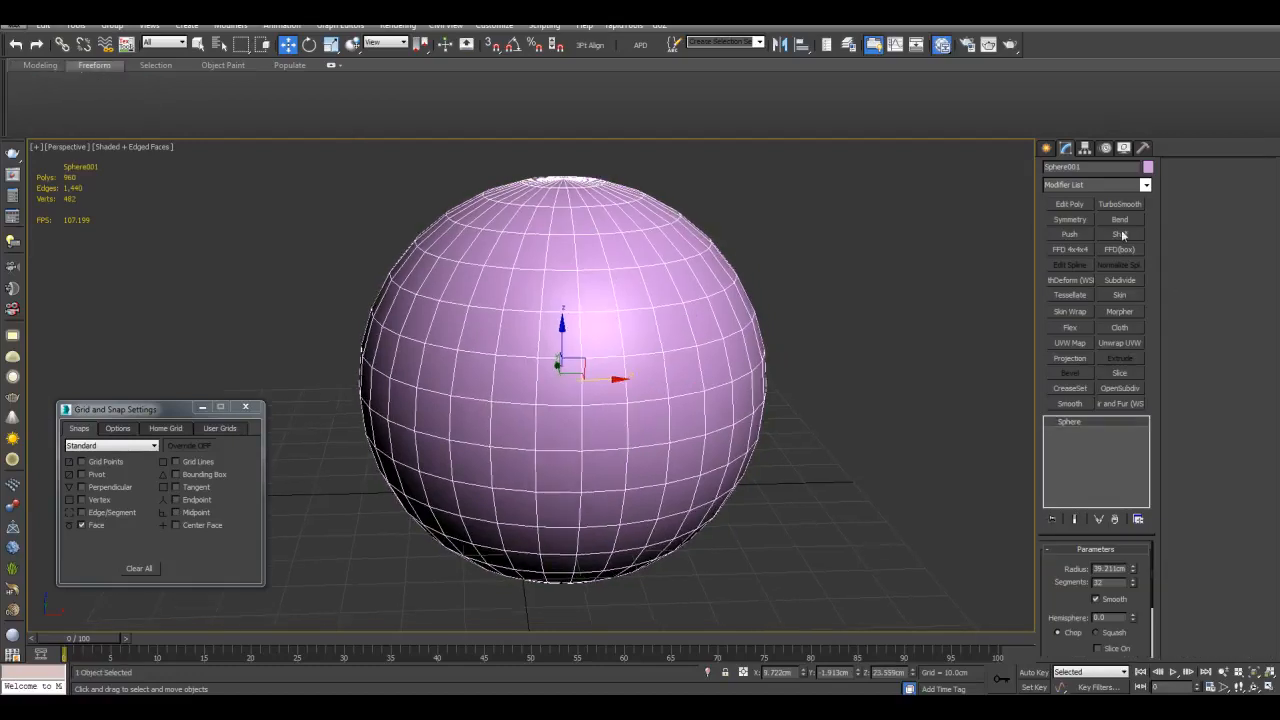
click(1070, 205)
middle_drag(848, 270, 825, 310)
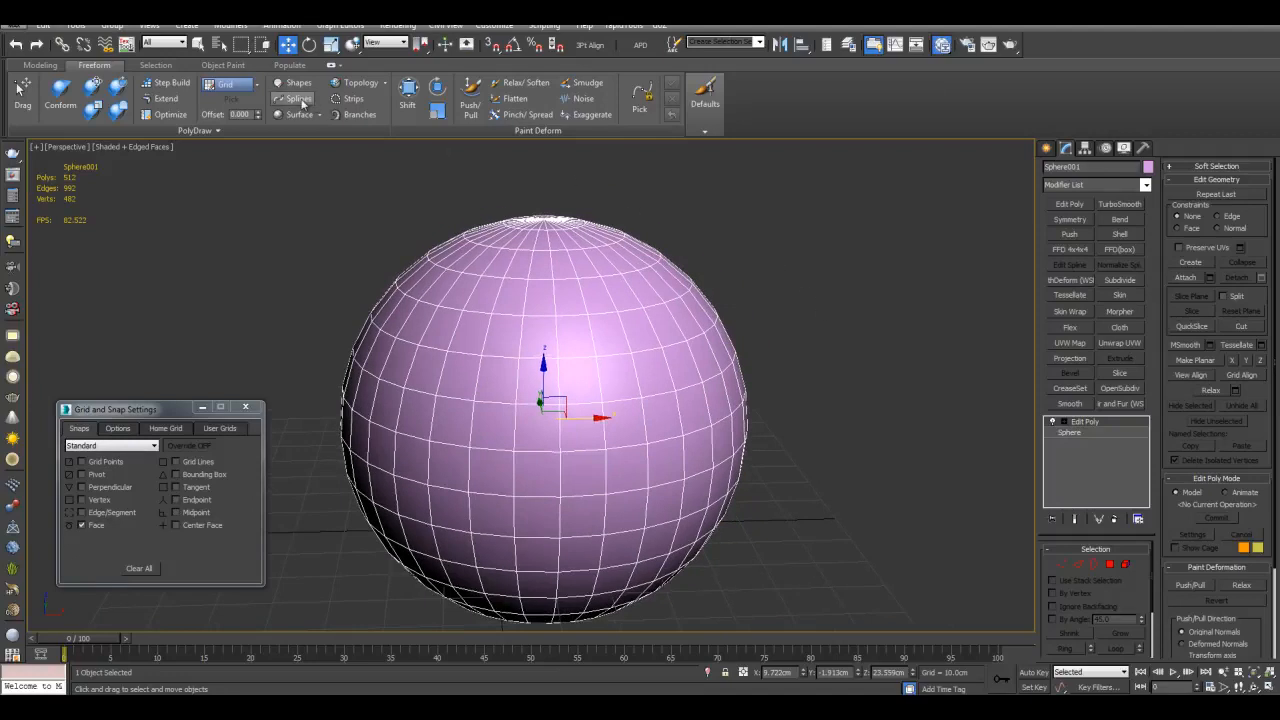
Set PolyDraw to draw on a surface and pick the sphere as that surface.
click(235, 84)
click(241, 117)
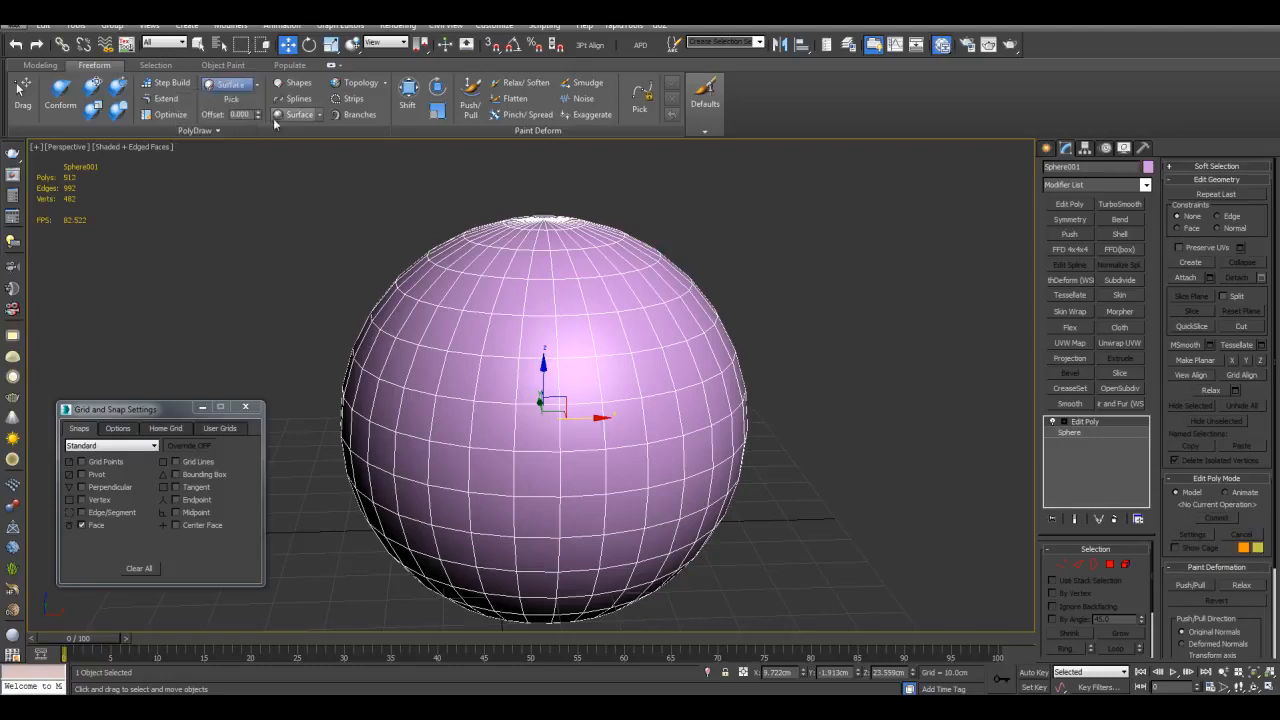
middle_drag(522, 237, 528, 219)
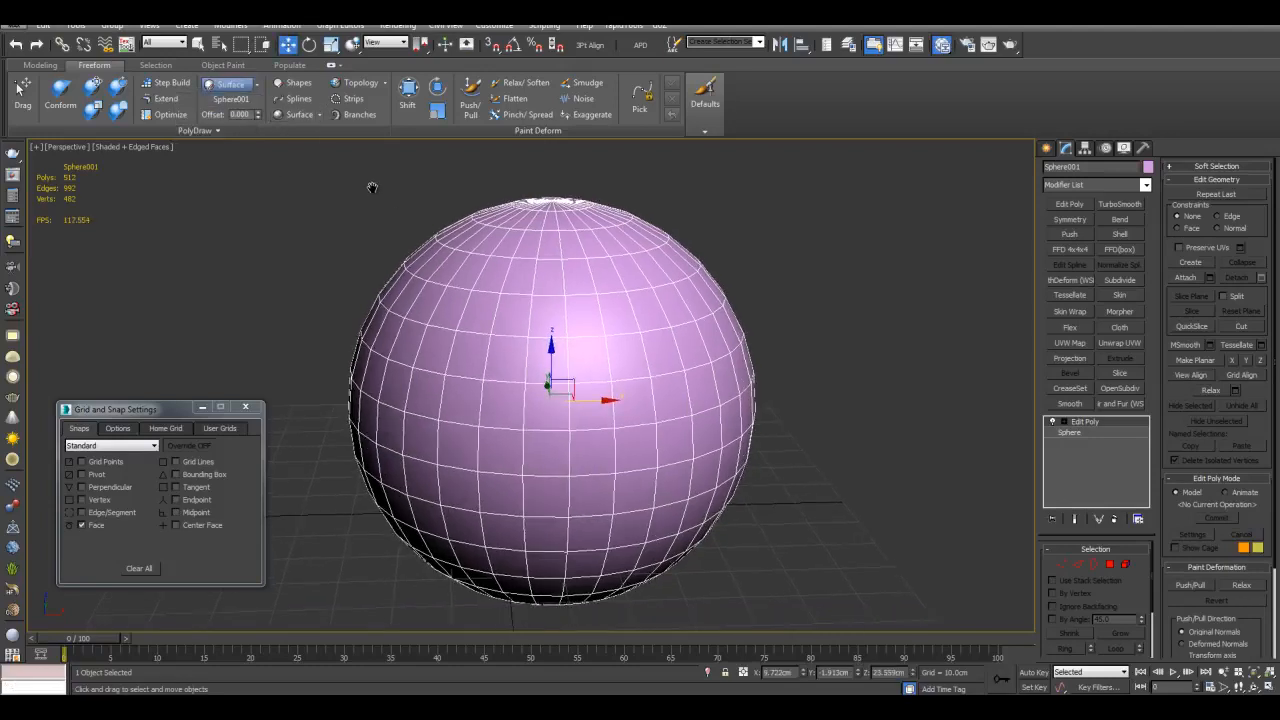
Draw a freehand S-shaped spline down the front of the sphere with PolyDraw Splines.
click(298, 102)
middle_drag(684, 264, 587, 209)
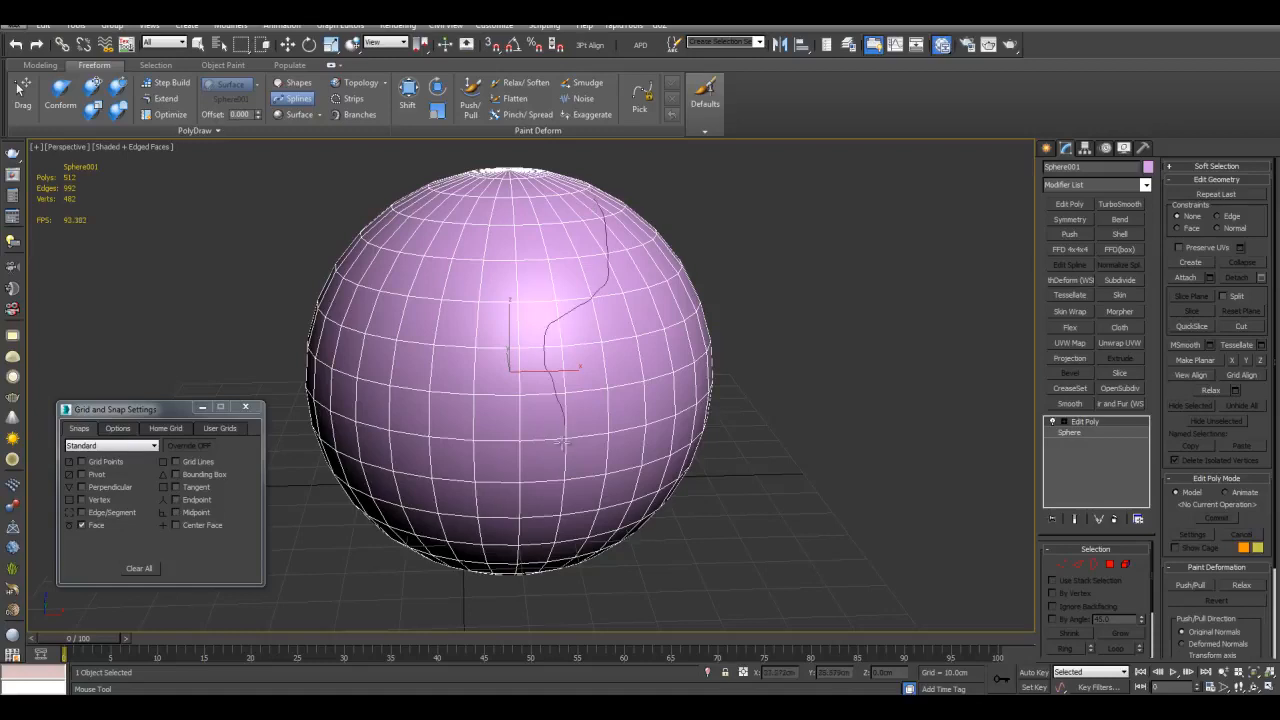
middle_drag(759, 423, 786, 417)
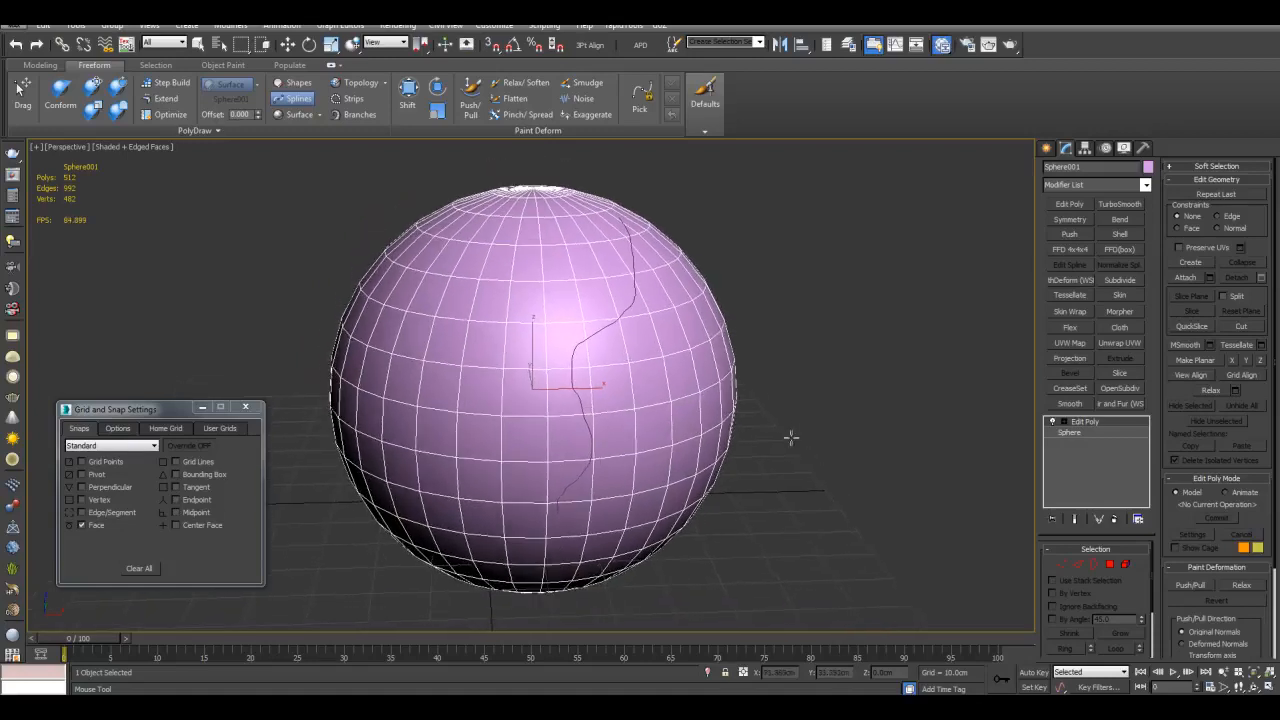
key(w)
middle_drag(740, 305, 718, 322)
Isolate the drawn spline and open its vertices for editing.
key(q)
click(602, 326)
middle_drag(600, 326, 671, 338)
key(alt+q)
scroll(667, 335, down, 3)
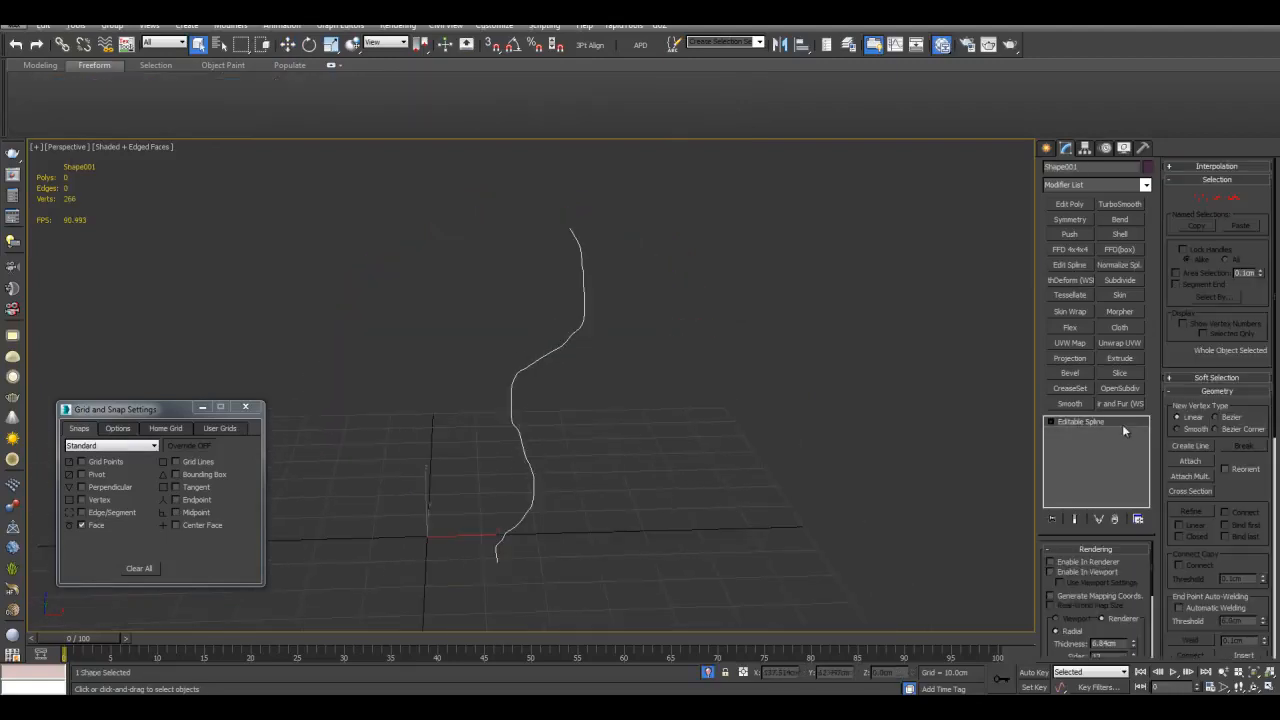
click(1050, 422)
click(1075, 432)
Temporarily show the spline as a tube in the viewport to examine its mesh density, and switch the display off.
scroll(719, 351, up, 3)
scroll(533, 405, down, 5)
click(1072, 571)
middle_drag(646, 326, 658, 366)
scroll(752, 235, up, 5)
scroll(756, 282, down, 5)
alt+middle_drag(755, 293, 700, 354)
scroll(700, 354, up, 3)
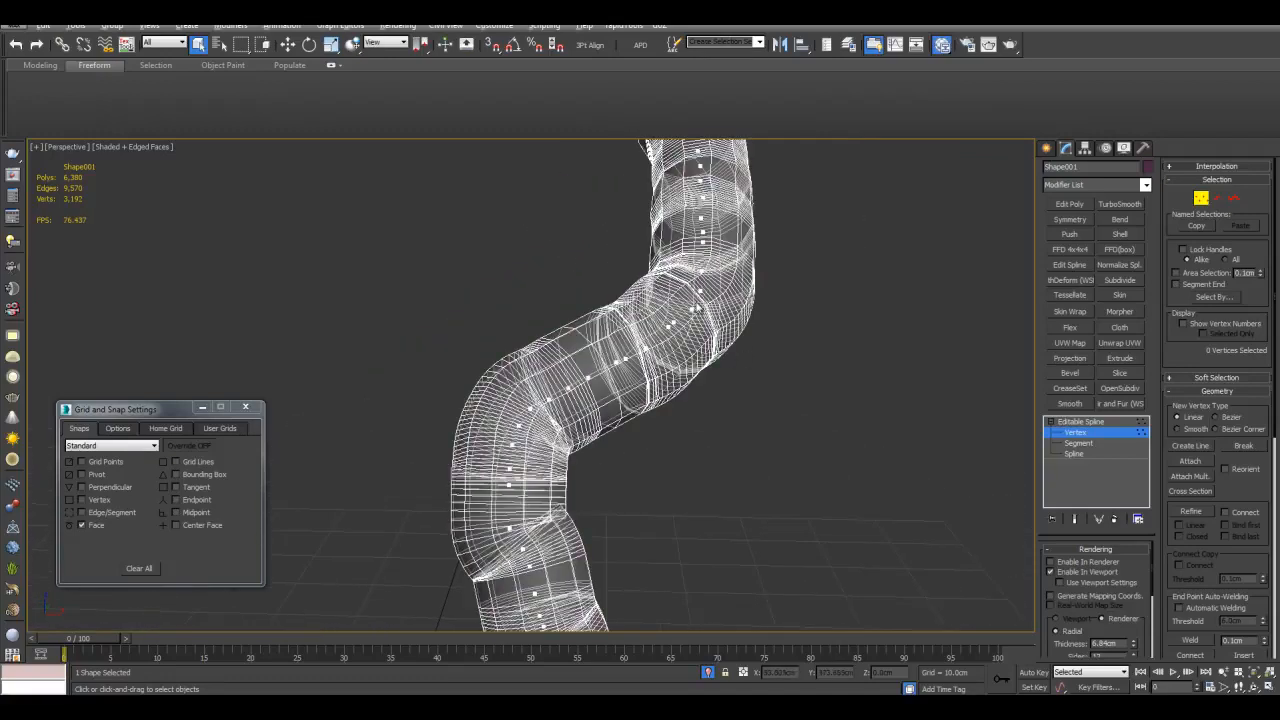
click(1069, 575)
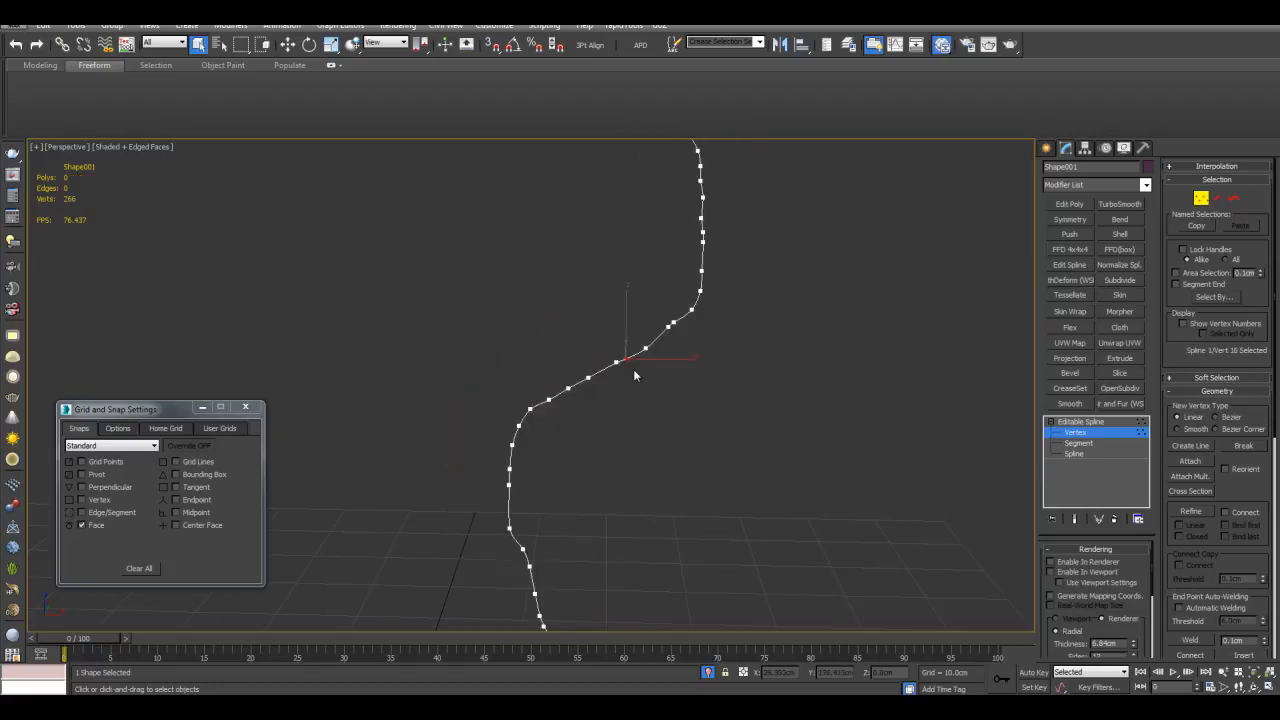
Try thinning out vertices in the middle of the spline, and discard the whole spline.
alt+middle_drag(640, 362, 692, 368)
key(Delete)
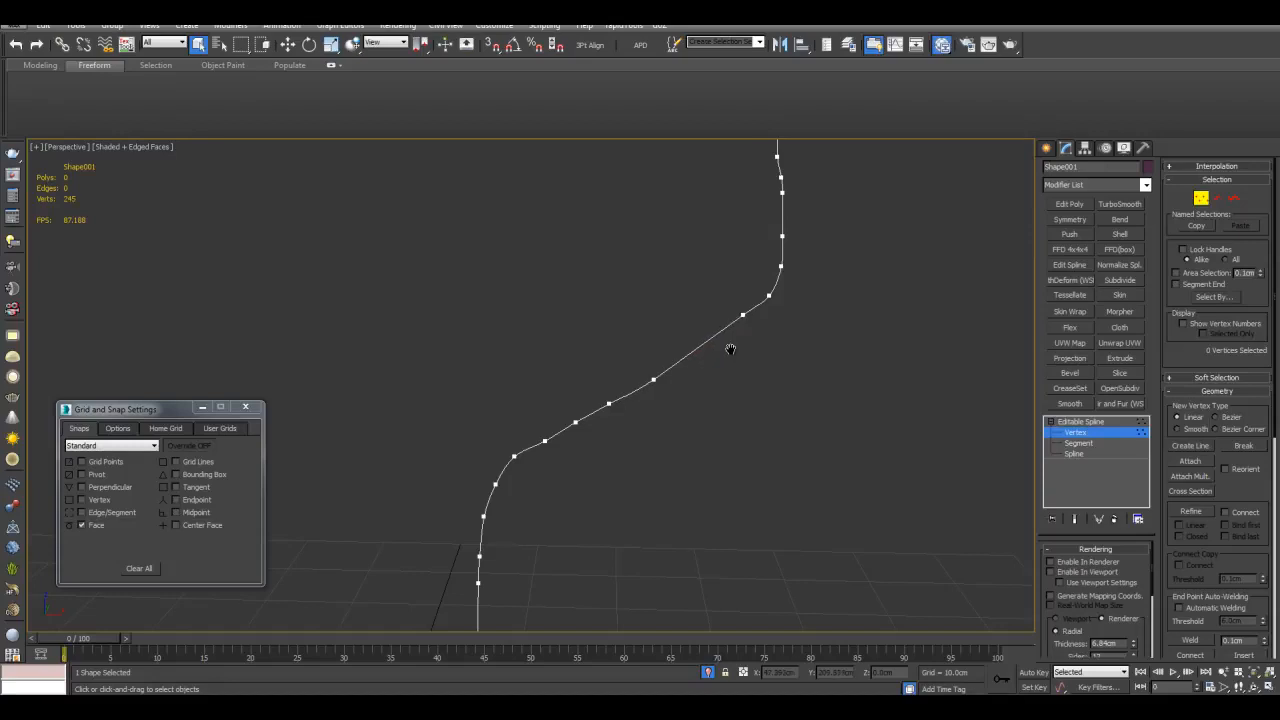
key(1)
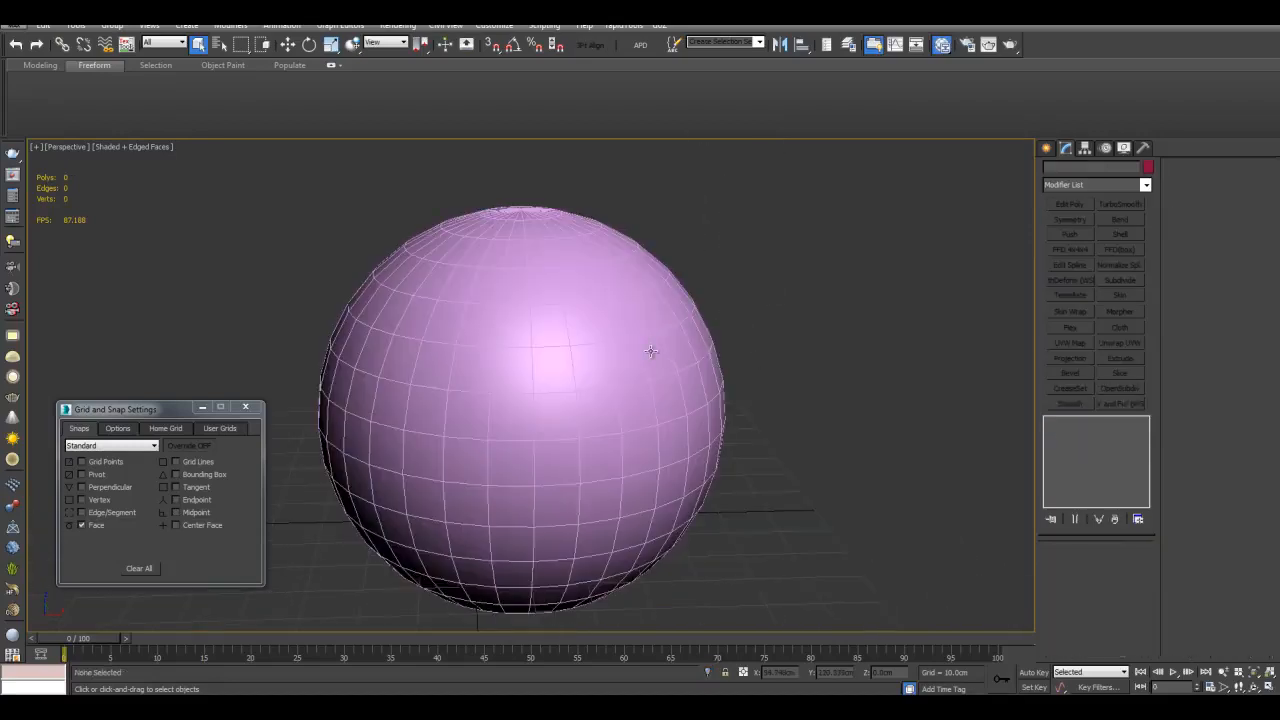
Select the sphere and set the PolyDraw minimum distance to 50.
click(651, 351)
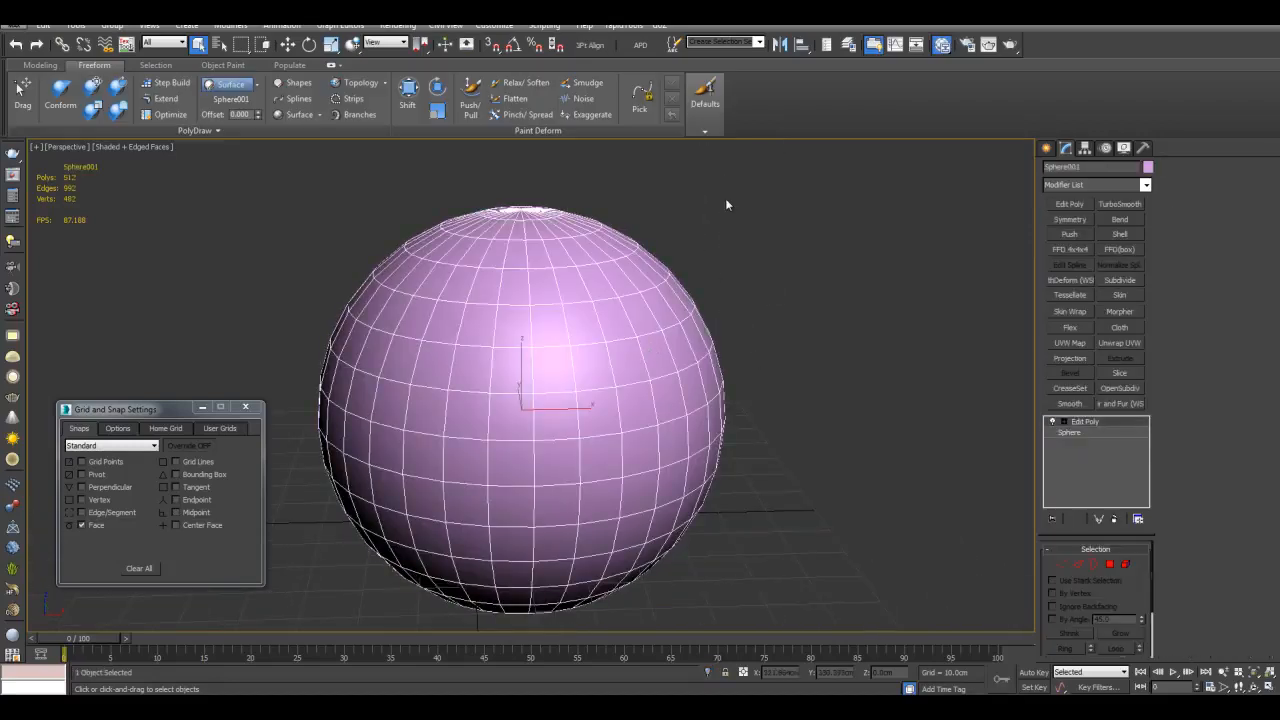
click(218, 131)
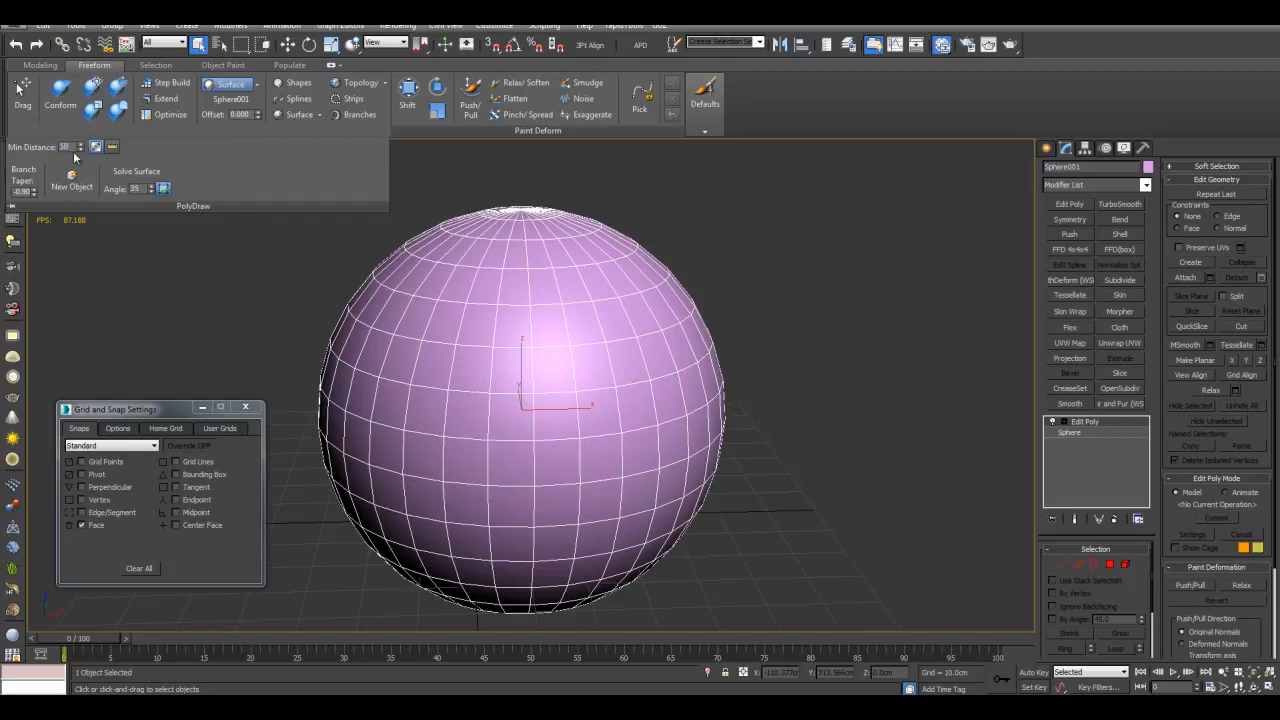
middle_drag(638, 197, 691, 168)
Draw a new freehand S-shaped spline from the upper part of the sphere down to near its base.
click(298, 101)
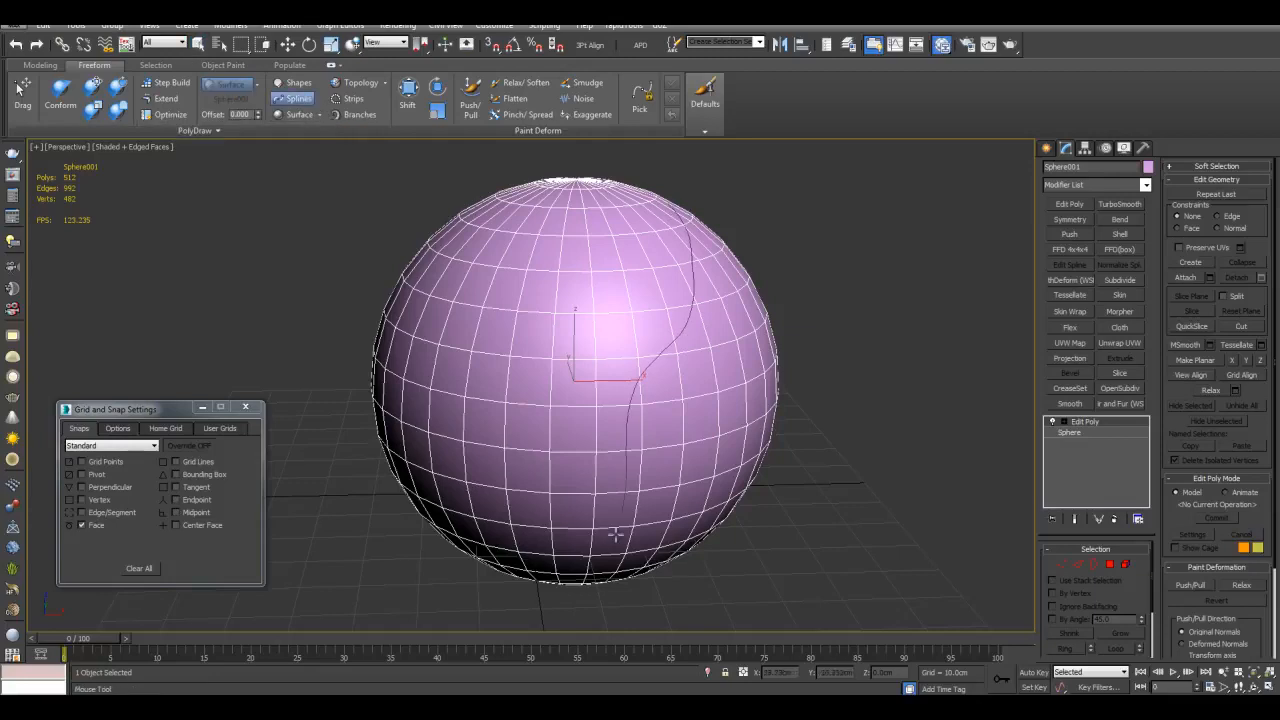
right_click(868, 467)
middle_drag(866, 402, 856, 421)
Select the newly drawn spline and isolate it from the sphere.
key(q)
drag(854, 255, 646, 357)
alt+click(690, 369)
key(alt+q)
scroll(729, 387, down, 3)
Enable the isolated spline's display as a solid tube in the viewport.
key(1)
scroll(624, 325, up, 3)
scroll(680, 420, down, 2)
click(1082, 572)
alt+middle_drag(827, 373, 854, 375)
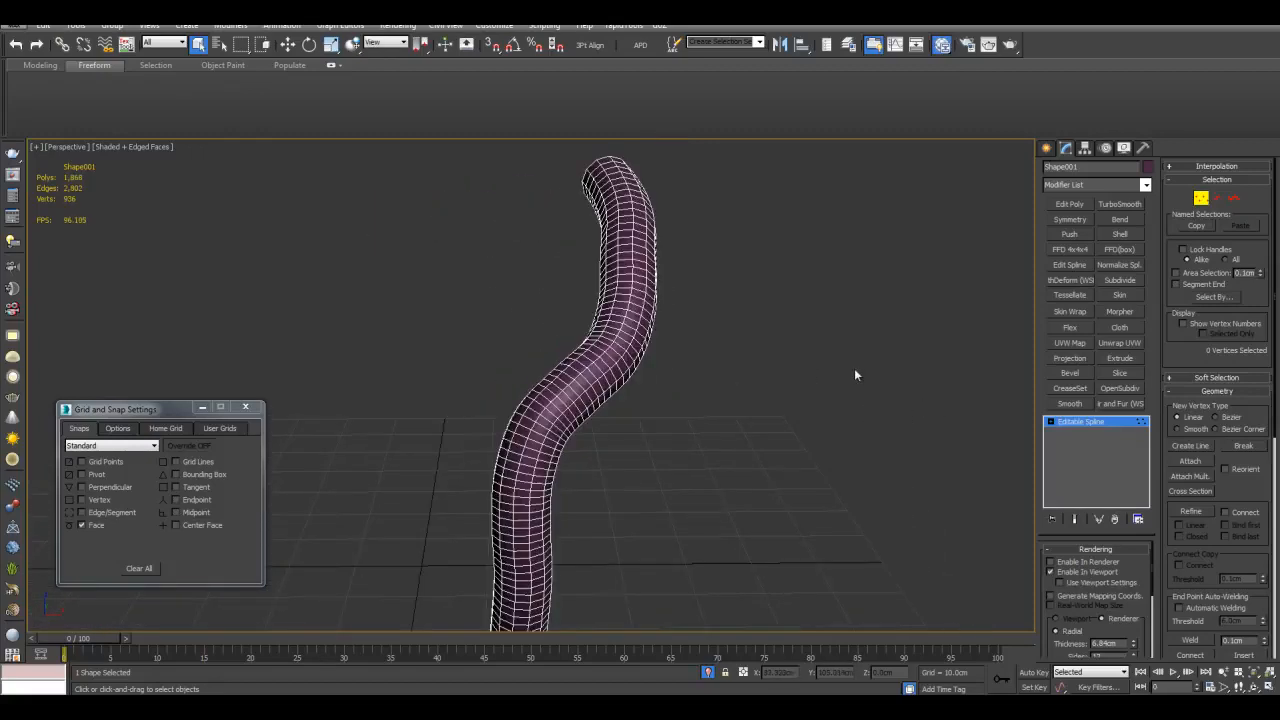
Reduce the spline's interpolation steps to 0.
click(1212, 166)
click(1251, 184)
click(1251, 184)
click(1251, 184)
click(1251, 184)
click(1251, 184)
click(1251, 184)
alt+middle_drag(692, 428, 725, 402)
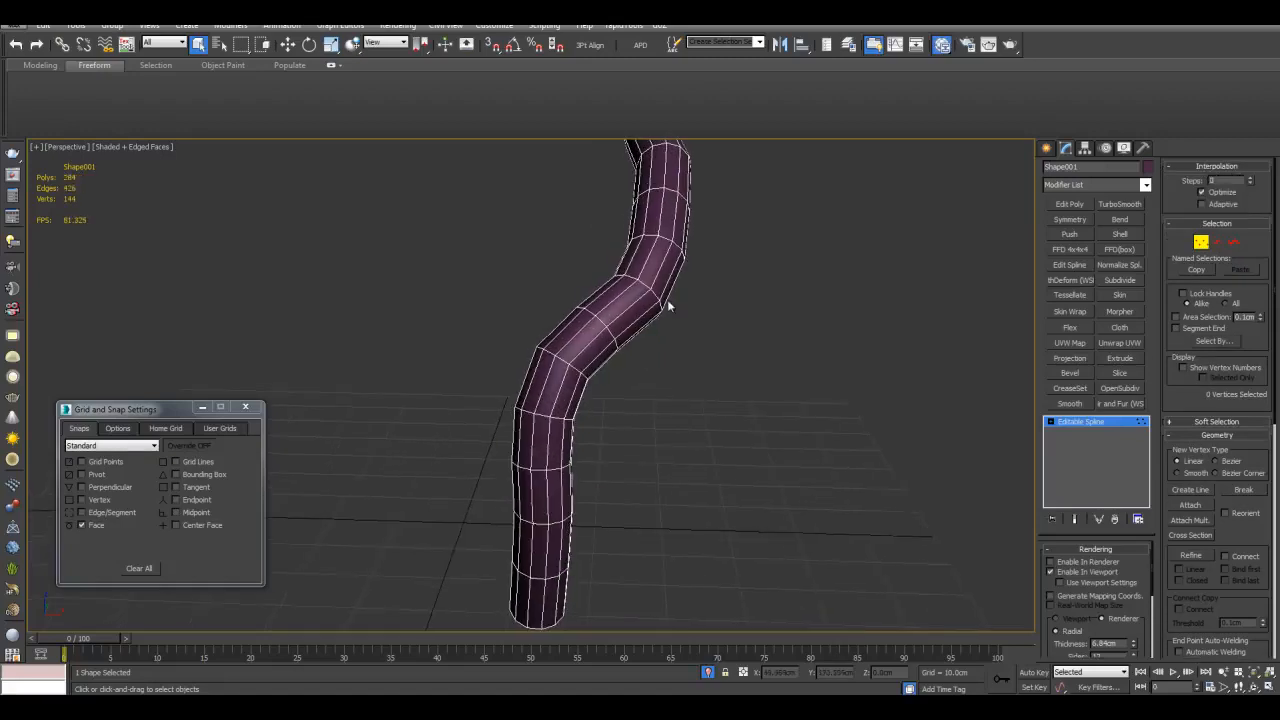
Leave vertex editing and set the tube's number of radial sides to 8.
alt+middle_drag(662, 370, 757, 380)
scroll(664, 401, up, 5)
middle_drag(643, 395, 673, 359)
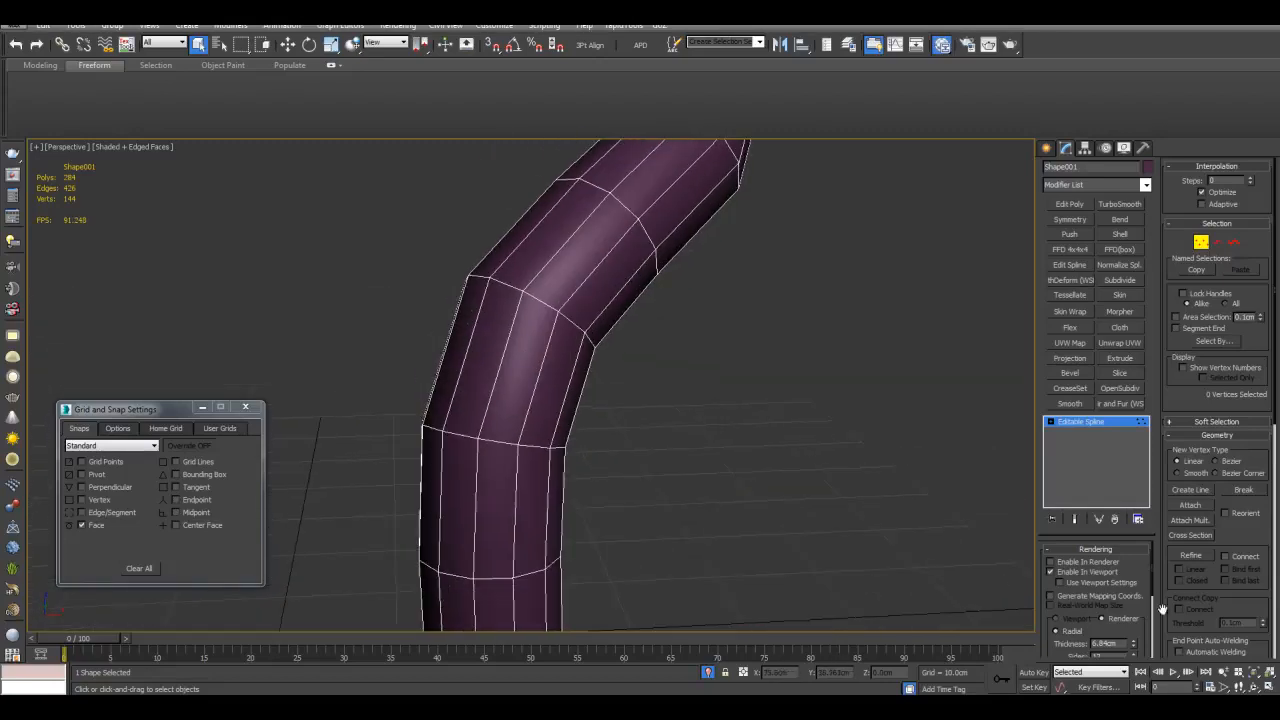
key(1)
scroll(1112, 634, down, 1)
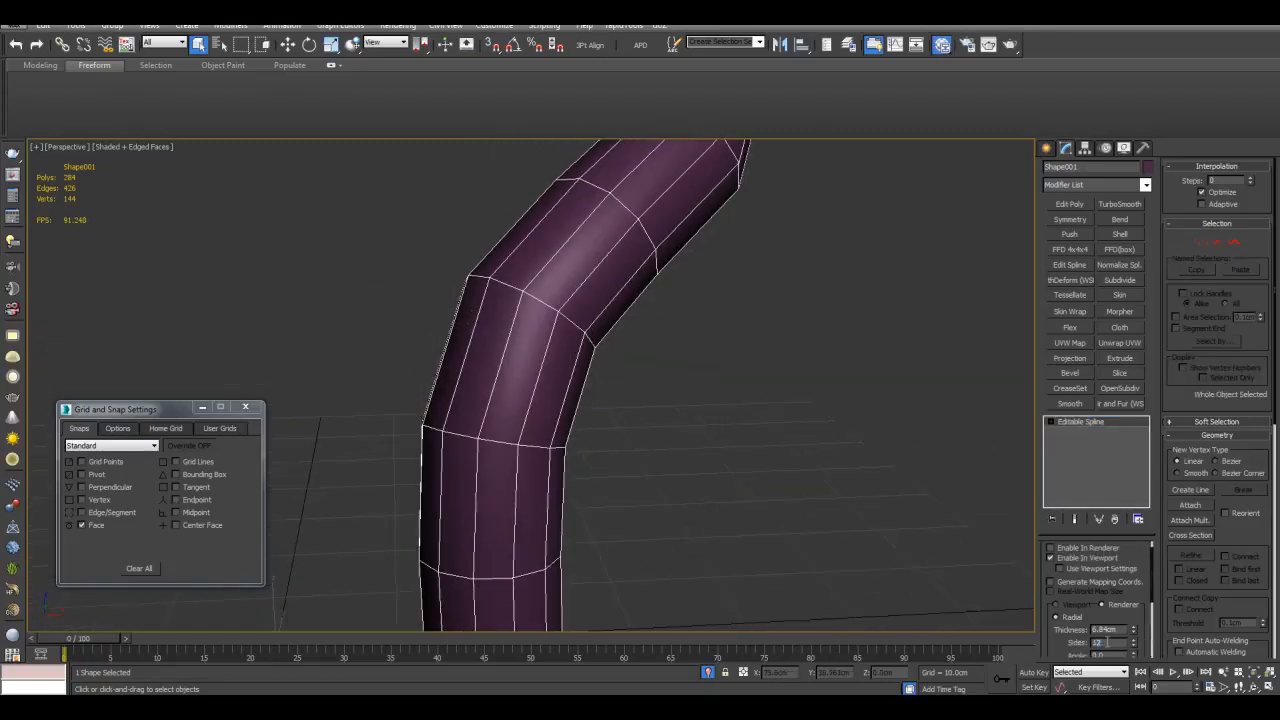
text(8)
key(Return)
scroll(789, 422, down, 5)
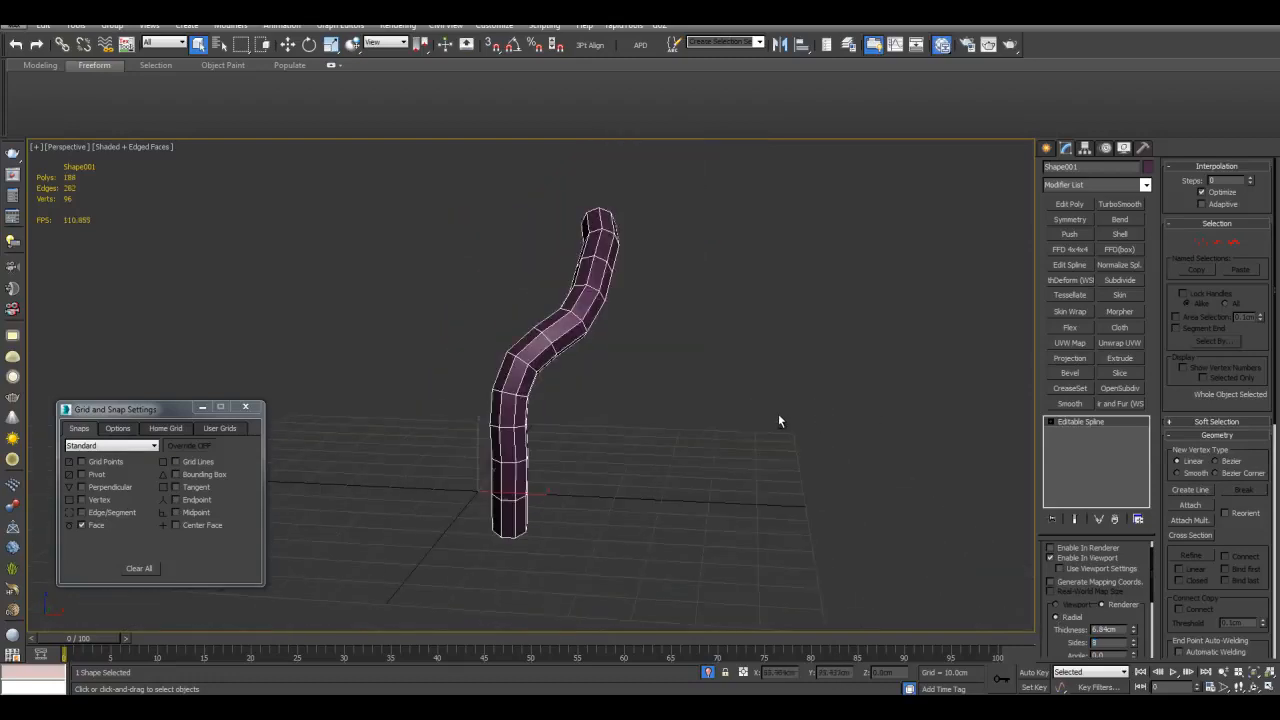
Add a Symmetry modifier to mirror the tube across the X axis, and bring the sphere back into view.
alt+middle_drag(784, 421, 766, 401)
scroll(767, 400, down, 4)
click(1070, 219)
alt+middle_drag(851, 303, 815, 345)
click(1078, 432)
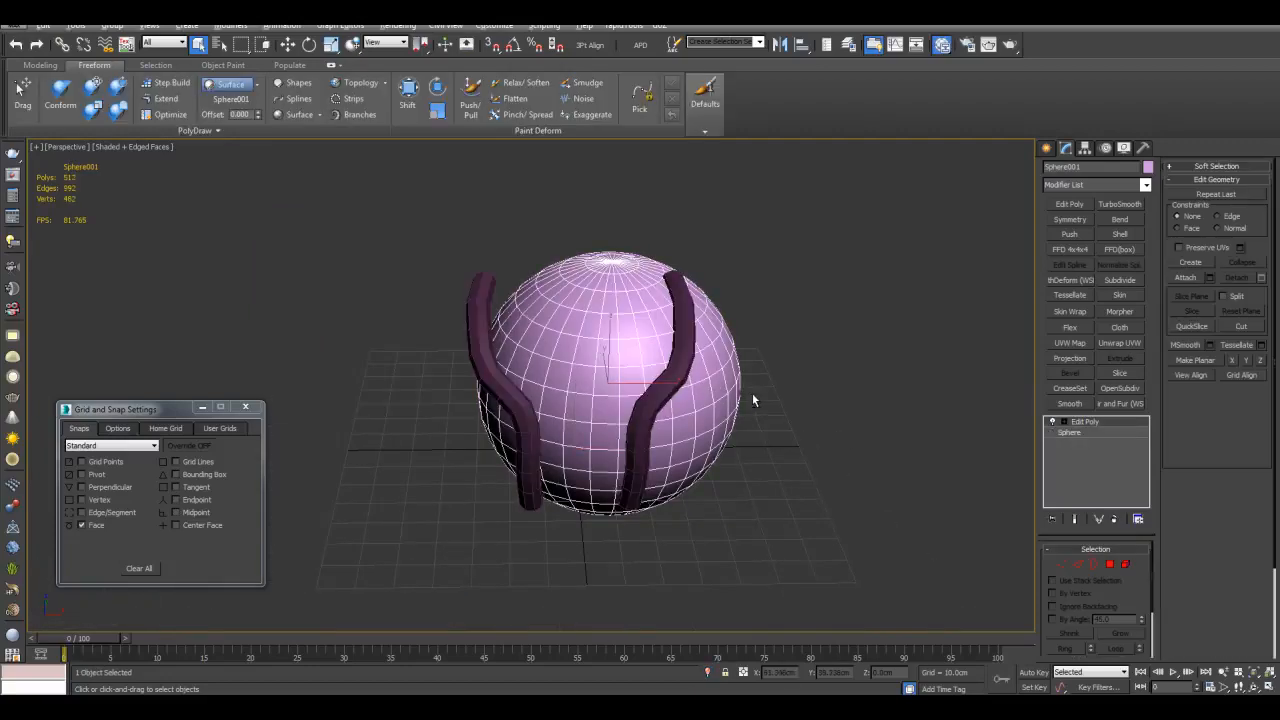
Draw another freehand spline on the sphere, following the outer side of the front tube.
alt+middle_drag(752, 397, 877, 337)
scroll(877, 337, up, 3)
click(299, 99)
alt+middle_drag(734, 253, 695, 263)
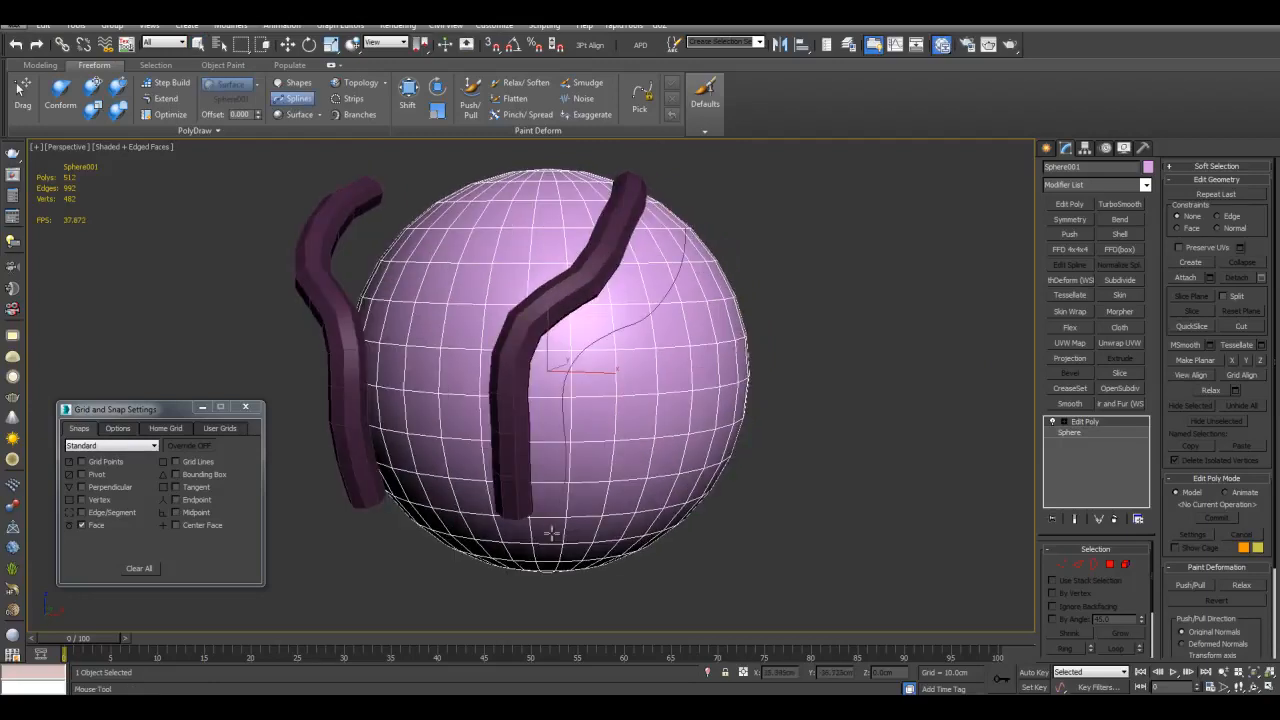
alt+middle_drag(656, 519, 737, 474)
scroll(730, 446, down, 5)
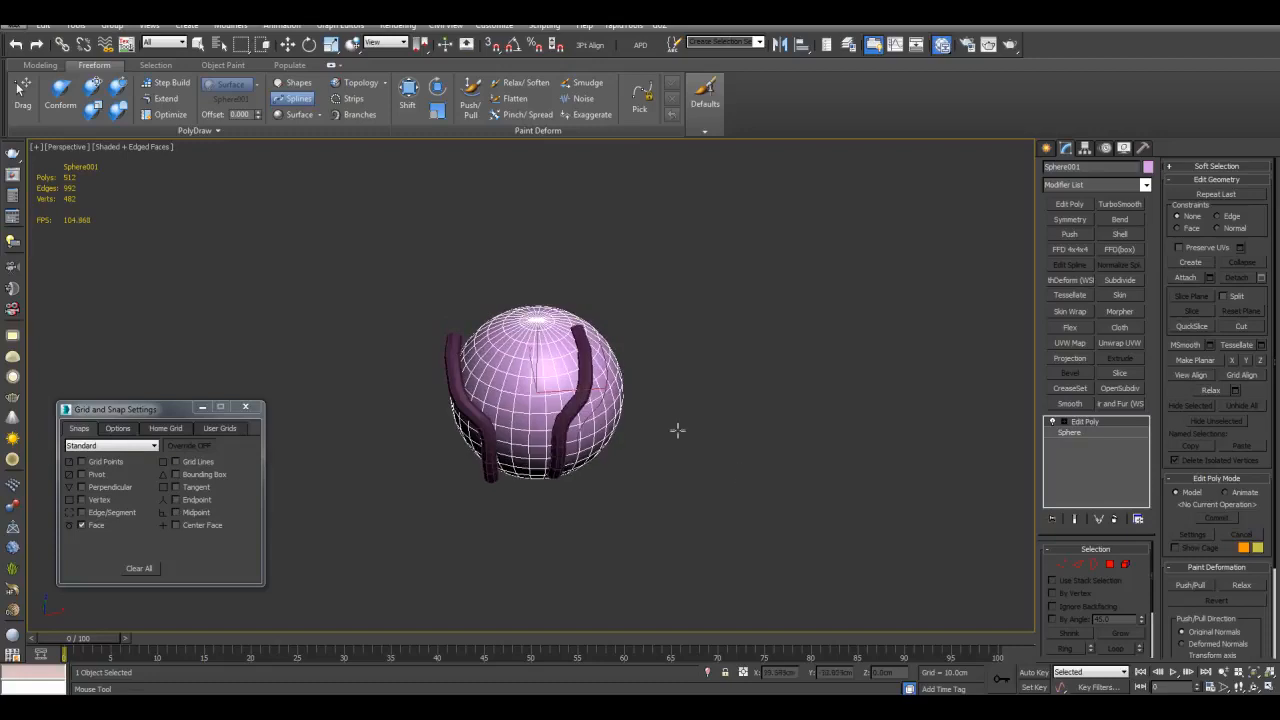
Draw one more freehand spline on the sphere, following the inner side of the front tube.
scroll(680, 400, up, 5)
alt+middle_drag(605, 259, 626, 418)
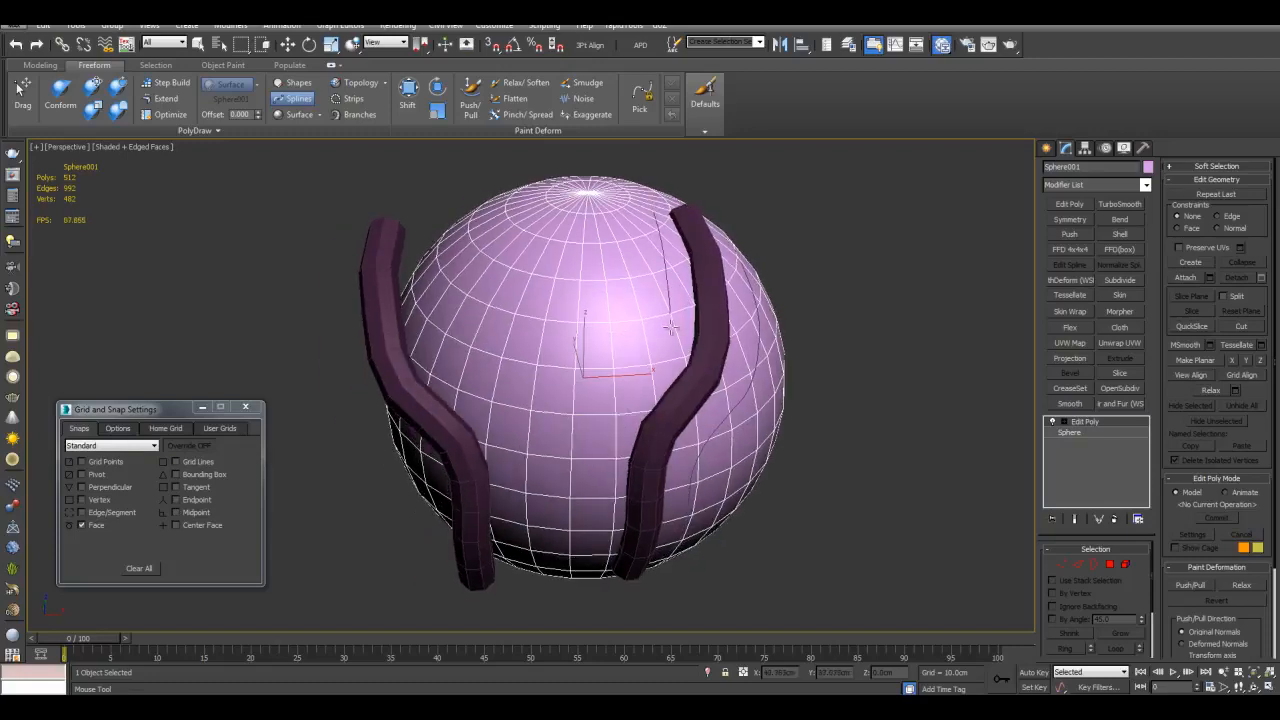
key(w)
middle_drag(779, 438, 779, 456)
Invert the selection to isolate the splines without the sphere, and select the mirrored tube.
key(q)
key(ctrl+i)
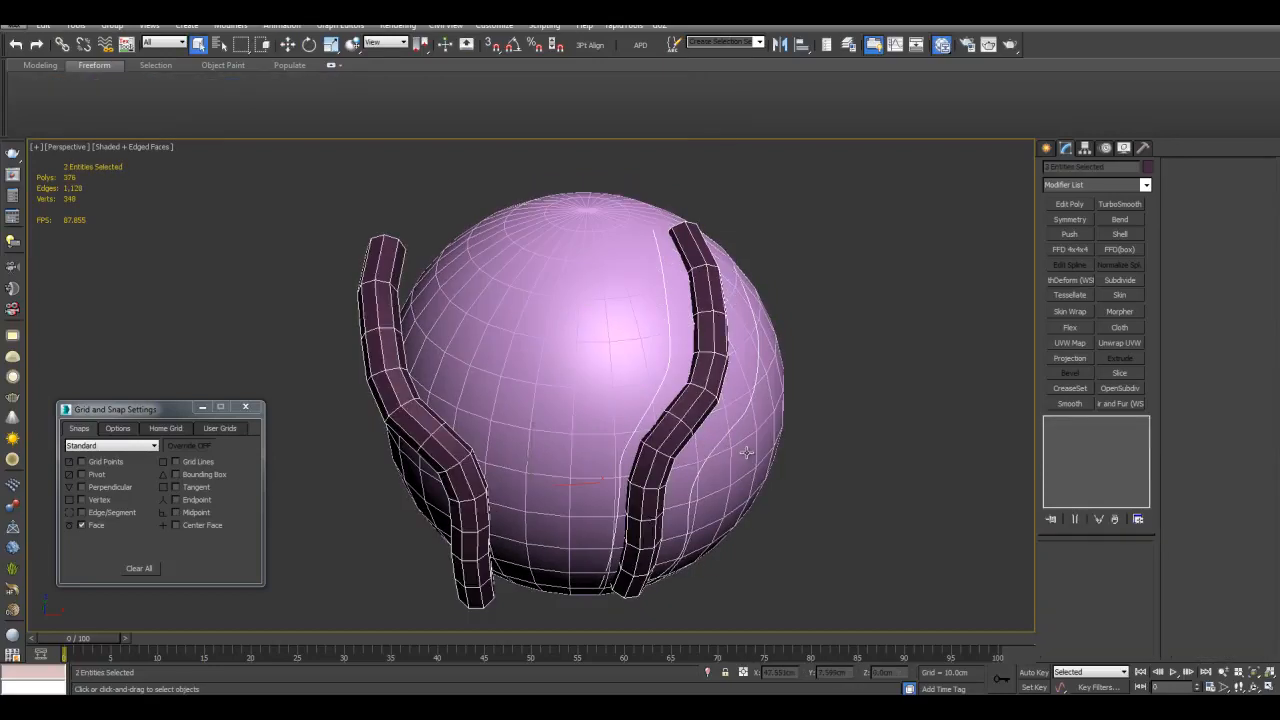
key(alt+q)
click(838, 343)
click(701, 266)
middle_drag(745, 265, 757, 286)
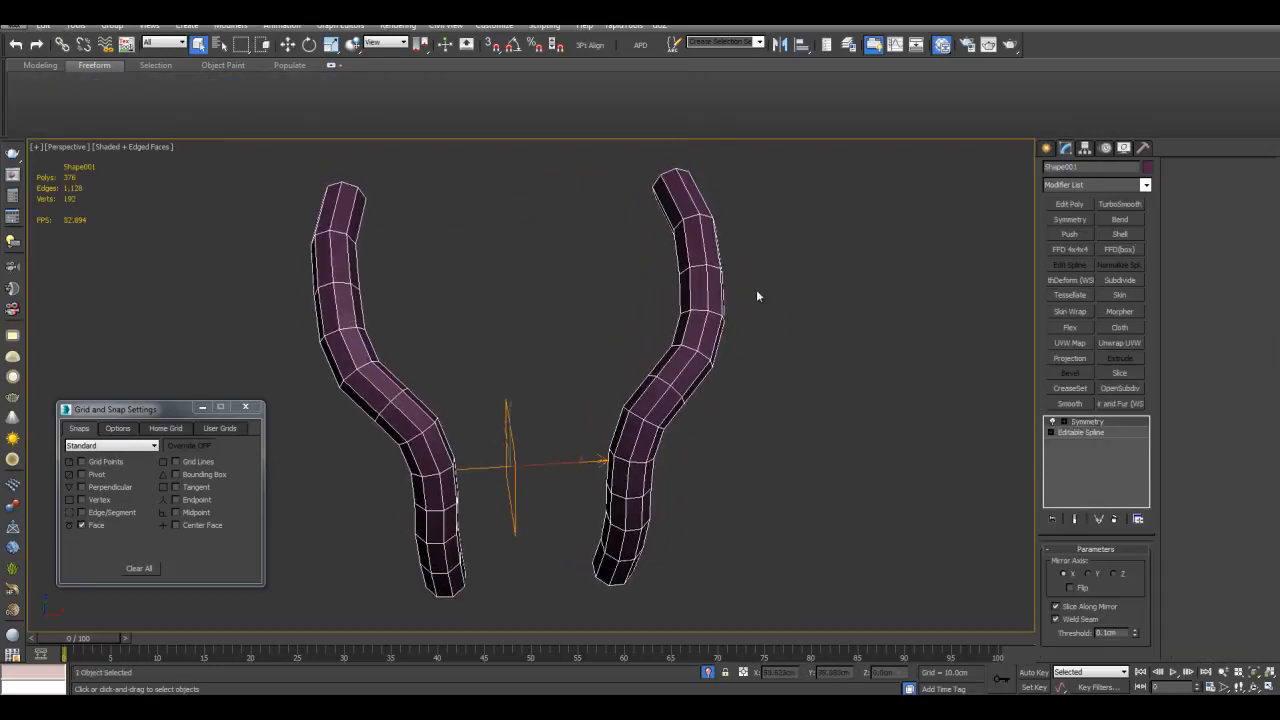
Attach the other two drawn splines to the editable spline beneath the tube's Symmetry modifier.
click(1078, 432)
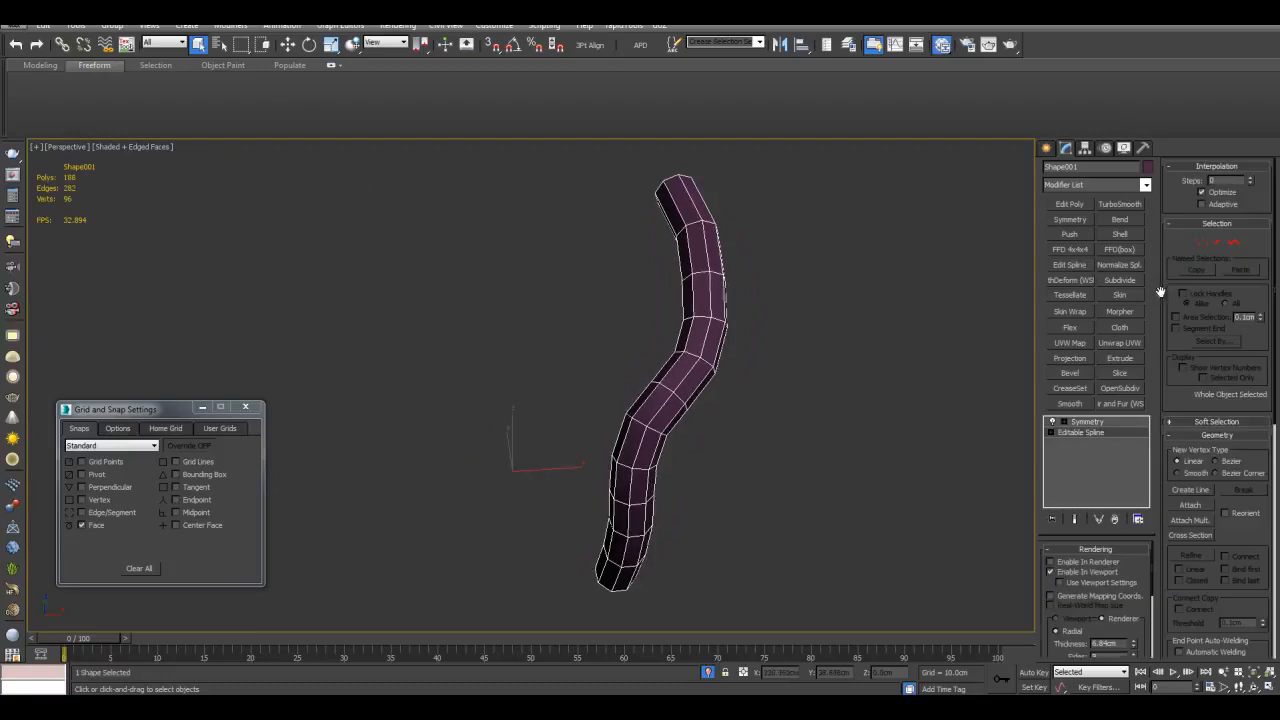
click(1195, 506)
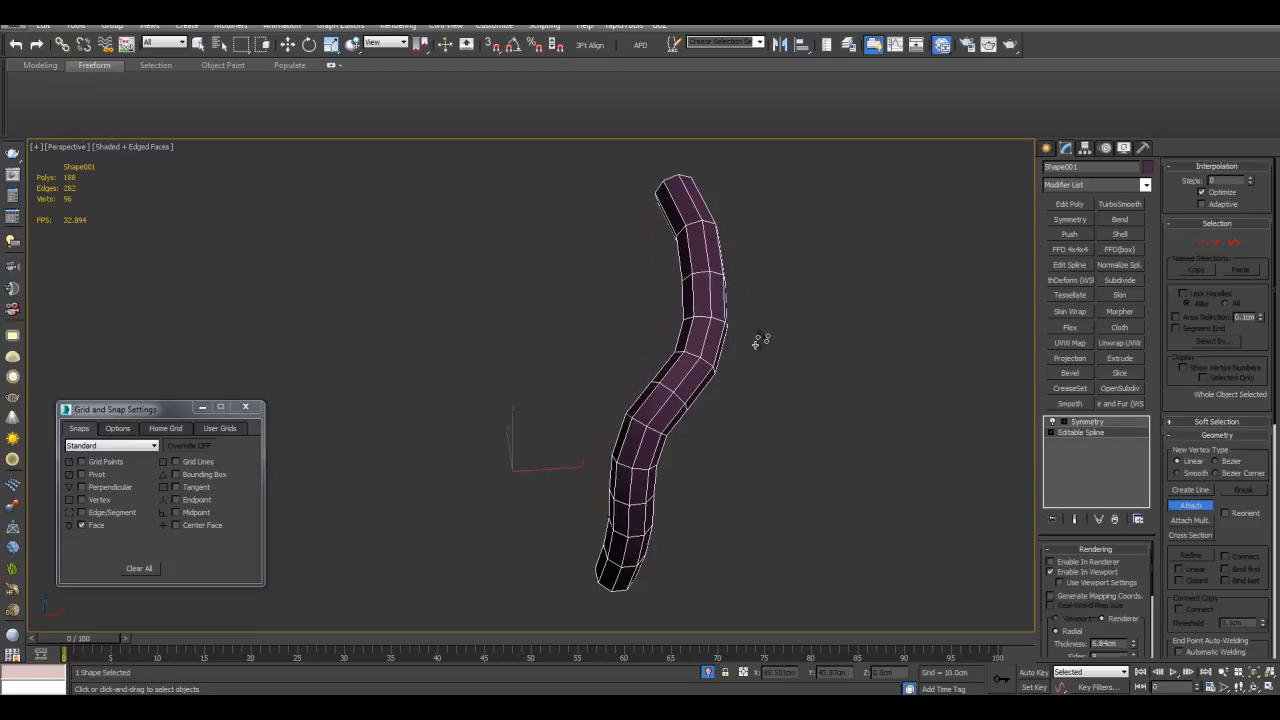
click(757, 341)
key(w)
alt+middle_drag(831, 374, 913, 380)
Add an Edit Poly modifier beneath Symmetry and select the innermost tube as an element.
click(1078, 206)
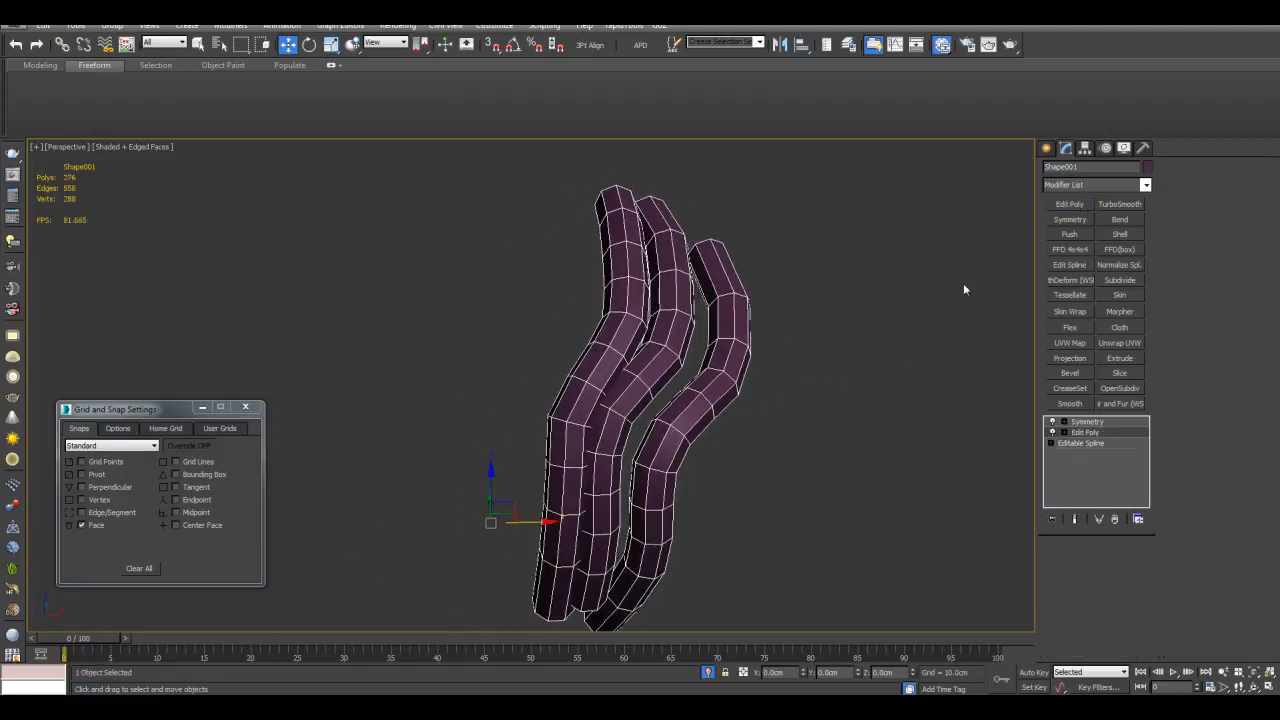
click(1052, 432)
click(1090, 486)
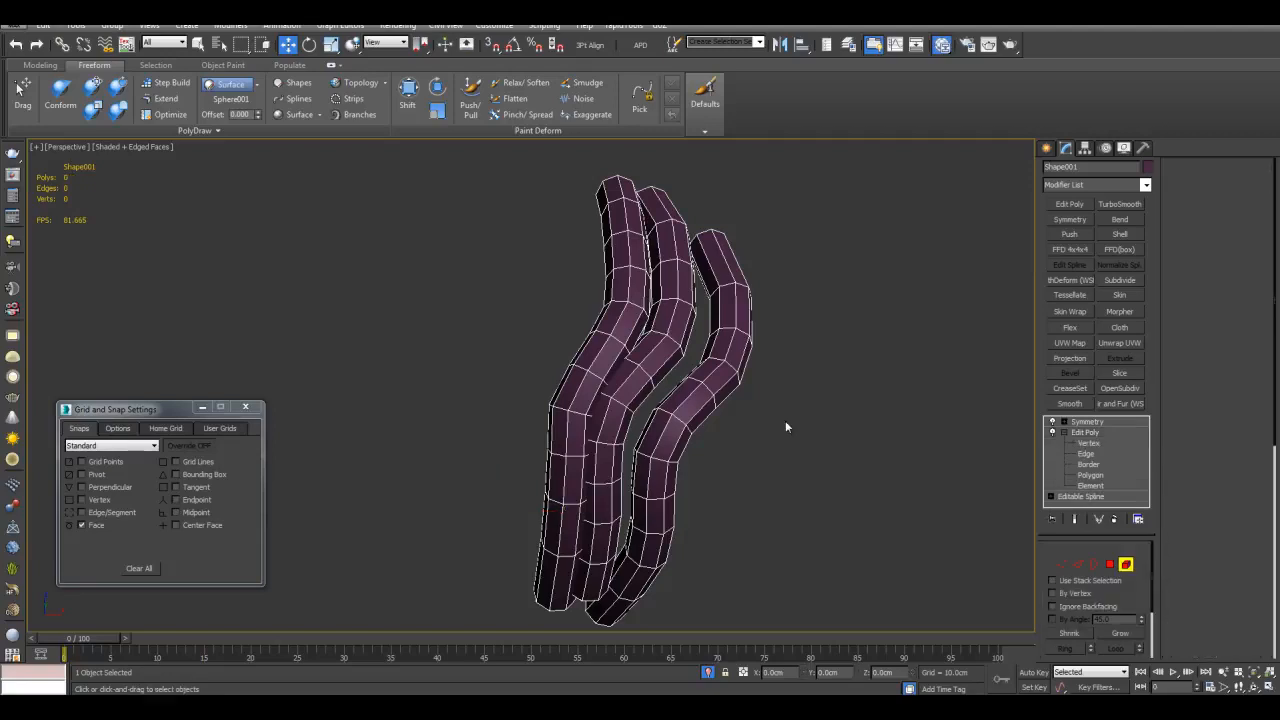
click(622, 337)
scroll(622, 337, up, 2)
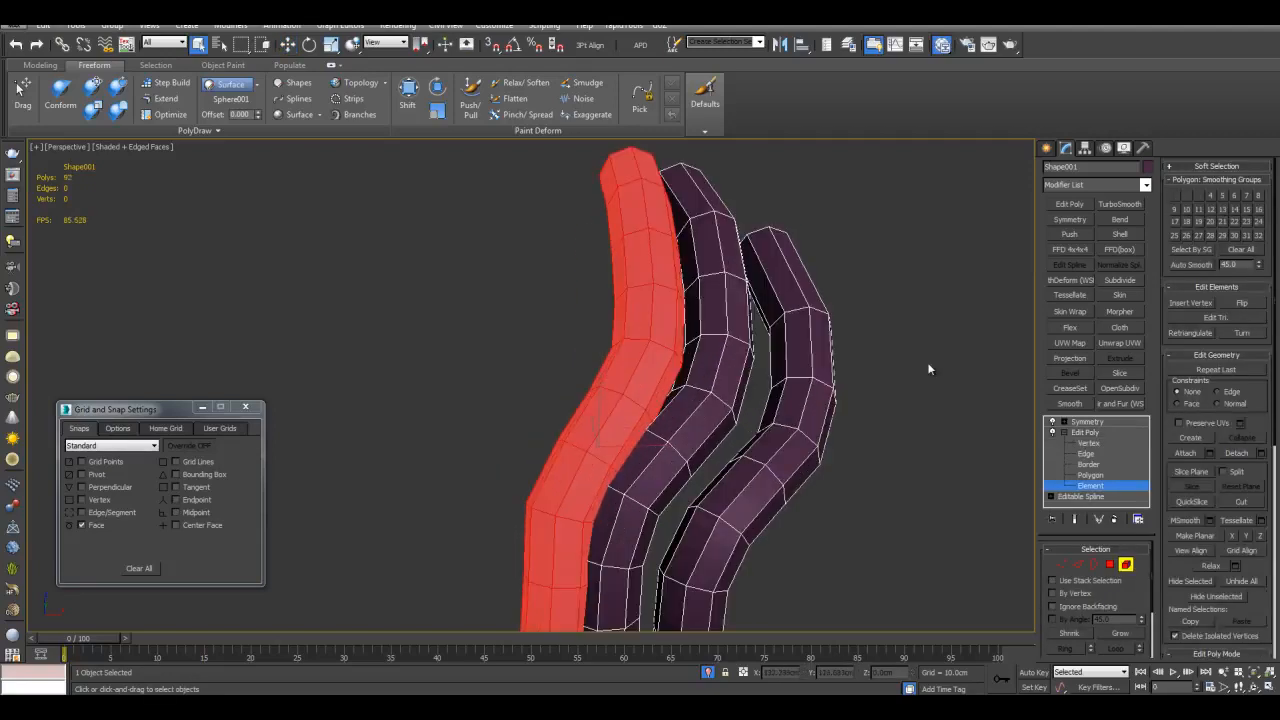
Thin the selected tube with a Push modifier at -1.9 cm, and delete the Push and Edit Poly modifiers.
click(1076, 236)
middle_drag(909, 542, 962, 490)
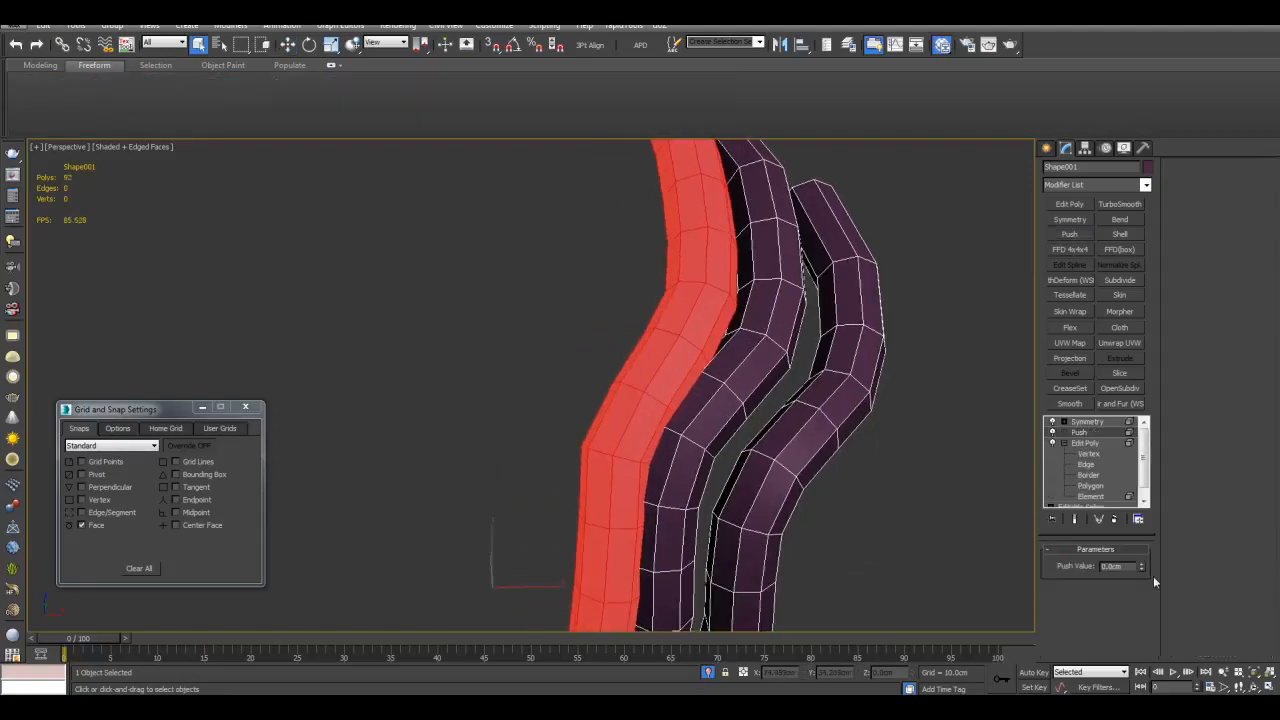
drag(1143, 568, 1143, 600)
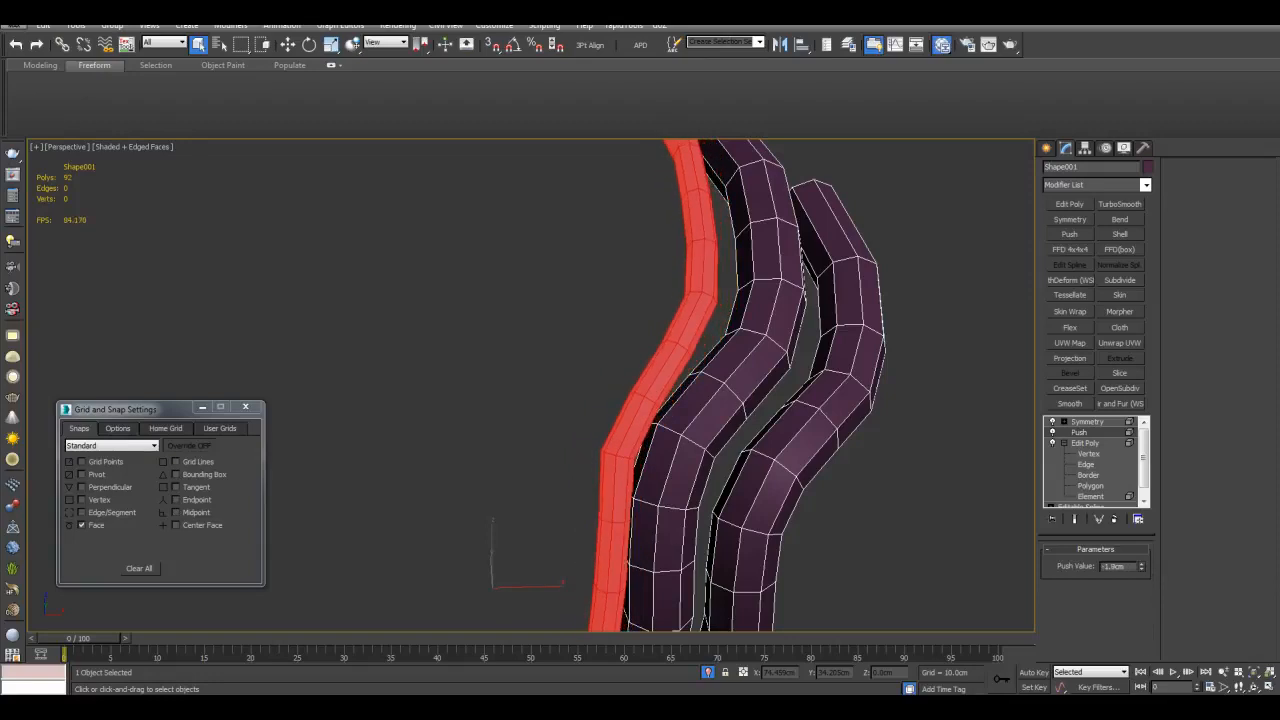
click(944, 258)
scroll(912, 272, down, 3)
mouse_move(830, 310)
alt+middle_down()
mouse_move(748, 347)
mouse_move(805, 347)
mouse_move(820, 362)
alt+middle_up()
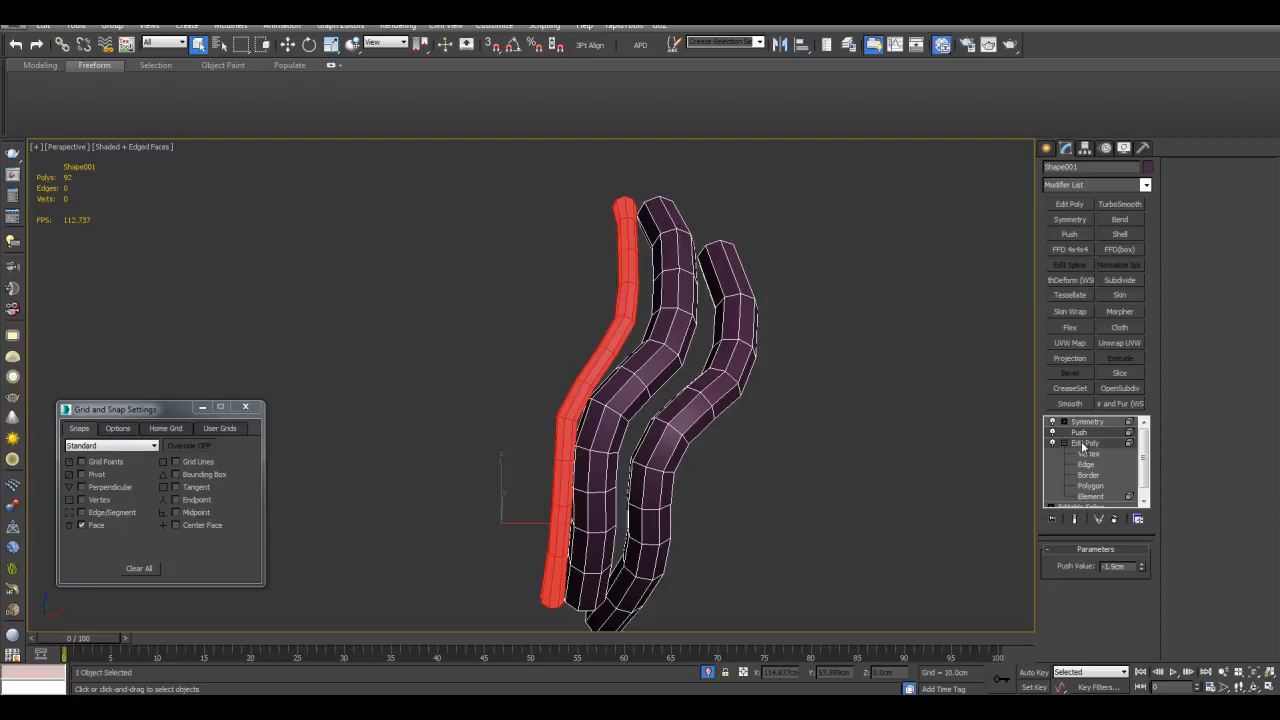
right_click(1083, 447)
click(1148, 168)
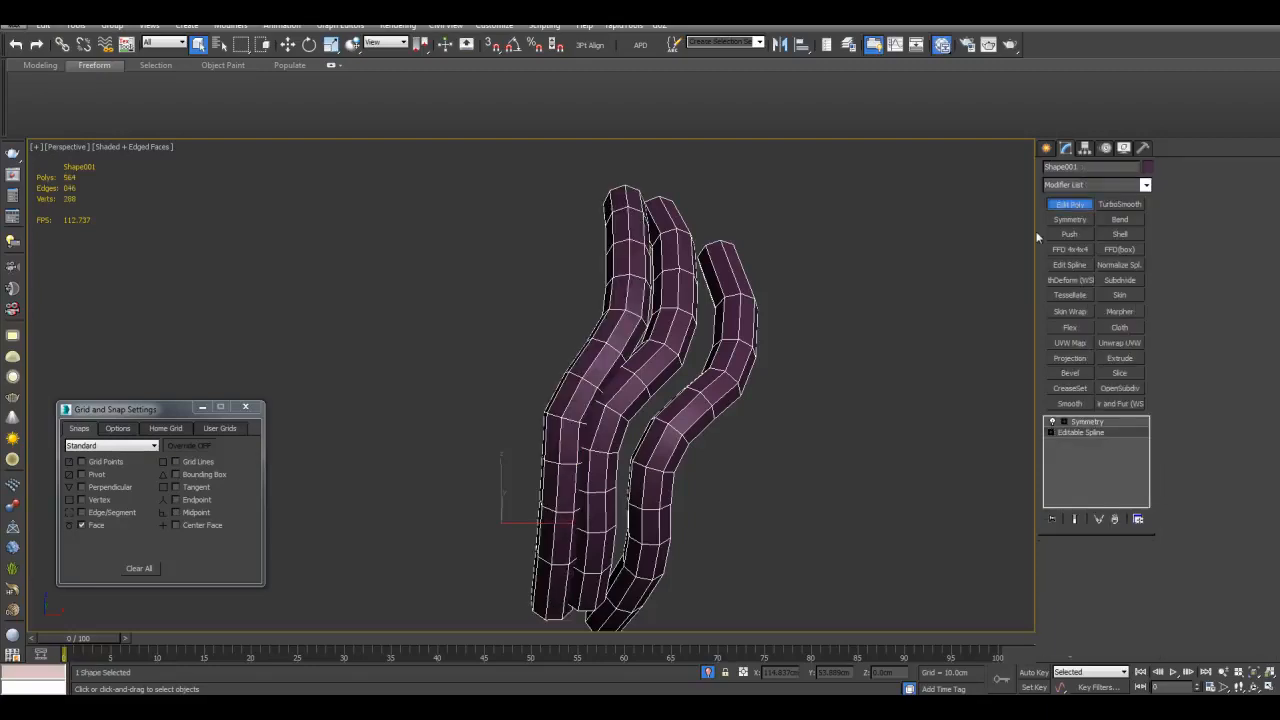
Add an Edit Poly modifier above the spline and detach the outermost tube element as a separate object.
click(1078, 209)
key(5)
click(730, 380)
middle_drag(771, 354, 784, 339)
key(alt+d)
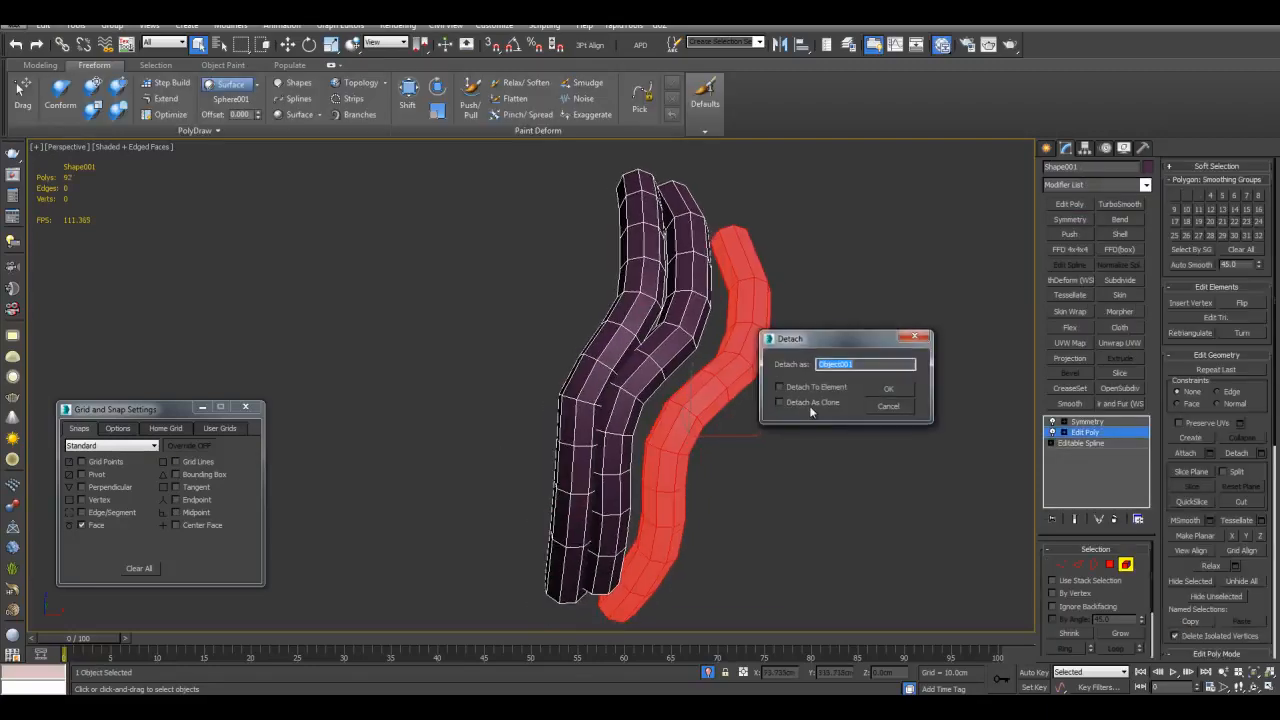
click(888, 389)
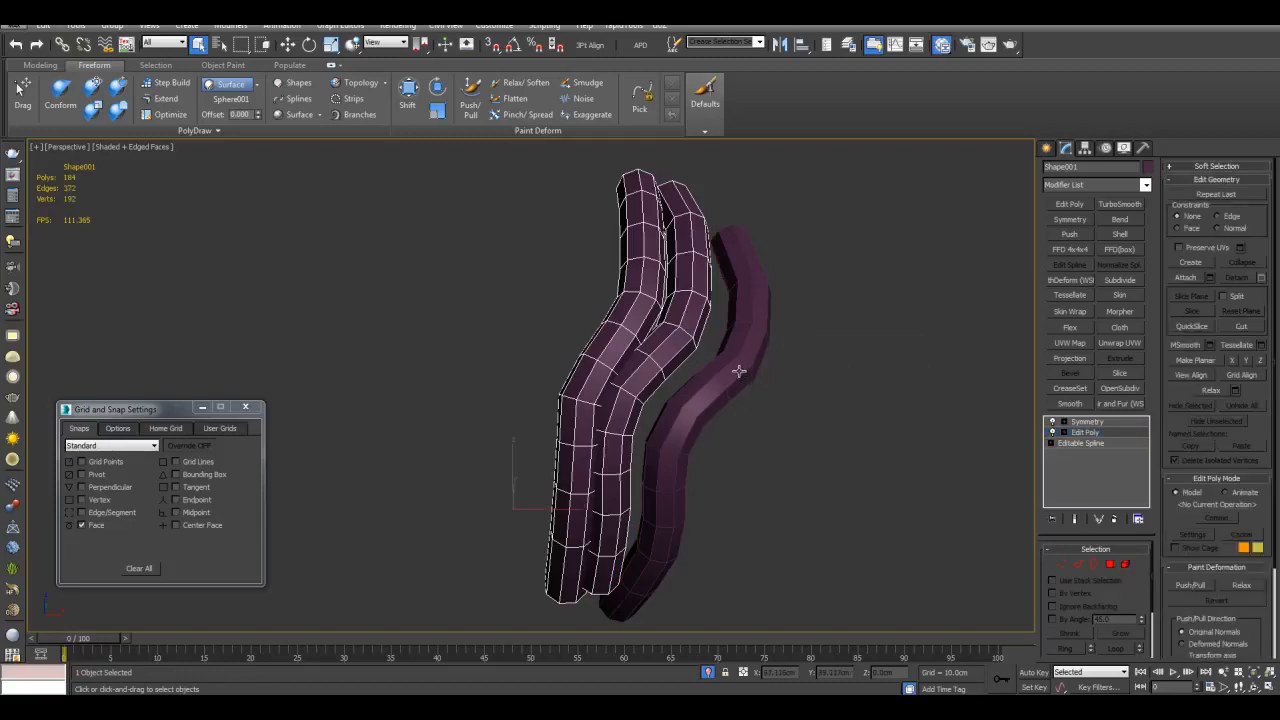
Select the detached tube and box-select the vertices around its middle bend.
click(743, 371)
scroll(750, 366, up, 3)
key(1)
alt+middle_drag(684, 393, 613, 383)
key(alt+x)
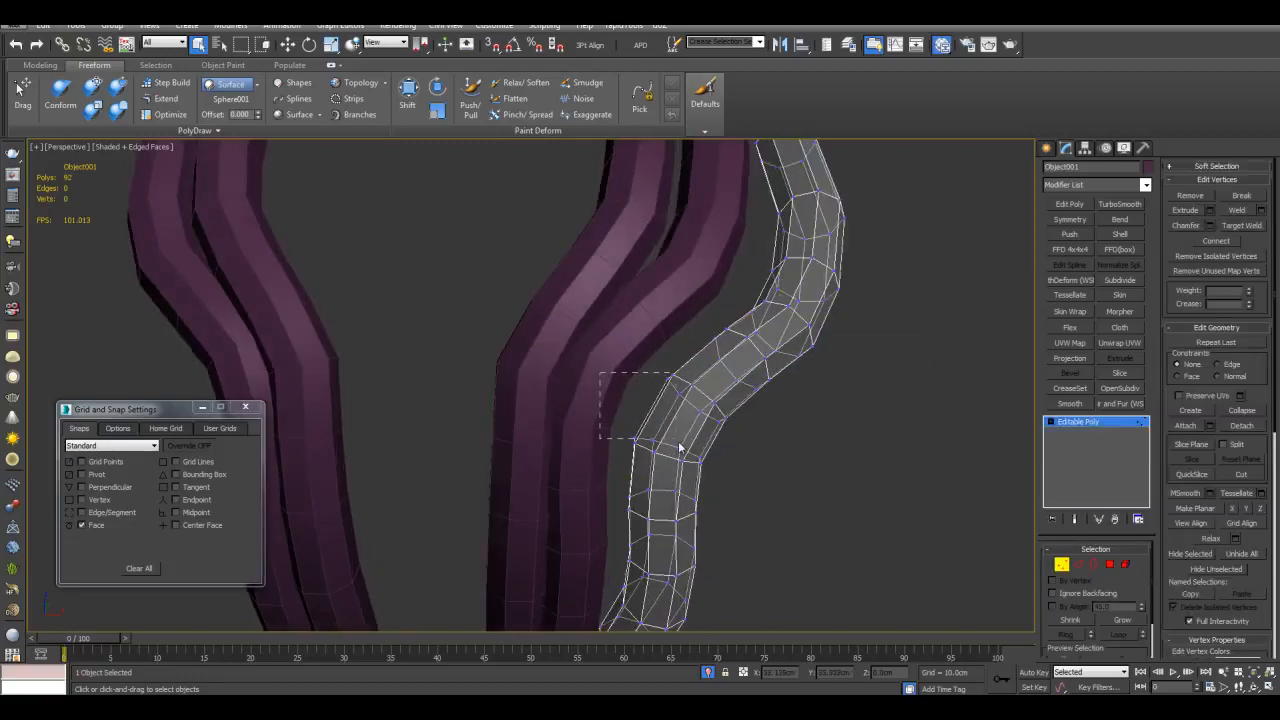
scroll(757, 412, down, 3)
key(alt+x)
Enable soft selection for the tube's middle vertices with a falloff of 39.2 cm.
click(1207, 166)
click(1214, 182)
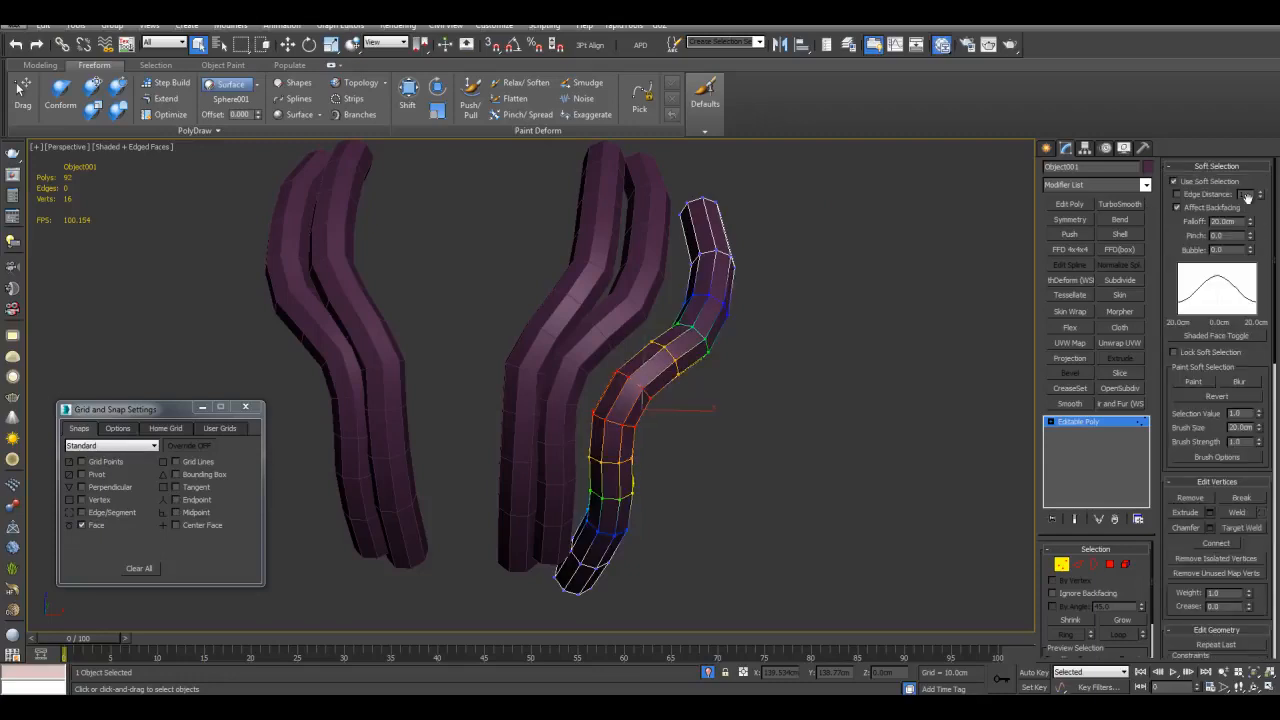
drag(1250, 224, 1248, 163)
Apply a Push modifier to the soft selection with a negative value so the tube narrows in the middle, and hide the edged faces.
click(1083, 233)
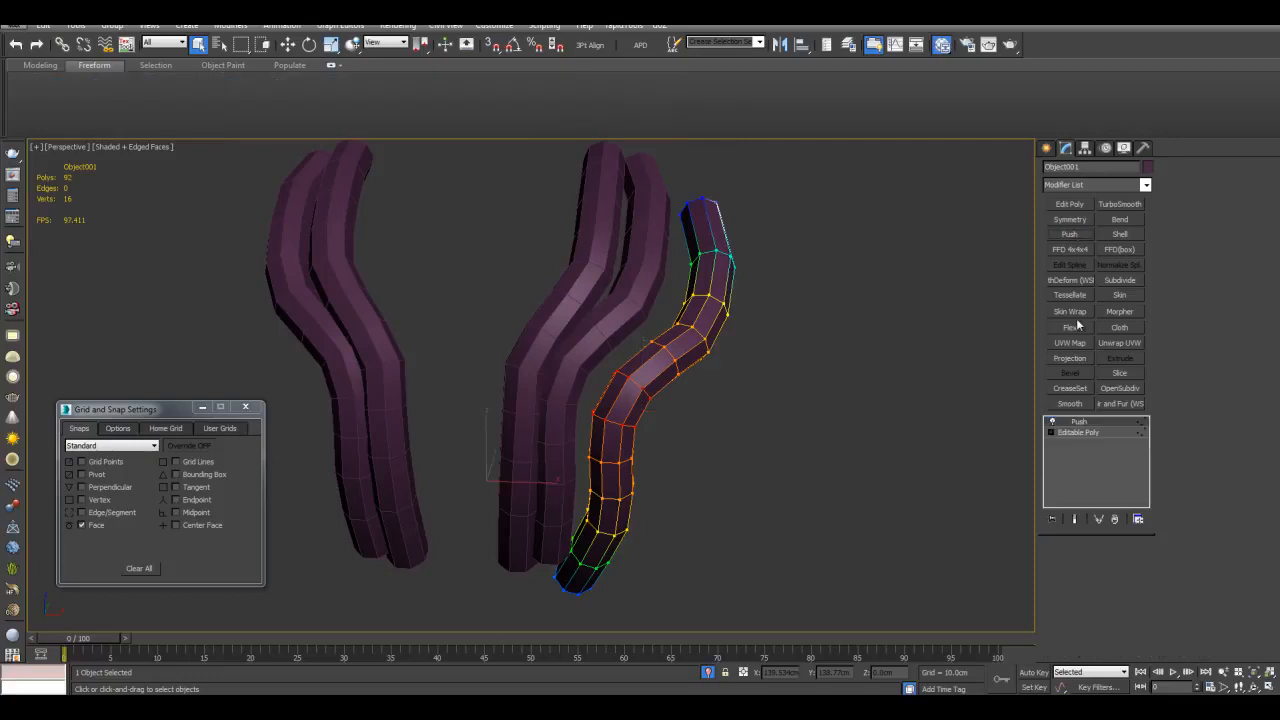
drag(1142, 571, 1151, 433)
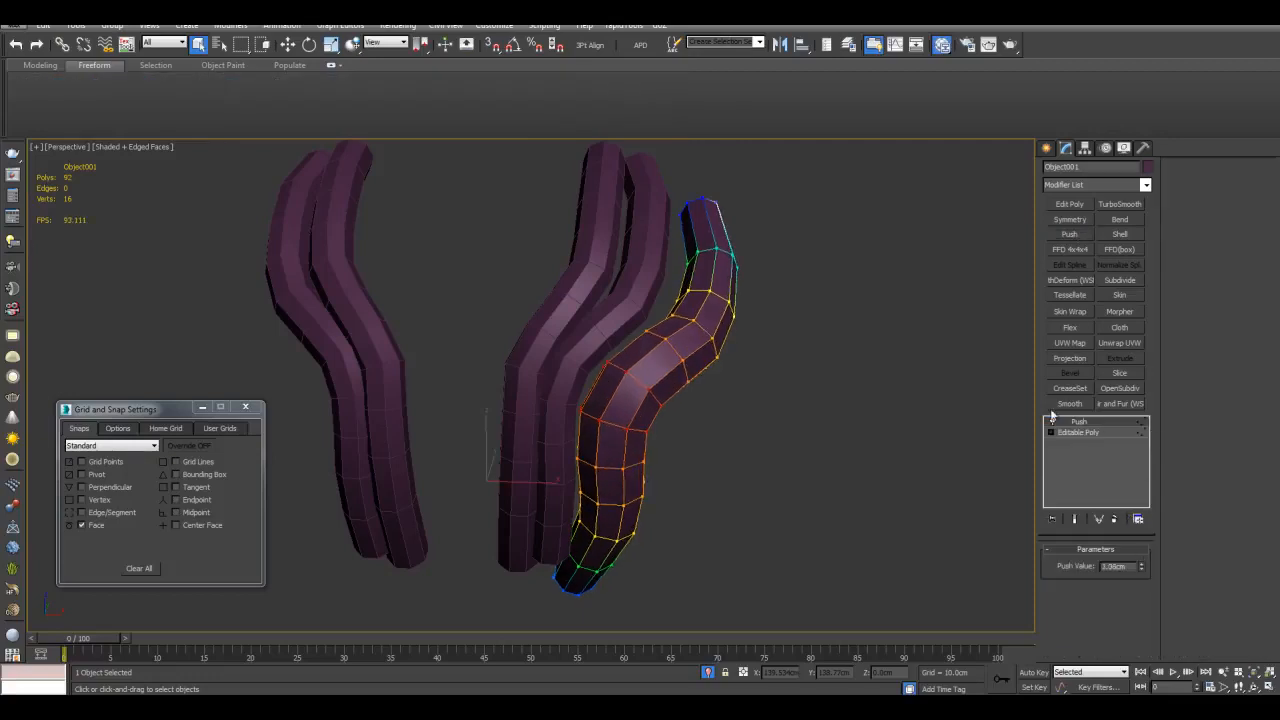
drag(1143, 573, 1079, 50)
click(767, 303)
click(704, 289)
alt+middle_drag(869, 280, 897, 264)
key(F4)
Smooth the tapered tube with a TurboSmooth modifier and deselect it.
click(1103, 208)
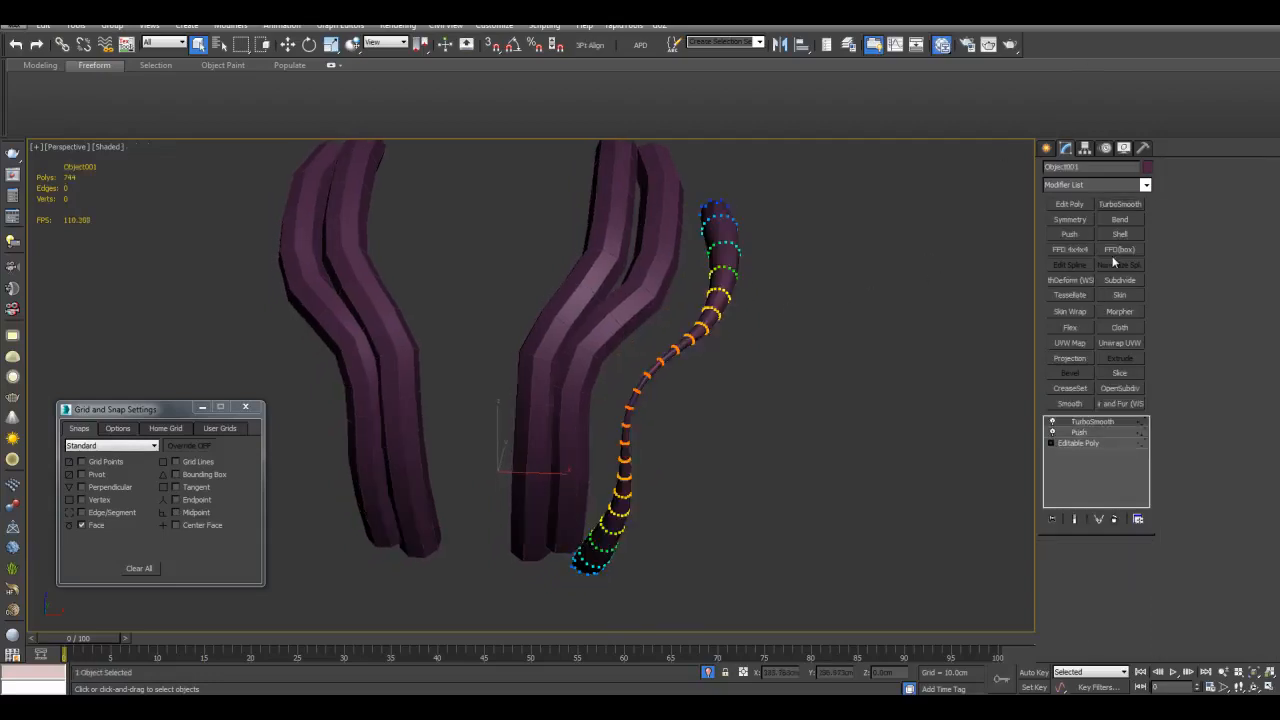
click(1139, 569)
click(850, 480)
scroll(774, 458, down, 3)
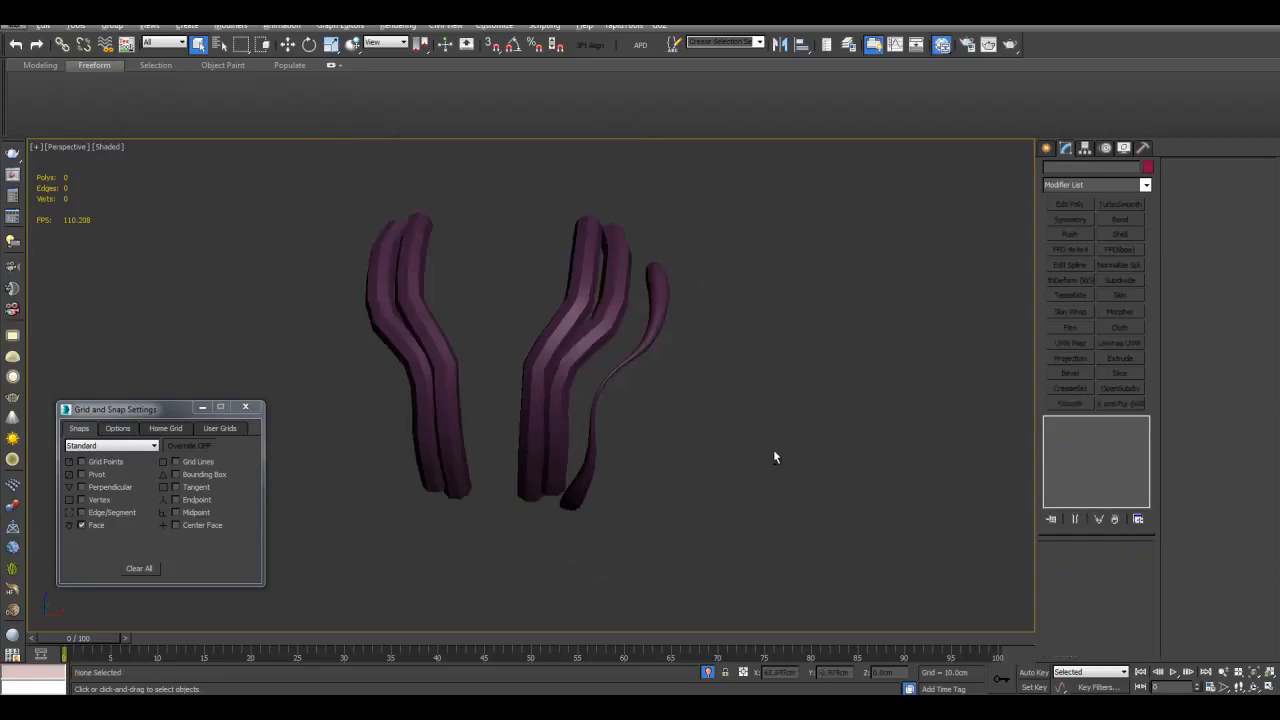
Show edged faces again and delete the TurboSmooth and Push modifiers from the detached tube.
scroll(768, 440, up, 4)
click(692, 255)
alt+middle_drag(728, 286, 782, 315)
key(F4)
shift+click(1093, 435)
right_click(1092, 434)
click(1128, 163)
Add an Edit Poly modifier to the tube for polygon editing, and clear the polygon selection.
alt+middle_drag(884, 289, 858, 305)
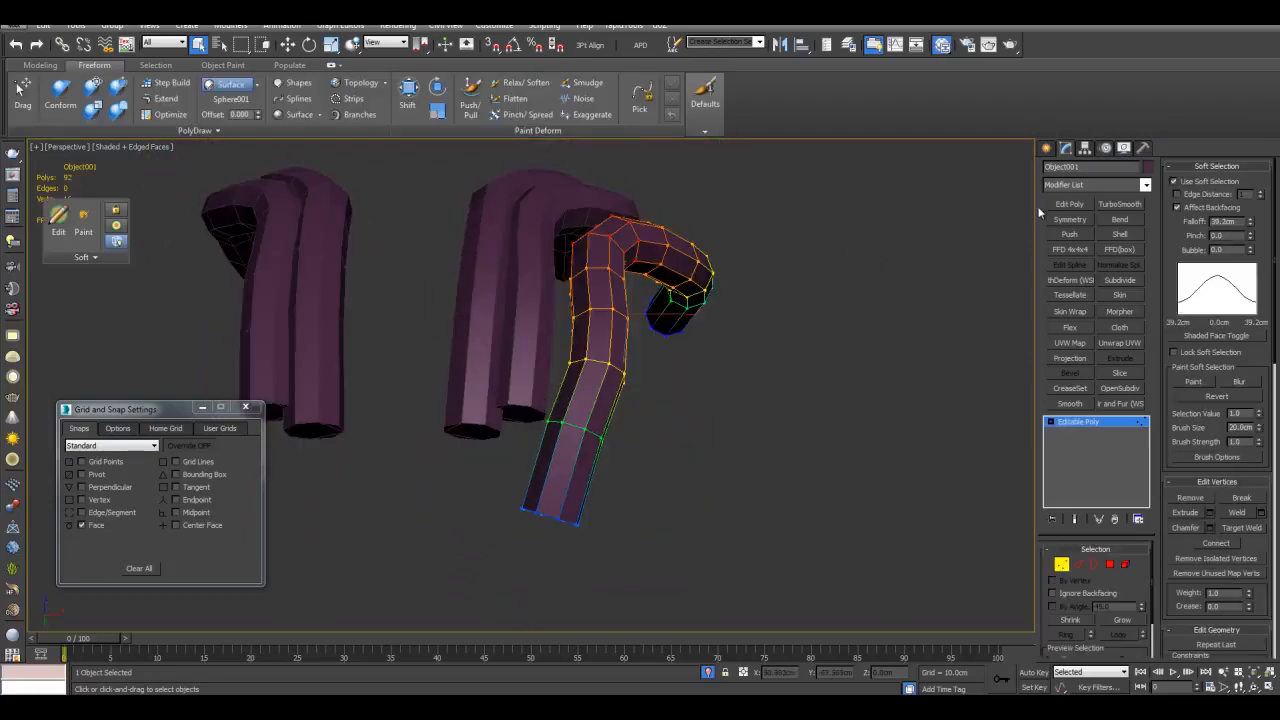
click(1054, 207)
middle_drag(921, 386, 920, 377)
click(1110, 565)
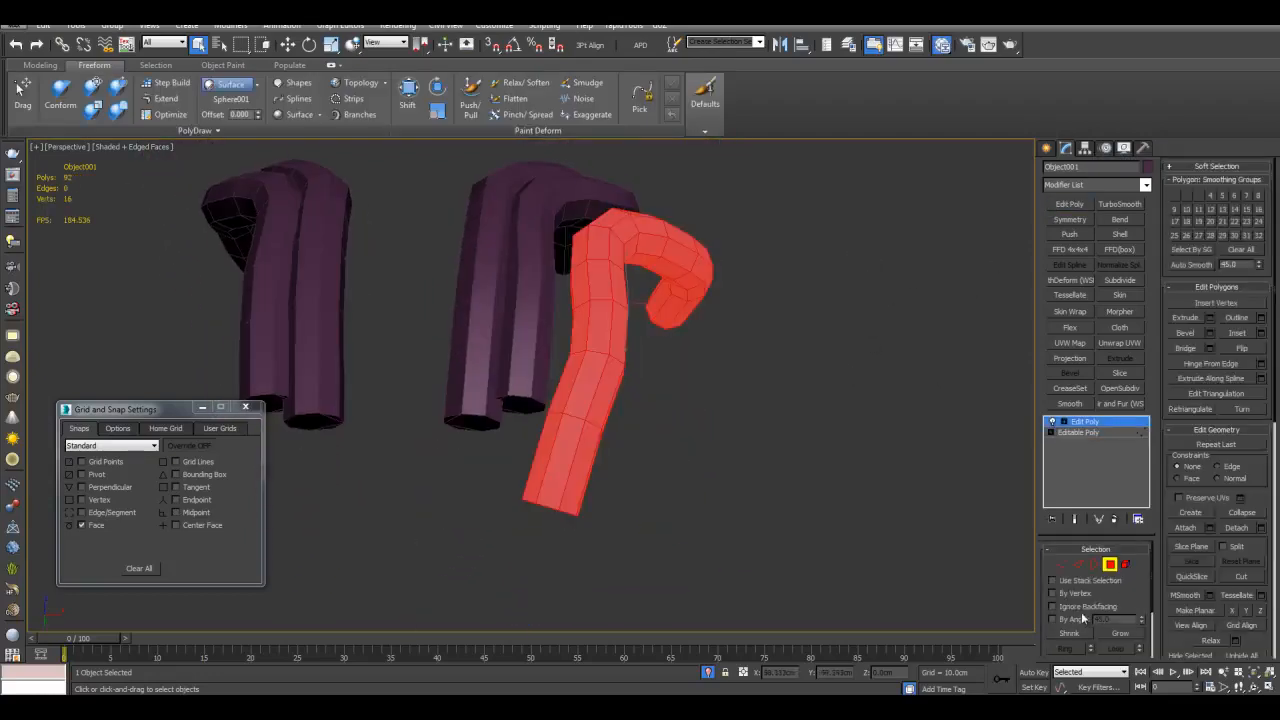
click(797, 567)
alt+middle_drag(797, 567, 775, 510)
Try picking the tube's polygons with selection by angle set to 45.
click(562, 436)
alt+middle_drag(562, 436, 508, 426)
click(476, 323)
alt+middle_drag(559, 379, 776, 382)
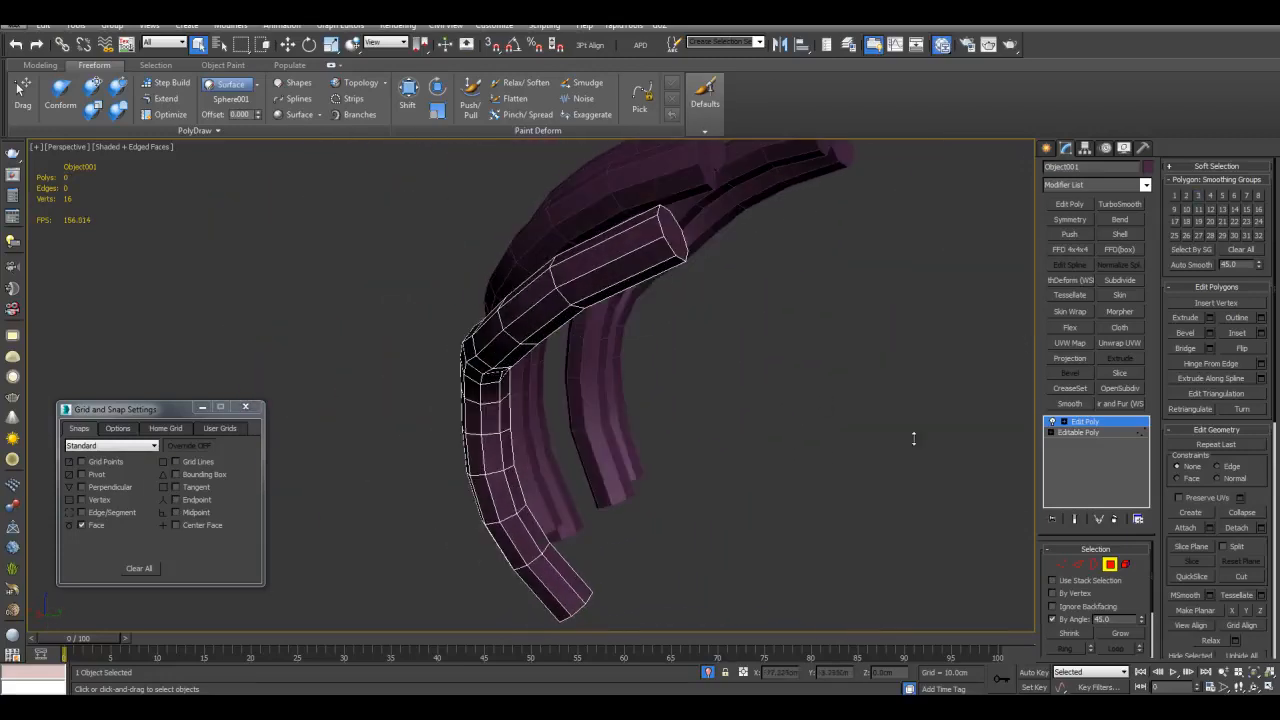
Turn off selection by angle and pick the polygons that make up the tube's end cap, then clear the selection.
click(1073, 616)
scroll(583, 370, up, 3)
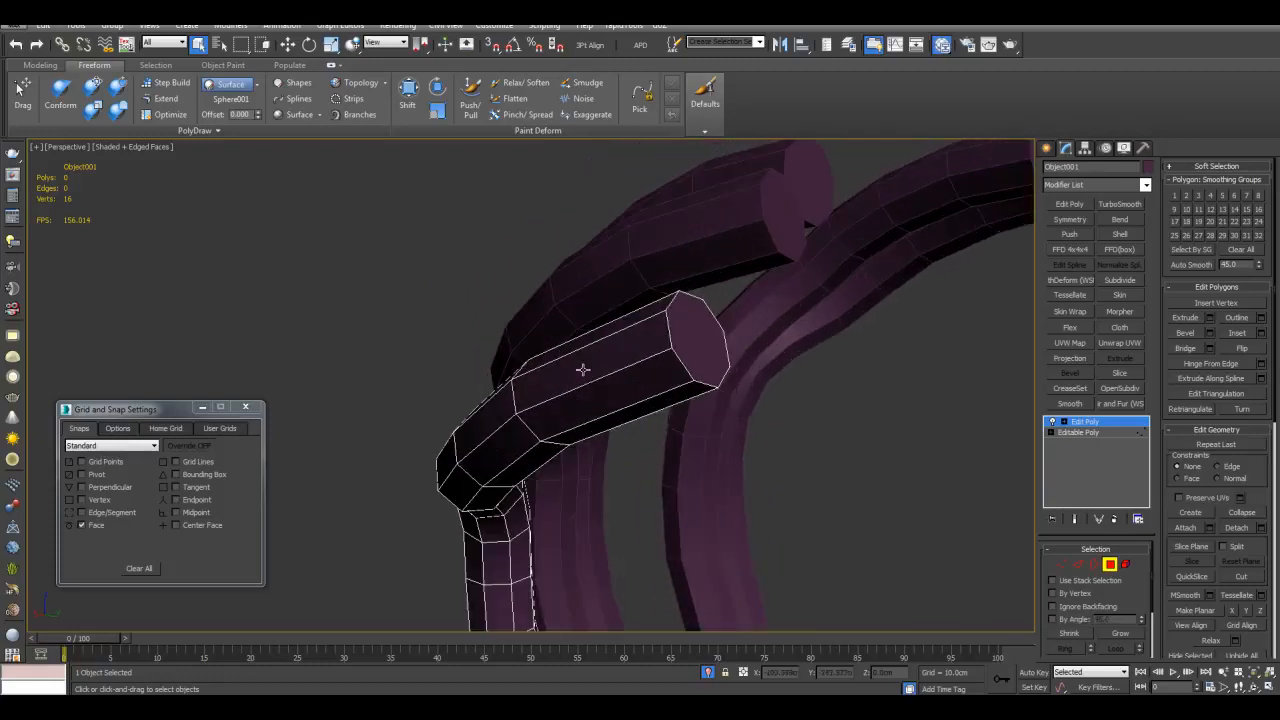
click(712, 343)
alt+middle_drag(713, 389, 814, 358)
click(659, 508)
scroll(660, 508, up, 4)
click(735, 413)
scroll(679, 409, down, 4)
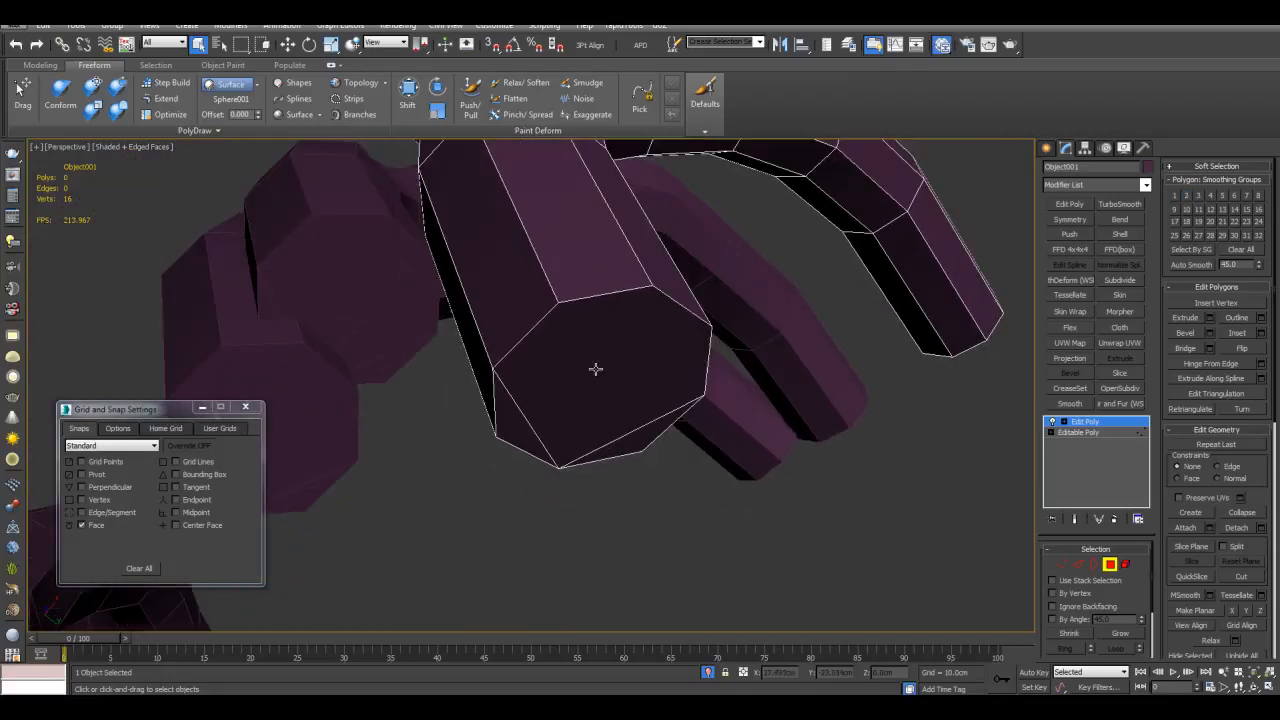
click(632, 392)
alt+middle_drag(624, 447, 766, 449)
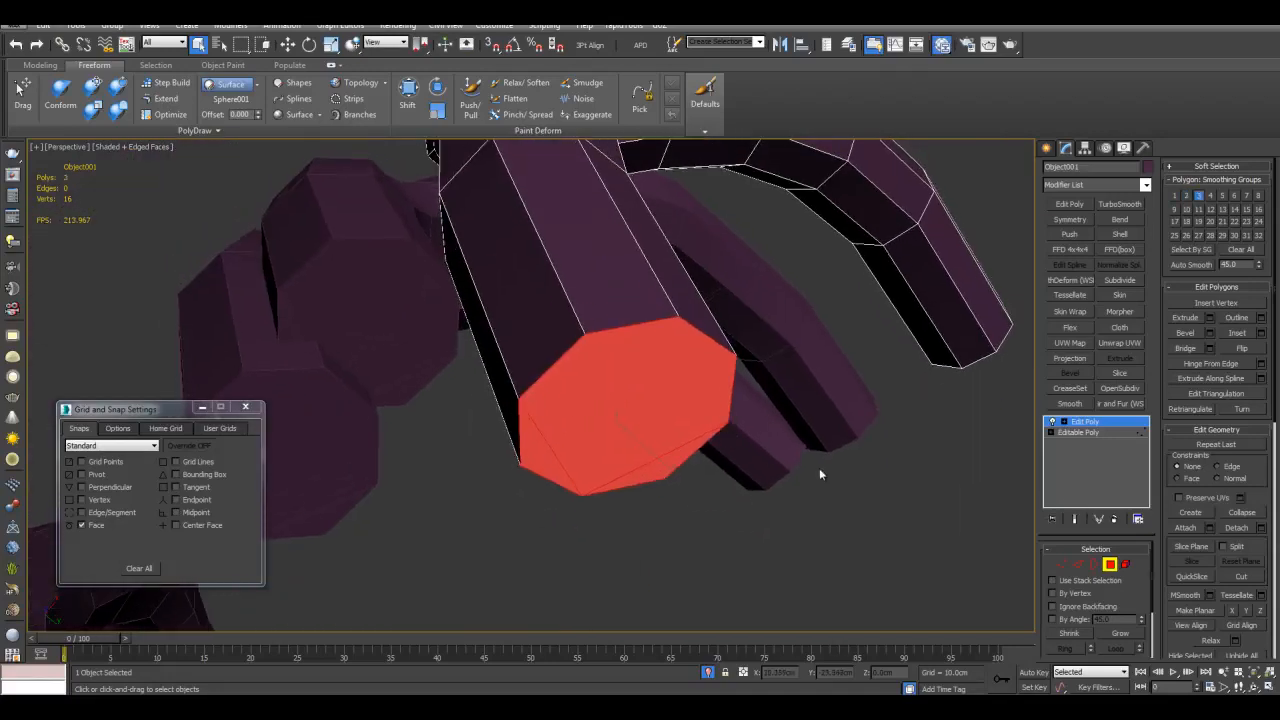
click(766, 449)
Select the tube's whole end cap by an angle of 45 and delete it.
click(1066, 620)
click(595, 421)
scroll(797, 460, down, 4)
key(Delete)
alt+middle_drag(802, 476, 1087, 266)
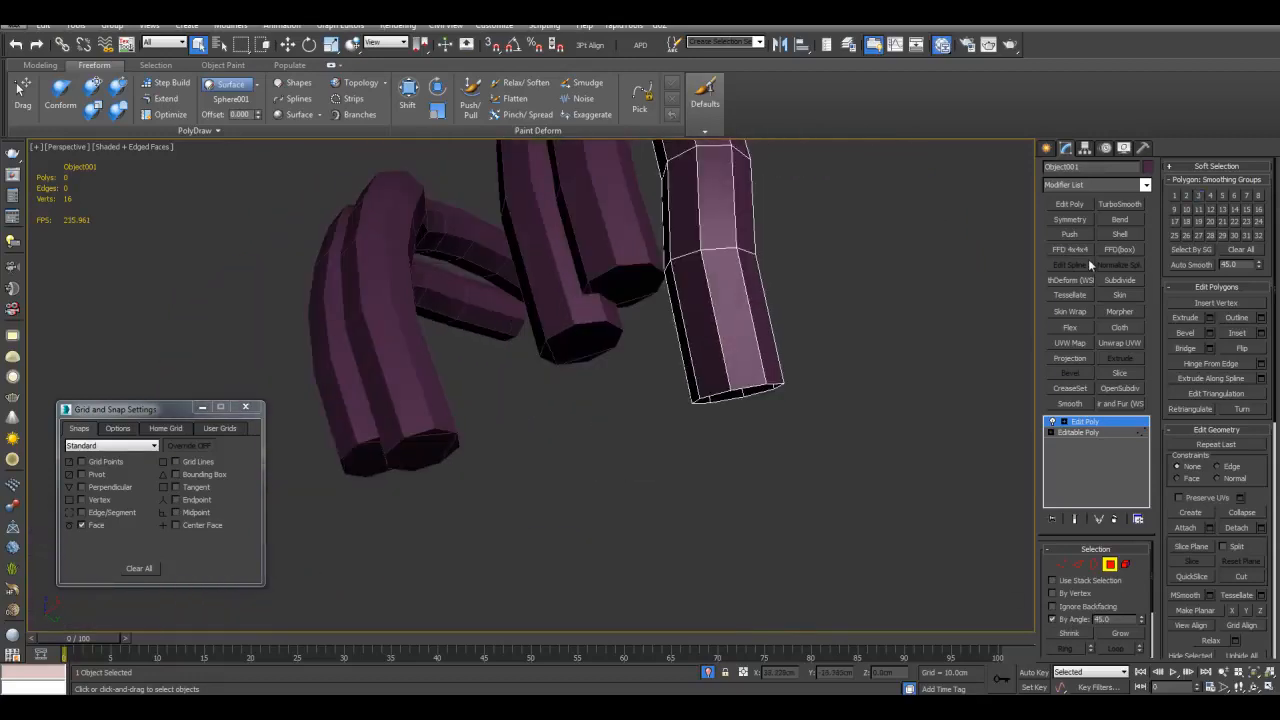
key(4)
Add another Edit Poly modifier and select all lengthwise edge loops of the tube.
click(1083, 207)
middle_drag(771, 309, 738, 353)
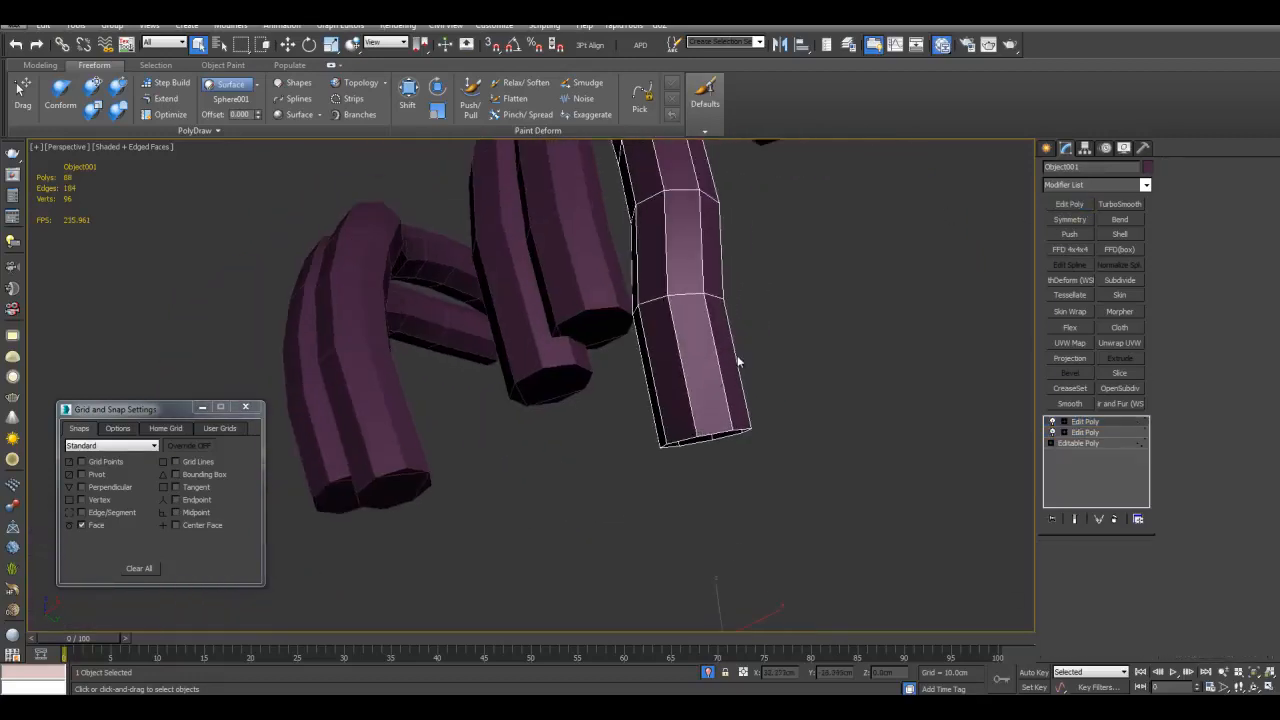
key(2)
drag(575, 355, 833, 397)
key(alt+l)
Create a smooth shape from the selected edges and select the new shape.
alt+middle_drag(832, 398, 988, 314)
click(1261, 272)
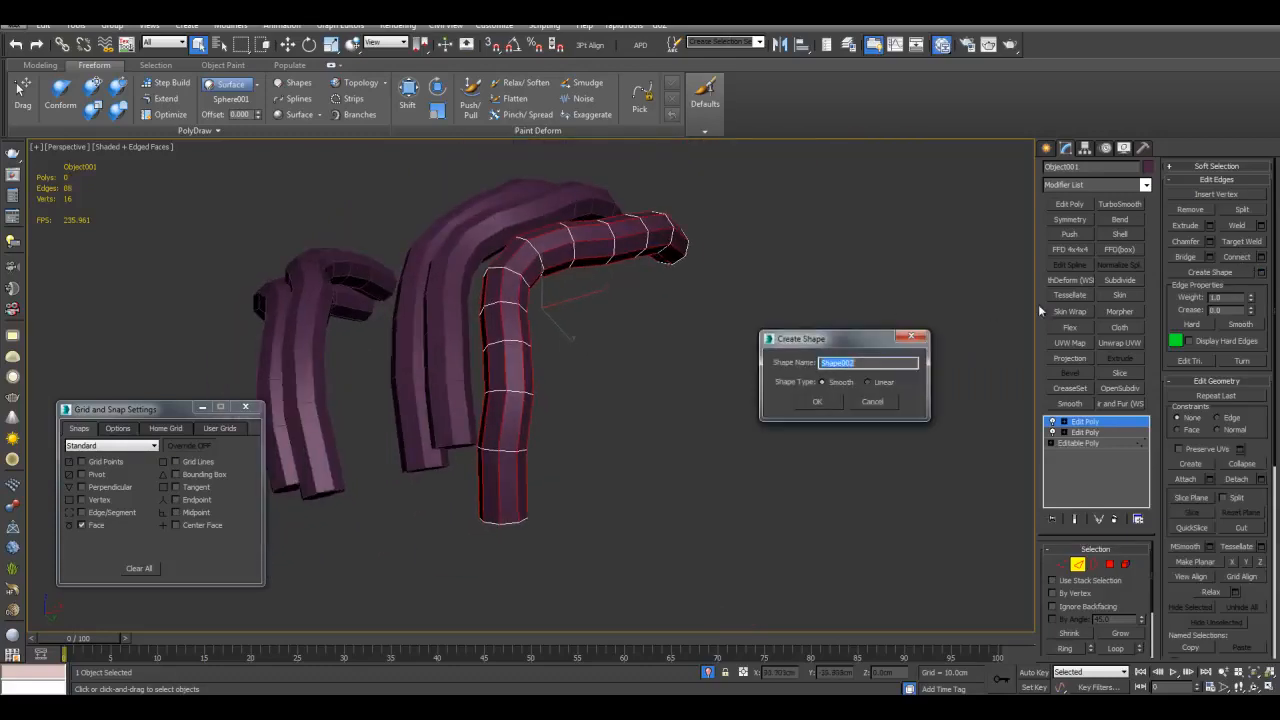
click(815, 402)
scroll(600, 377, up, 3)
click(674, 366)
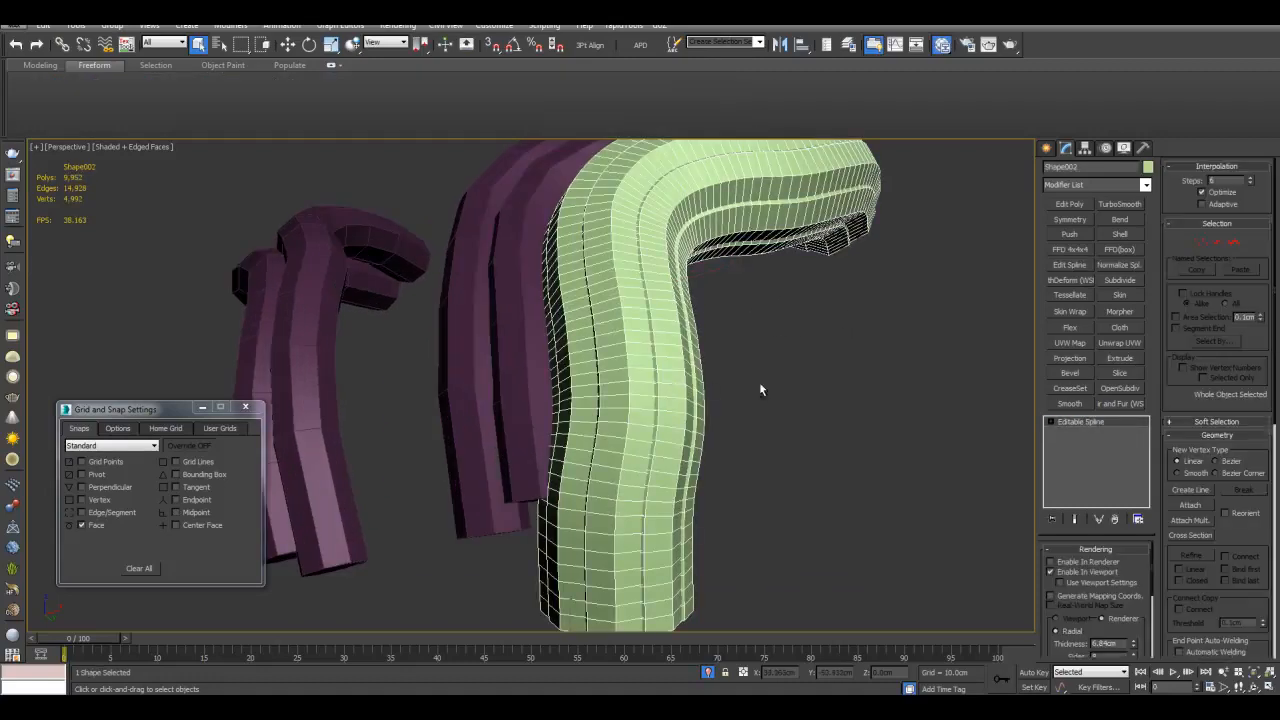
alt+middle_drag(709, 388, 724, 414)
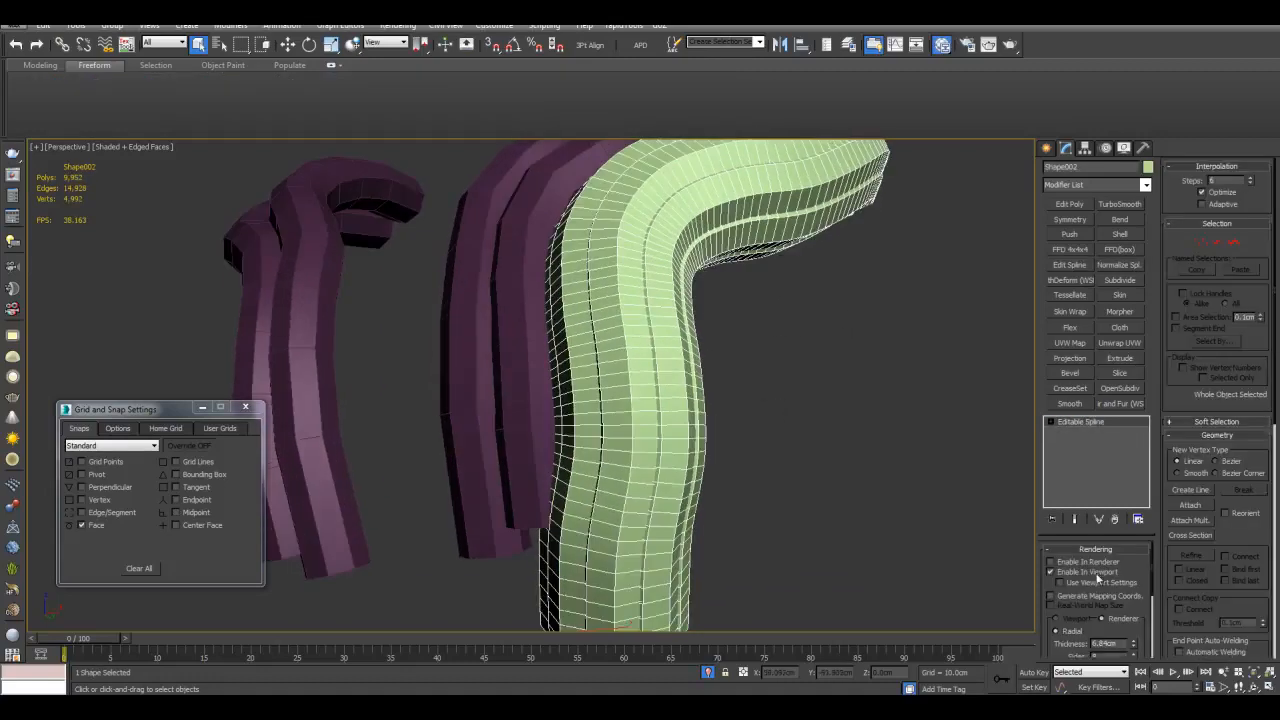
Turn off viewport rendering for the new shape and isolate it.
click(1097, 575)
alt+middle_drag(891, 443, 900, 470)
key(alt+q)
key(alt+q)
Turn viewport rendering back on and reduce the spline thickness until the strands are separate thin tubes.
click(1084, 573)
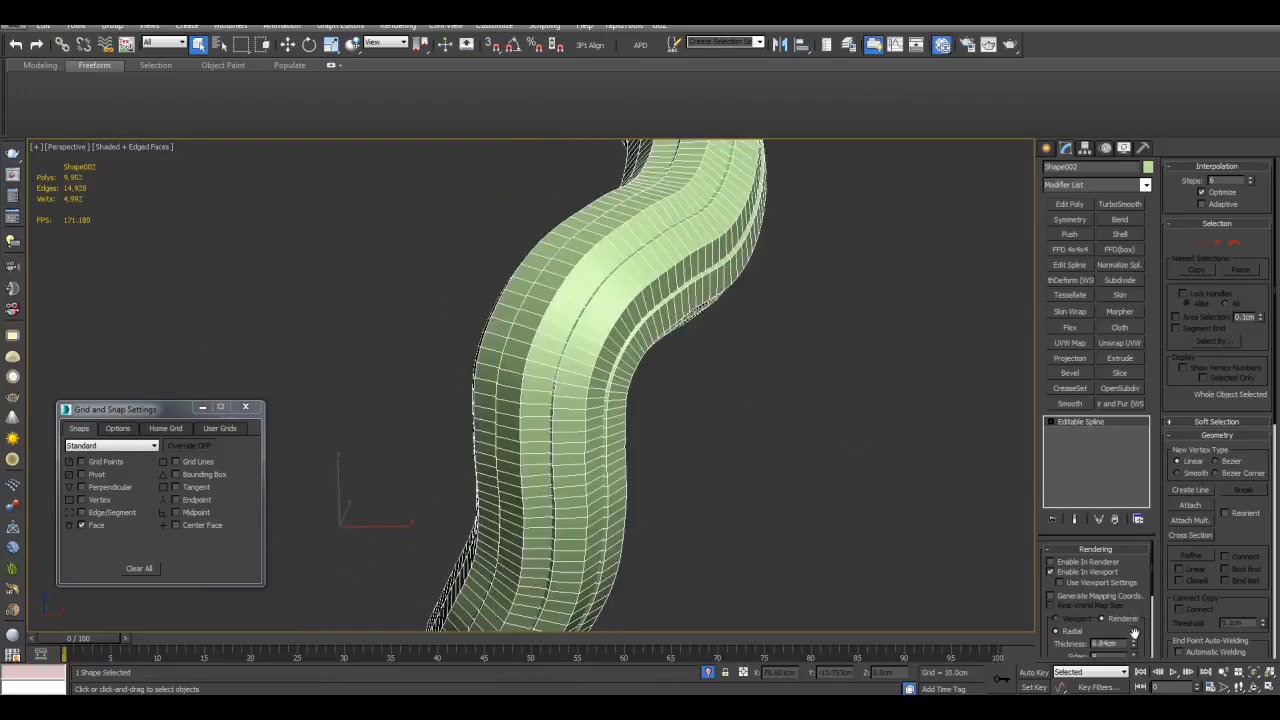
drag(1134, 645, 1127, 685)
middle_drag(830, 428, 883, 379)
Add an Edit Poly modifier and pick strand end caps with selection by angle at 45 and backfacing polygons ignored.
click(1056, 206)
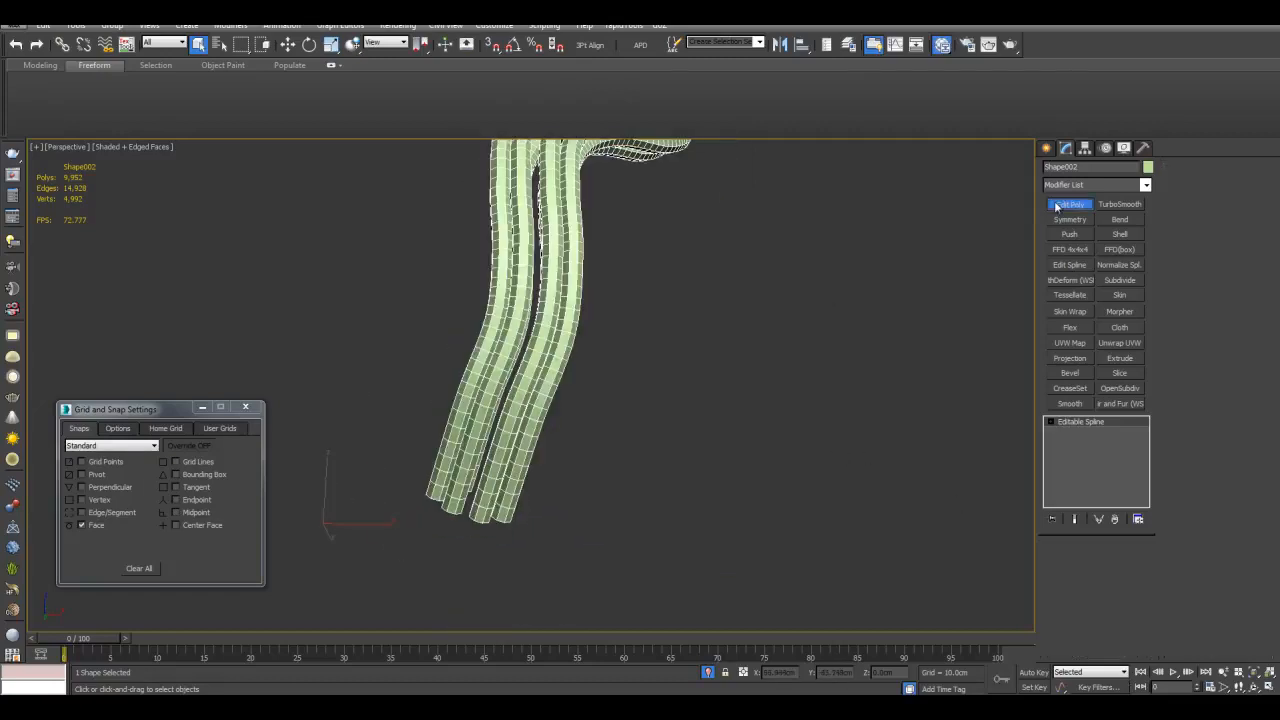
alt+middle_drag(824, 447, 973, 392)
key(4)
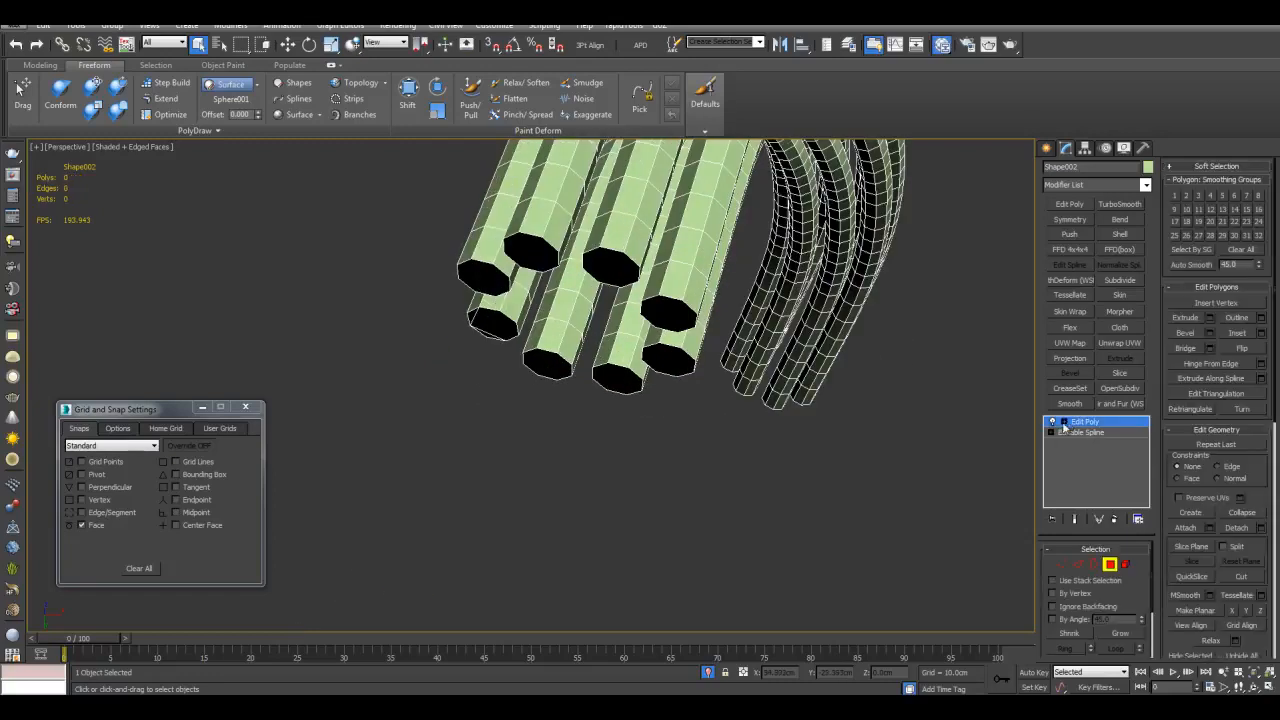
click(1065, 422)
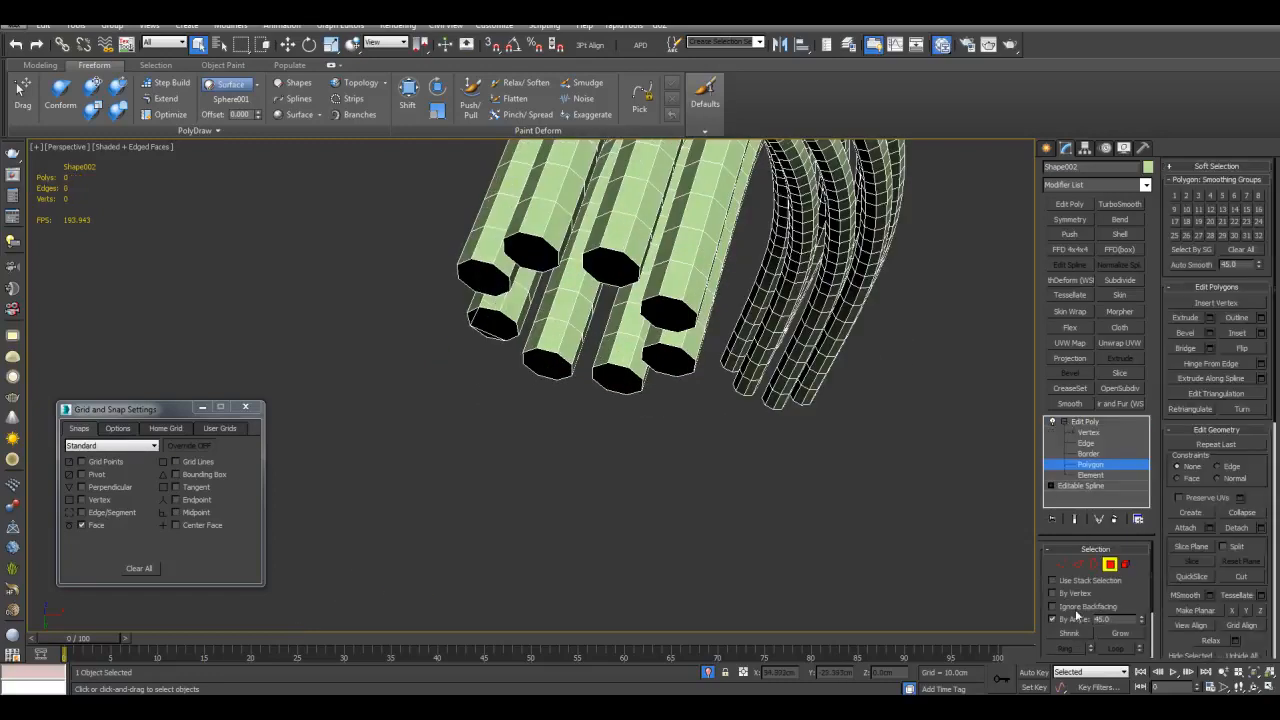
mouse_move(696, 436)
alt+middle_down()
mouse_move(694, 478)
mouse_move(677, 441)
alt+middle_up()
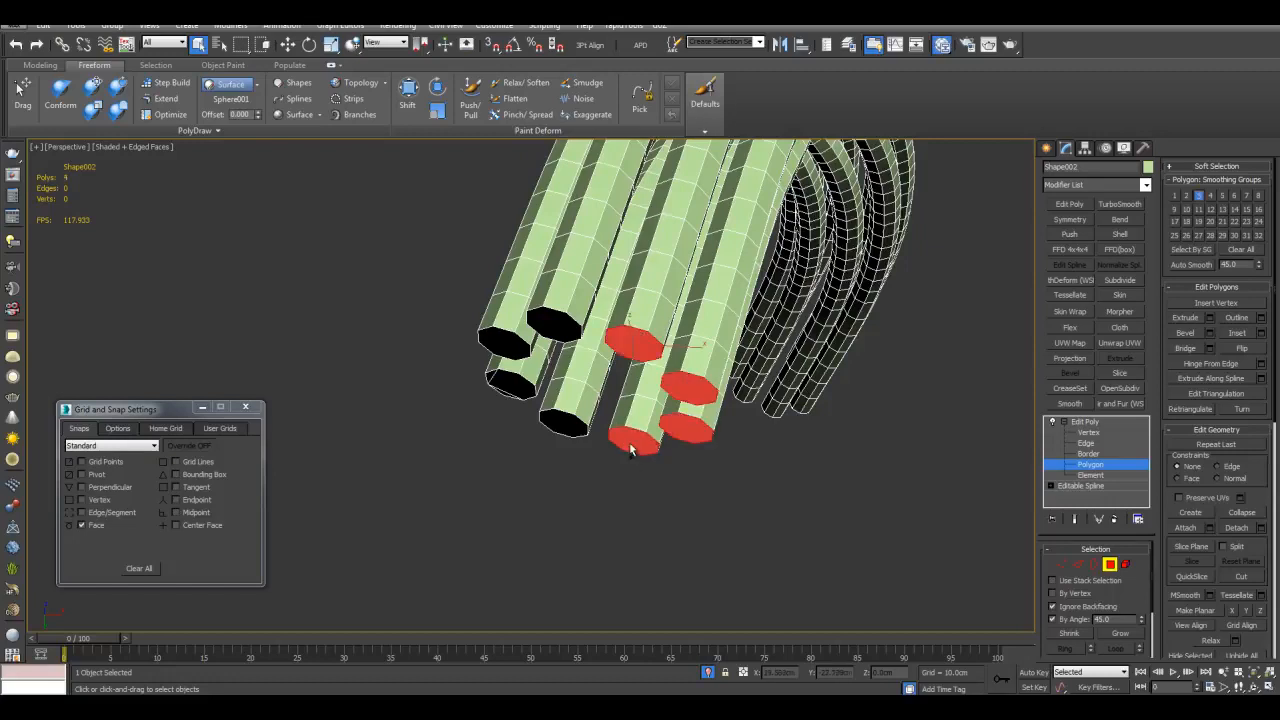
alt+middle_drag(543, 322, 680, 465)
Select the side polygons of all strands by angle and invert the selection to pick every end cap.
drag(453, 287, 689, 373)
alt+middle_drag(689, 373, 713, 332)
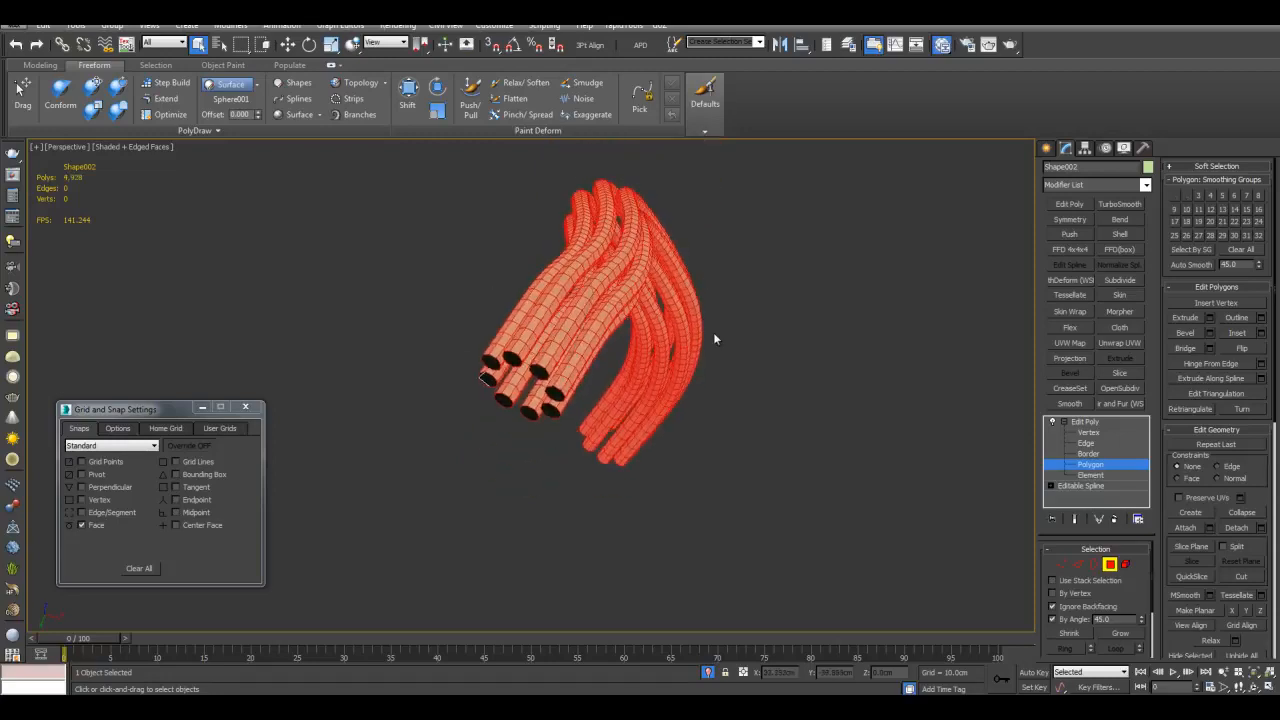
key(ctrl+i)
scroll(707, 333, up, 3)
alt+middle_drag(788, 375, 770, 445)
scroll(843, 514, up, 5)
middle_drag(843, 514, 821, 501)
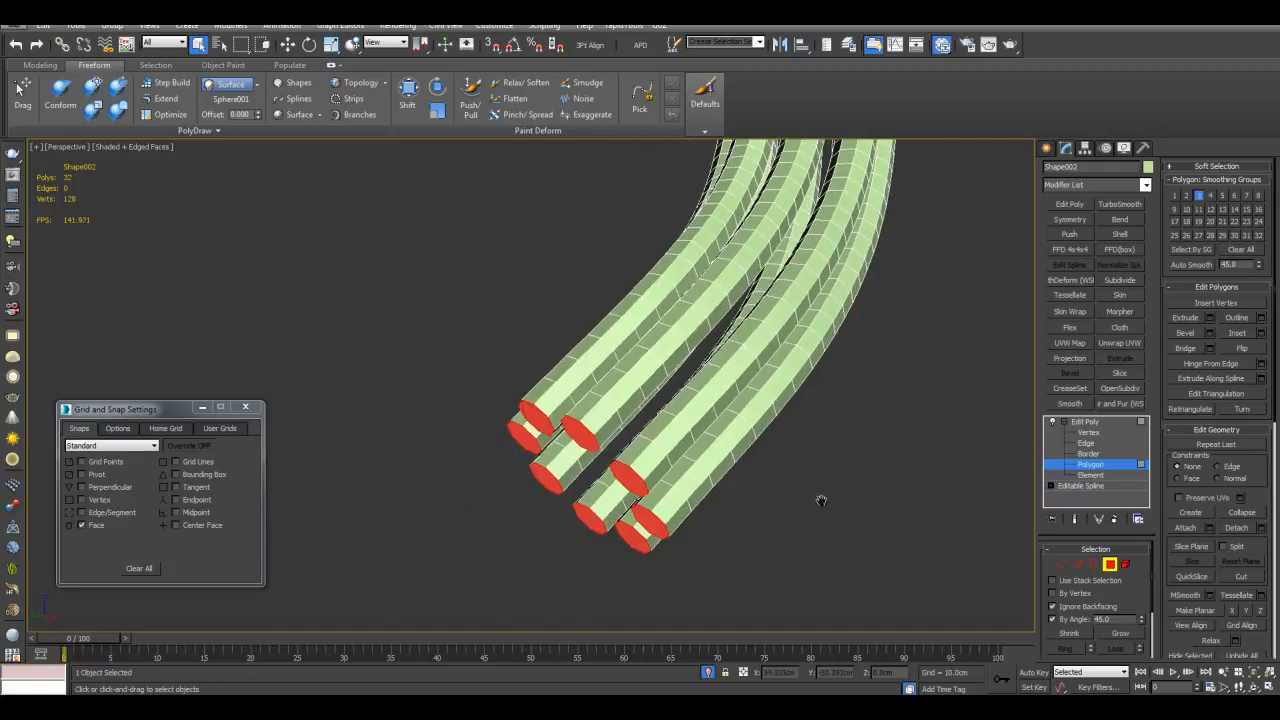
Convert the end-cap selection to vertices and enable soft selection affecting backfacing with a falloff of 43.8 cm.
click(1062, 565)
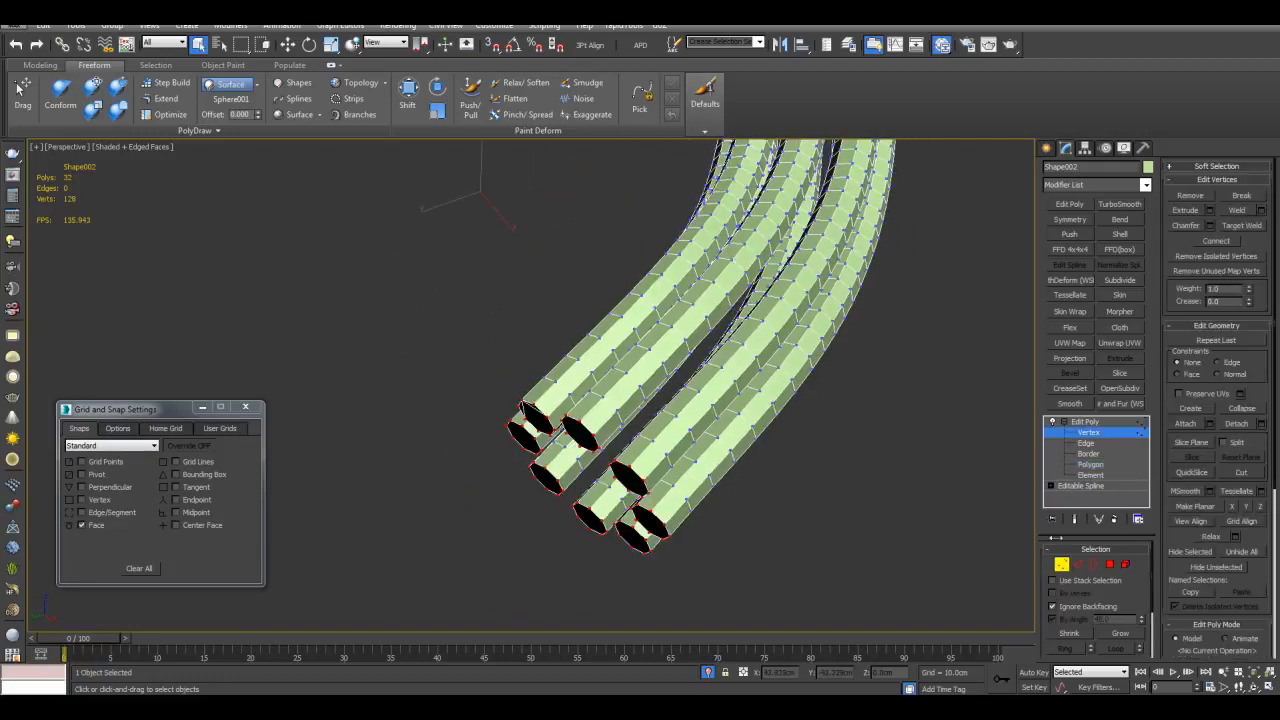
click(1237, 168)
click(1214, 183)
scroll(843, 298, down, 5)
alt+middle_drag(841, 299, 944, 338)
drag(1251, 211, 1251, 139)
alt+middle_drag(950, 335, 958, 321)
scroll(958, 321, up, 4)
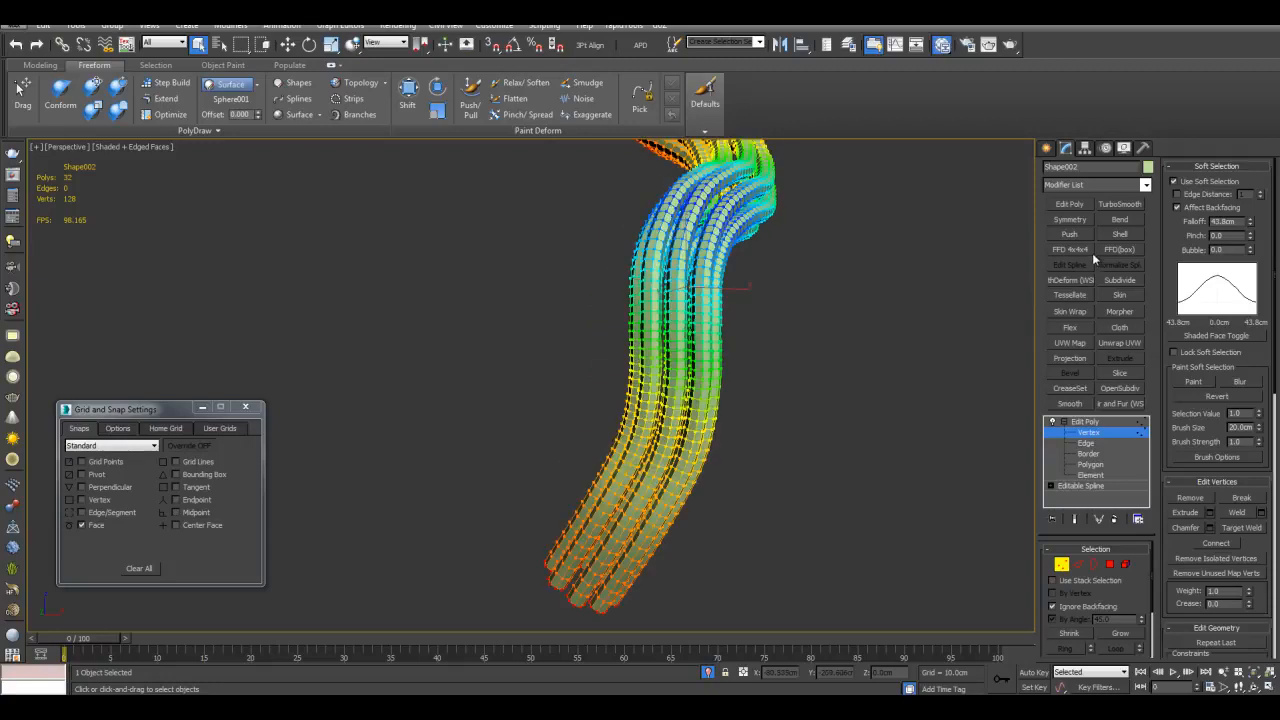
Add a Push modifier with a negative push value to thin the strands toward their ends, and add TurboSmooth.
click(1069, 234)
alt+middle_drag(966, 374, 915, 445)
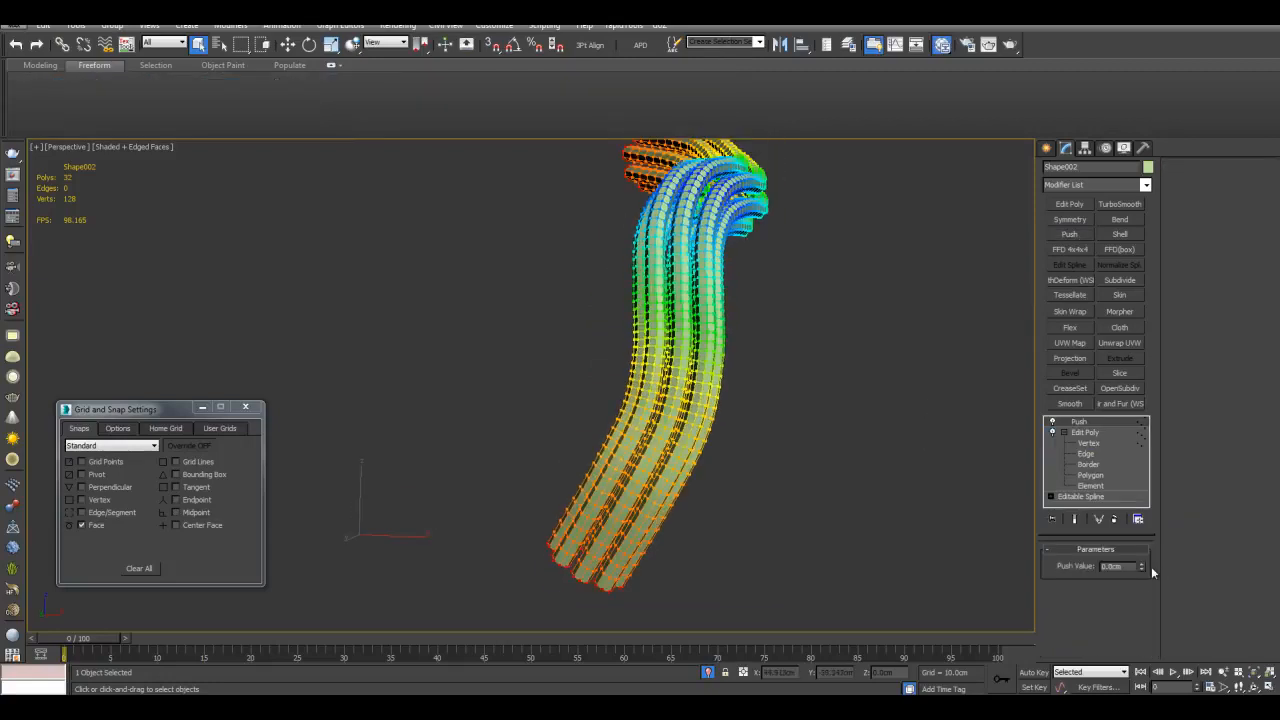
mouse_move(1141, 553)
mouse_down()
mouse_move(1141, 540)
mouse_move(1129, 630)
mouse_move(1127, 605)
mouse_move(1132, 618)
mouse_up()
click(1126, 208)
click(860, 385)
alt+middle_drag(860, 385, 886, 386)
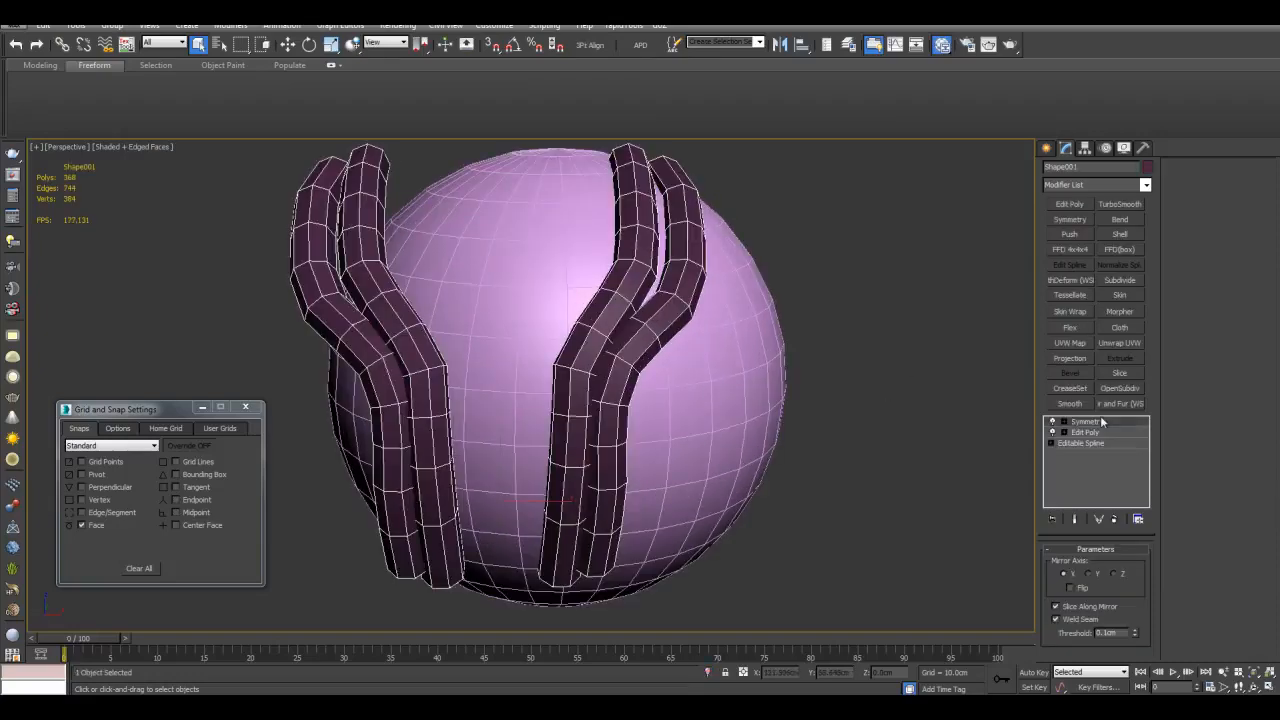
Delete the Edit Poly modifier below Symmetry on the thick tubes around the sphere.
click(1103, 433)
right_click(1103, 433)
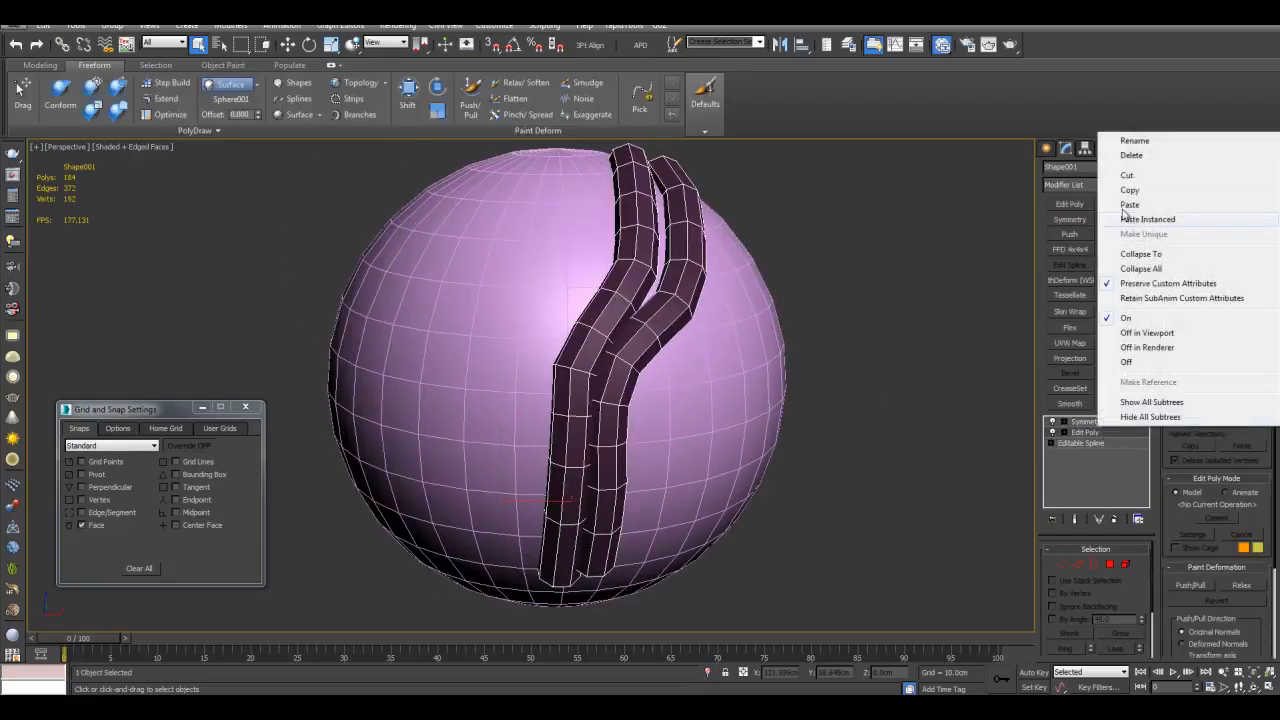
click(1131, 156)
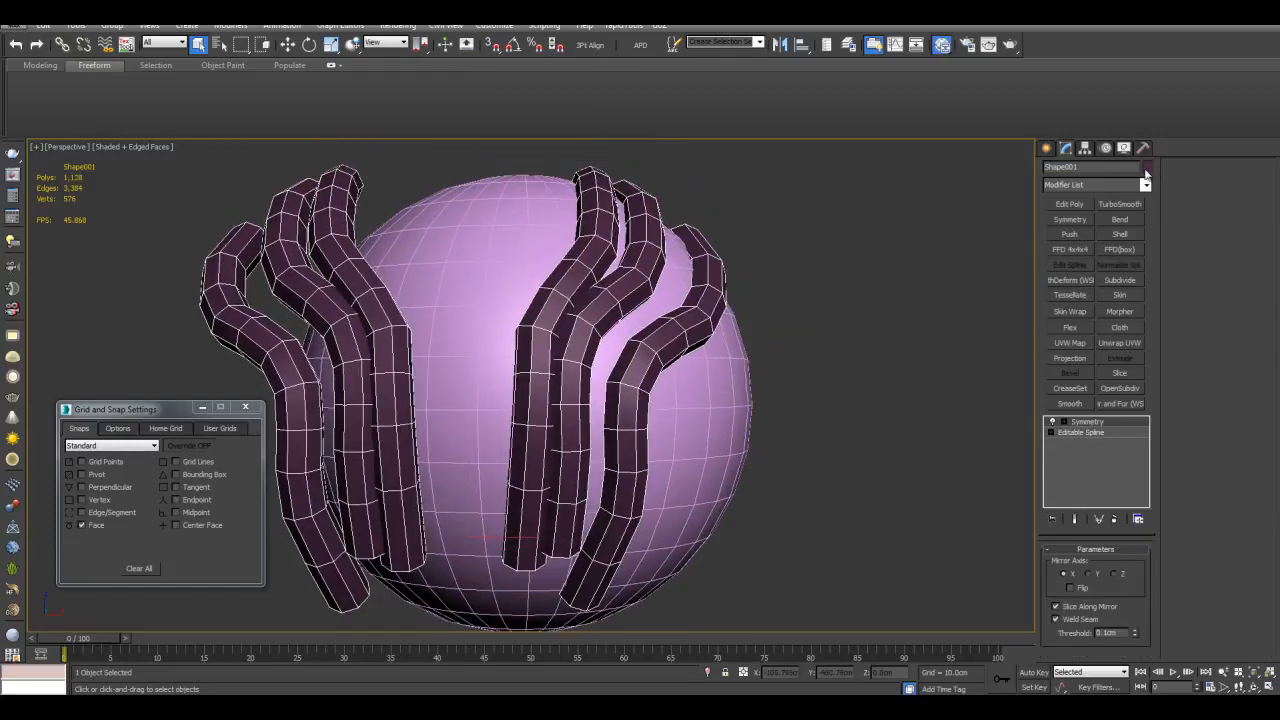
Change the thick tubes' object color to a medium grey from the custom colors.
click(1146, 169)
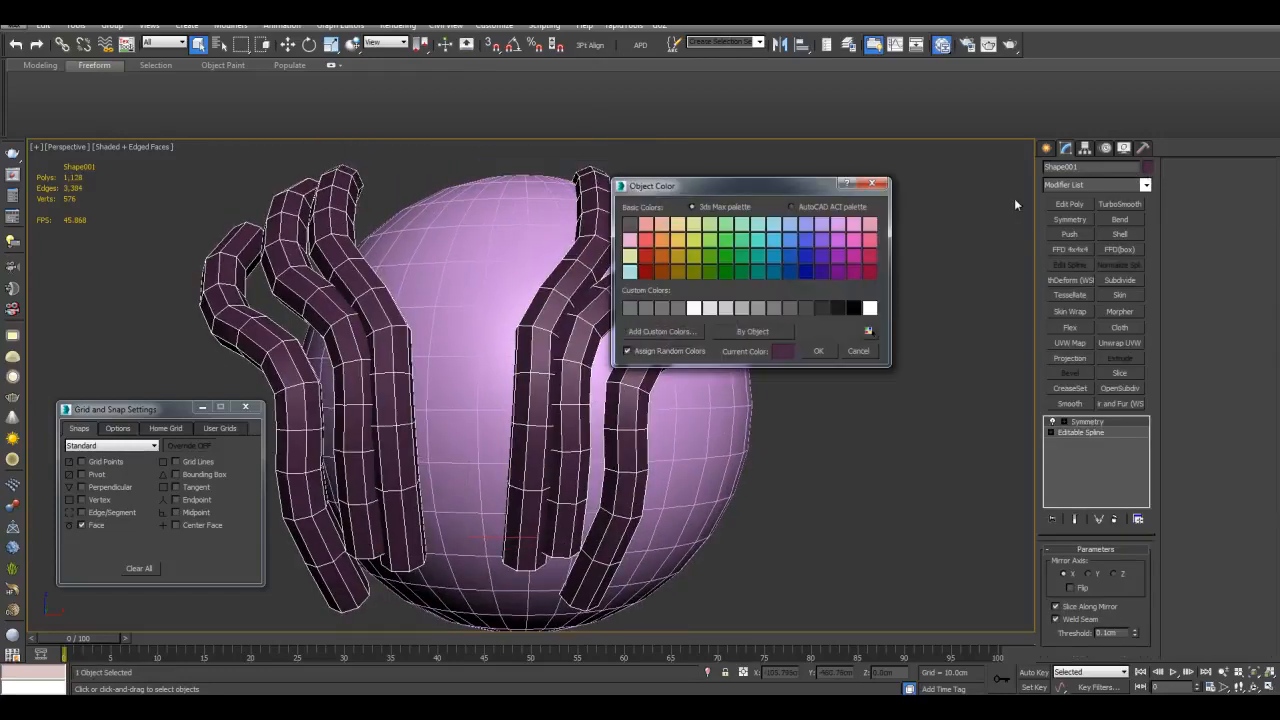
click(774, 308)
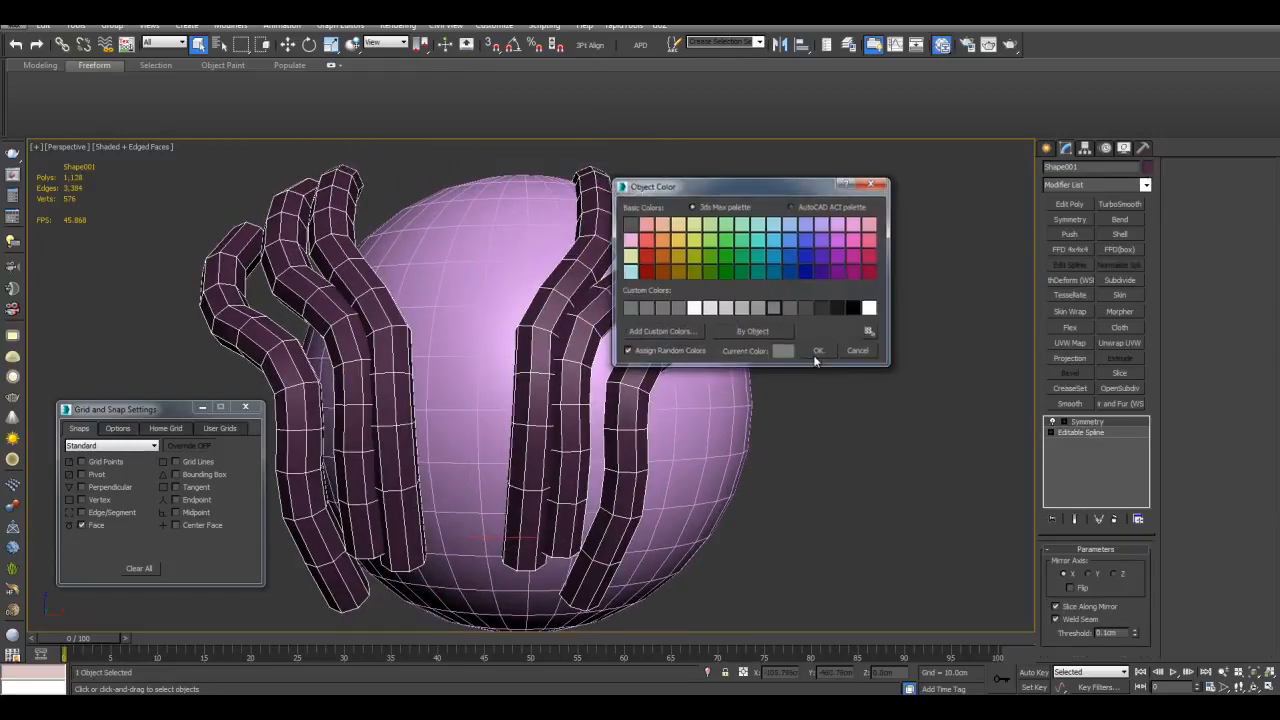
click(818, 352)
mouse_move(640, 372)
alt+middle_down()
mouse_move(578, 410)
mouse_move(635, 374)
alt+middle_up()
middle_drag(605, 440, 610, 431)
Add an Edit Poly modifier below Symmetry and delete all tube end caps, using selection by angle and inversion.
click(1096, 432)
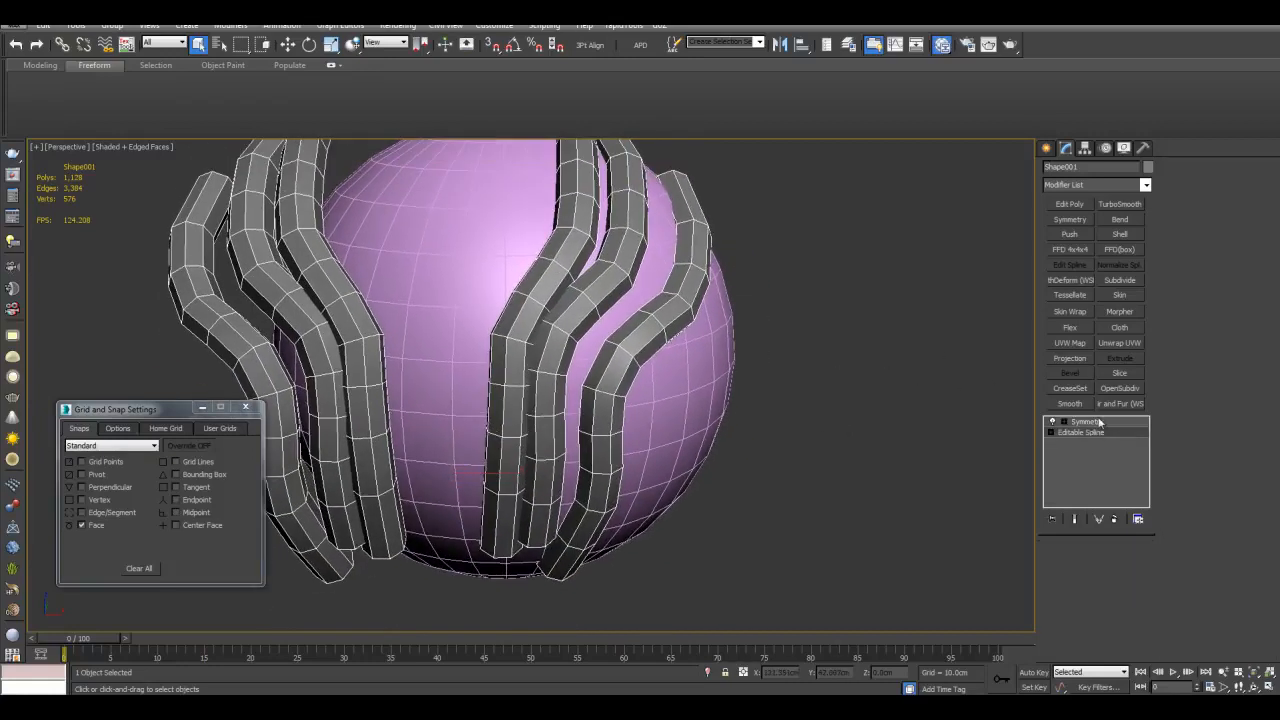
click(1069, 203)
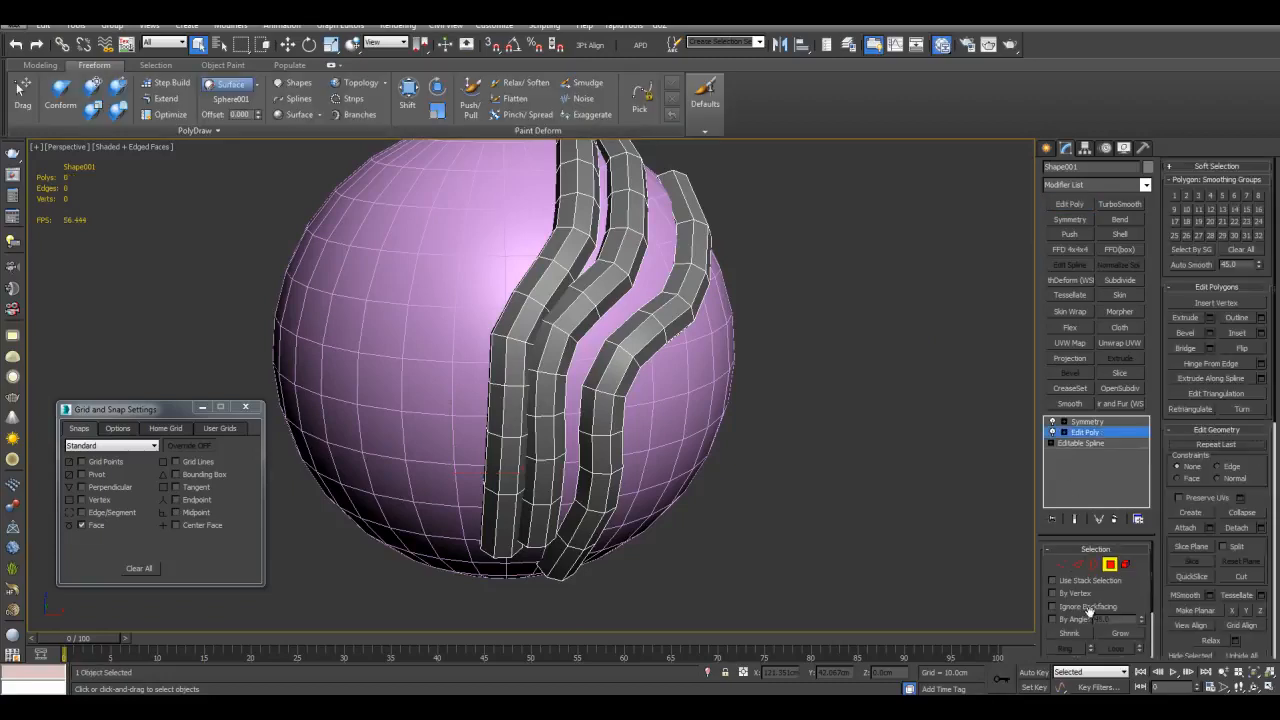
key(ctrl+a)
key(ctrl+i)
alt+middle_drag(711, 409, 1069, 207)
key(4)
Isolate the tubes and add TurboSmooth followed by another Edit Poly modifier, both below Symmetry.
key(alt+q)
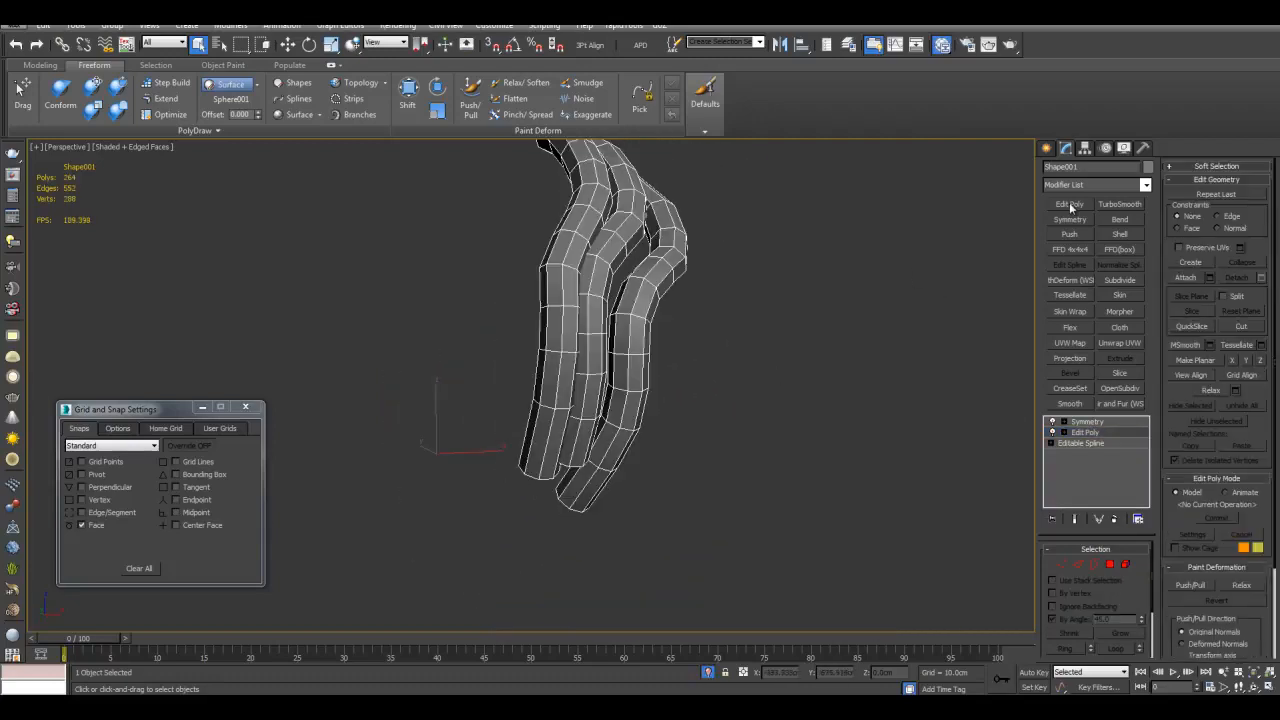
click(1106, 207)
alt+middle_drag(874, 243, 900, 340)
click(1063, 206)
middle_drag(793, 298, 727, 381)
scroll(722, 372, up, 3)
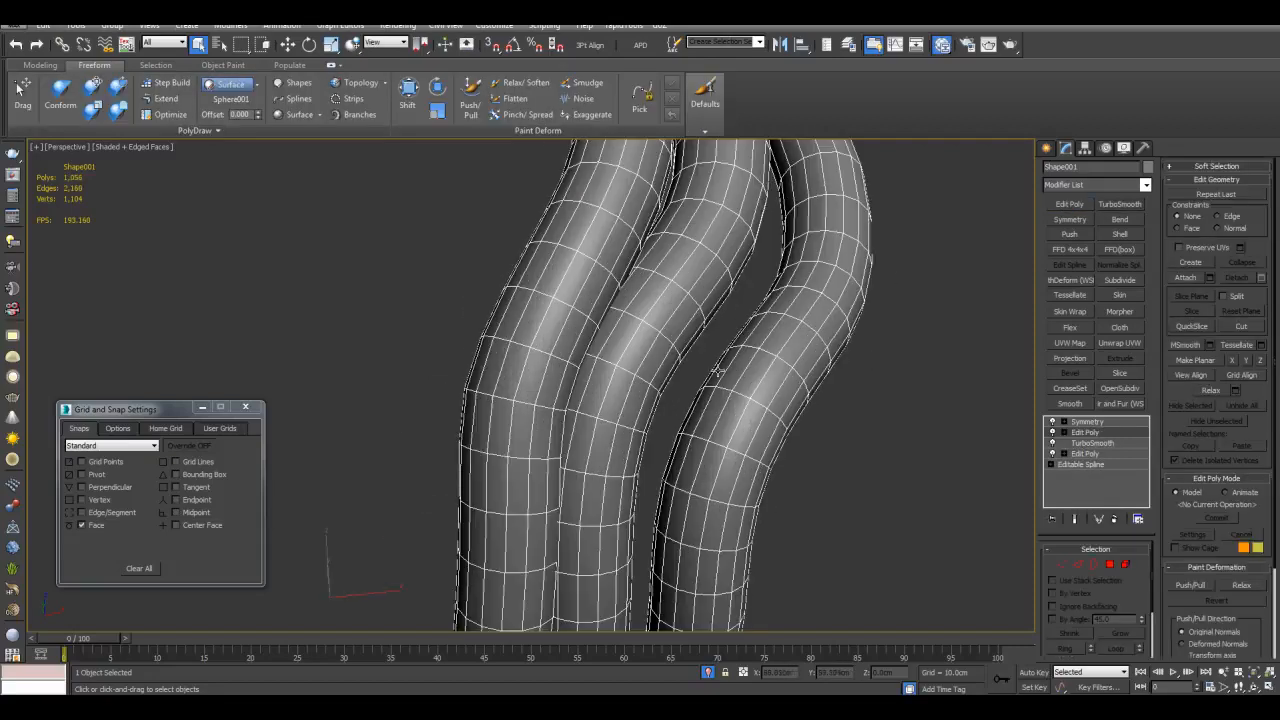
Select one ring of edges around the middle of each of the three tubes and convert it to polygons.
key(2)
click(608, 381)
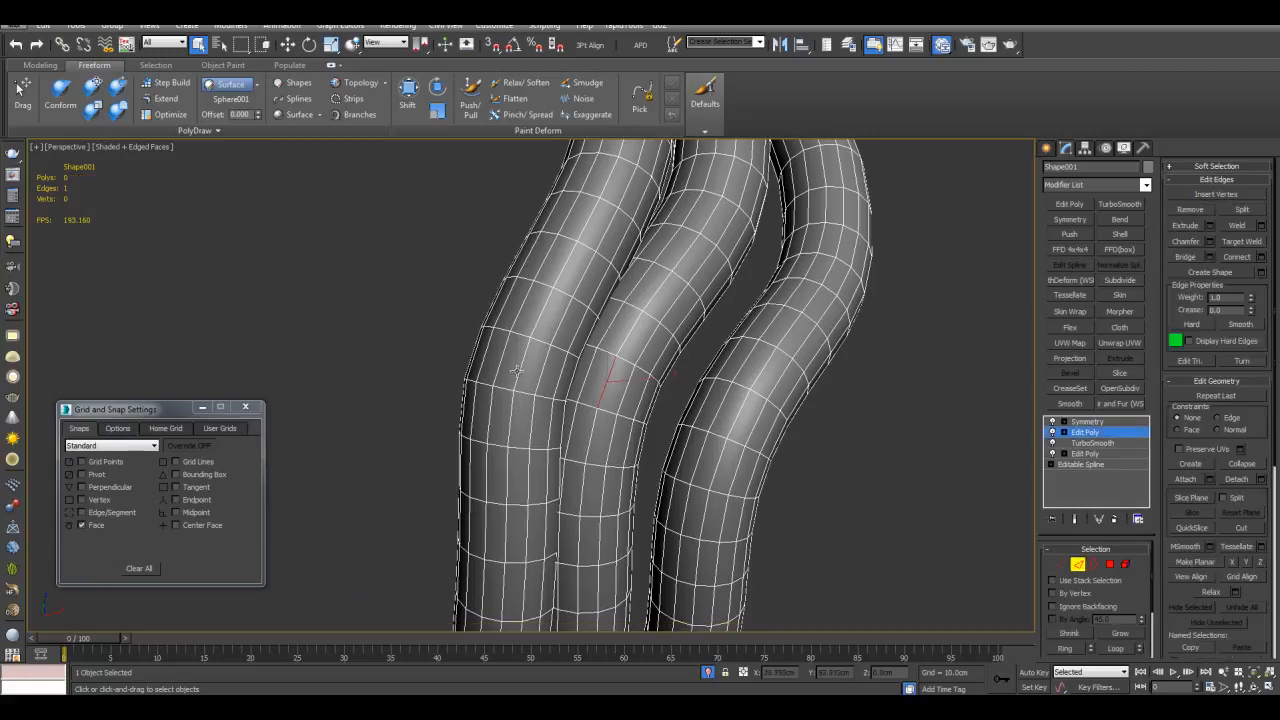
key(alt+r)
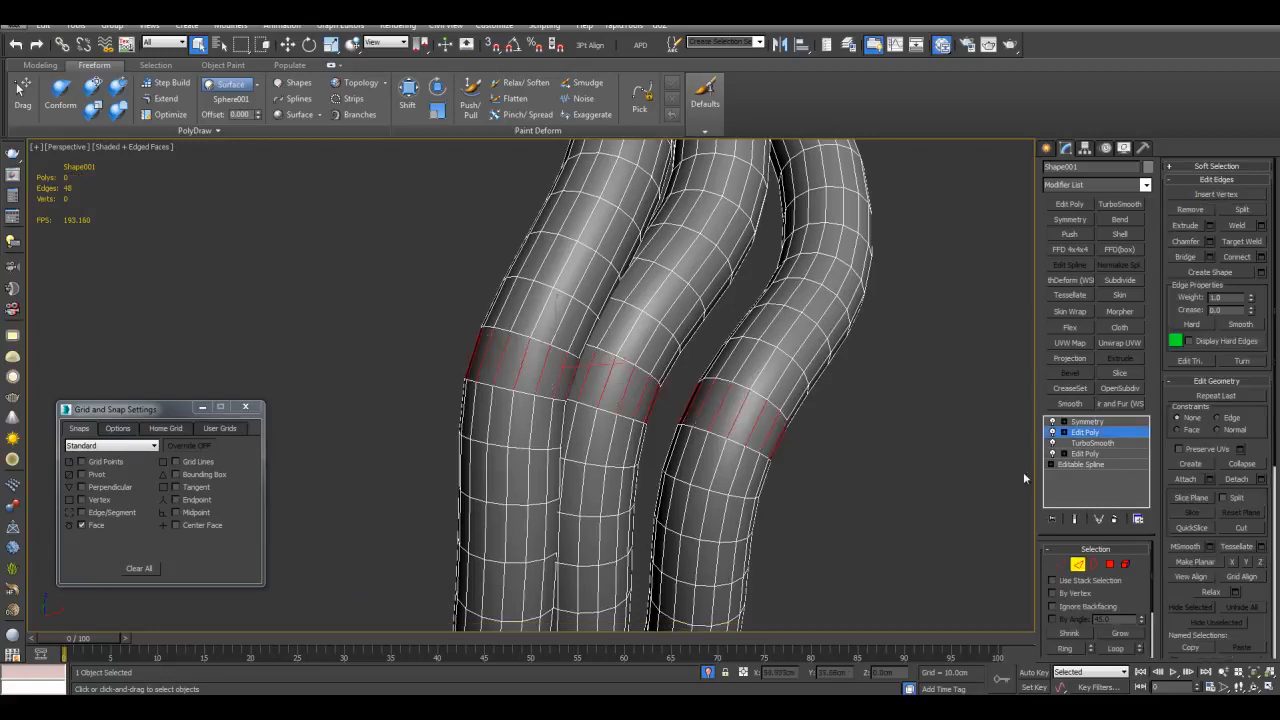
ctrl+click(1110, 566)
scroll(831, 473, down, 3)
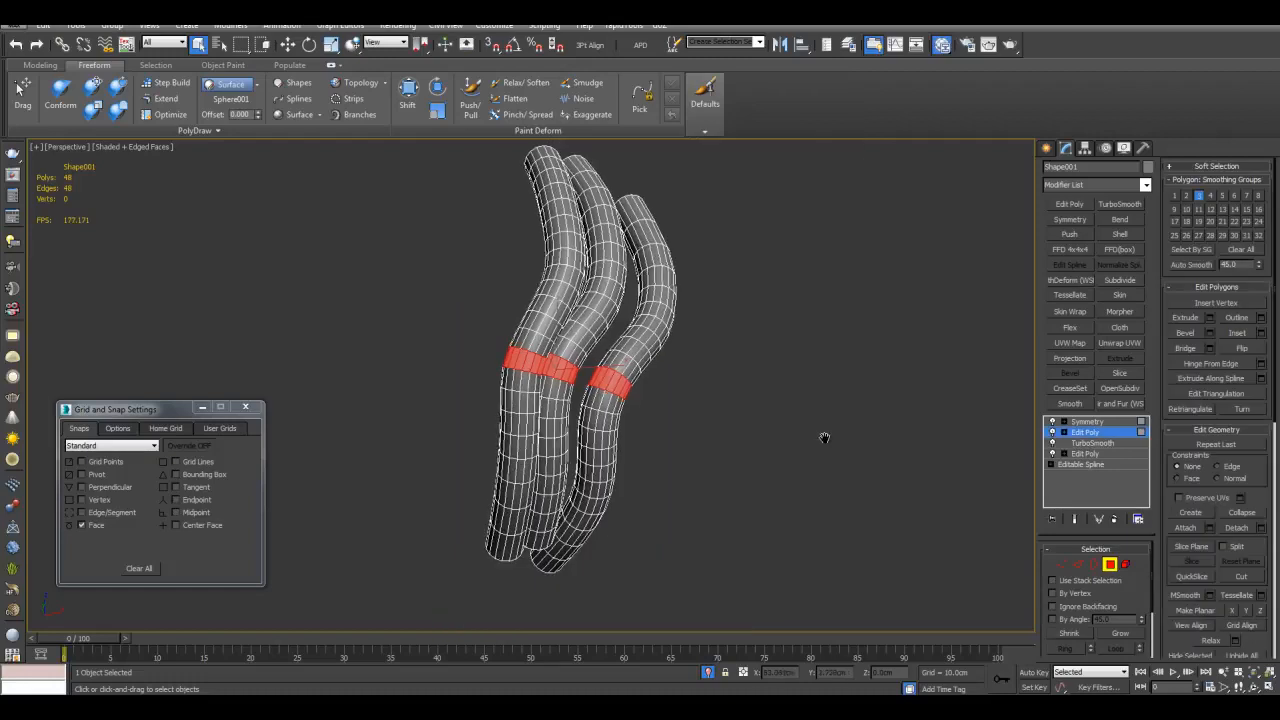
Grow the polygon bands twice and detach them as a separate object named Object001.
scroll(823, 434, up, 2)
click(1124, 634)
click(1124, 634)
alt+middle_drag(990, 541, 694, 383)
scroll(700, 383, up, 5)
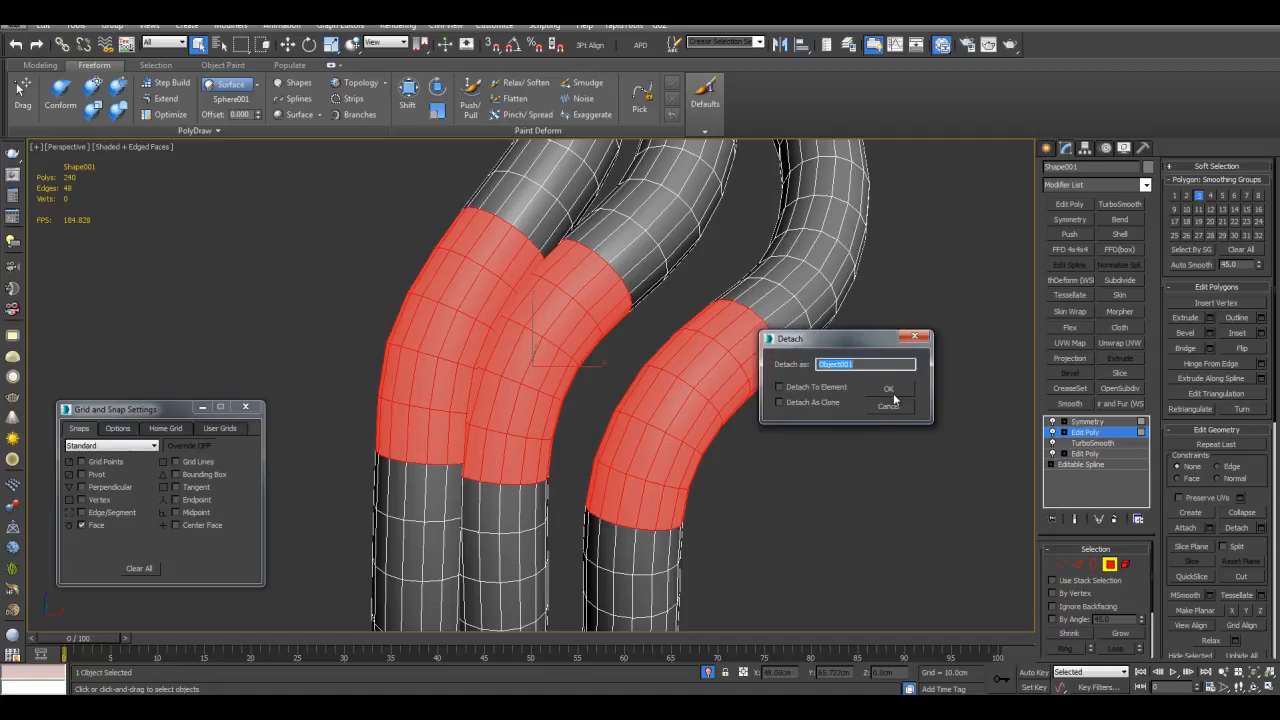
click(888, 389)
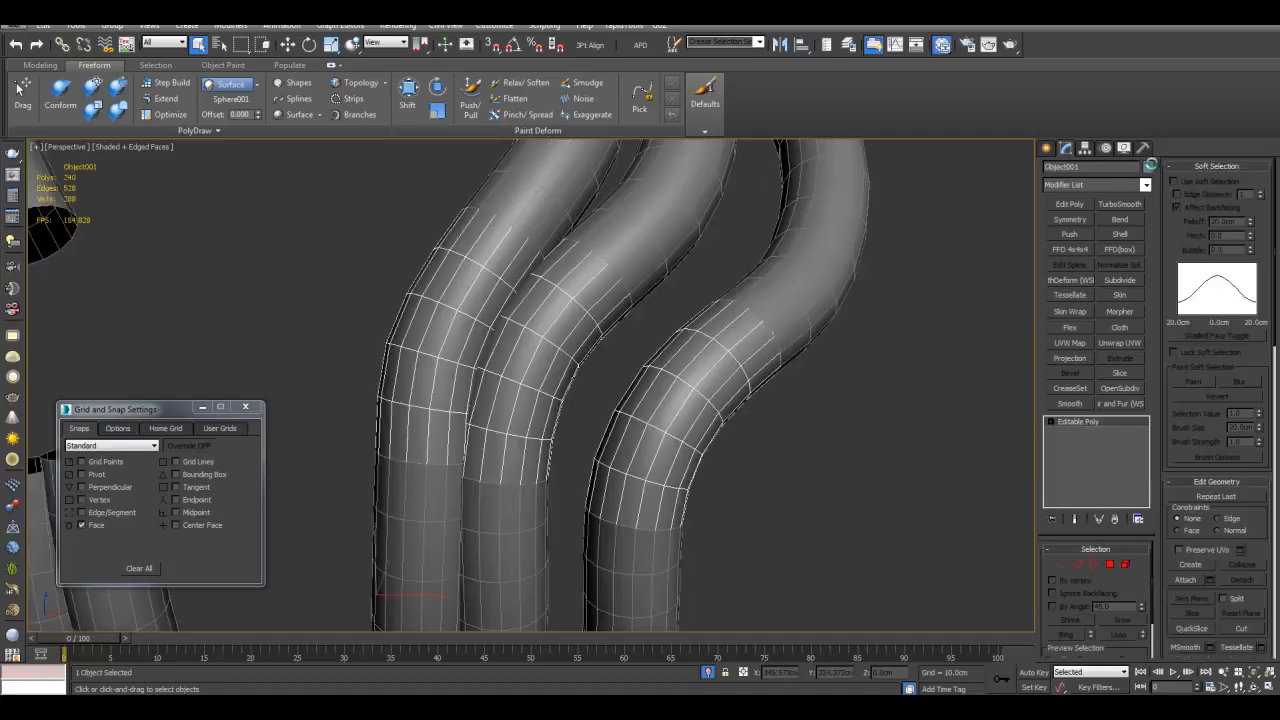
Give the detached middle segments a darker grey object color.
click(1151, 166)
click(805, 301)
click(831, 354)
scroll(795, 427, down, 4)
alt+middle_drag(795, 427, 862, 301)
scroll(822, 436, up, 4)
Isolate the detached middle segments and select all of their open borders.
key(alt+q)
key(alt+q)
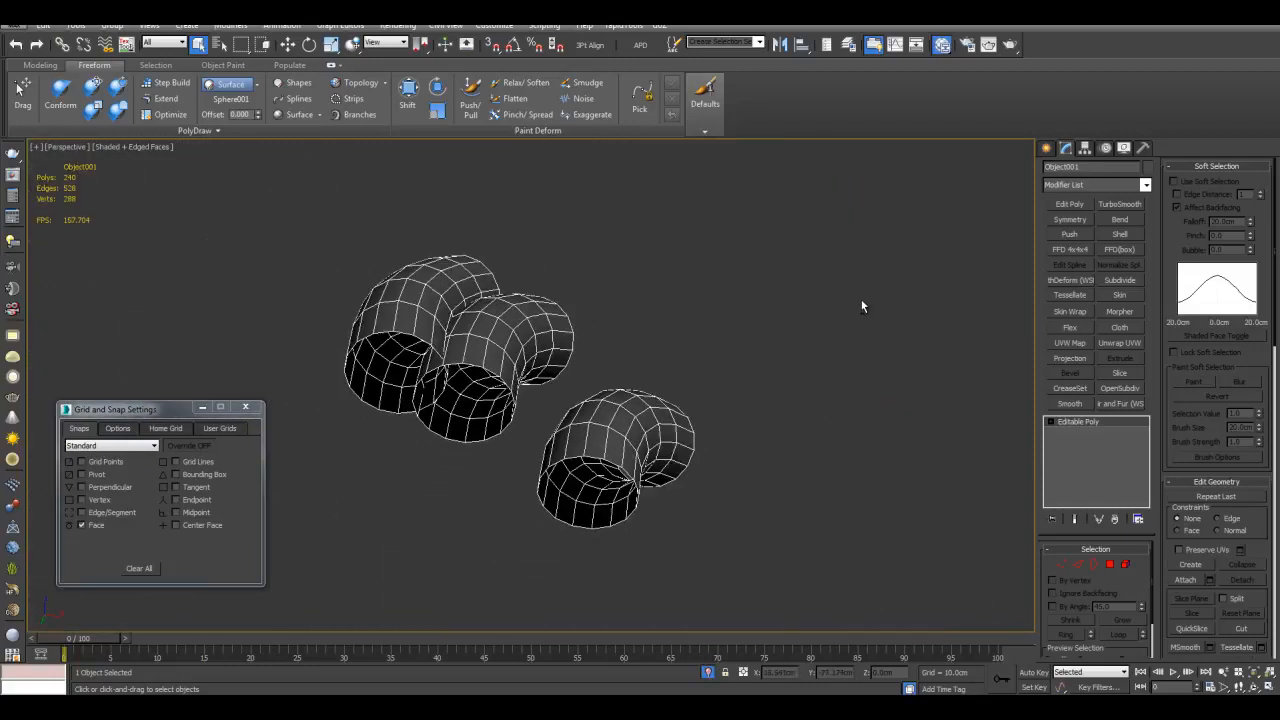
key(z)
click(1074, 453)
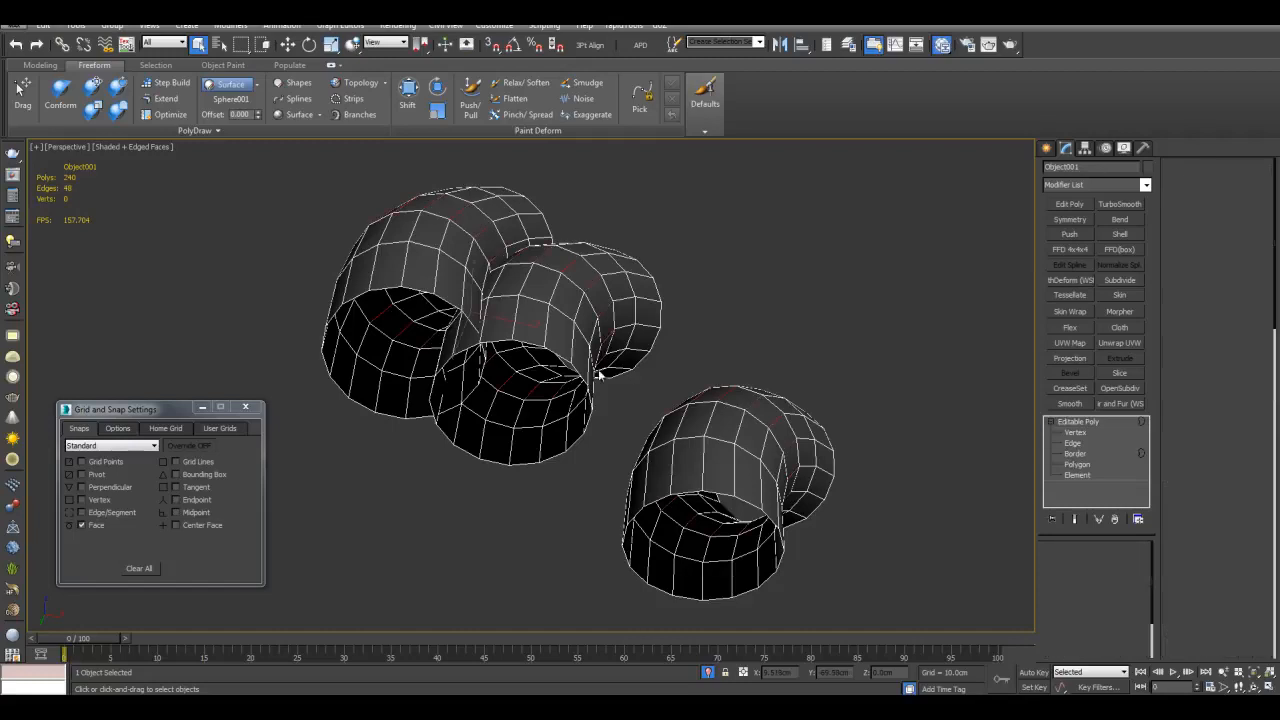
scroll(640, 340, down, 4)
drag(742, 503, 744, 505)
alt+middle_drag(748, 492, 722, 231)
key(z)
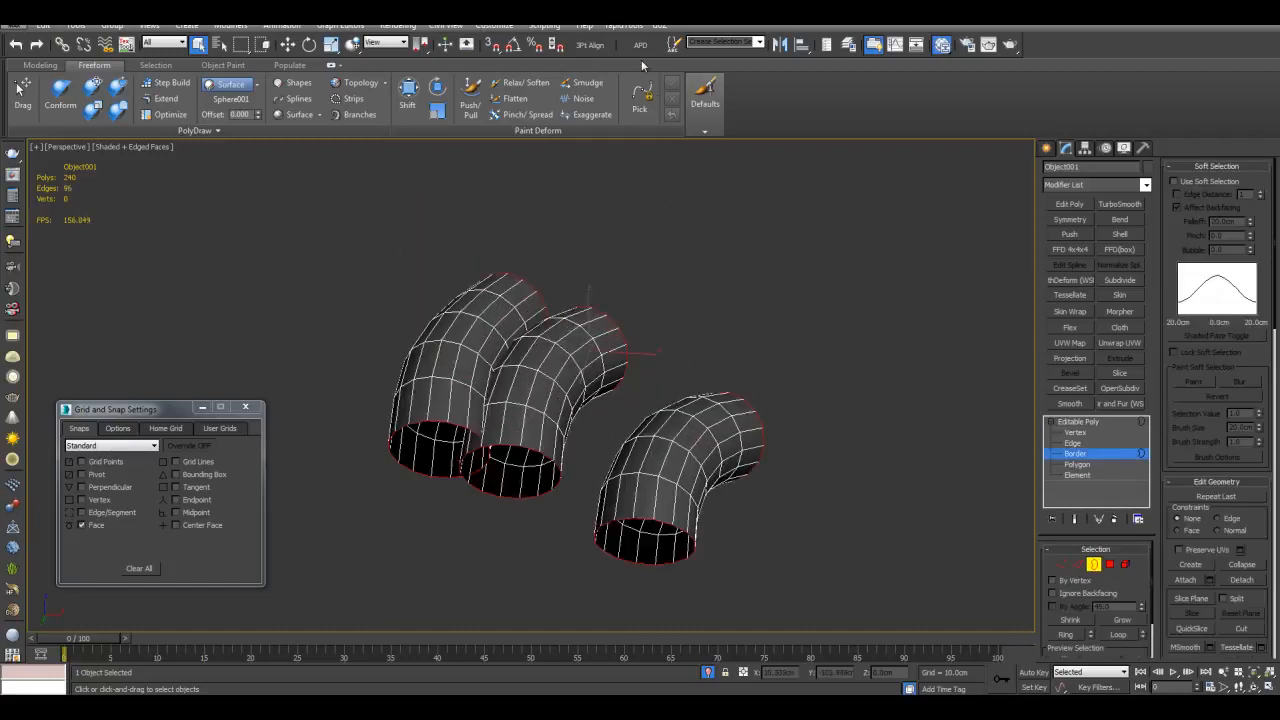
Cap the selected borders of the middle segments with quads using rapidQCap.
click(627, 25)
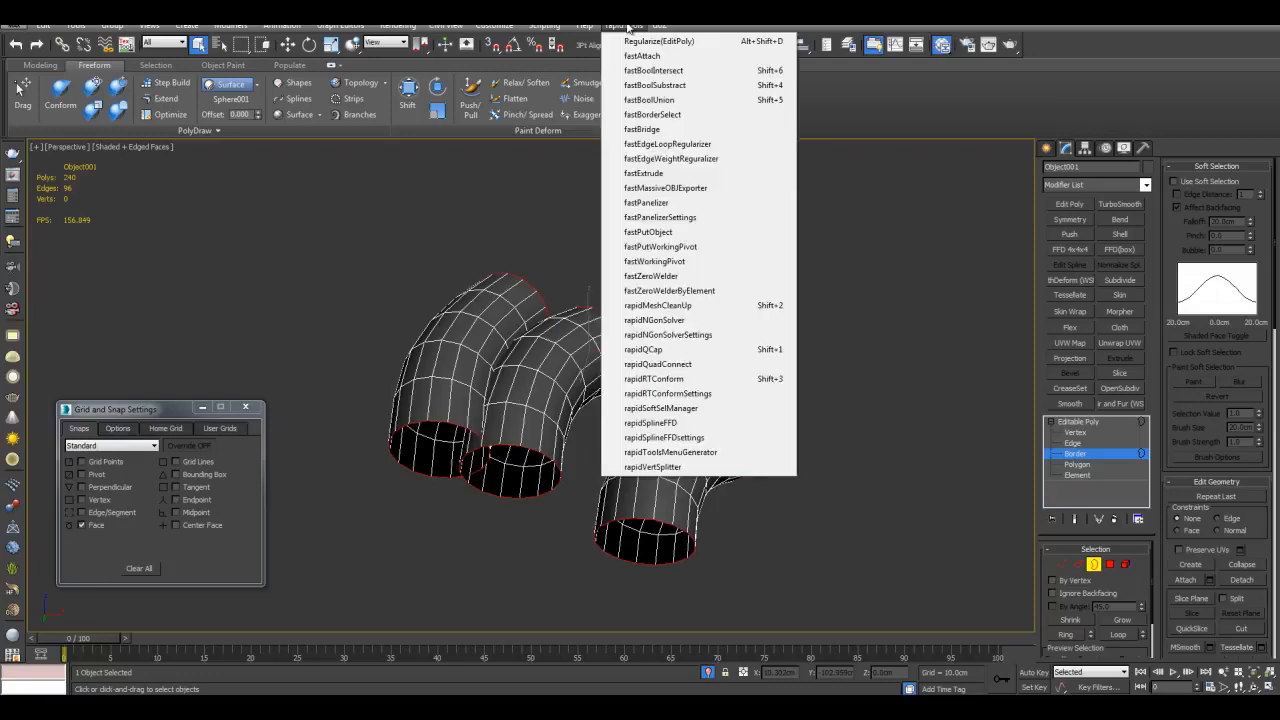
click(658, 349)
alt+middle_drag(811, 354, 820, 293)
alt+middle_drag(726, 385, 705, 402)
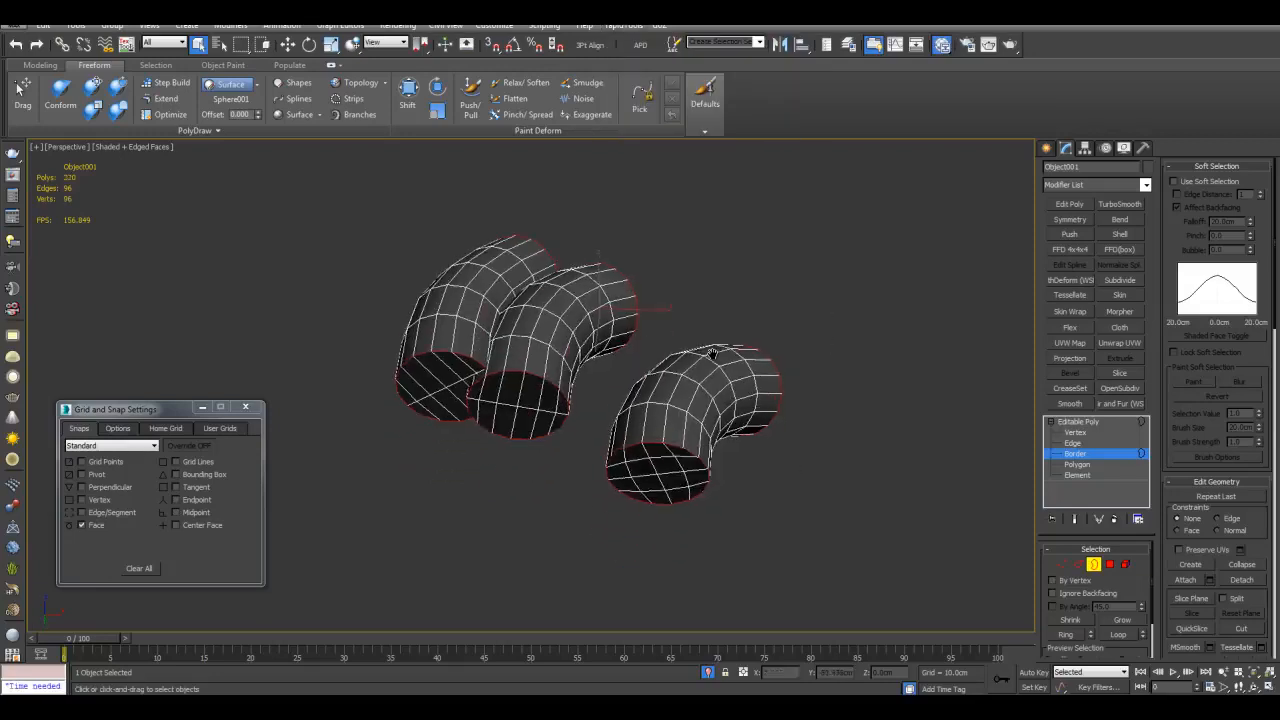
scroll(701, 405, up, 3)
scroll(767, 372, down, 3)
Select the side polygons of the three middle segments by angle and invert the selection to pick their caps.
alt+middle_drag(801, 355, 838, 440)
key(4)
click(845, 445)
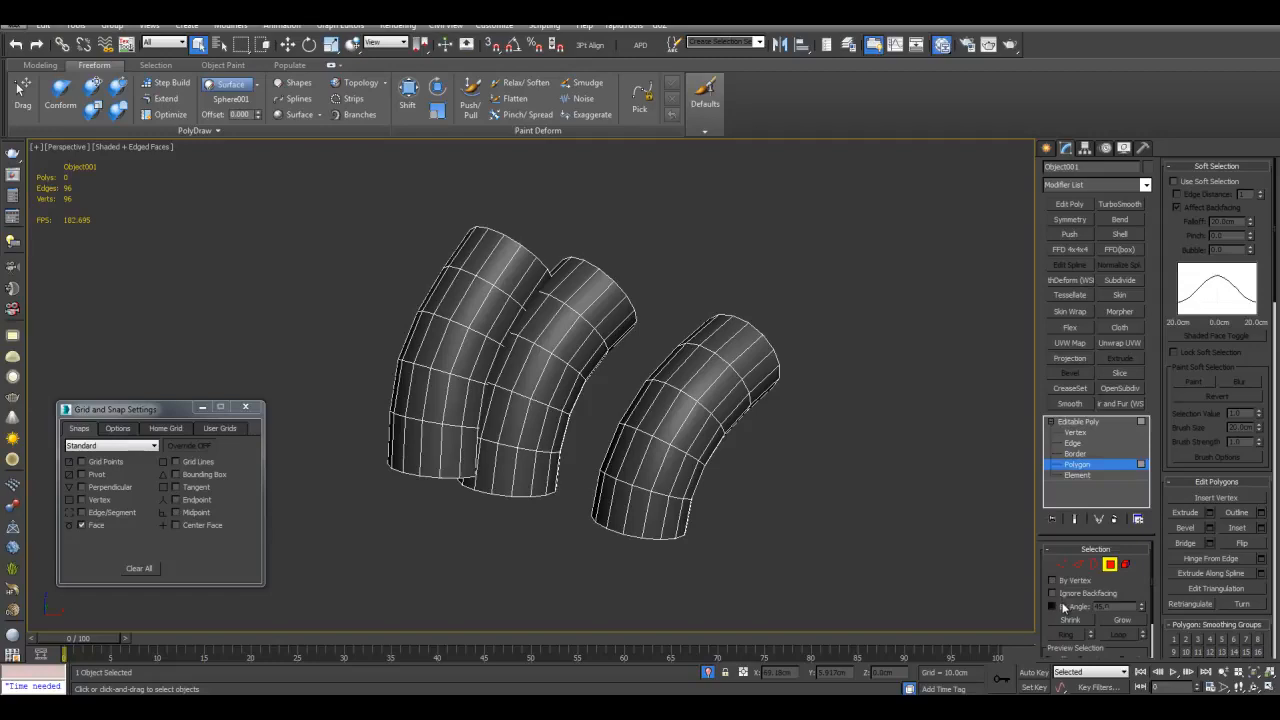
click(1063, 606)
alt+middle_drag(690, 400, 594, 376)
click(468, 377)
ctrl+click(590, 390)
ctrl+click(670, 400)
alt+middle_drag(733, 407, 752, 297)
scroll(752, 297, up, 2)
key(ctrl+i)
Inset the selected caps slightly to form a narrow rim around each segment end.
scroll(710, 315, up, 4)
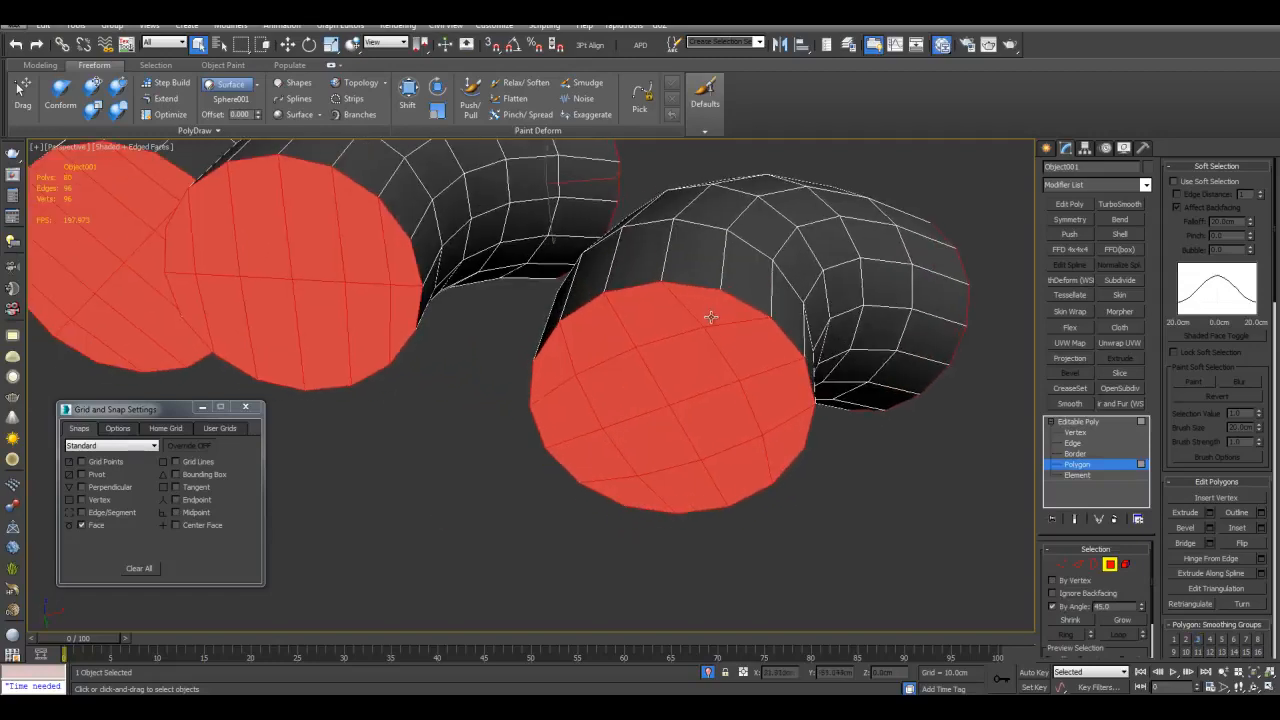
drag(706, 311, 707, 315)
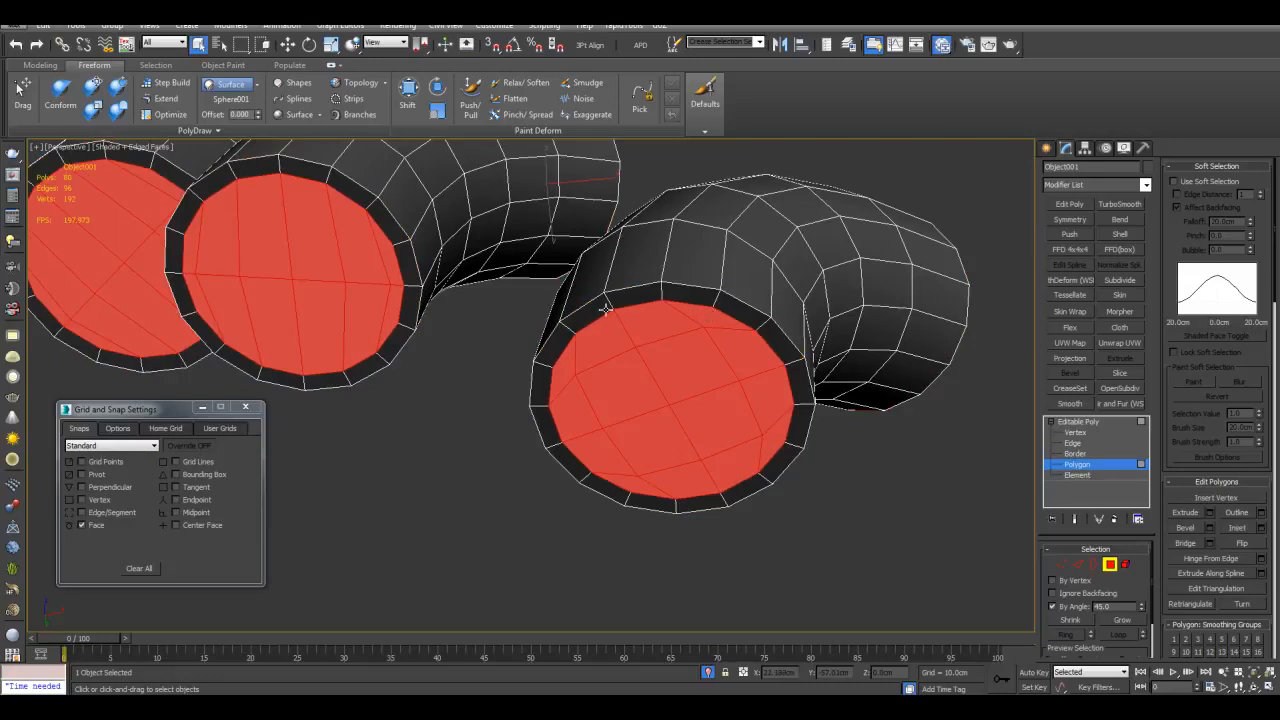
scroll(637, 363, down, 4)
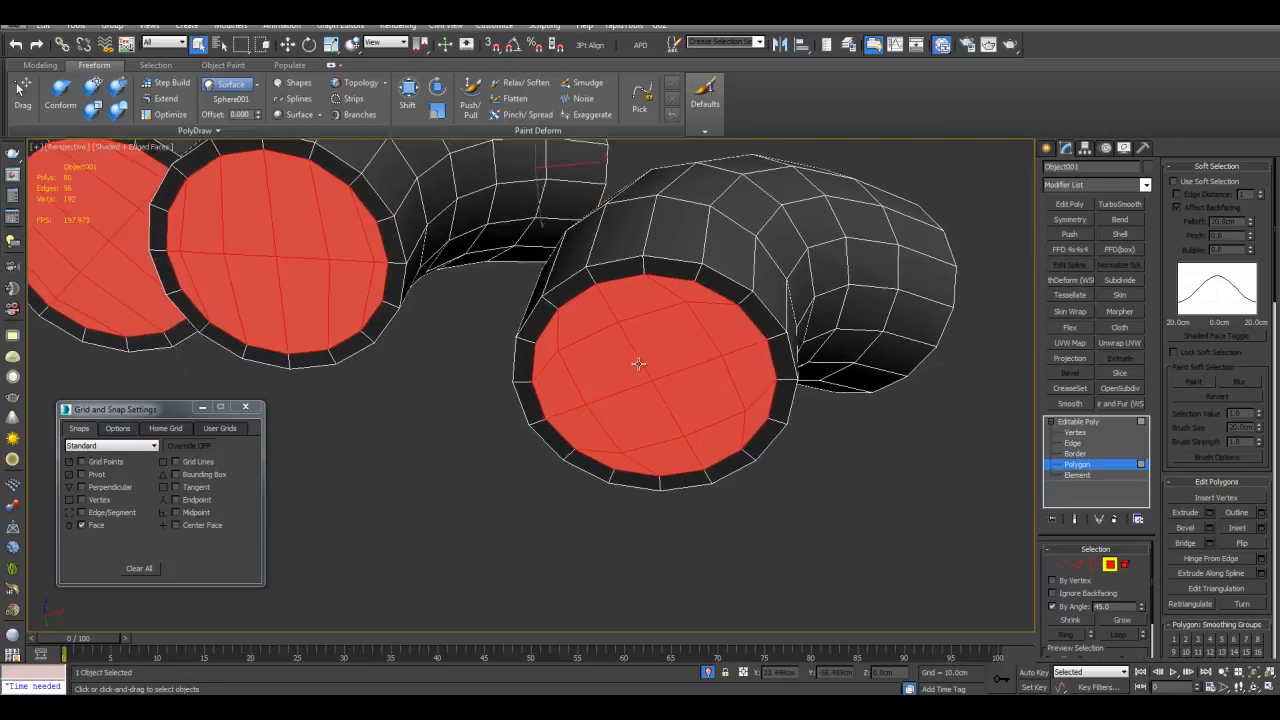
middle_drag(705, 318, 724, 472)
Insert supporting edge loops close to both ends of the middle segments with SwiftLoop.
key(1)
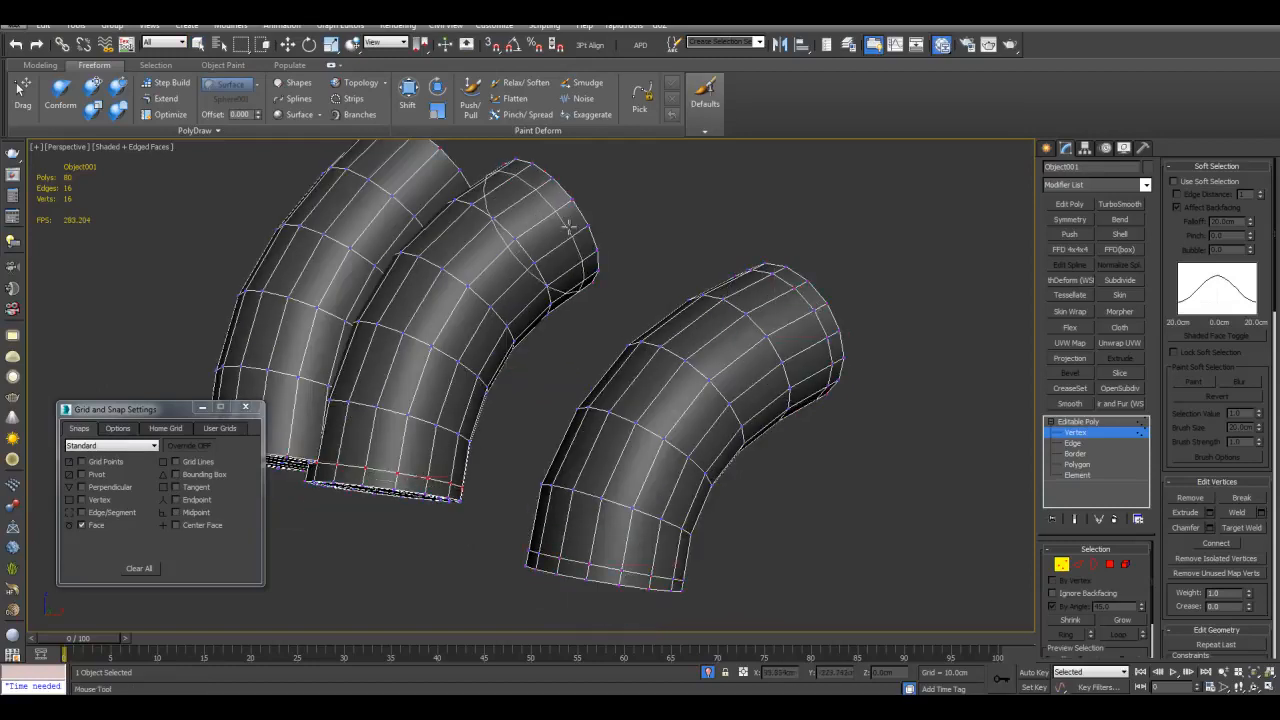
middle_drag(415, 263, 530, 457)
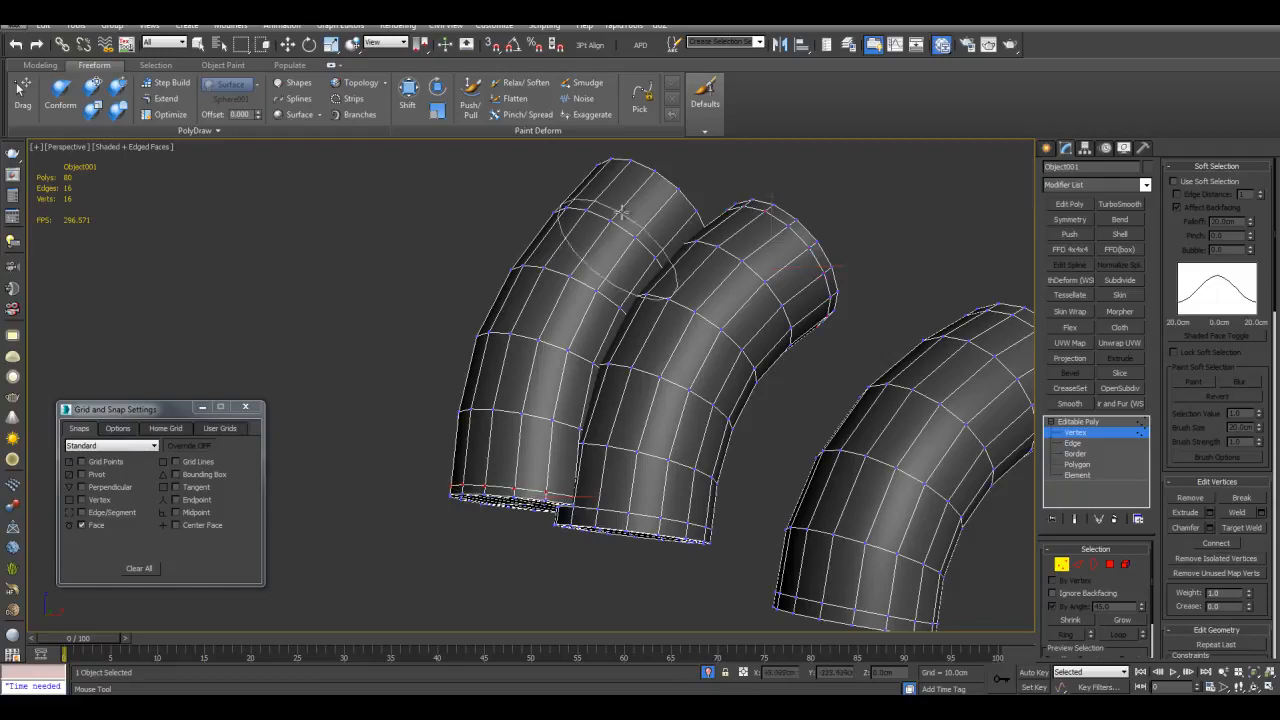
click(642, 182)
right_click(734, 183)
middle_drag(896, 227, 859, 221)
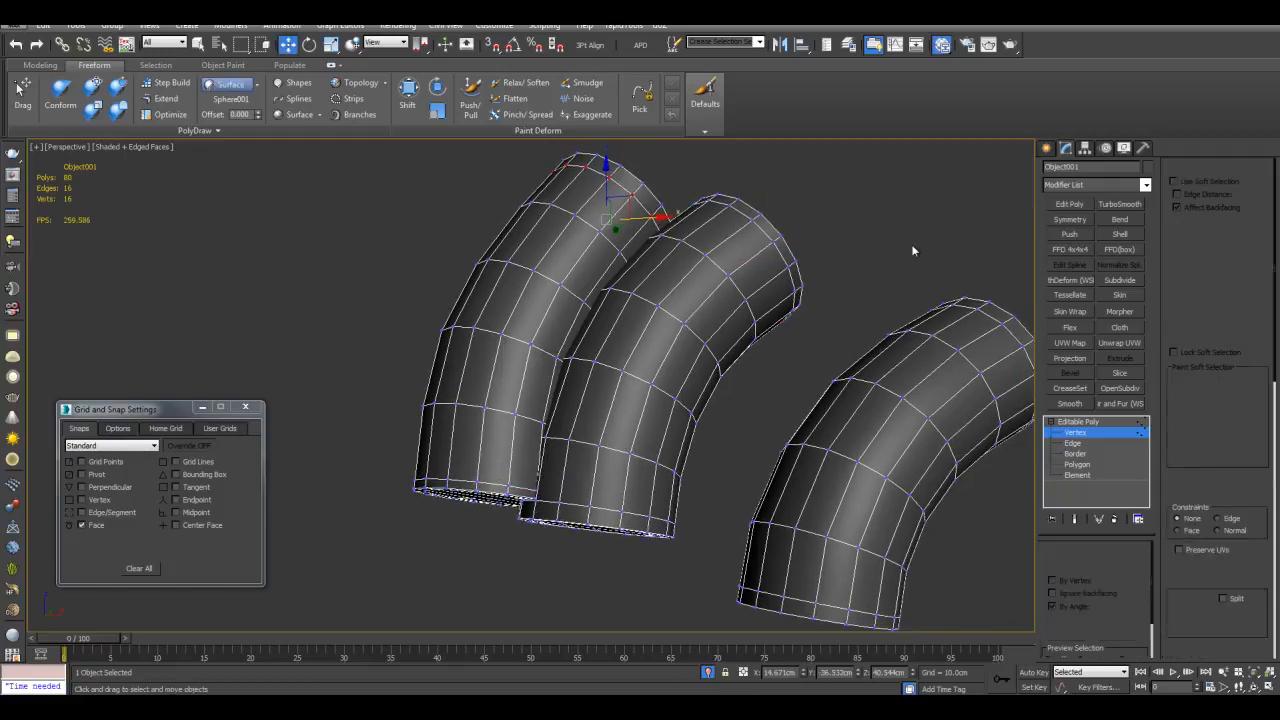
key(1)
Add a Symmetry modifier on the X axis to the middle segments and exit isolation.
scroll(891, 249, down, 4)
click(1070, 221)
key(alt+q)
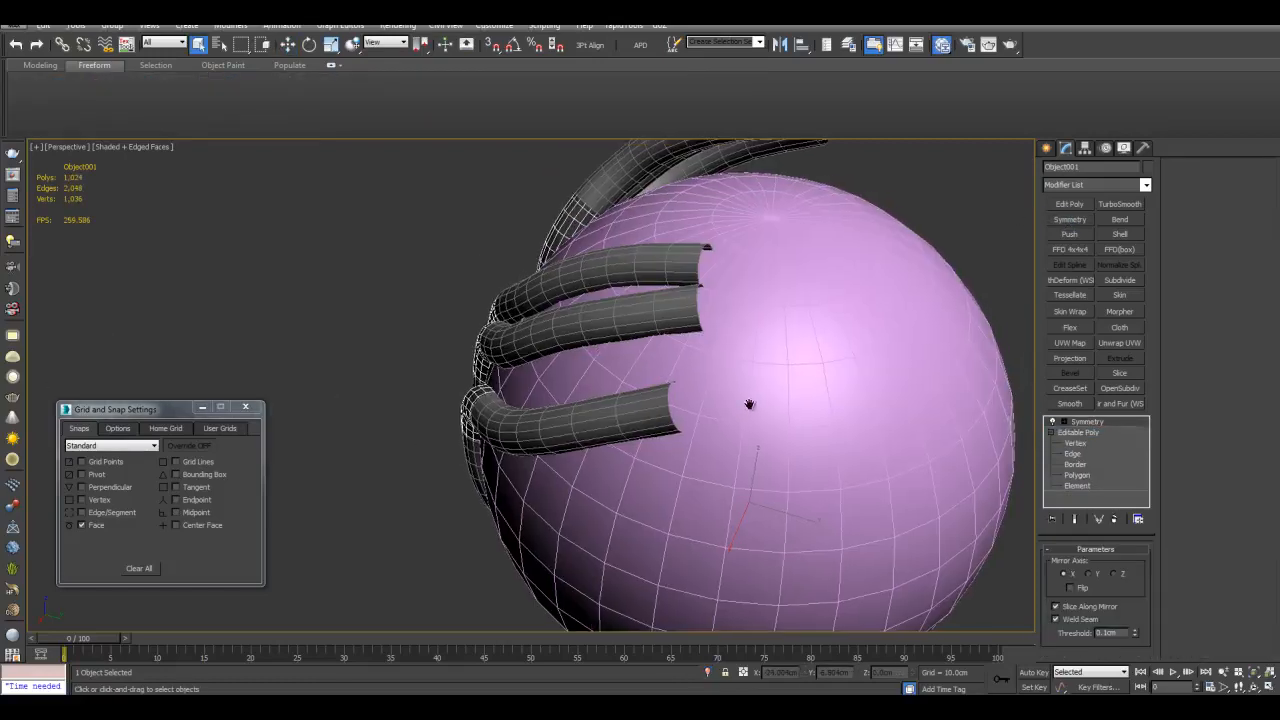
alt+middle_drag(749, 403, 725, 378)
scroll(725, 378, down, 4)
Isolate the middle segments together with the remaining tubes and examine their joins with edged faces toggled.
ctrl+click(631, 367)
key(alt+q)
click(803, 394)
scroll(790, 398, up, 3)
key(F4)
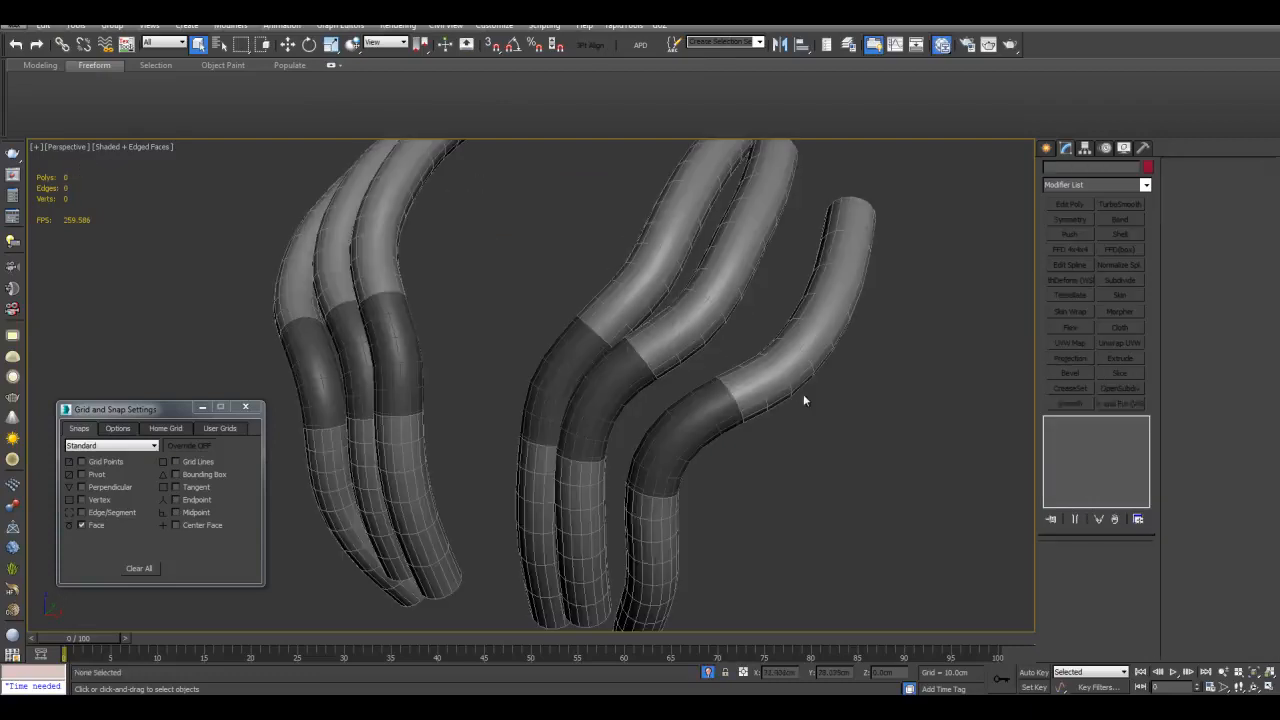
click(711, 425)
key(F4)
click(752, 390)
alt+middle_drag(692, 397, 650, 375)
Isolate the upper and lower tube segments without the darker middle pieces.
click(647, 390)
click(680, 332)
key(alt+q)
scroll(650, 375, down, 4)
click(1087, 433)
key(alt+q)
alt+middle_drag(762, 414, 820, 369)
scroll(819, 350, up, 3)
scroll(819, 350, down, 5)
Clone the isolated tubes to one side and hide the copy, leaving the original upper and lower segments displayed.
key(w)
scroll(784, 395, down, 4)
shift+drag(551, 405, 716, 408)
click(644, 409)
scroll(540, 380, up, 3)
key(q)
right_click(851, 357)
click(873, 326)
scroll(720, 325, up, 4)
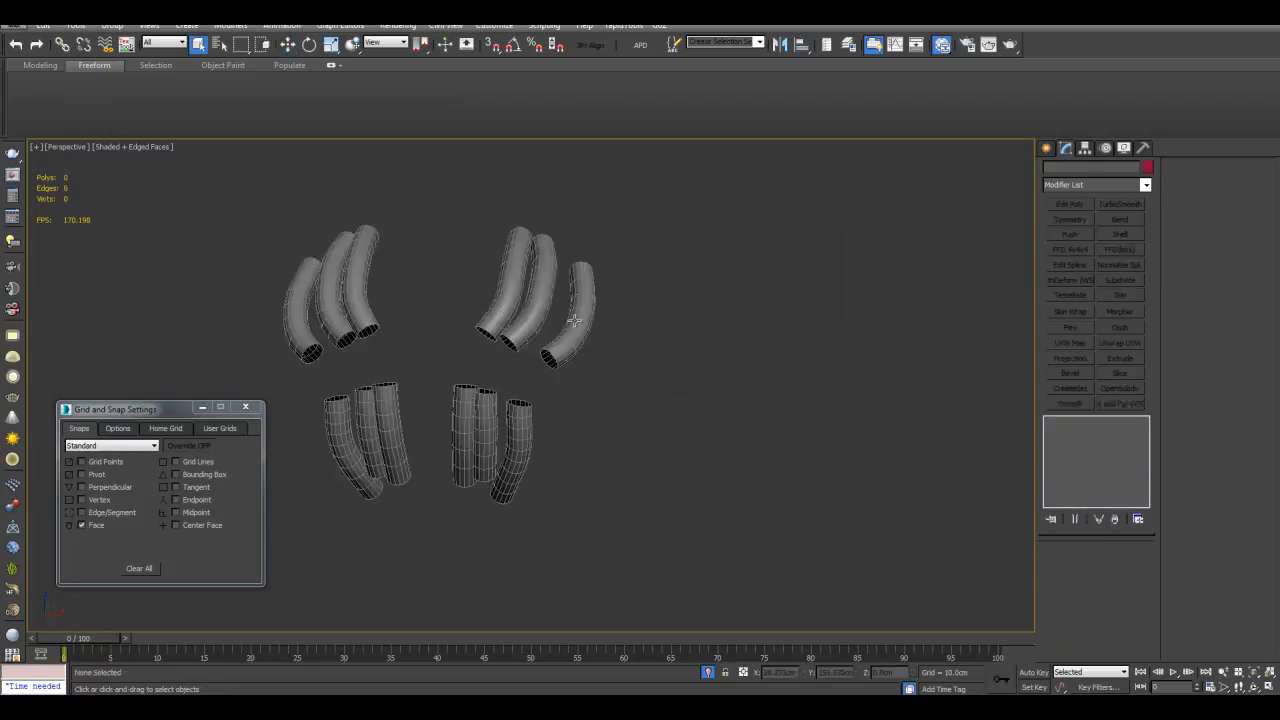
Try to cap the open ends of the upper and lower tube segments with rapidQCap.
click(590, 318)
scroll(660, 290, up, 4)
click(624, 24)
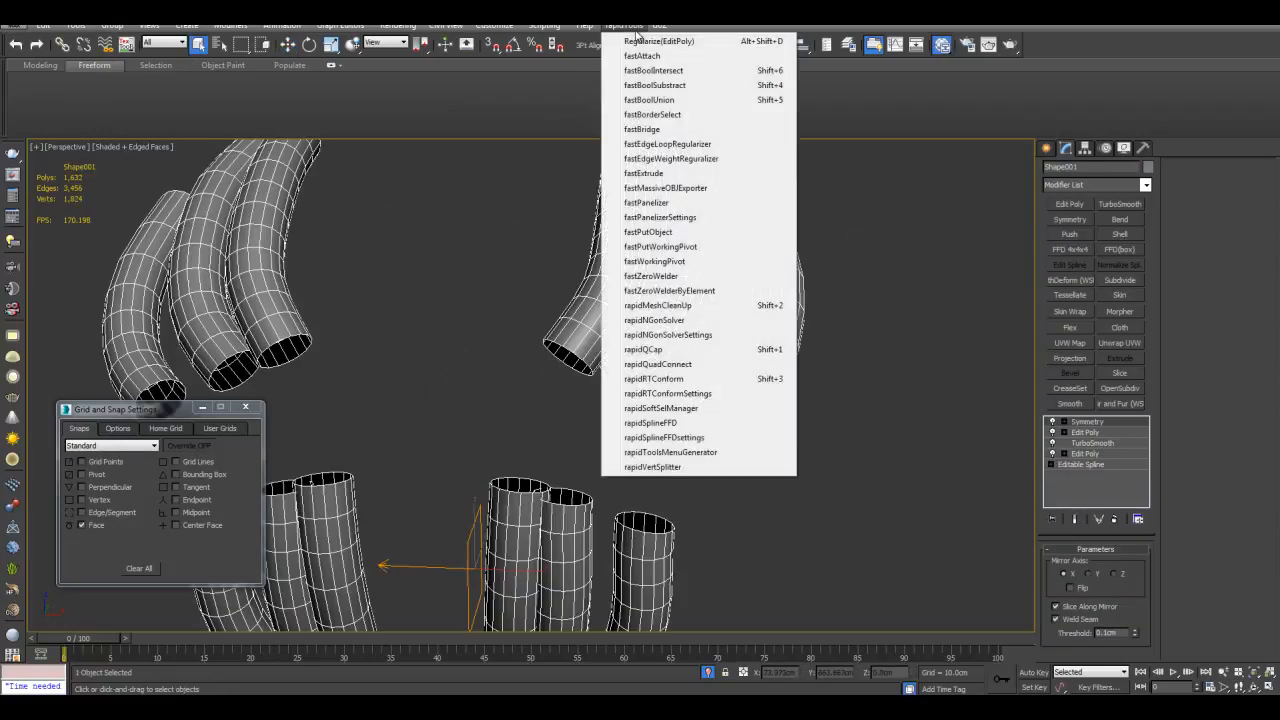
click(660, 350)
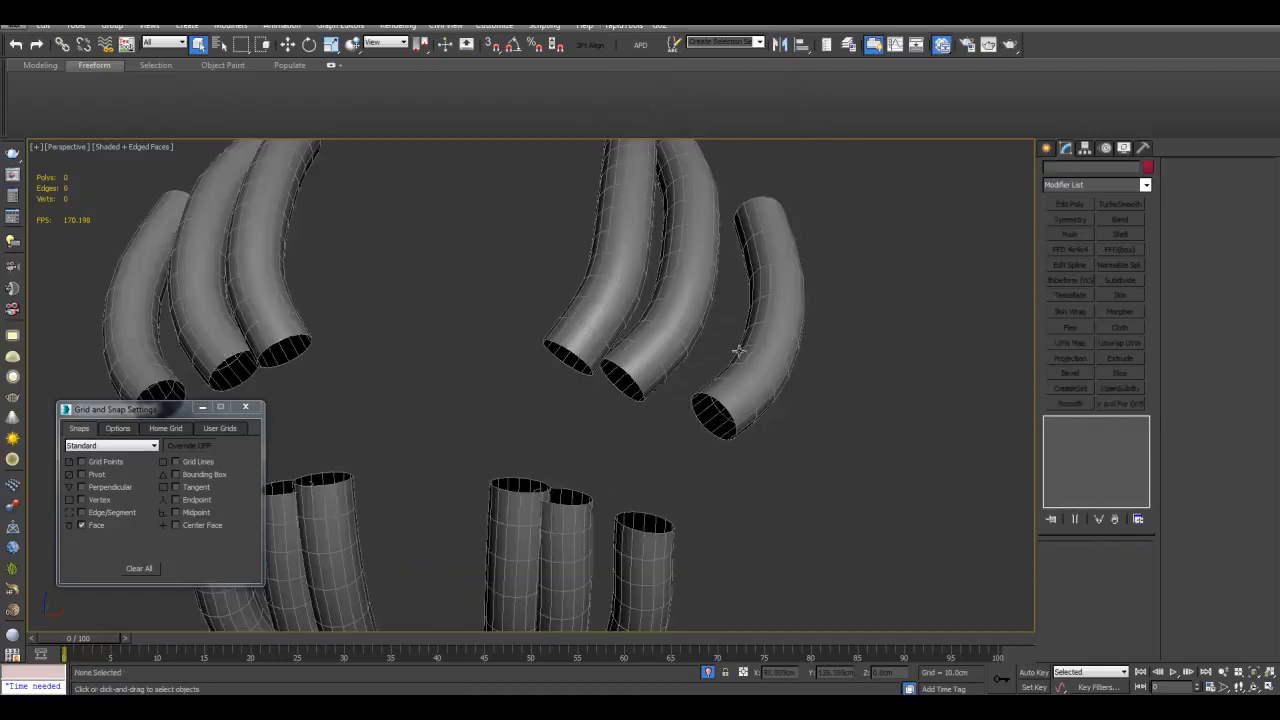
scroll(804, 368, up, 3)
Try collapsing the tubes' modifier stack down to the Edit Poly below Symmetry, and undo the collapse.
click(1086, 432)
right_click(1086, 432)
click(1115, 259)
middle_drag(910, 420, 871, 413)
key(ctrl+z)
scroll(701, 415, down, 8)
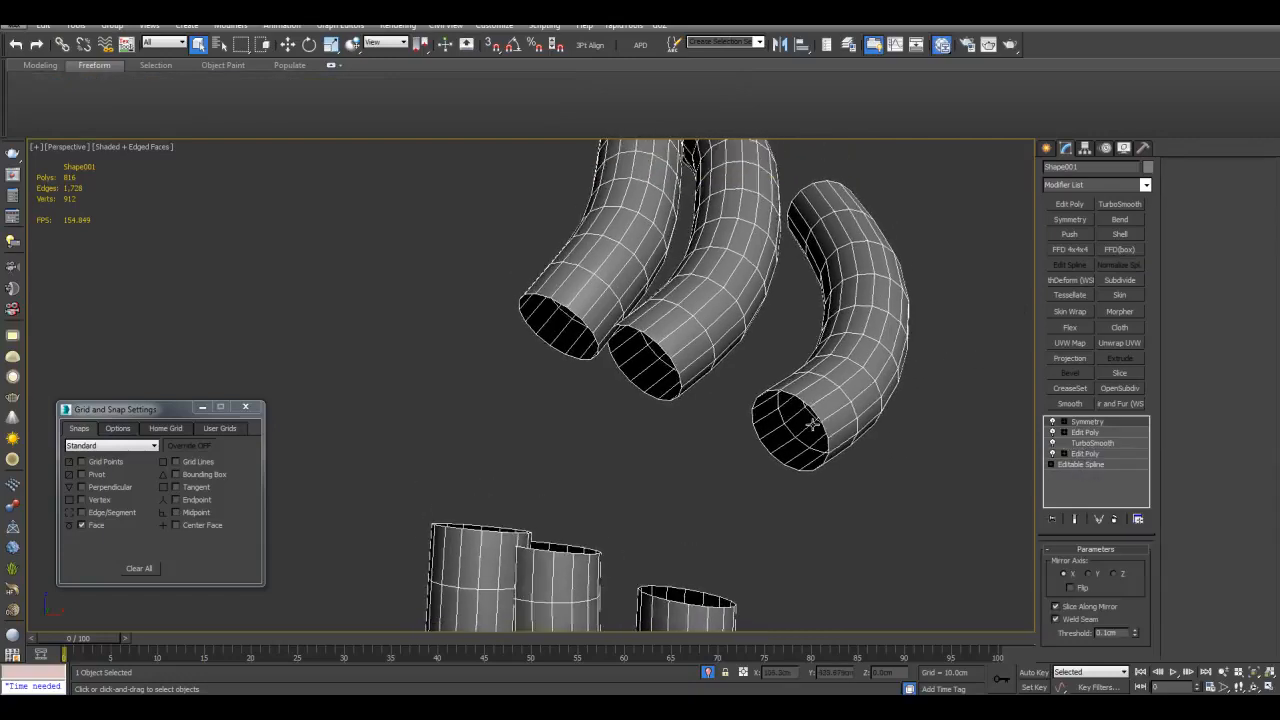
Collapse the tubes' modifier stack down to the Edit Poly below Symmetry and select the resulting Editable Poly level.
scroll(747, 395, up, 5)
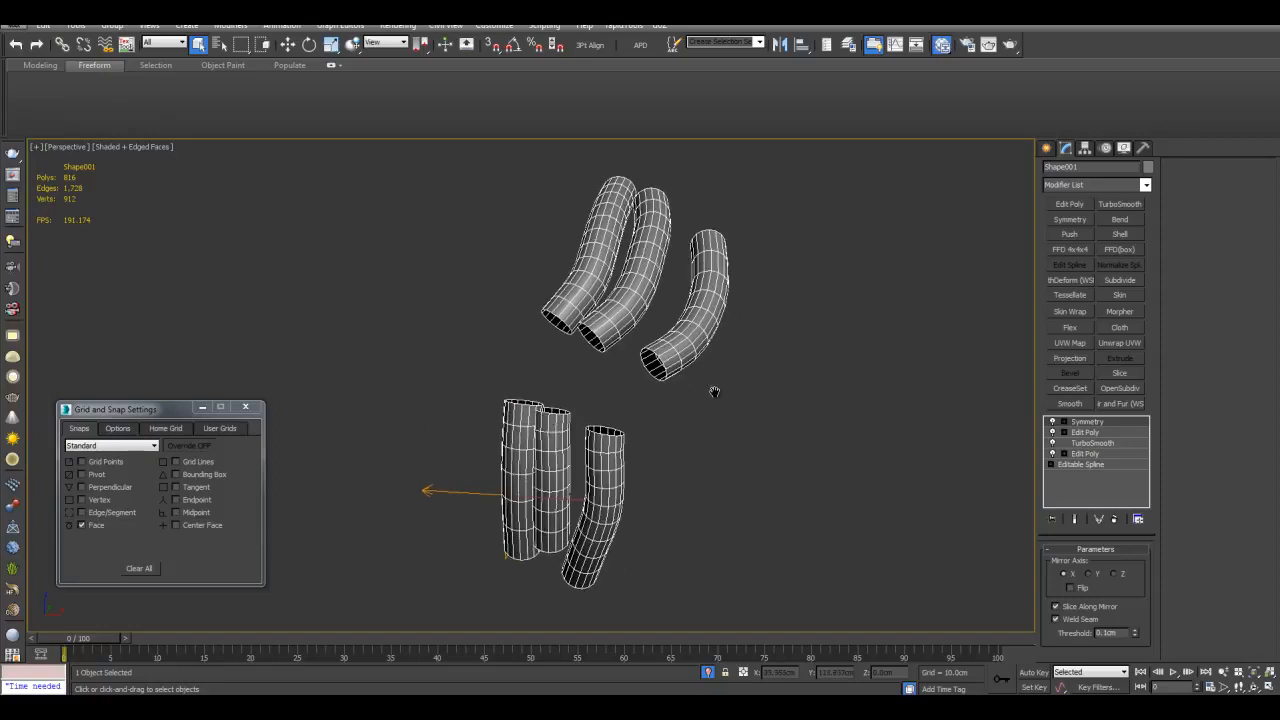
right_click(1085, 432)
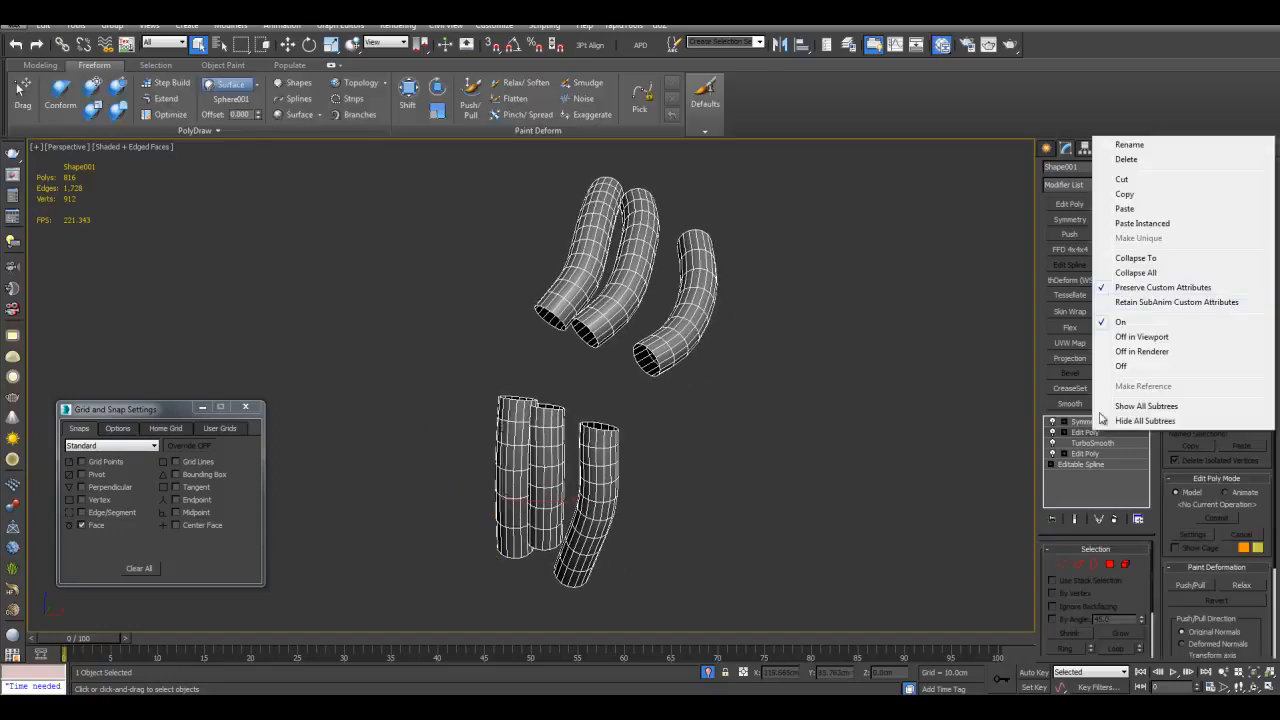
click(1130, 257)
click(1077, 432)
scroll(653, 357, down, 3)
Quad-cap the open ends of the upper and lower tube segments and inset the cap polygons.
scroll(700, 410, up, 5)
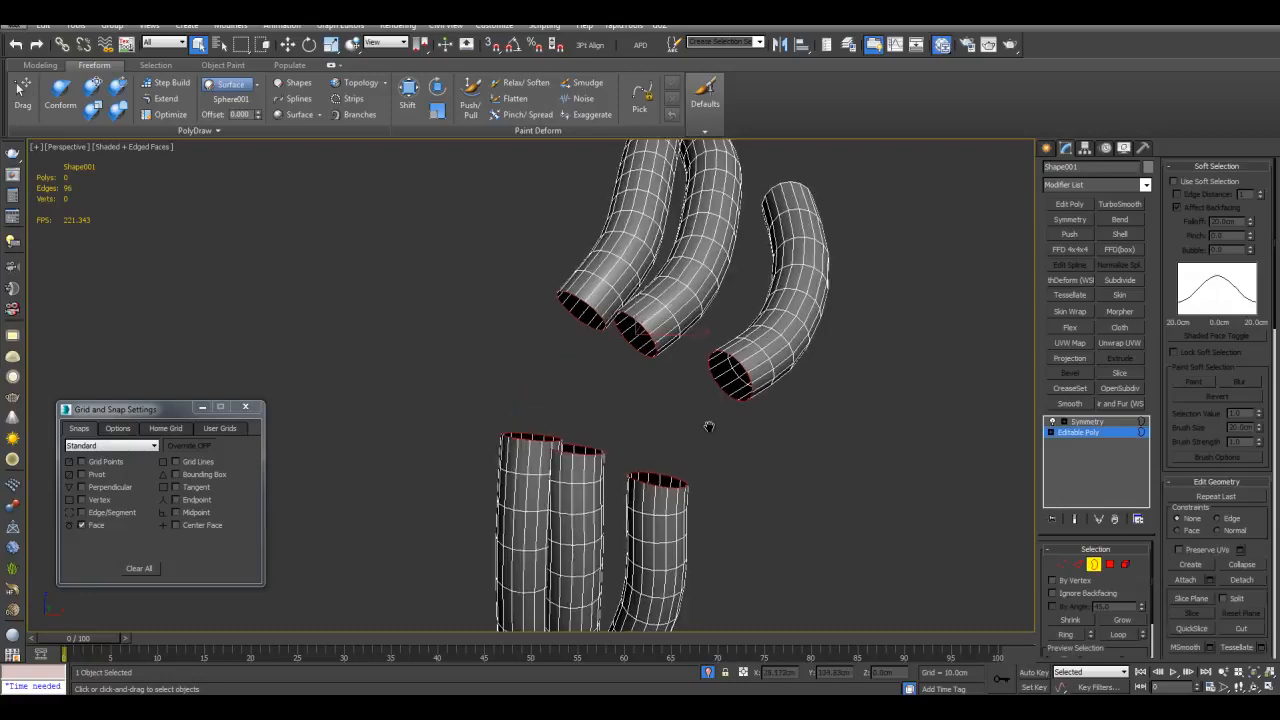
scroll(694, 411, up, 3)
alt+middle_drag(700, 411, 813, 393)
key(4)
scroll(813, 393, up, 2)
drag(855, 341, 851, 346)
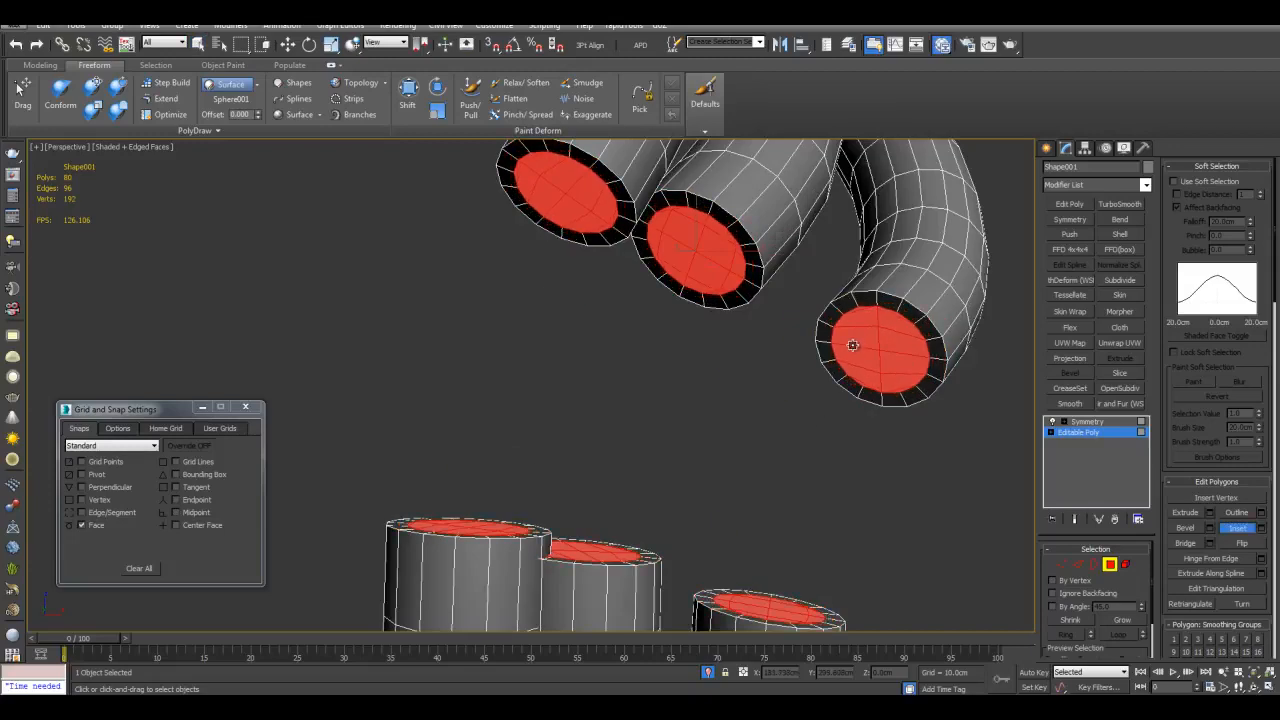
scroll(851, 346, down, 3)
Isolate the capped end tubes together with the darker middle tubes and apply TurboSmooth to both objects.
key(1)
alt+middle_drag(766, 334, 763, 343)
key(alt+s)
click(776, 345)
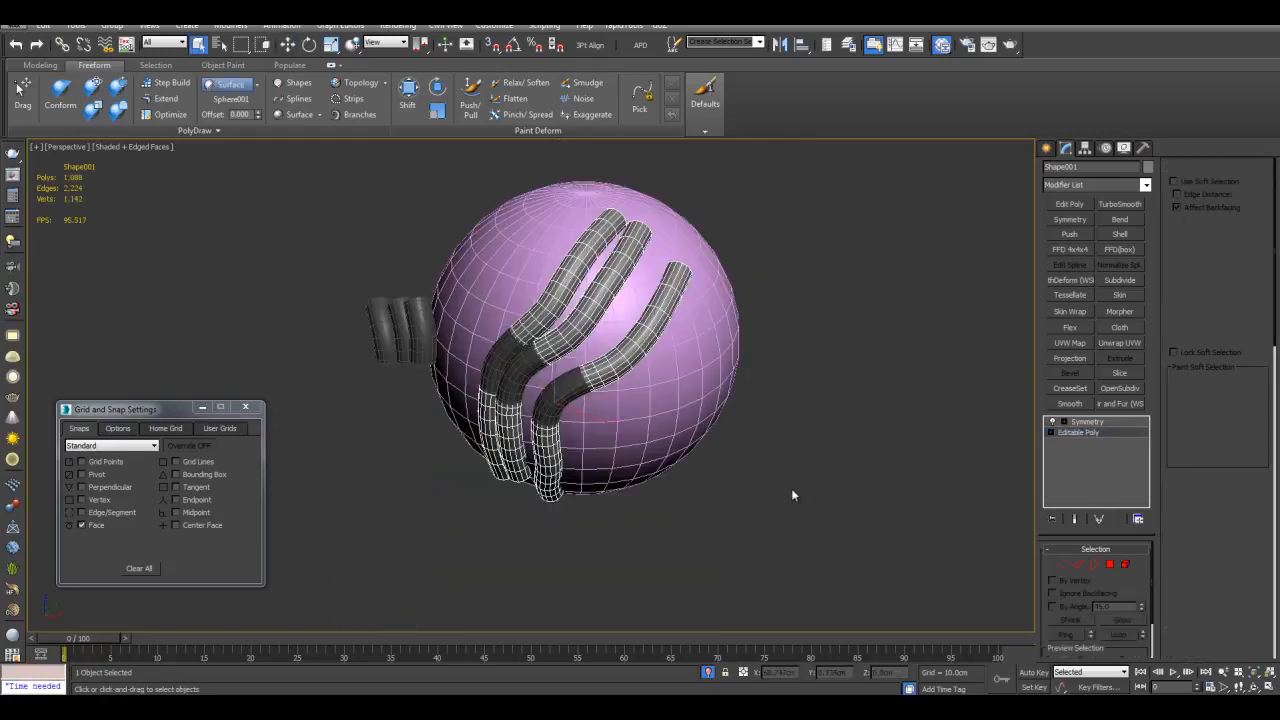
alt+middle_drag(791, 488, 731, 403)
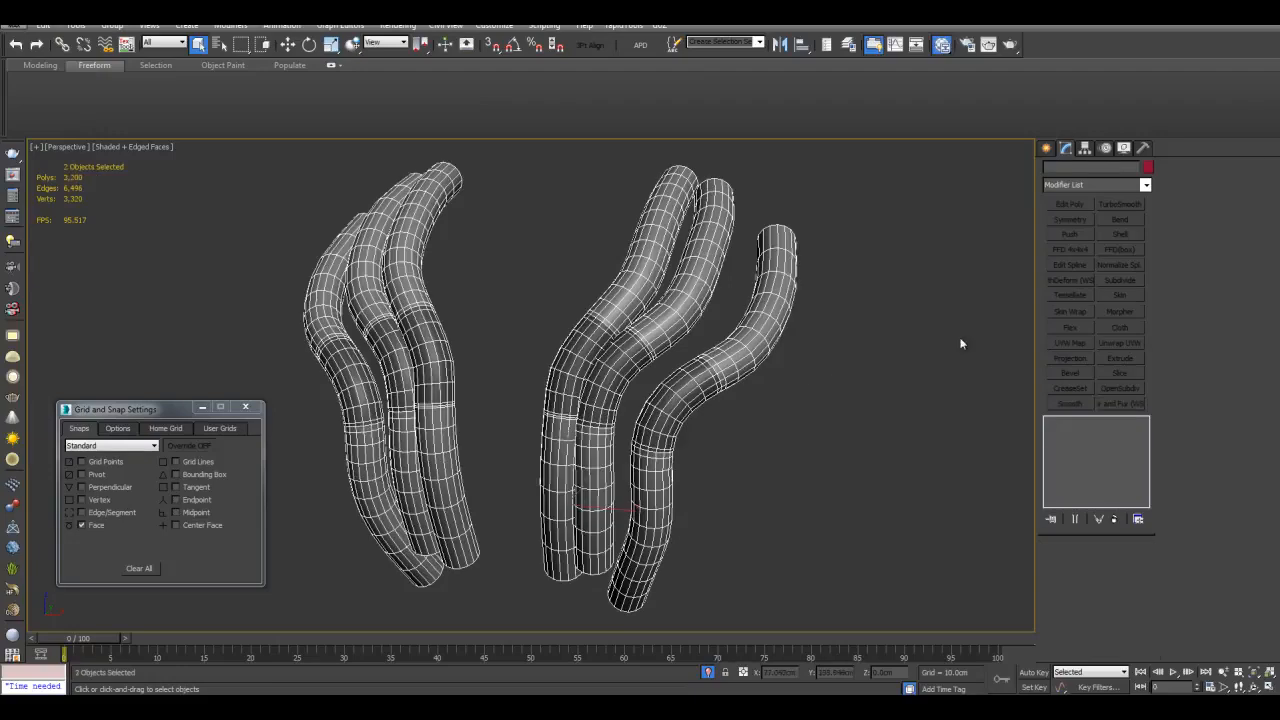
click(1118, 205)
key(F4)
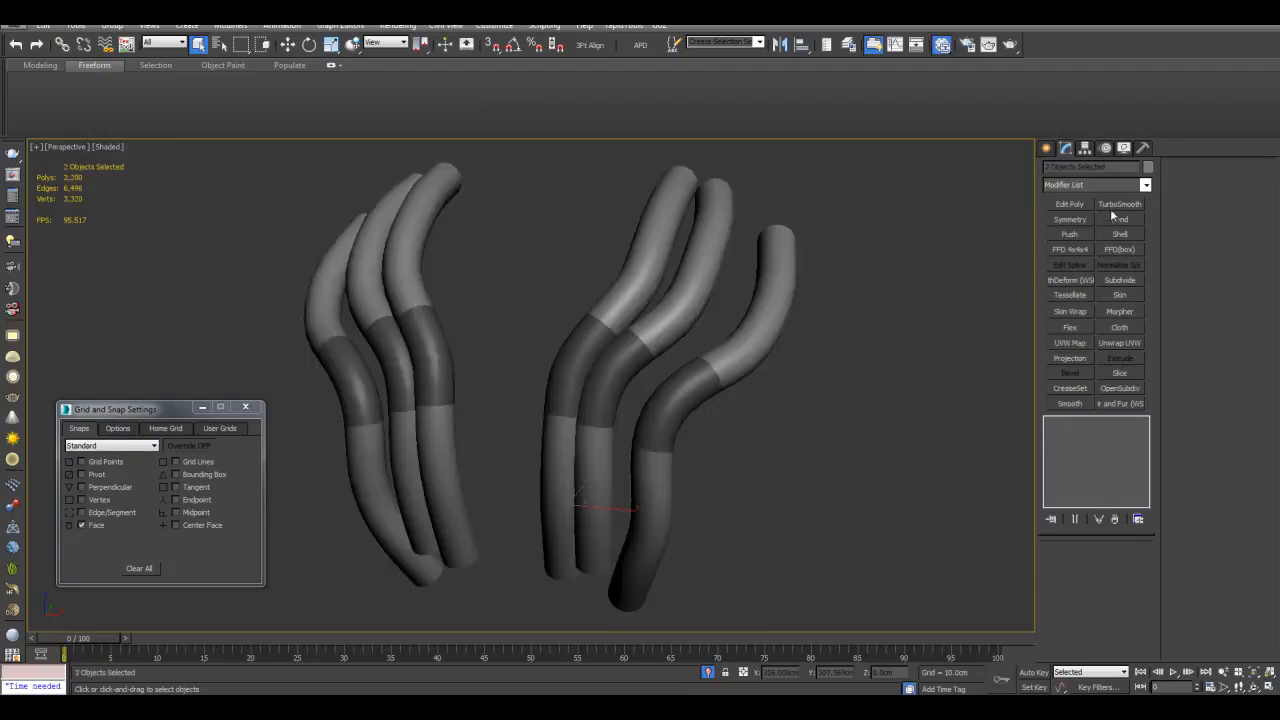
Slide the edge loops nearest the middle pieces on the lower tubes along their edges, working in the Editable Poly below Symmetry.
click(855, 480)
scroll(748, 405, up, 4)
key(F4)
key(F4)
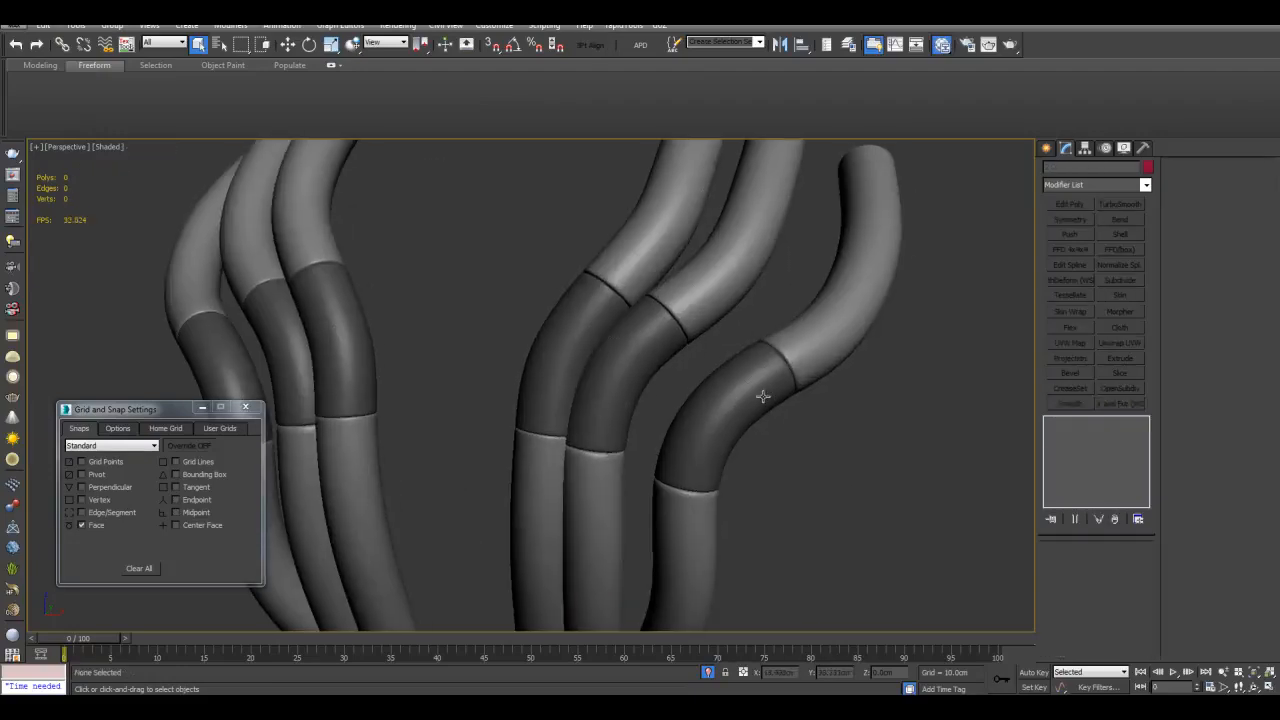
middle_drag(758, 488, 740, 385)
key(F4)
click(690, 412)
click(1077, 445)
scroll(743, 350, up, 5)
key(2)
double_click(869, 408)
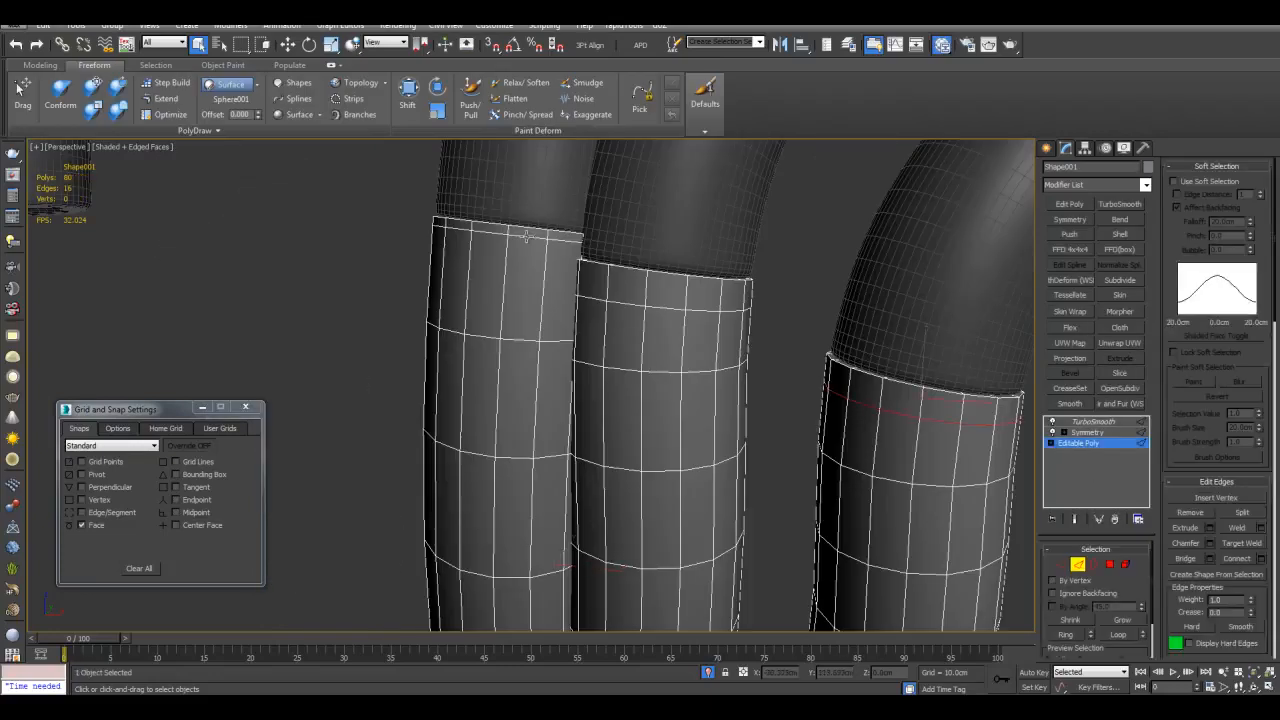
double_click(536, 235)
key(w)
middle_drag(554, 218, 597, 396)
Slide the end edge loops on the three upper tubes along their edges, near the joints with the darker middle pieces.
scroll(597, 396, up, 3)
key(q)
double_click(662, 388)
key(w)
shift+drag(701, 398, 713, 378)
double_click(537, 381)
shift+drag(528, 350, 540, 332)
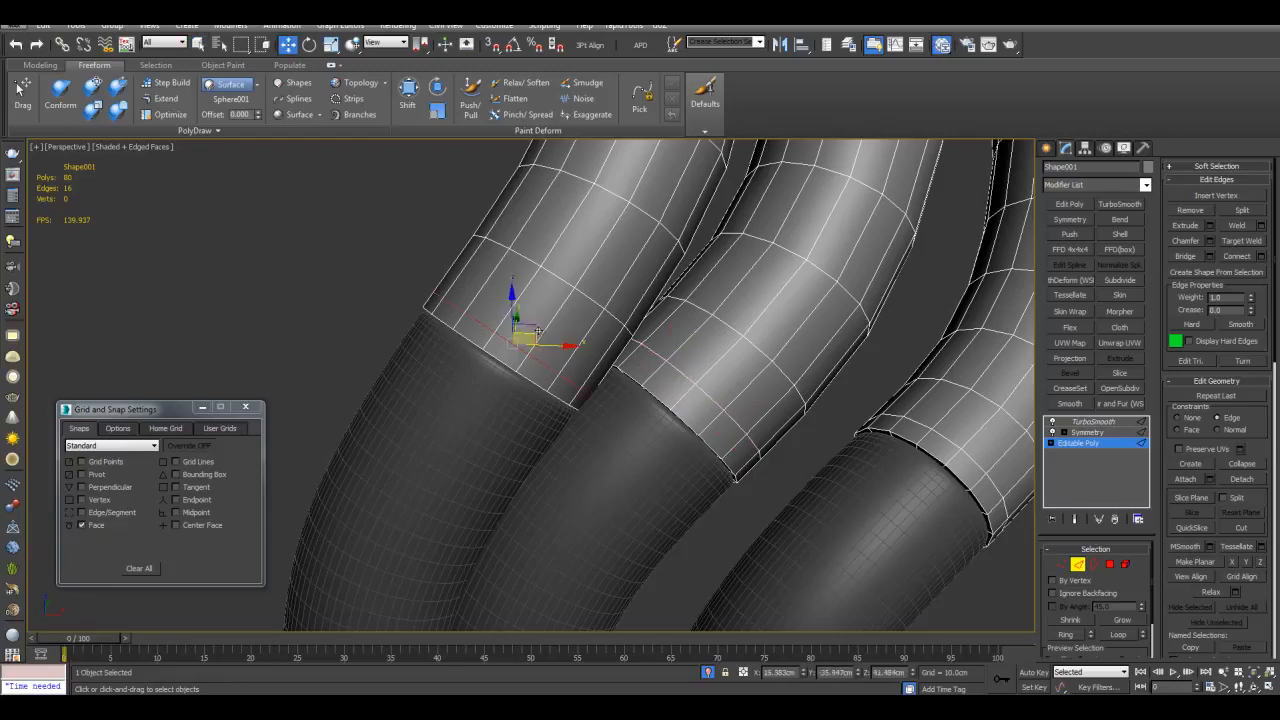
middle_drag(539, 322, 477, 272)
double_click(904, 402)
drag(899, 420, 903, 414)
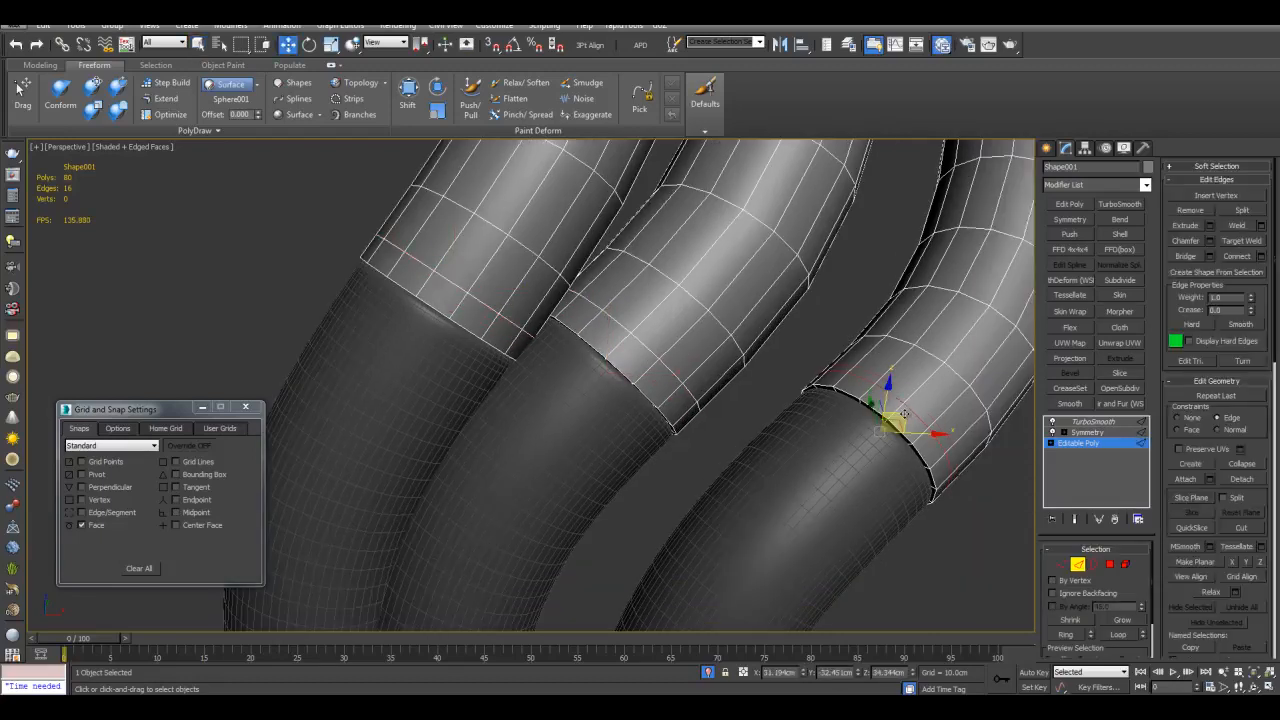
middle_drag(903, 415, 893, 396)
Select the full rings of end-band polygons where the upper and lower tubes meet the middle pieces.
click(893, 396)
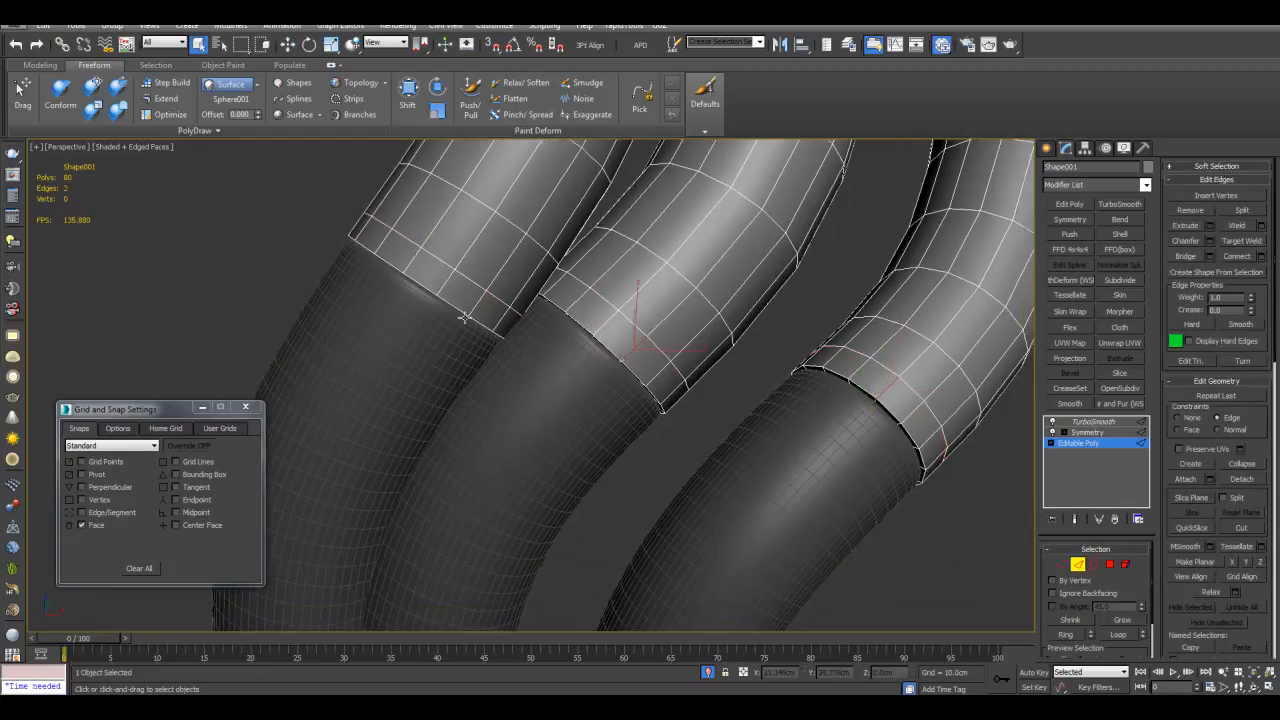
alt+middle_drag(443, 283, 564, 357)
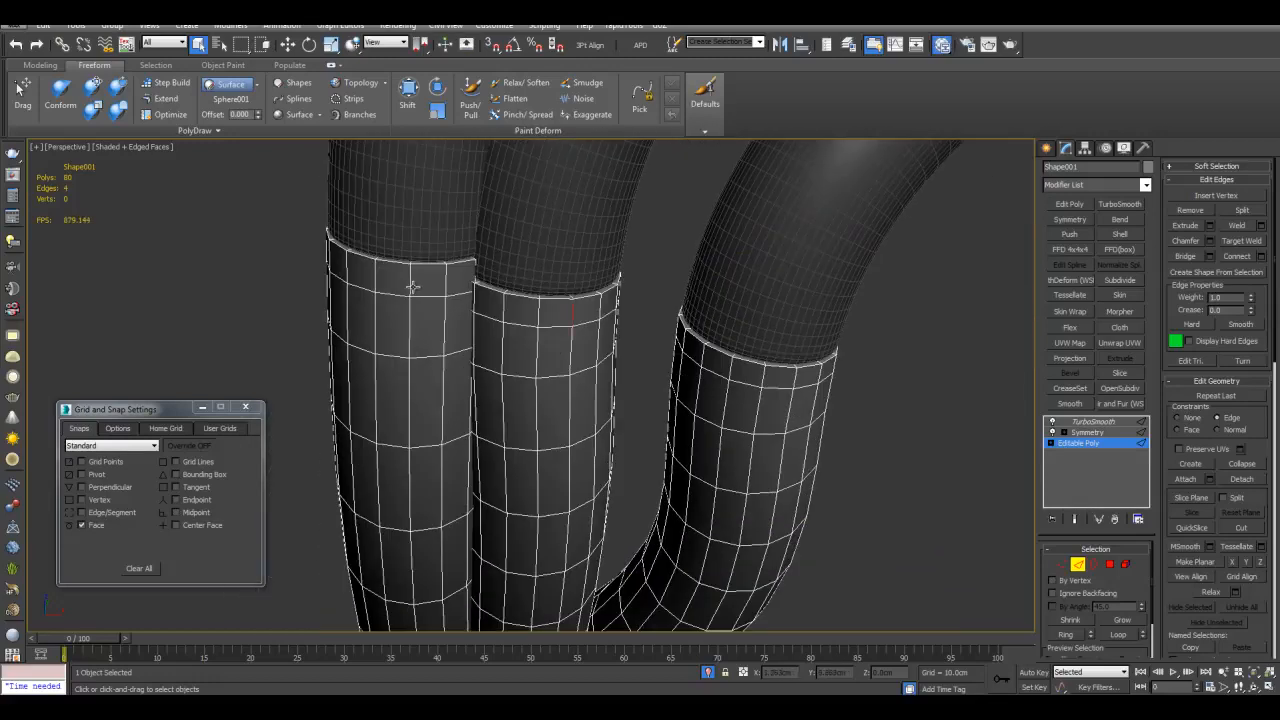
ctrl+click(762, 380)
middle_drag(784, 380, 777, 430)
key(alt+r)
middle_drag(981, 544, 921, 489)
ctrl+click(1111, 566)
scroll(780, 428, down, 3)
scroll(762, 411, up, 3)
Bevel the selected end bands outward by Local Normal with a zero outline amount to form raised collars.
key(ctrl+shift+b)
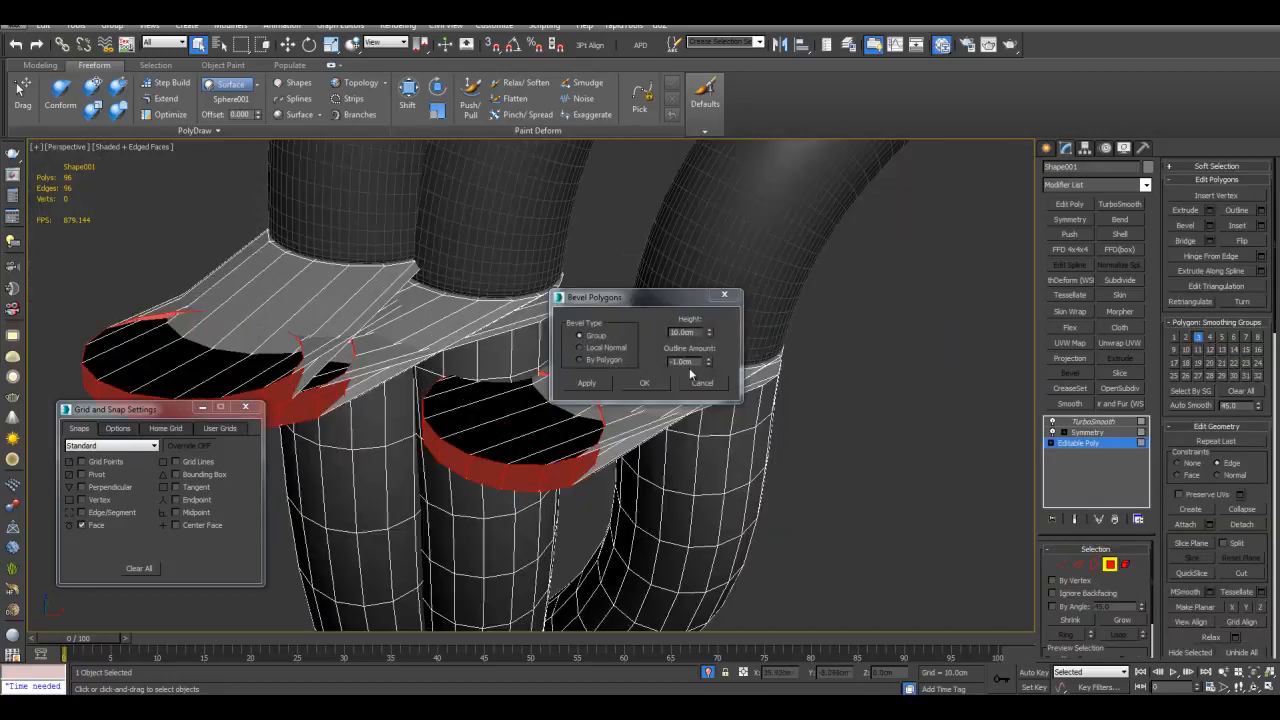
click(612, 348)
right_click(709, 363)
right_click(710, 334)
mouse_move(710, 333)
mouse_down()
mouse_move(711, 345)
mouse_move(712, 319)
mouse_up()
click(655, 385)
Examine the raised collars on the smoothed tubes with edged faces off and on.
click(840, 400)
key(F4)
scroll(790, 403, down, 5)
alt+middle_drag(745, 406, 708, 398)
scroll(755, 374, up, 5)
scroll(719, 305, down, 5)
key(F4)
scroll(646, 377, up, 5)
Add an Edit Poly modifier below Symmetry and select a lengthwise strip of polygons on each of the three lower tubes.
click(648, 403)
middle_drag(655, 410, 657, 360)
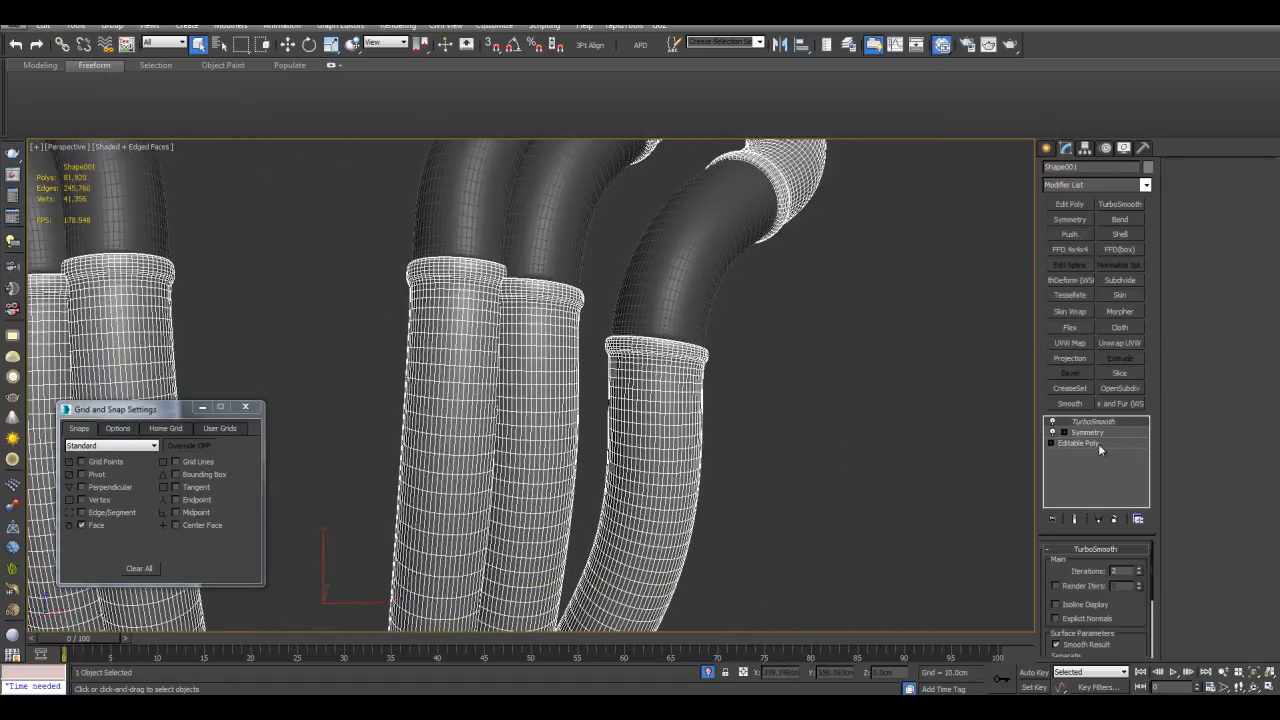
click(1099, 446)
click(1075, 208)
key(4)
click(676, 398)
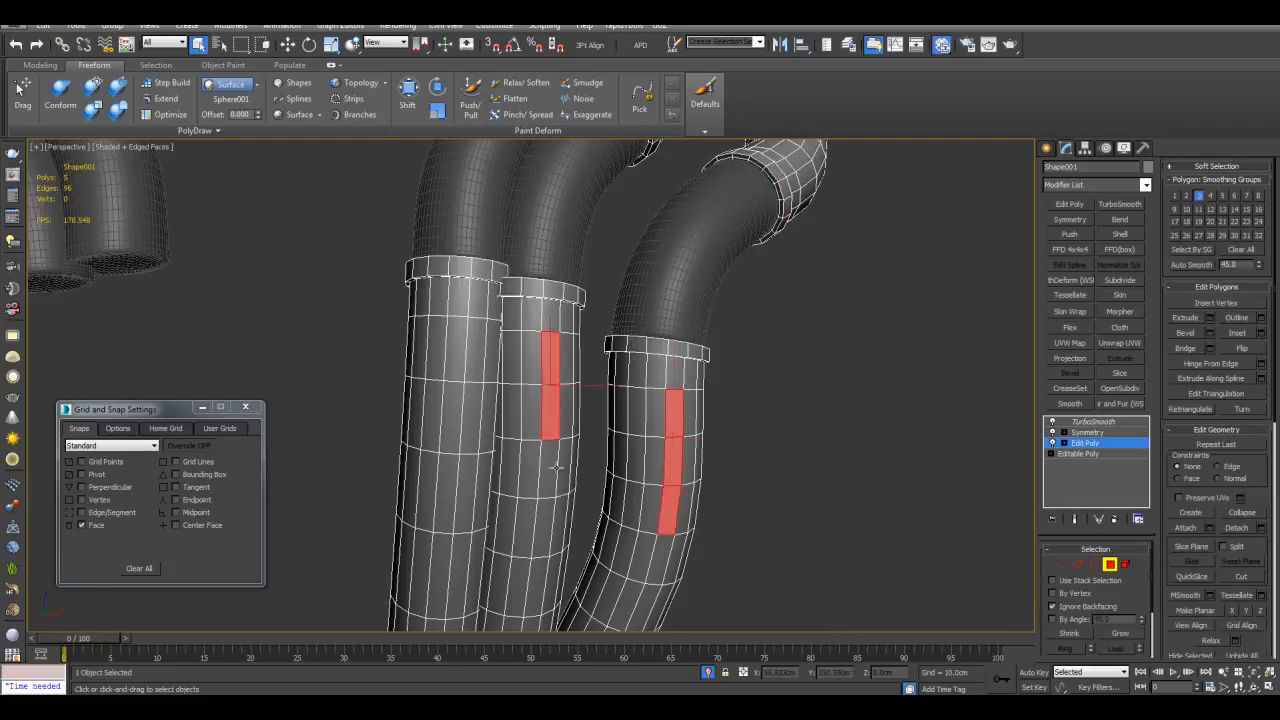
ctrl+click(451, 484)
Bevel the selected strips inward by Local Normal with a height of -1.23 cm and zero outline.
alt+middle_drag(685, 289, 810, 210)
key(ctrl+shift+b)
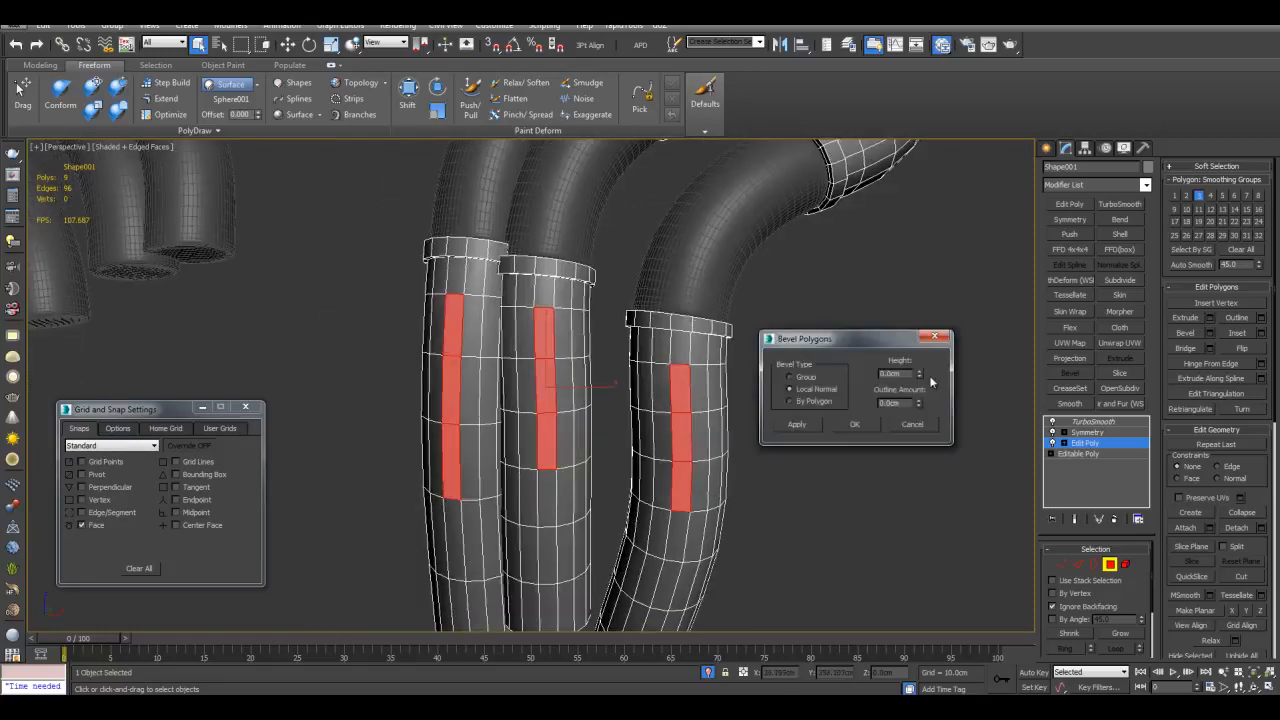
drag(920, 375, 917, 431)
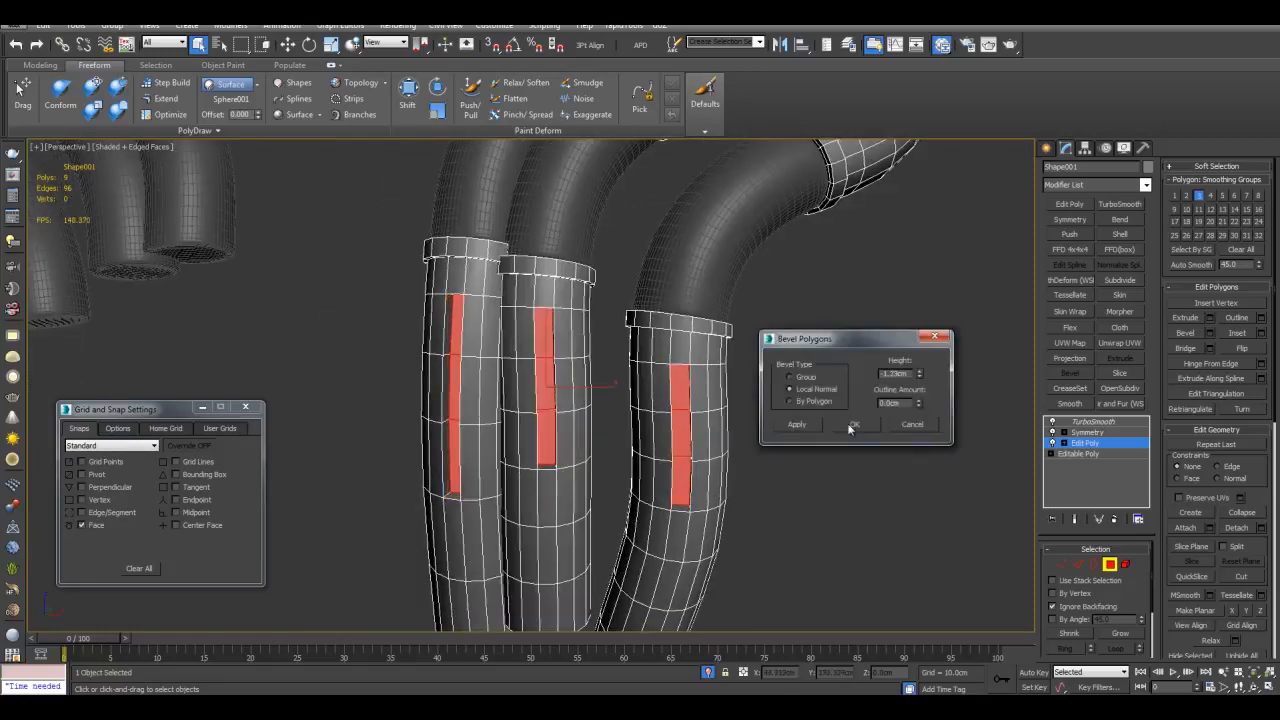
click(852, 424)
scroll(813, 413, down, 5)
alt+middle_drag(812, 417, 777, 405)
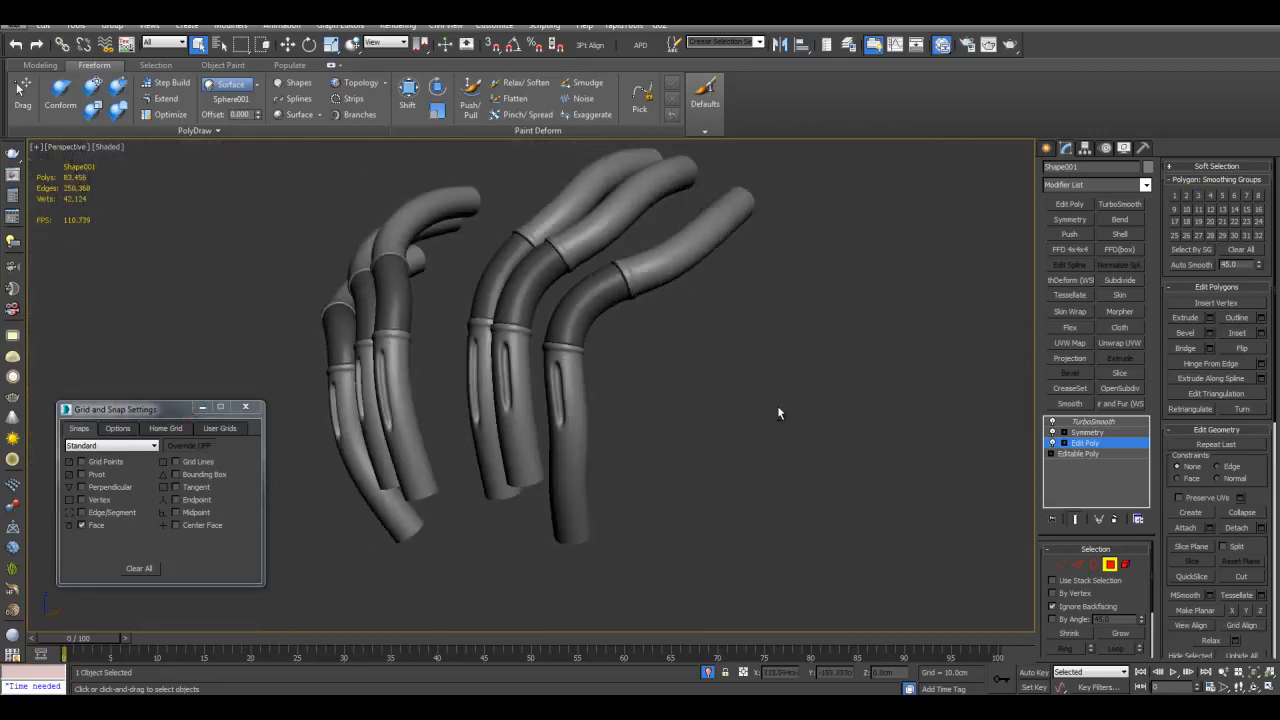
Taper the lower ends of the three grooves by editing the short edges at their floor ends.
scroll(792, 405, up, 10)
key(F4)
key(1)
key(2)
double_click(398, 226)
key(w)
alt+middle_drag(392, 232, 644, 412)
click(672, 418)
scroll(672, 418, up, 5)
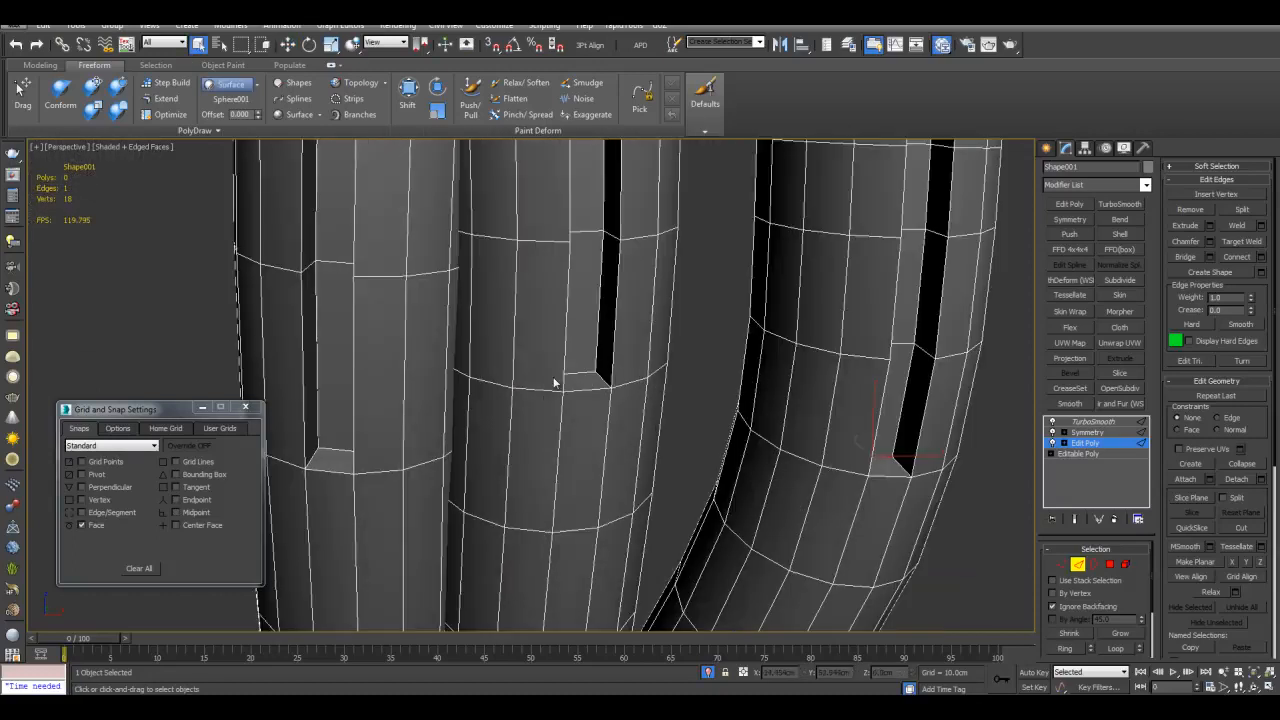
ctrl+click(334, 452)
scroll(640, 414, down, 5)
middle_drag(723, 417, 709, 415)
Examine the grooves and tubes with the smoothed result and edged faces toggled, from the groove ends to the upper tubes.
key(grave)
scroll(709, 417, up, 5)
key(F4)
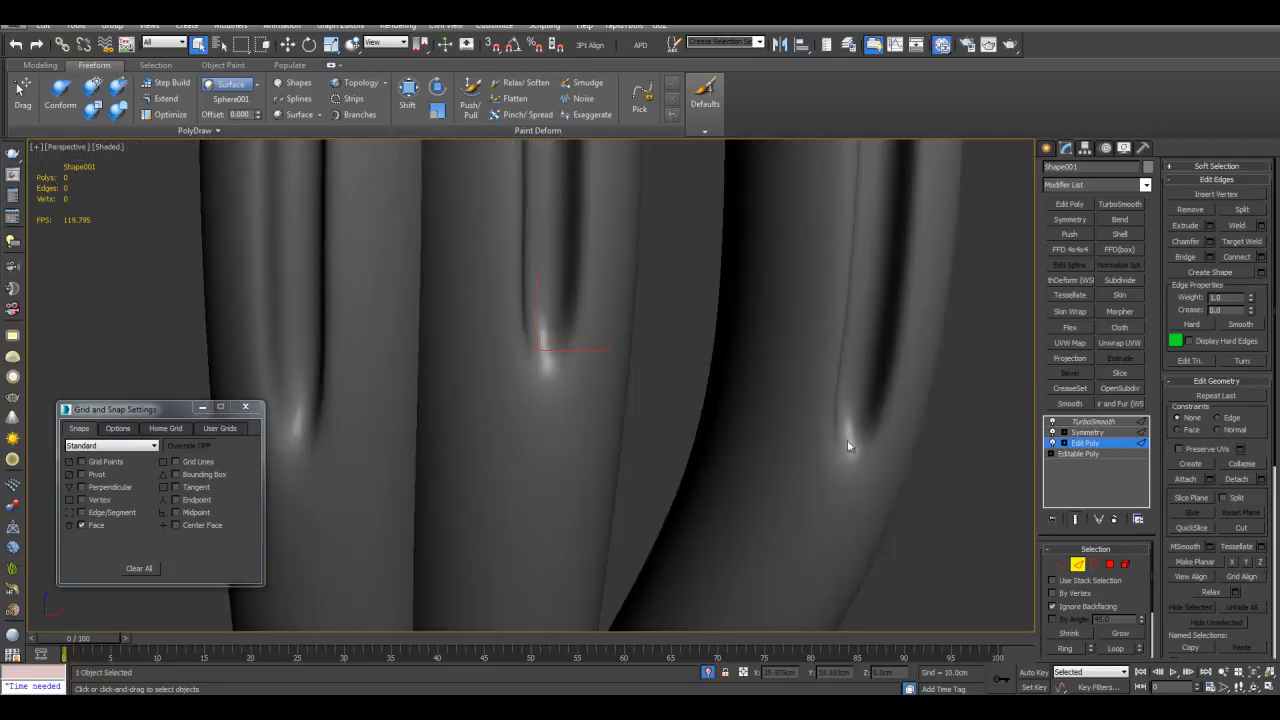
scroll(858, 440, down, 5)
scroll(752, 435, up, 3)
key(grave)
key(F4)
key(grave)
key(F4)
scroll(808, 428, down, 5)
alt+middle_drag(809, 430, 895, 433)
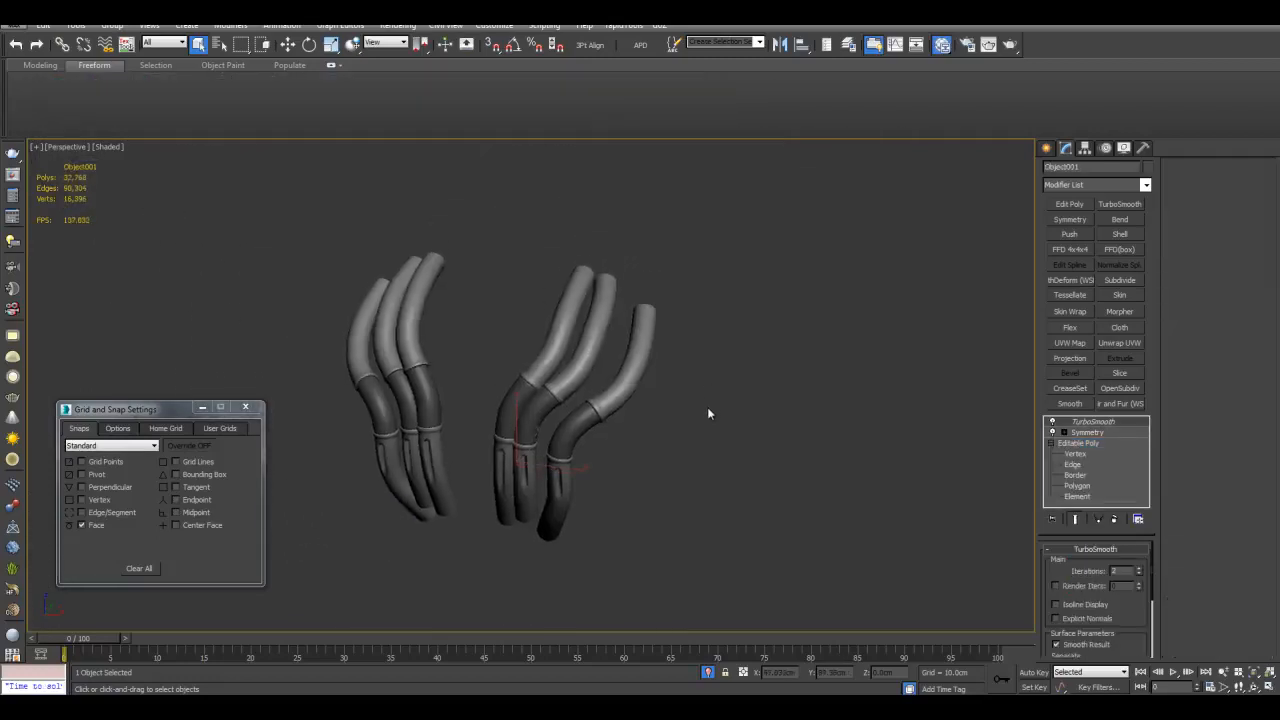
scroll(706, 408, up, 5)
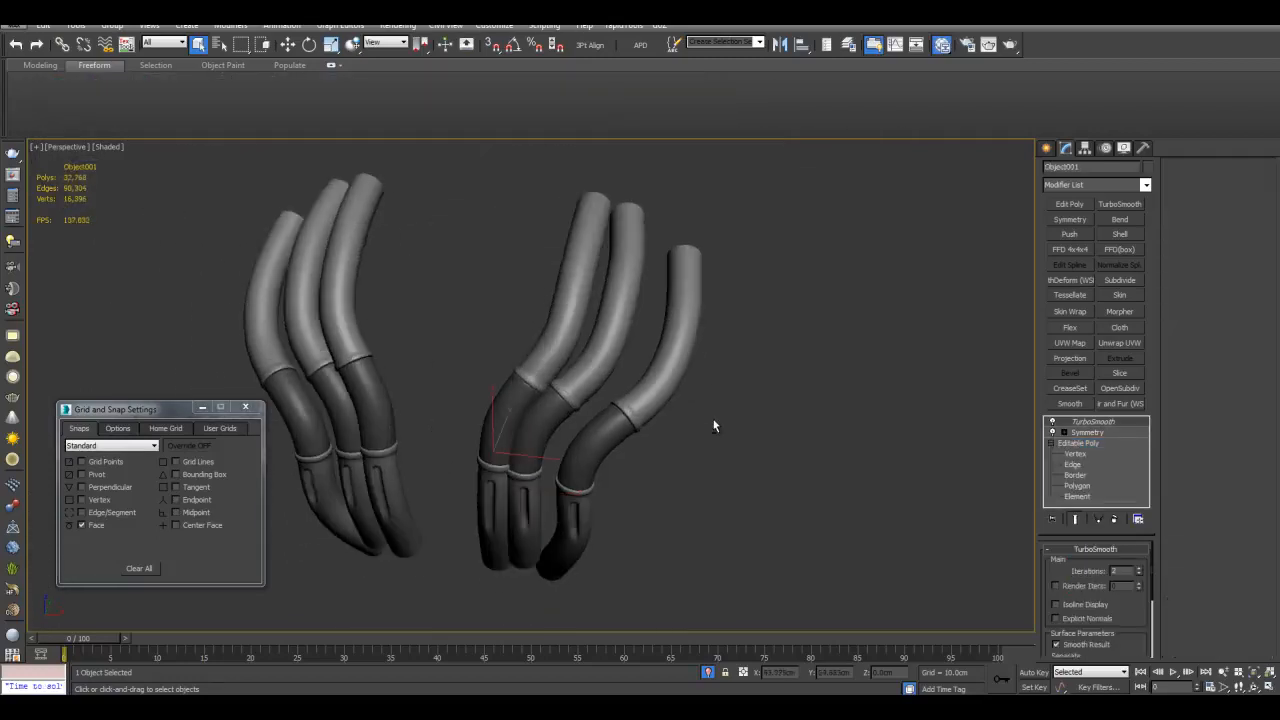
alt+middle_drag(706, 408, 659, 352)
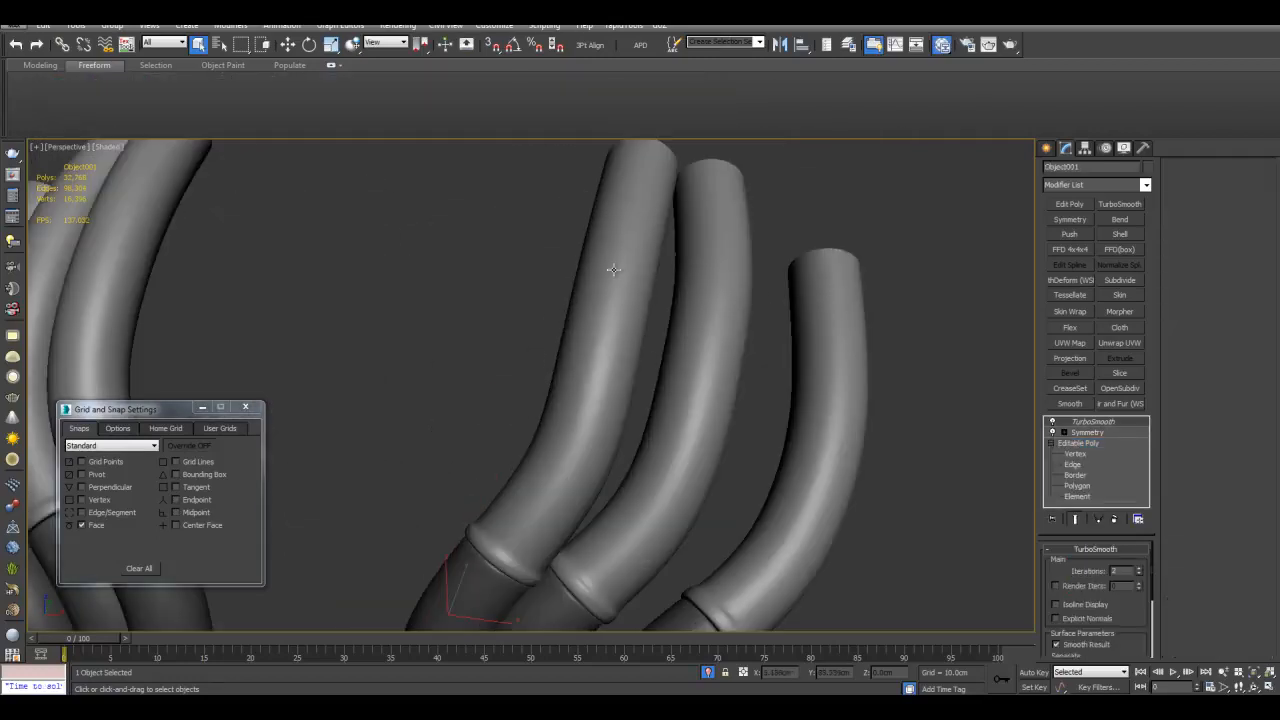
alt+middle_drag(659, 352, 671, 349)
Add another Edit Poly modifier below Symmetry and slide an edge loop along the leftmost upper tube.
key(F3)
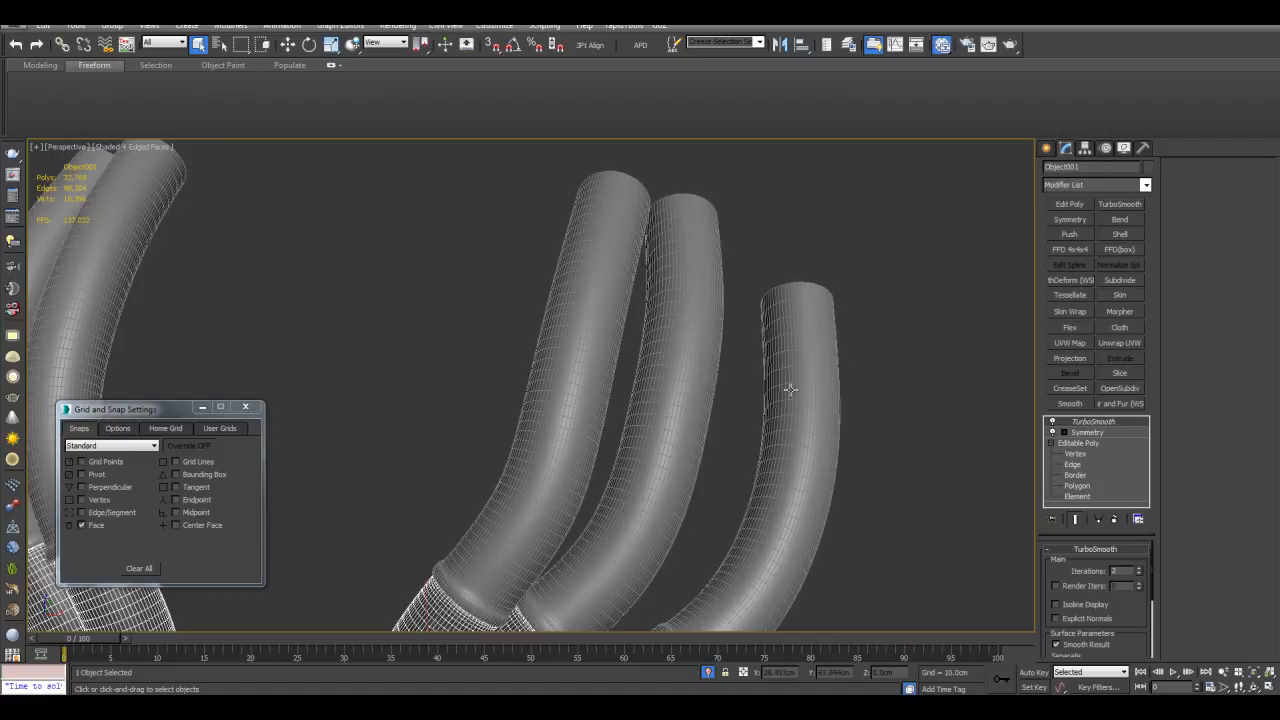
click(1088, 443)
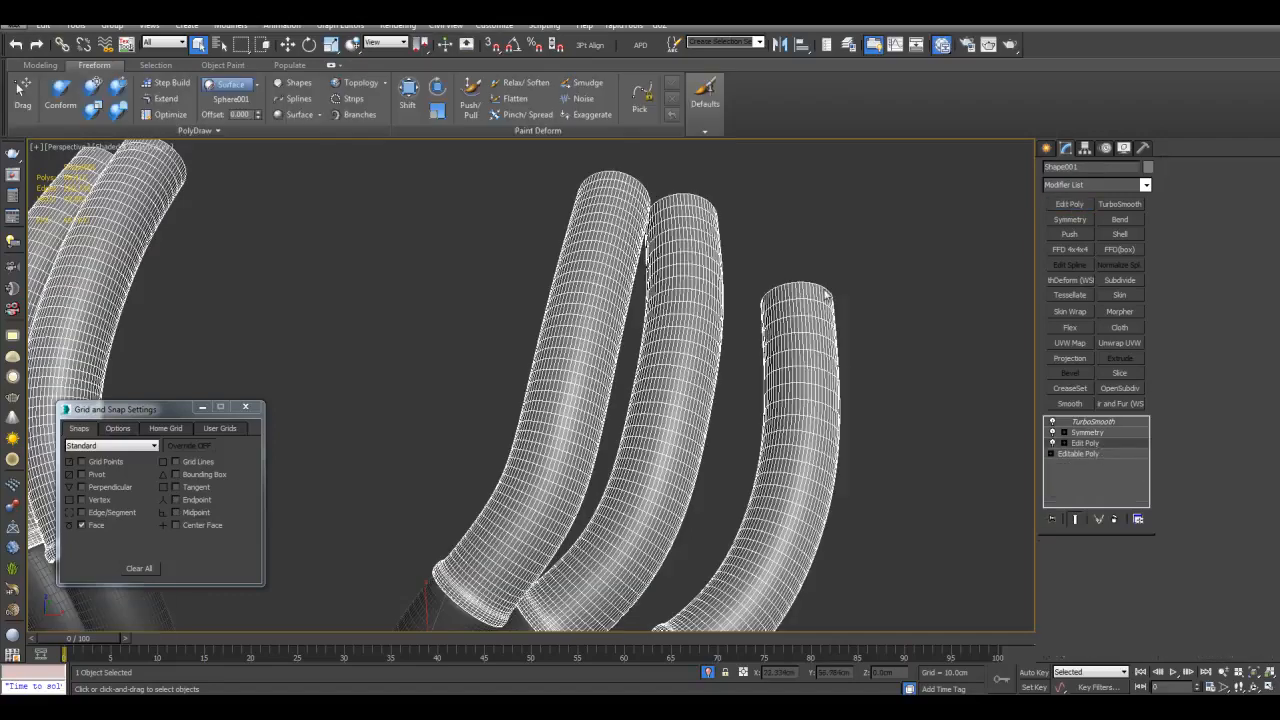
click(1069, 203)
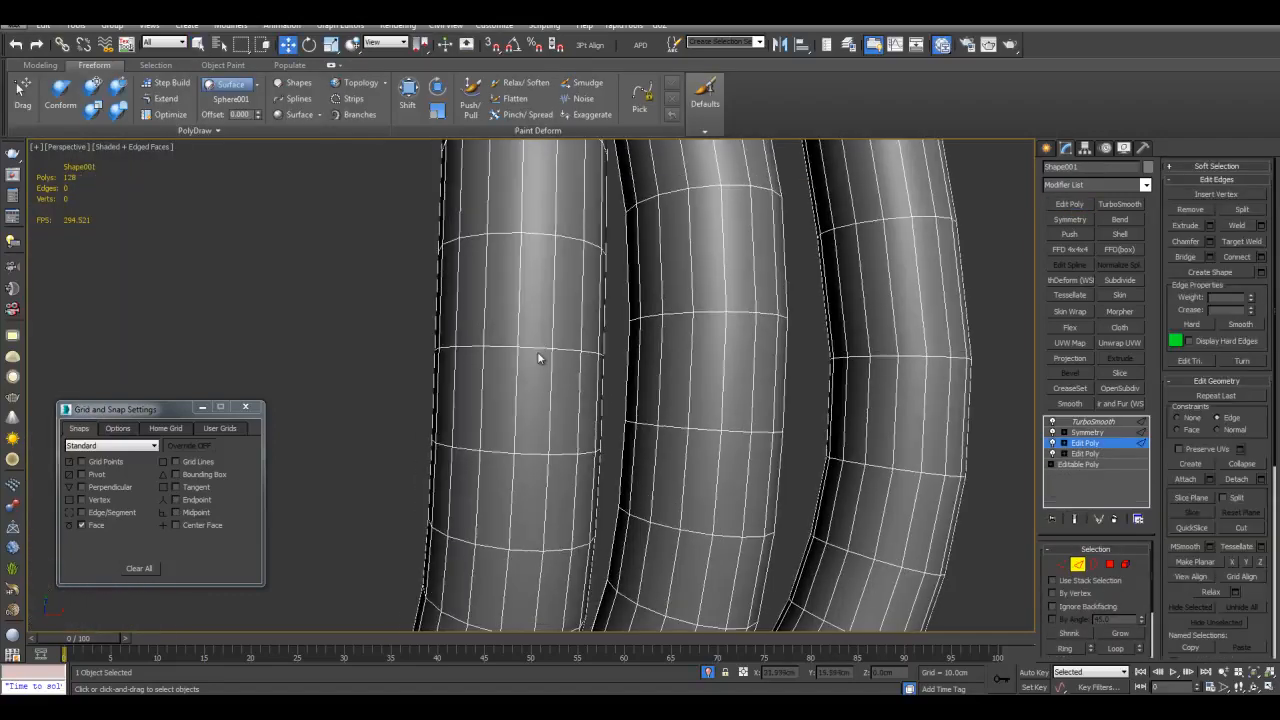
alt+middle_drag(538, 350, 510, 286)
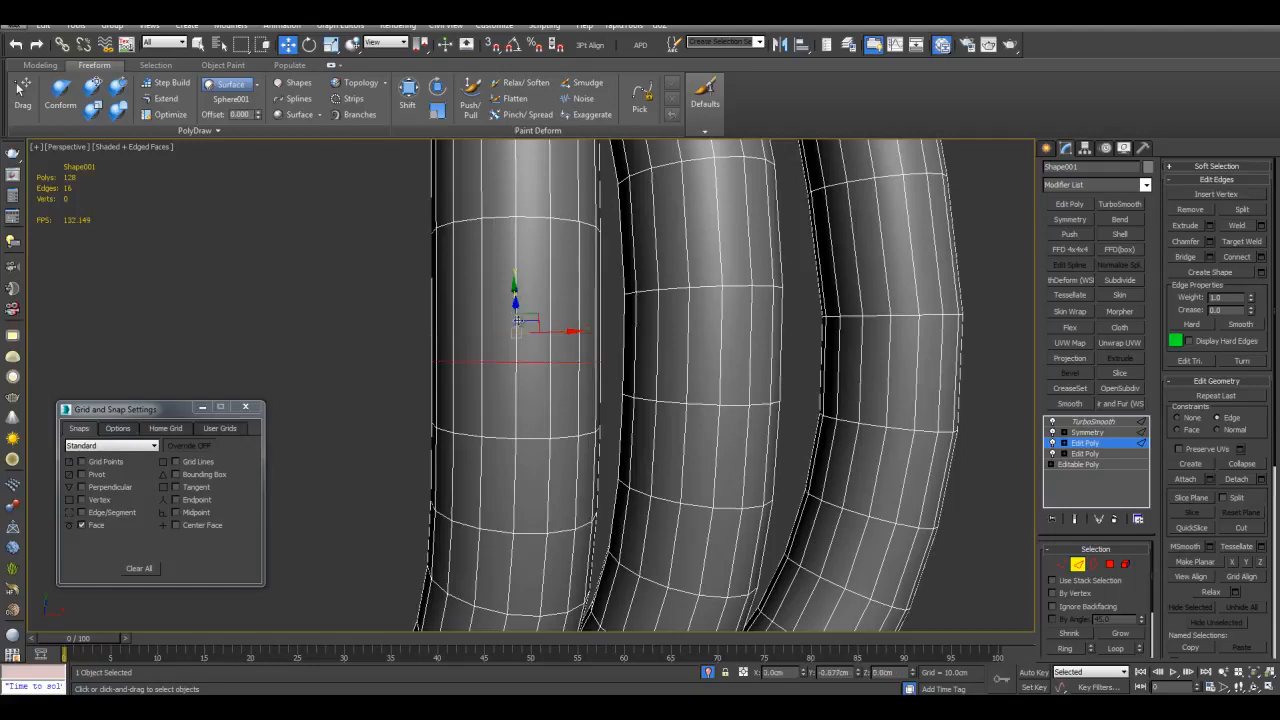
Bevel the upper-end polygons of the two adjacent upper tubes outward by Local Normal with a height of 0.57 cm.
key(4)
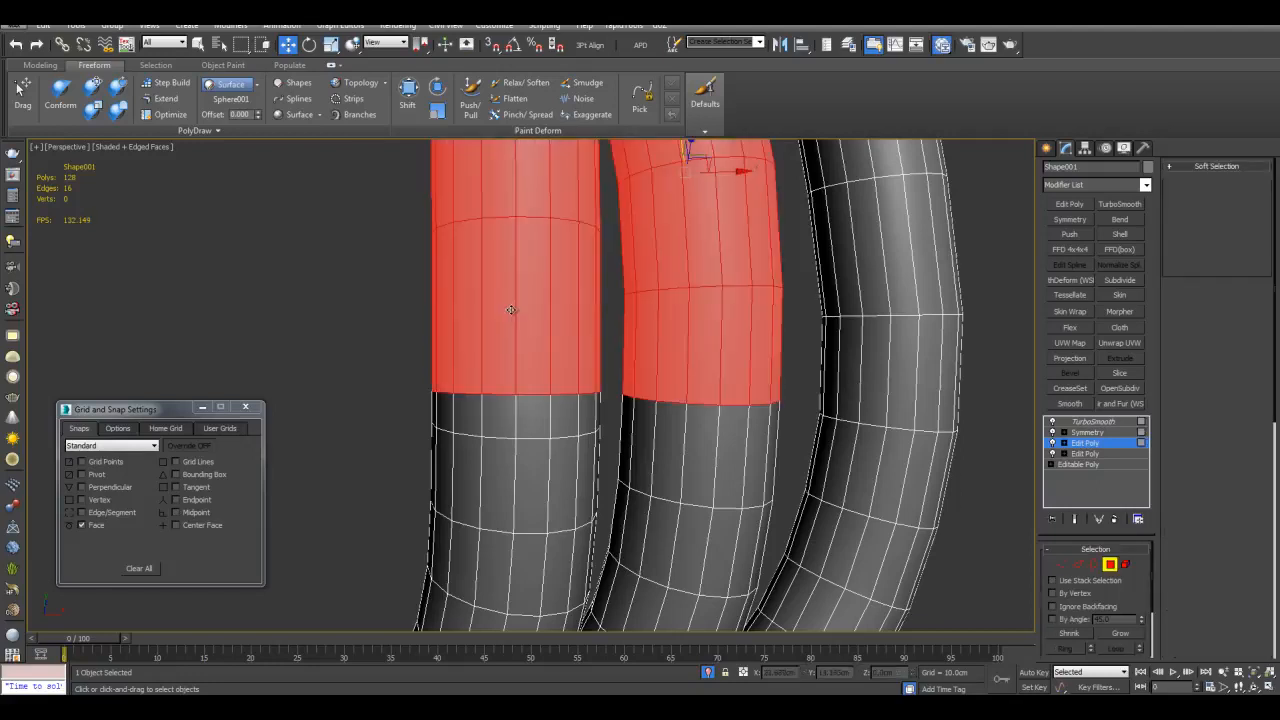
scroll(573, 311, down, 3)
alt+middle_drag(573, 311, 621, 342)
key(ctrl+shift+b)
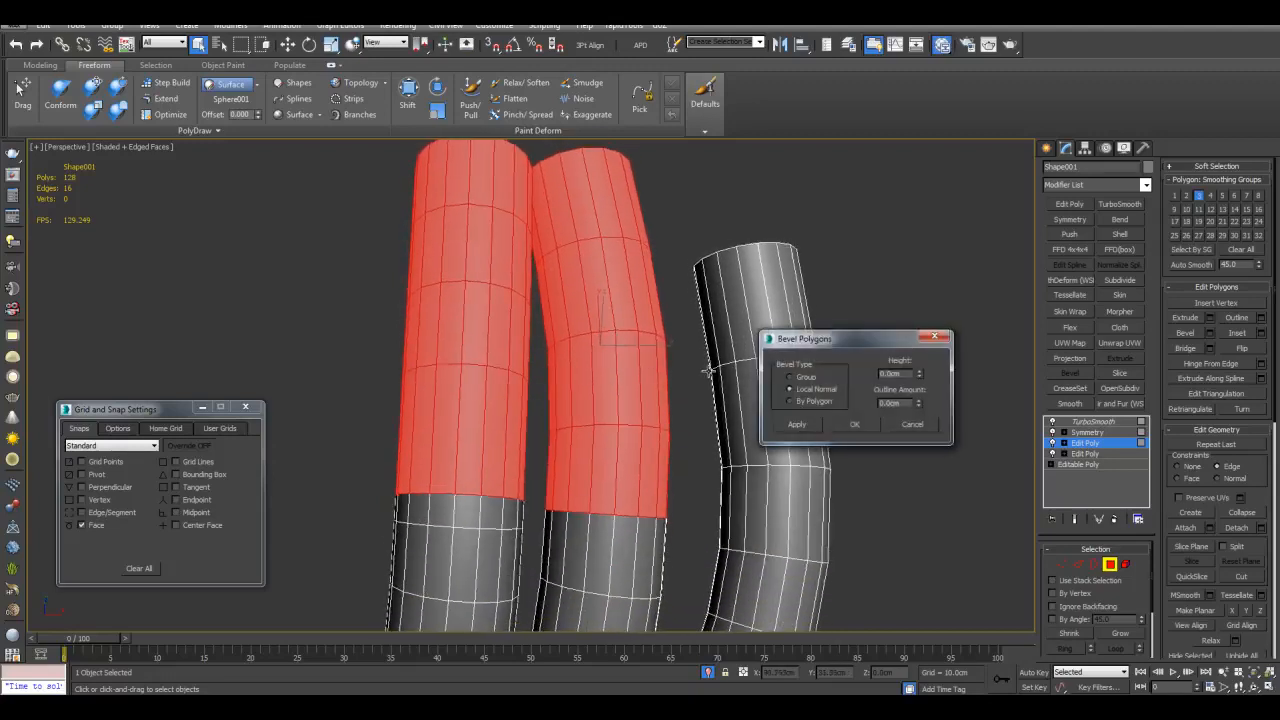
drag(915, 376, 922, 334)
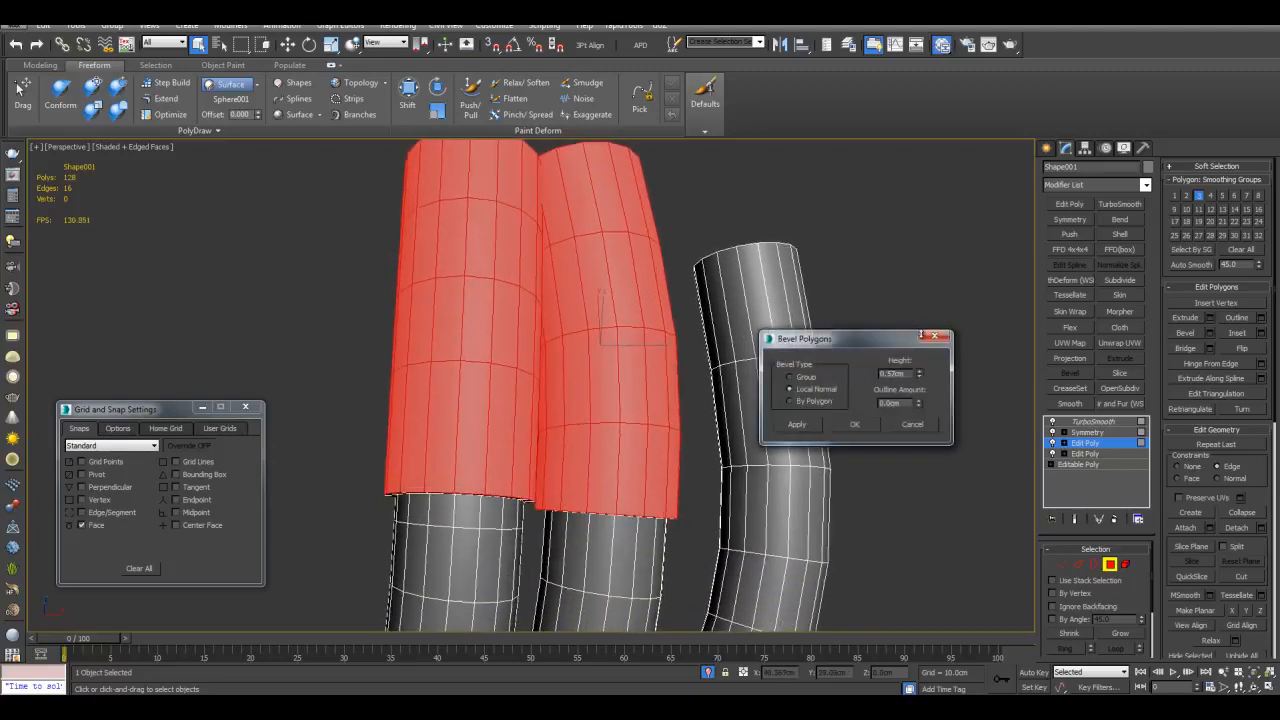
click(856, 425)
Add a further Edit Poly modifier and delete the thickened middle tube's polygons that face the neighboring left tube.
click(856, 351)
mouse_move(856, 351)
alt+middle_down()
mouse_move(763, 286)
mouse_move(781, 298)
mouse_move(586, 383)
mouse_move(552, 422)
alt+middle_up()
key(F3)
click(581, 464)
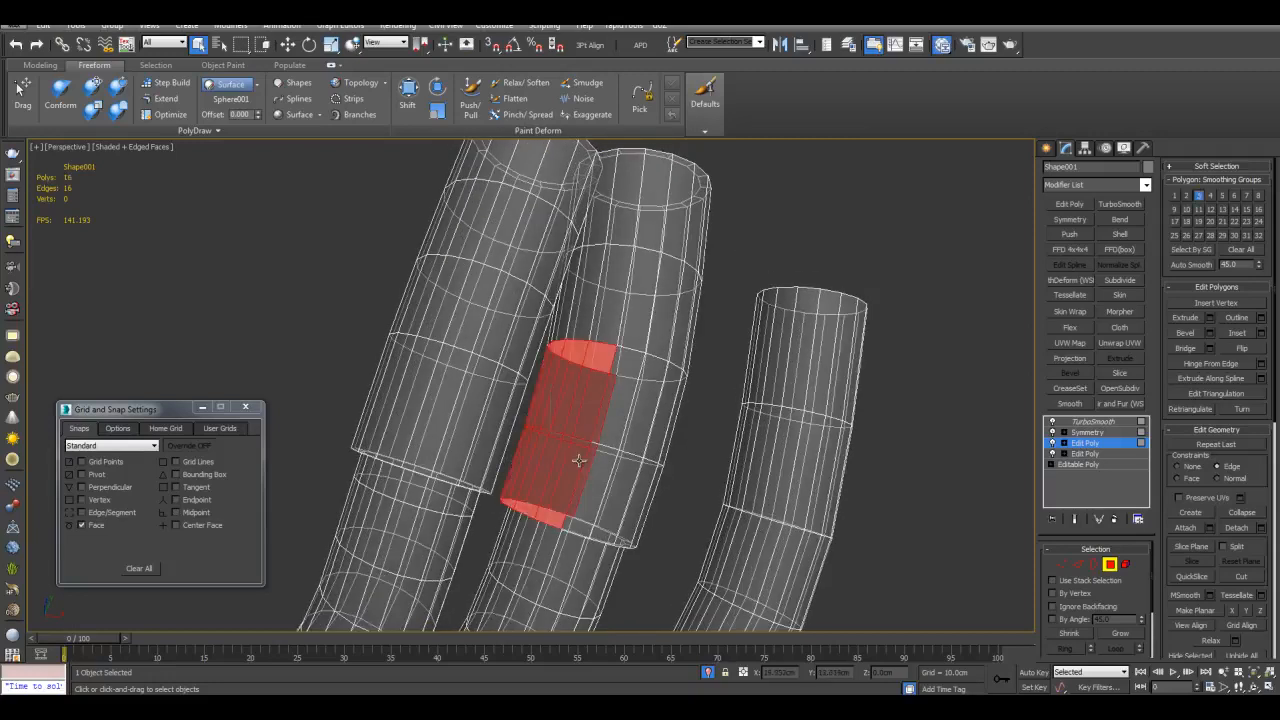
alt+middle_drag(582, 464, 605, 446)
middle_drag(872, 336, 873, 365)
key(4)
click(1069, 204)
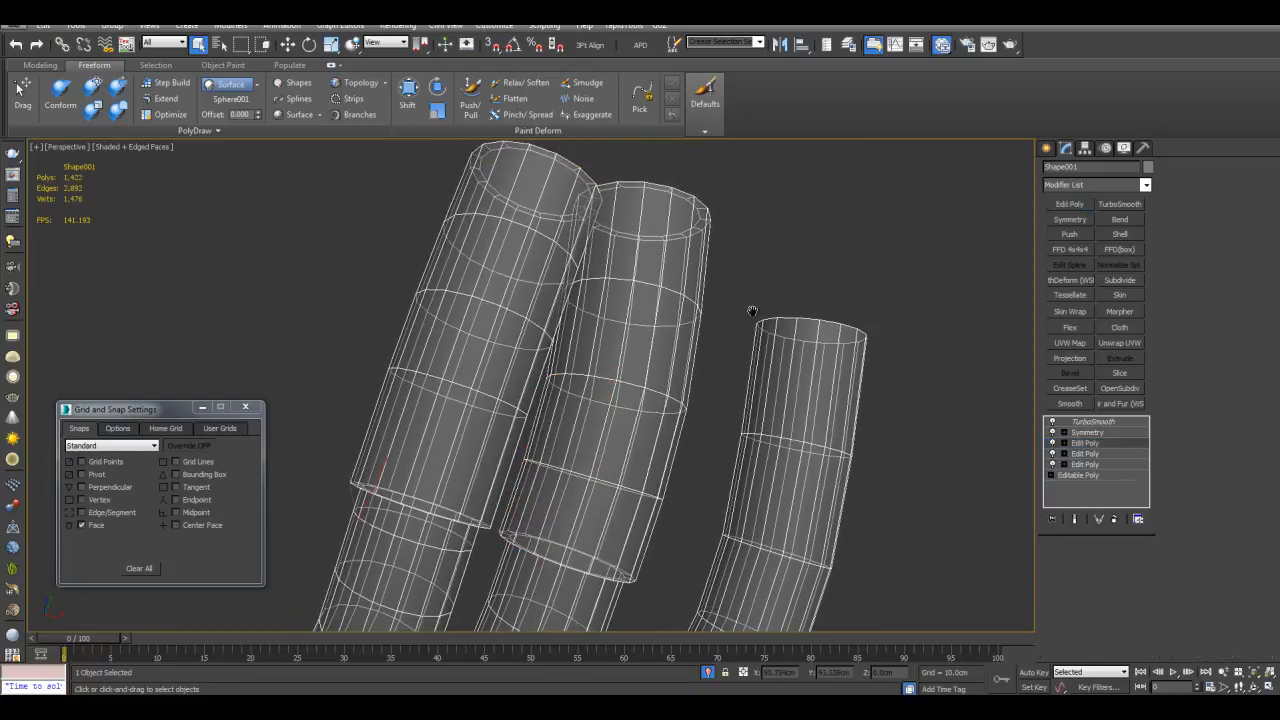
key(4)
scroll(581, 389, up, 2)
key(Delete)
Delete the facing polygons on the thickened left tube beside the opening in the middle tube.
alt+middle_drag(581, 389, 535, 464)
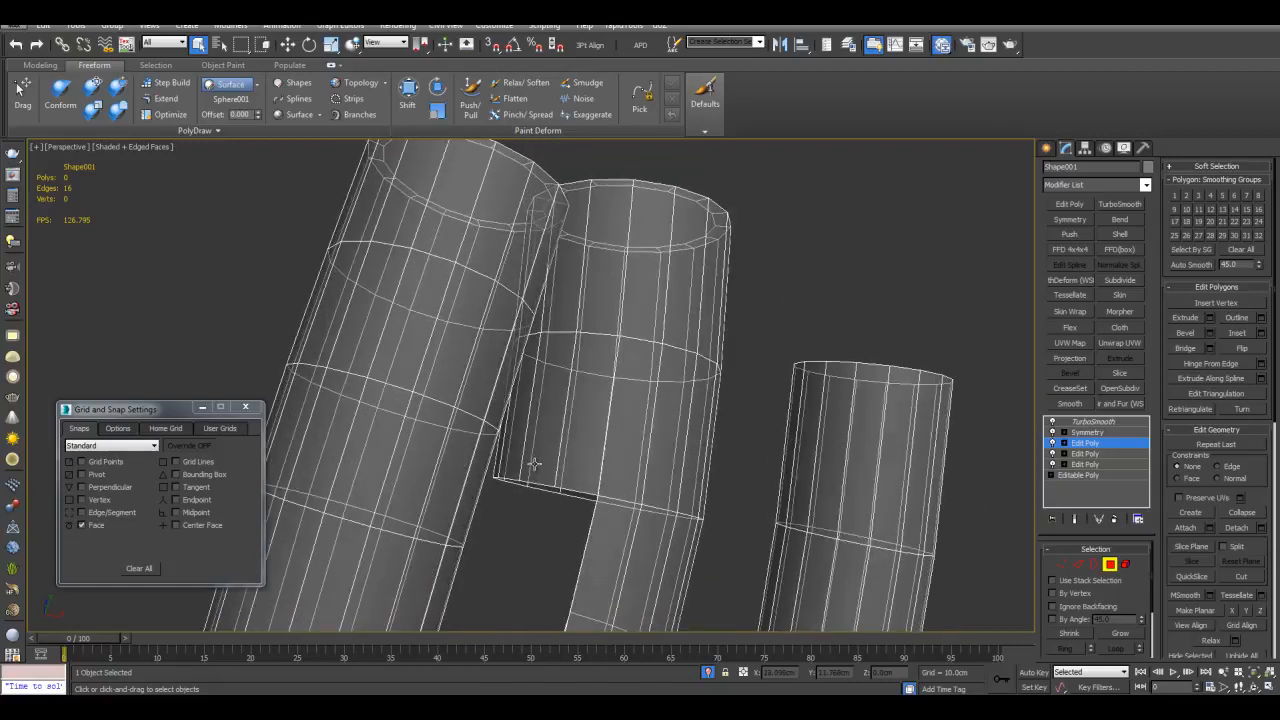
click(481, 430)
drag(575, 504, 576, 505)
key(Delete)
middle_drag(562, 294, 551, 414)
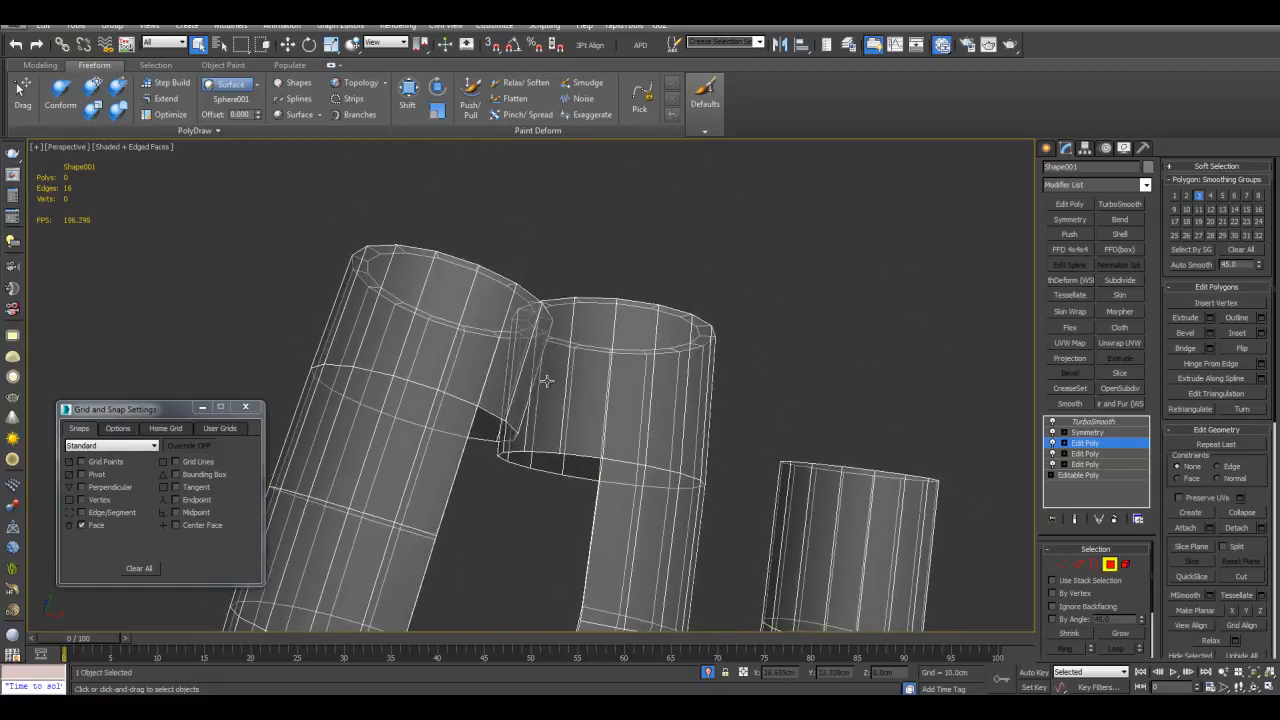
Delete the remaining facing polygons lower down on both thickened tubes to open the sides between them.
drag(594, 490, 592, 488)
key(Delete)
middle_drag(577, 482, 565, 428)
click(518, 426)
key(Delete)
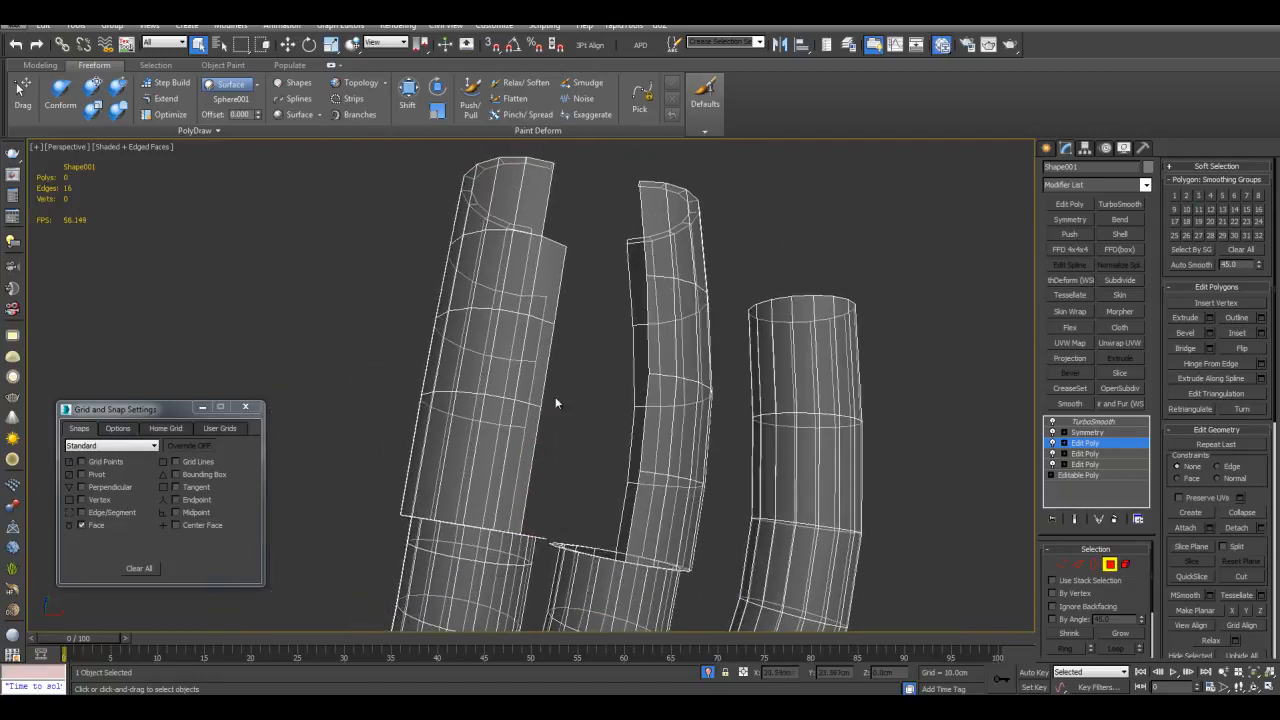
drag(540, 311, 537, 420)
key(Delete)
key(Delete)
scroll(609, 419, up, 10)
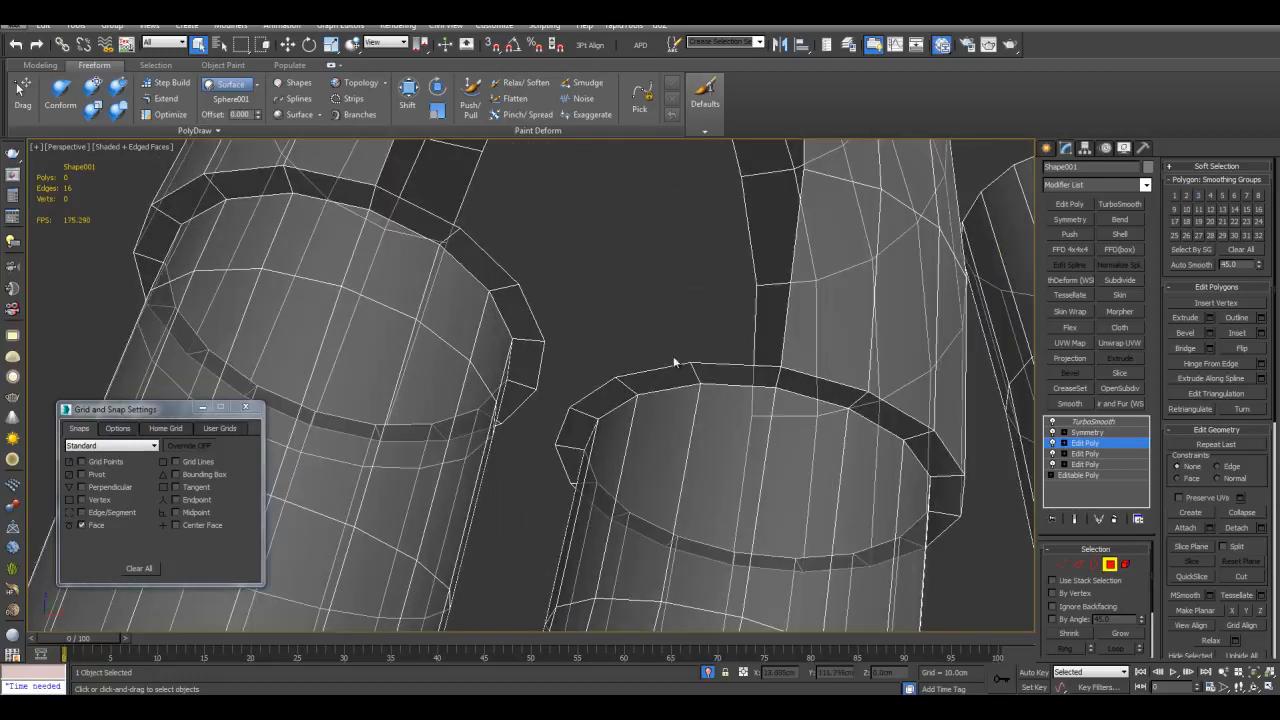
Select the rim edges beside the openings of both thickened tubes using step mode and delete them.
scroll(670, 384, down, 4)
alt+middle_drag(671, 388, 677, 327)
scroll(677, 327, up, 3)
key(2)
click(677, 327)
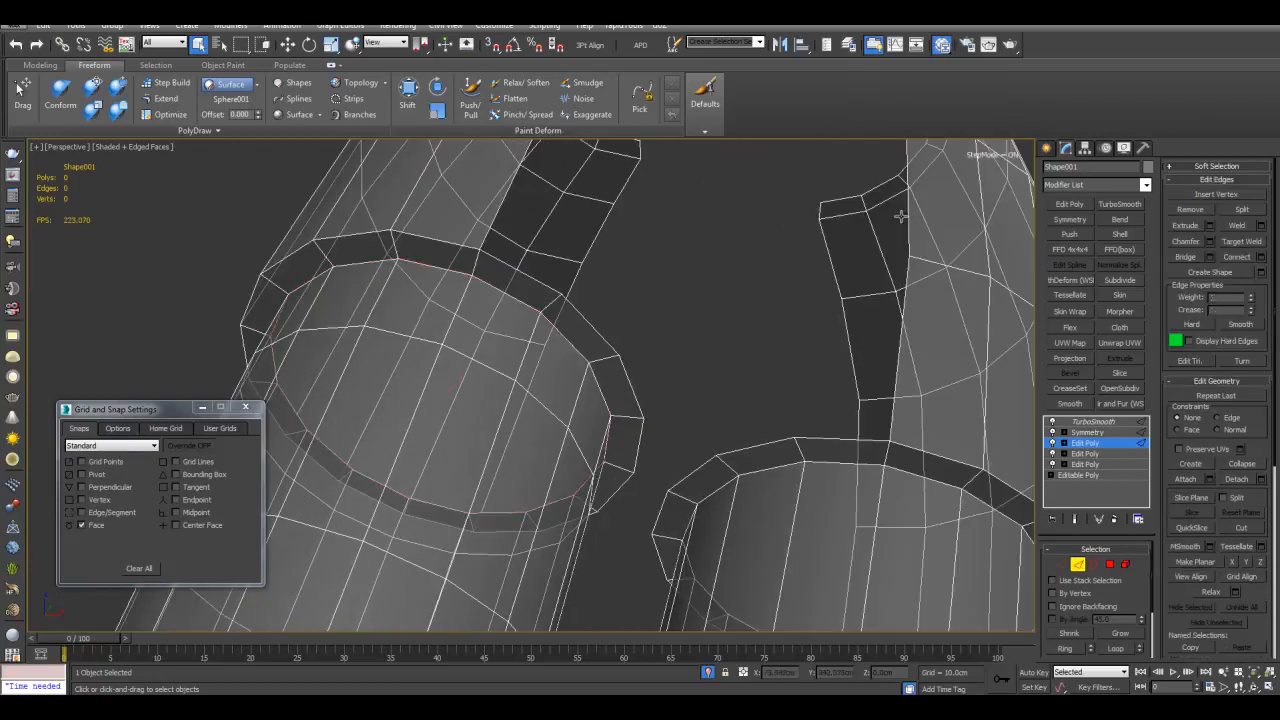
click(515, 271)
alt+middle_drag(517, 274, 634, 455)
shift+click(682, 344)
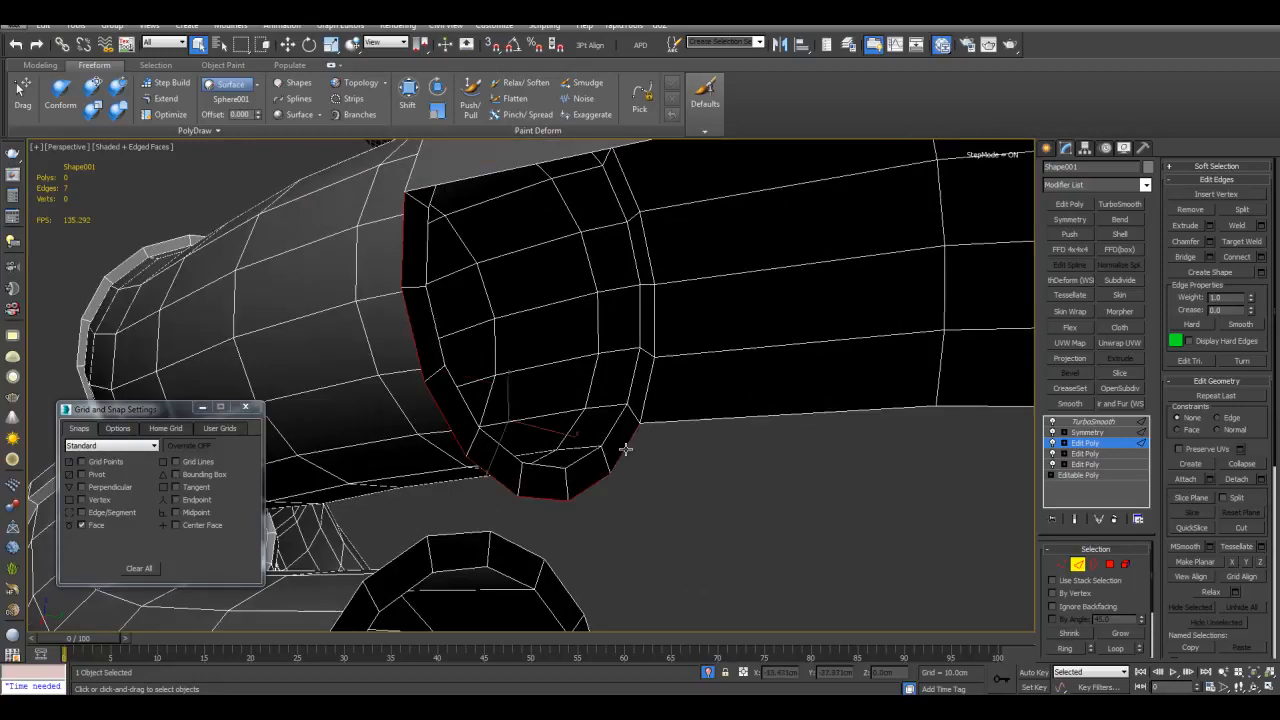
mouse_move(201, 242)
alt+middle_down()
mouse_move(571, 343)
mouse_move(640, 380)
mouse_move(671, 323)
mouse_move(683, 363)
mouse_move(735, 401)
mouse_move(587, 408)
mouse_move(711, 408)
mouse_move(710, 370)
mouse_move(676, 375)
alt+middle_up()
click(736, 397)
shift+click(581, 398)
scroll(676, 375, down, 3)
alt+middle_drag(493, 347, 538, 376)
scroll(486, 343, up, 3)
alt+middle_drag(627, 390, 697, 283)
scroll(788, 307, down, 4)
key(Delete)
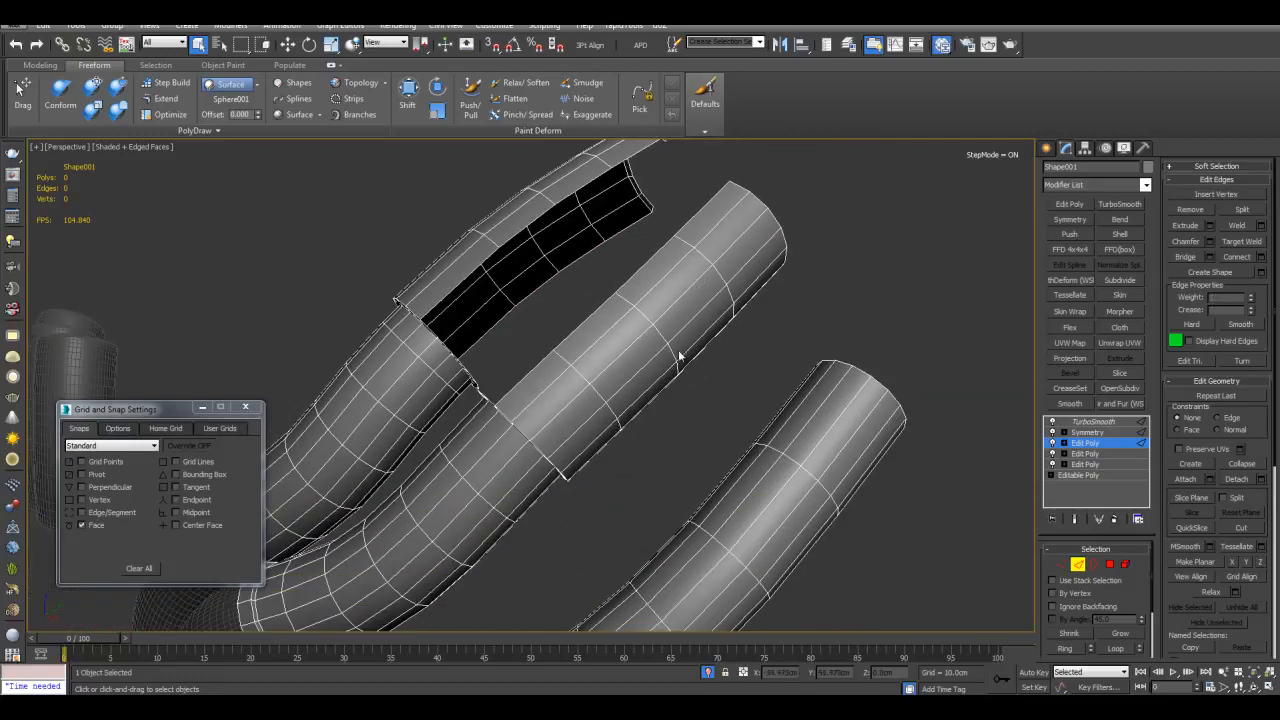
Bridge the facing edges at the upper ends of the two opened tubes, on the outer shell and the inner wall.
alt+middle_drag(681, 357, 744, 335)
middle_drag(720, 246, 708, 370)
scroll(708, 370, up, 4)
key(alt+x)
alt+middle_drag(650, 280, 719, 346)
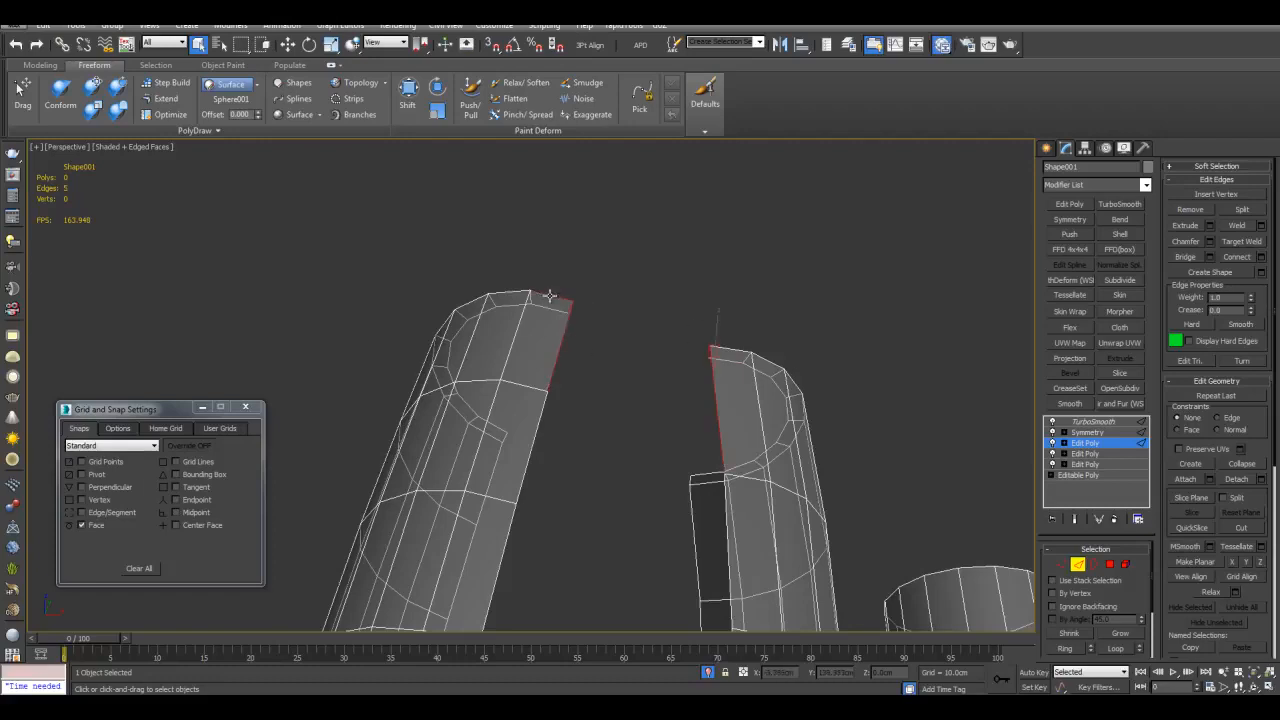
middle_drag(571, 299, 573, 285)
key(ctrl+shift+b)
click(863, 455)
scroll(687, 346, up, 2)
middle_drag(705, 490, 467, 303)
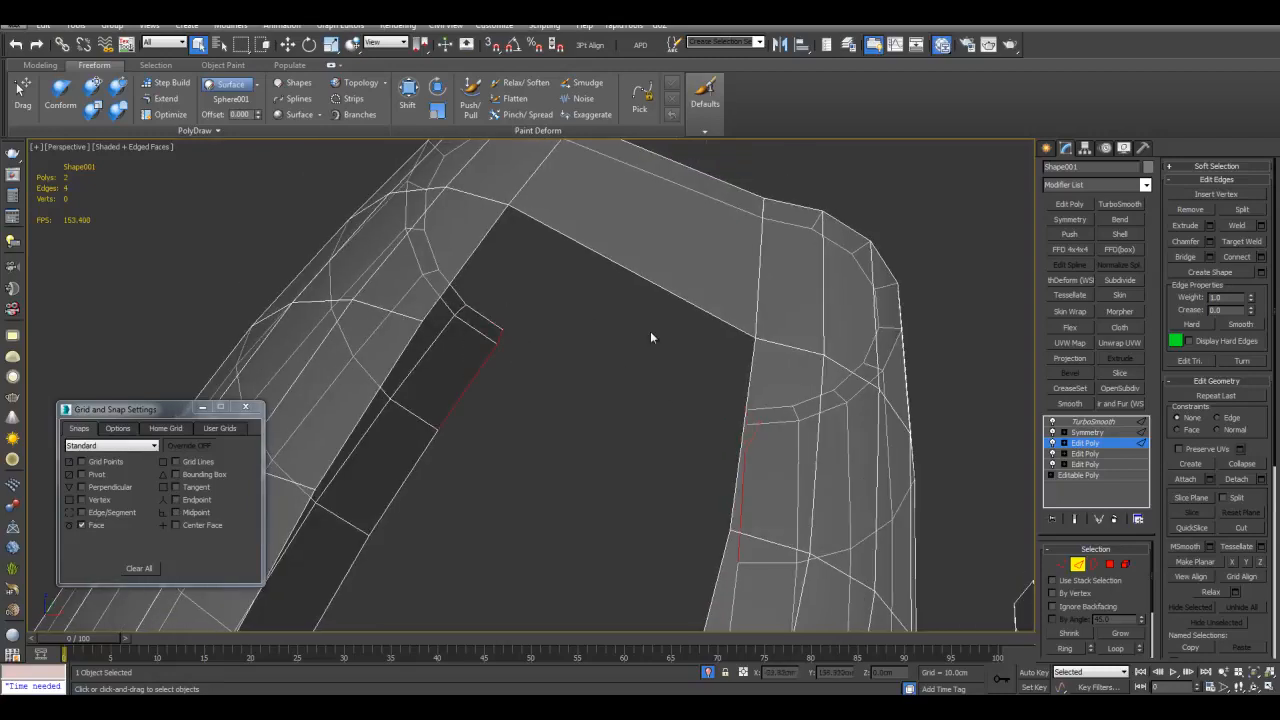
key(ctrl+shift+b)
click(868, 452)
alt+middle_drag(868, 452, 996, 432)
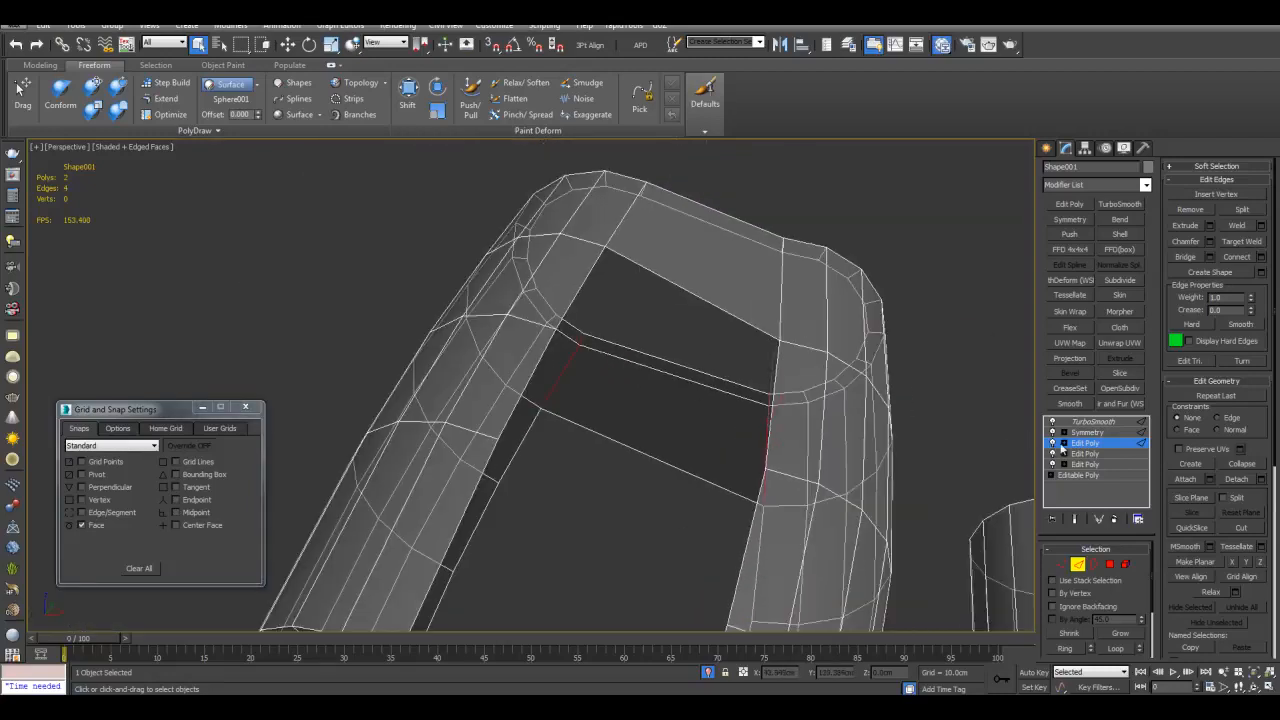
Bridge the remaining facing edges of the two tubes with Bridge Edges to close the joined shell.
click(1053, 444)
click(1084, 475)
click(668, 282)
scroll(693, 383, down, 4)
click(1089, 466)
alt+middle_drag(563, 342, 576, 292)
alt+middle_drag(684, 432, 707, 434)
key(ctrl+shift+b)
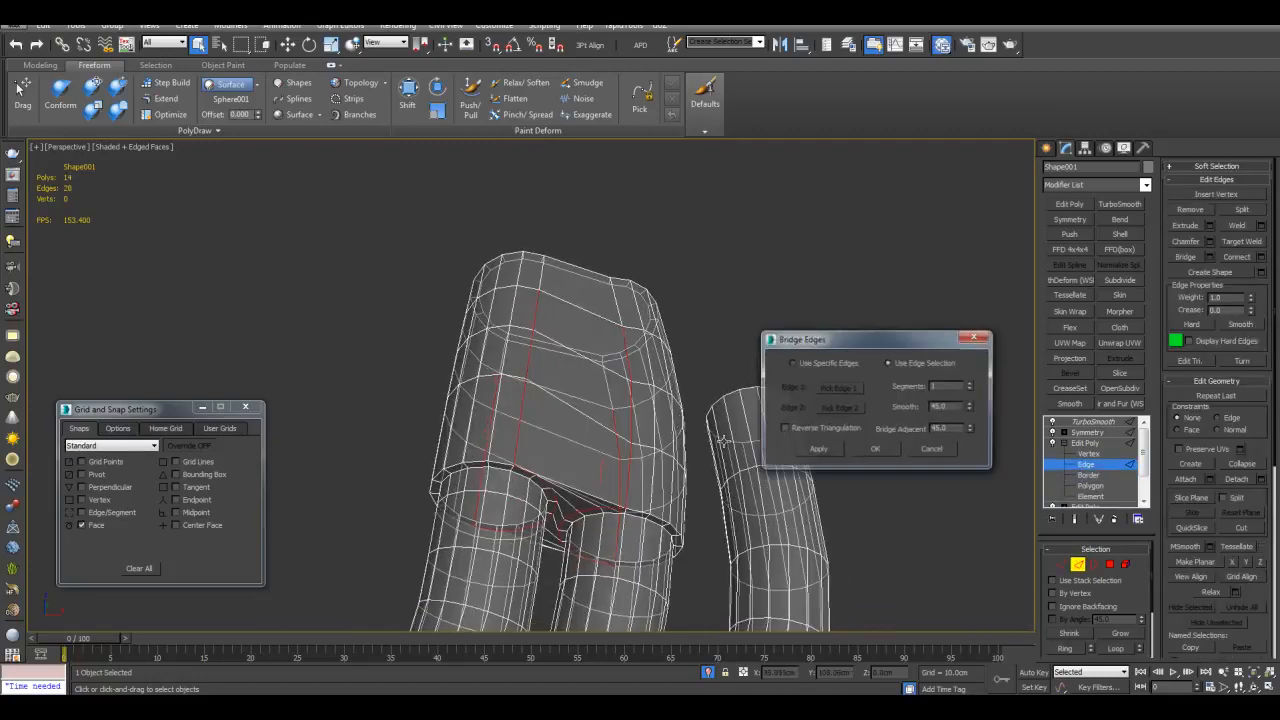
click(897, 452)
alt+middle_drag(824, 452, 824, 362)
click(824, 362)
key(F4)
scroll(732, 422, down, 4)
Select the joined shell's lower rim polygons by a 45 degree angle and make them planar.
alt+middle_drag(704, 462, 837, 508)
scroll(711, 416, up, 6)
key(F4)
key(4)
click(837, 508)
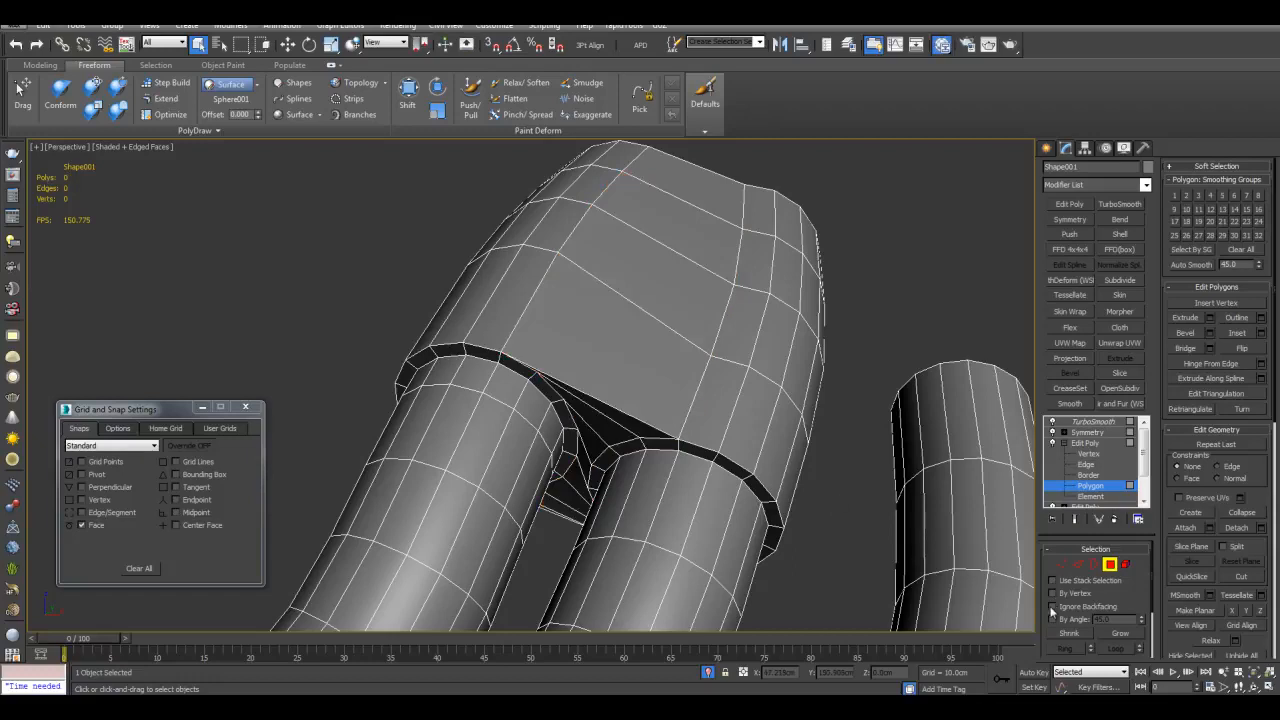
click(632, 440)
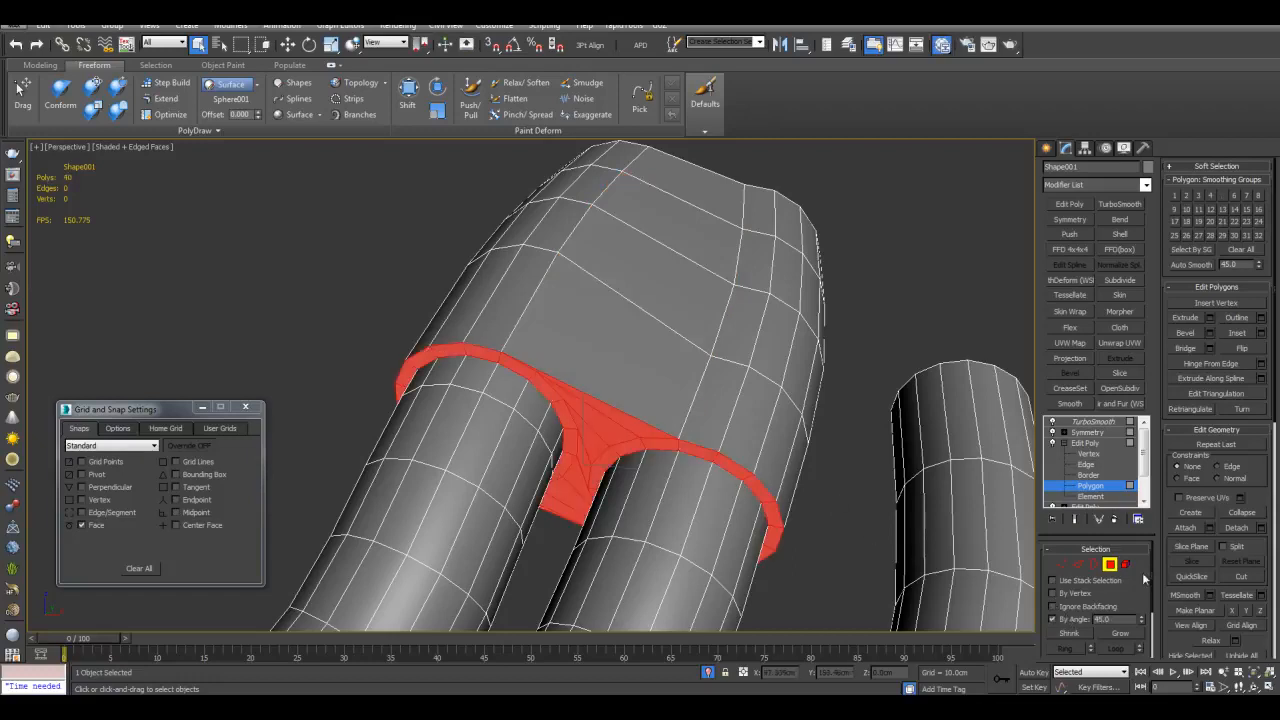
click(1182, 611)
click(799, 546)
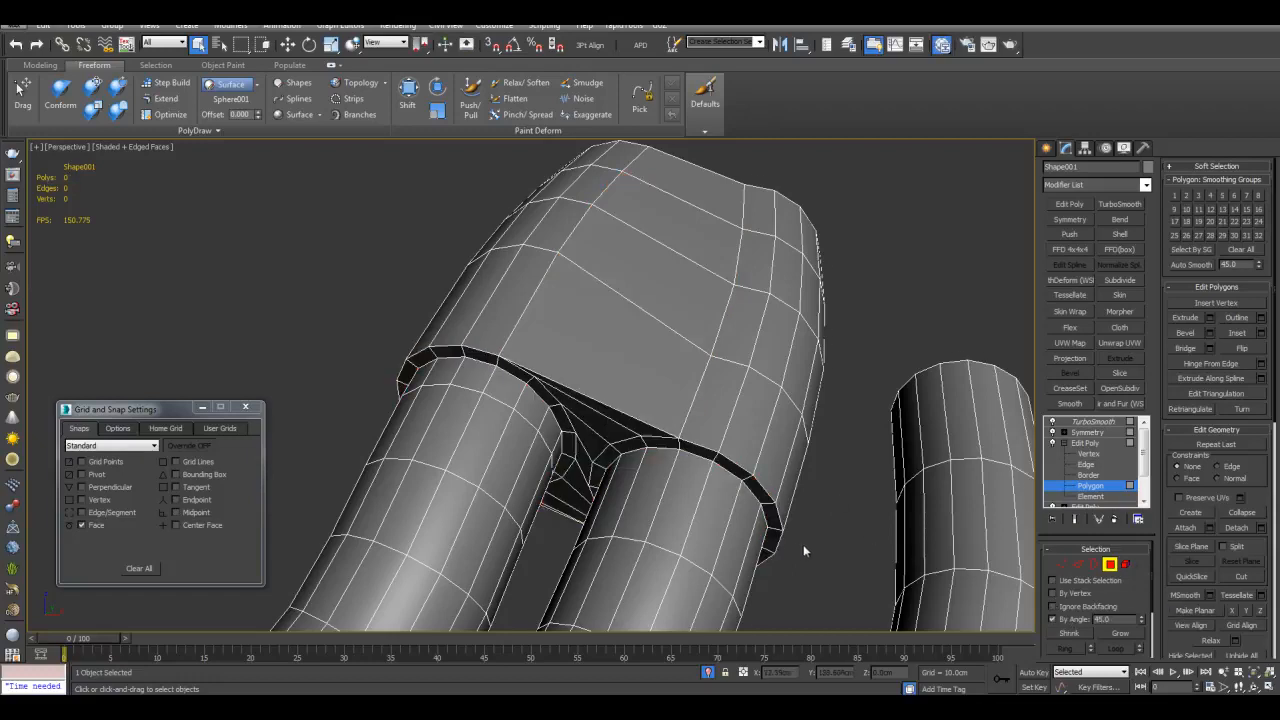
Insert an edge loop around the joined shell just above its lower rim with Swift Loop.
key(grave)
key(F4)
scroll(811, 500, down, 3)
alt+middle_drag(811, 497, 767, 453)
key(grave)
key(F4)
scroll(720, 401, up, 5)
key(1)
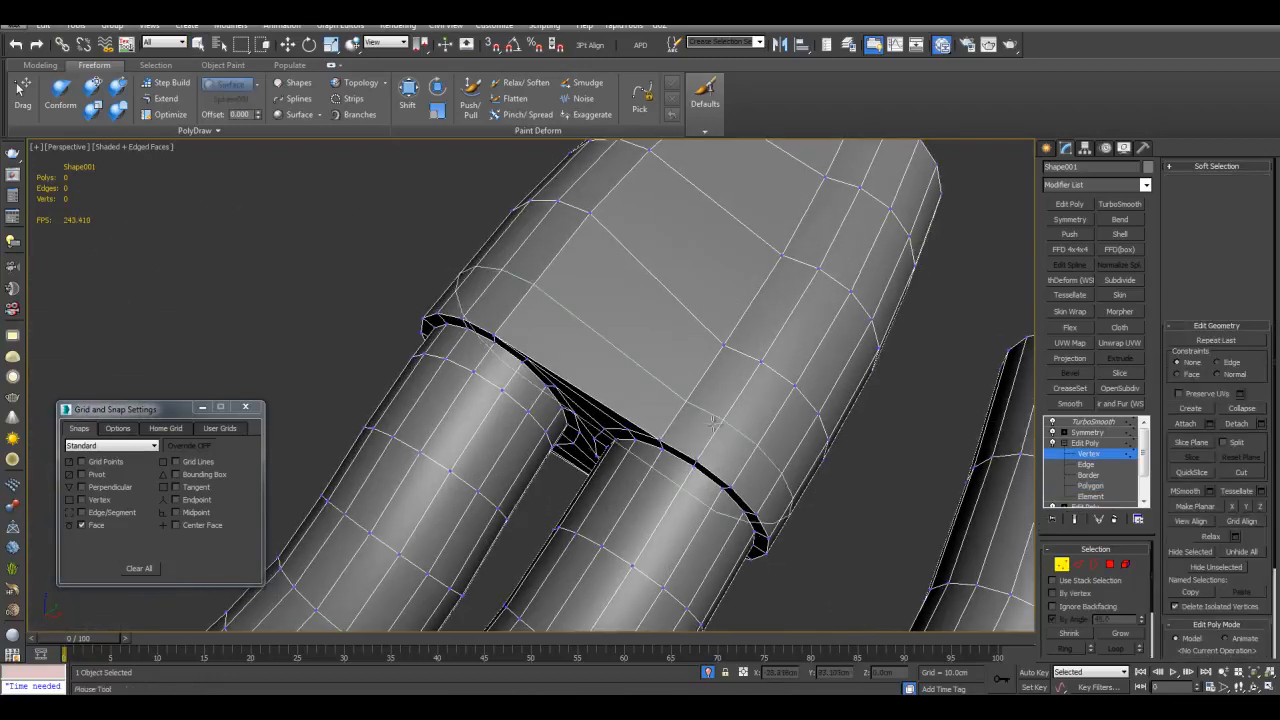
key(2)
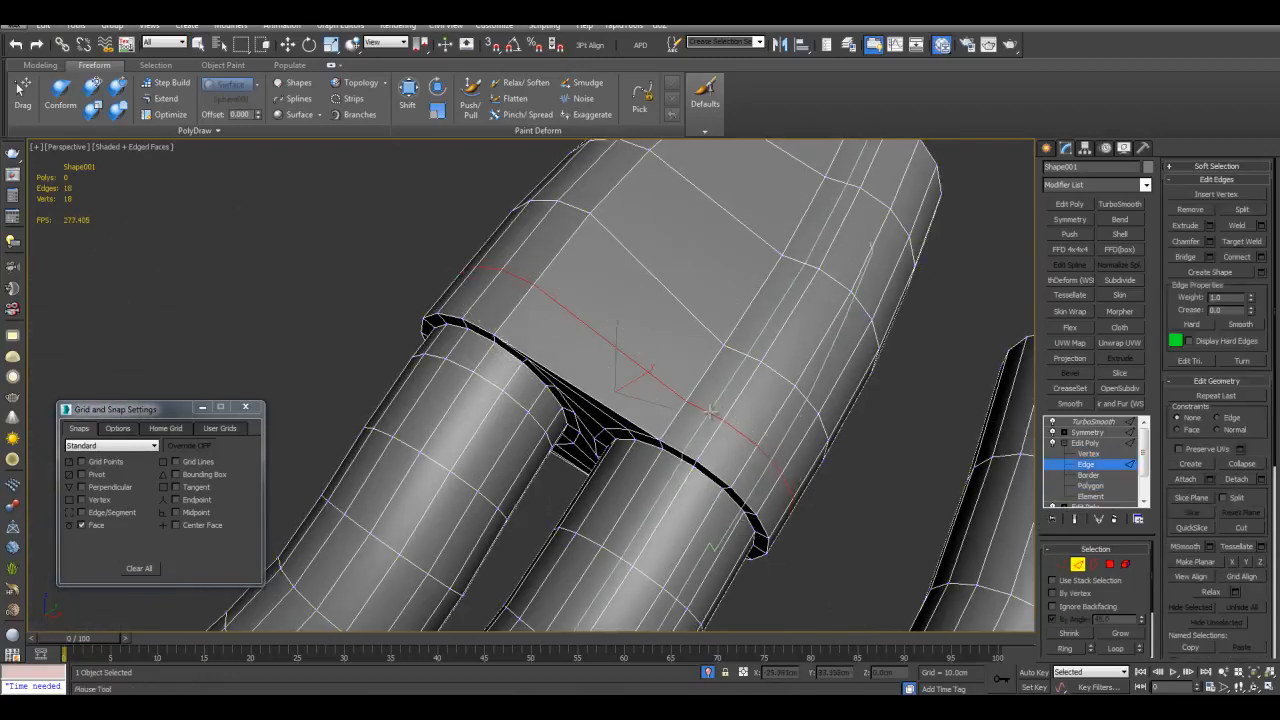
click(688, 424)
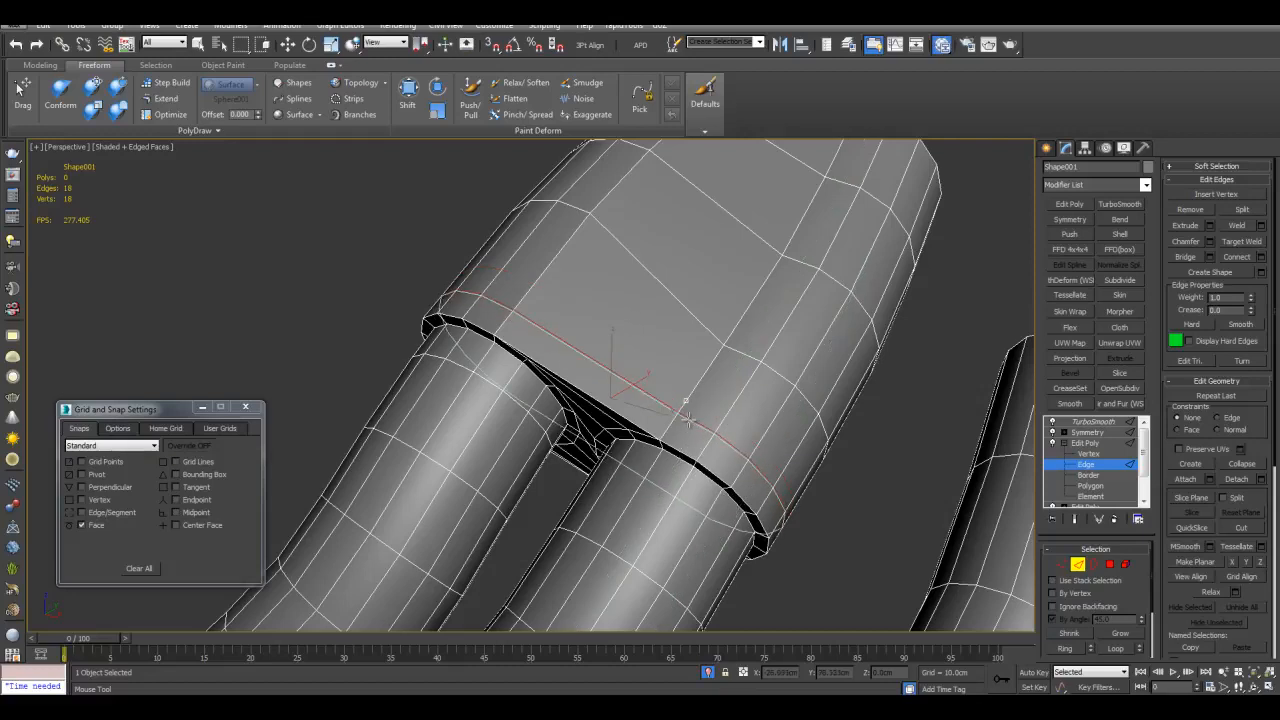
Turn off selection by angle and bevel the lower rim's polygon ring by Local Normal with a height of 0.8 cm.
key(4)
click(679, 424)
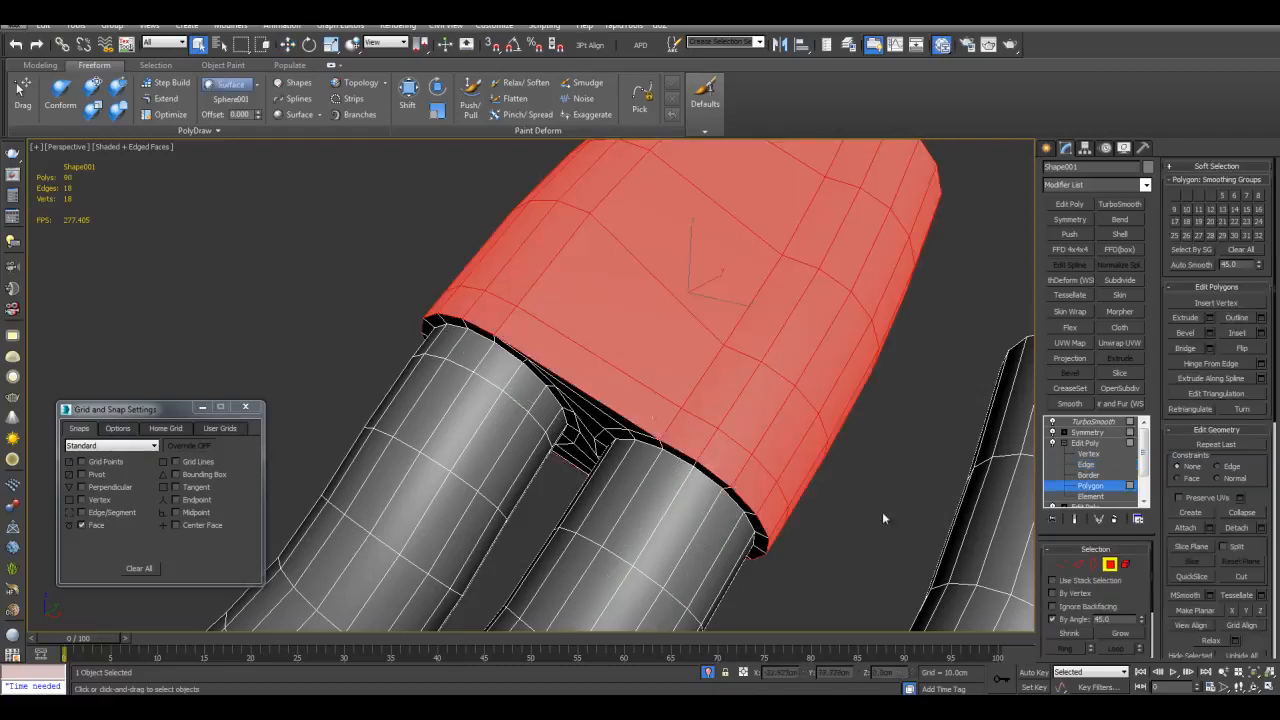
click(1065, 621)
click(652, 436)
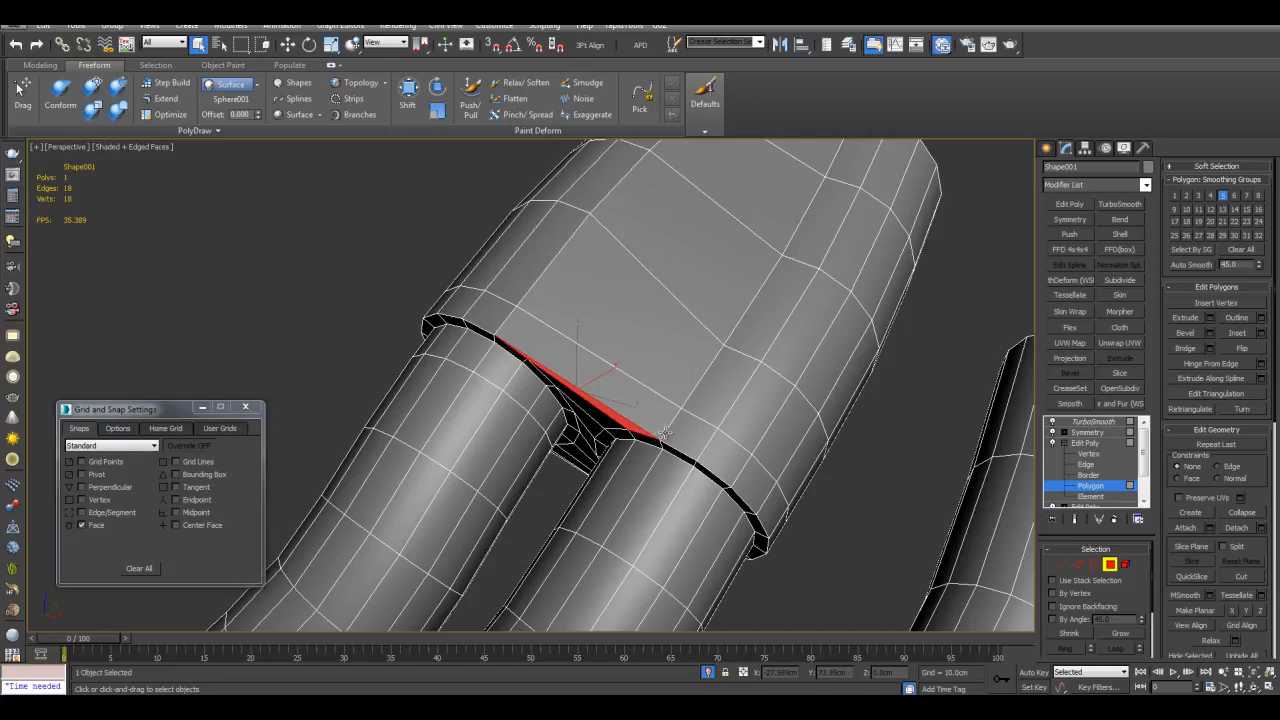
shift+click(638, 408)
alt+middle_drag(638, 408, 668, 390)
key(ctrl+shift+b)
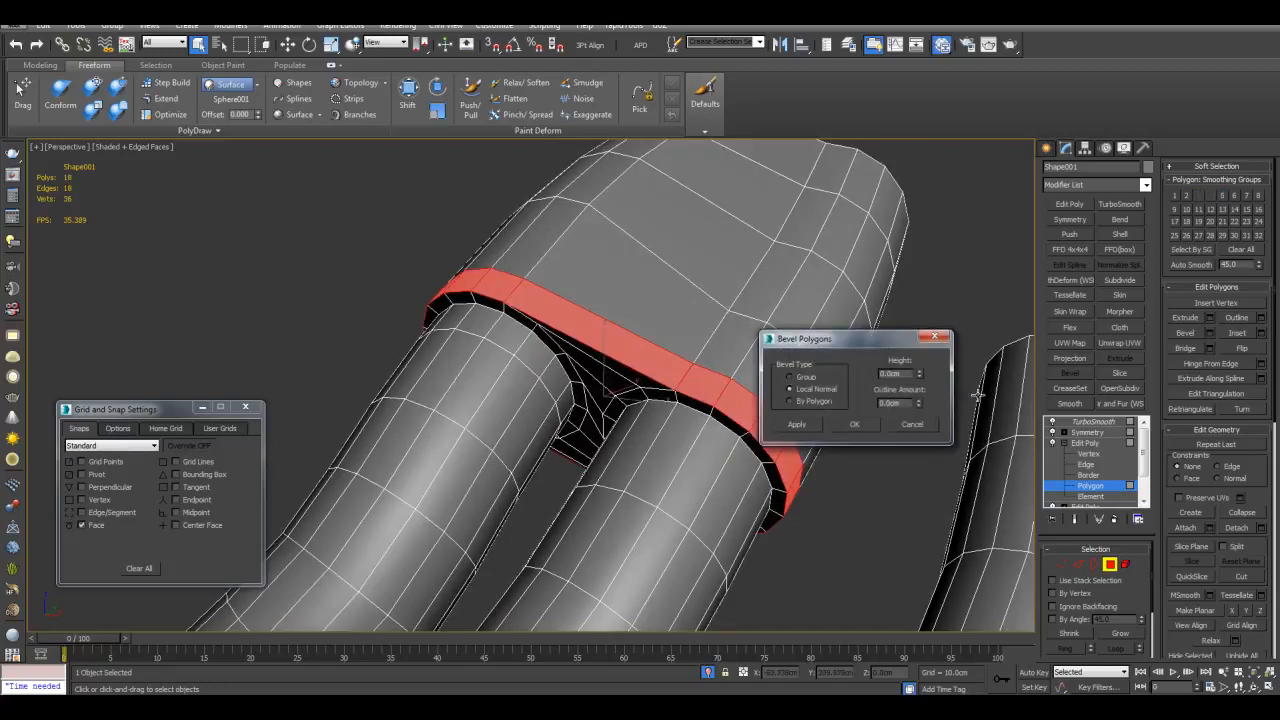
drag(921, 374, 911, 338)
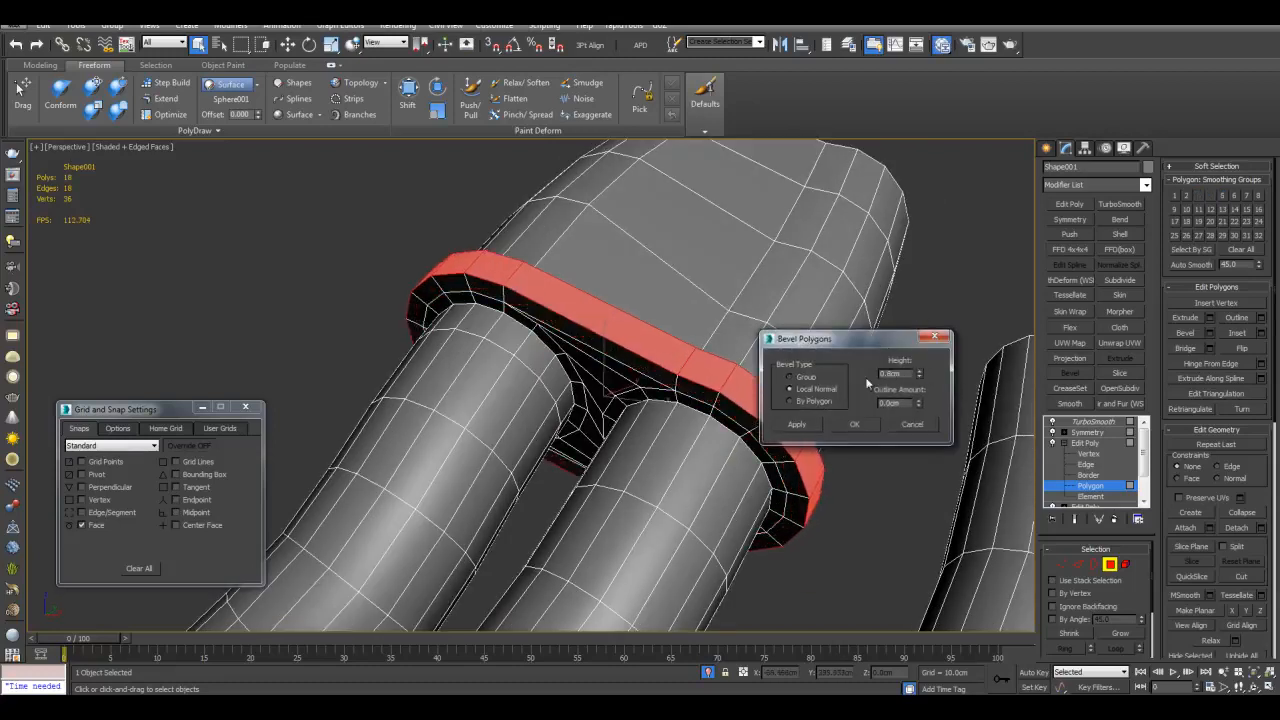
click(857, 428)
Insert a supporting edge loop around the joined shell beside the lower collar and check the smoothed result.
key(1)
alt+middle_drag(800, 400, 749, 427)
key(alt+1)
click(740, 452)
key(w)
key(grave)
key(F4)
scroll(829, 331, down, 5)
key(q)
Bevel the polygon ring at the joined shell's upper end outward into a second collar and check it smoothed.
alt+middle_drag(829, 331, 676, 411)
key(F4)
key(grave)
scroll(662, 386, up, 3)
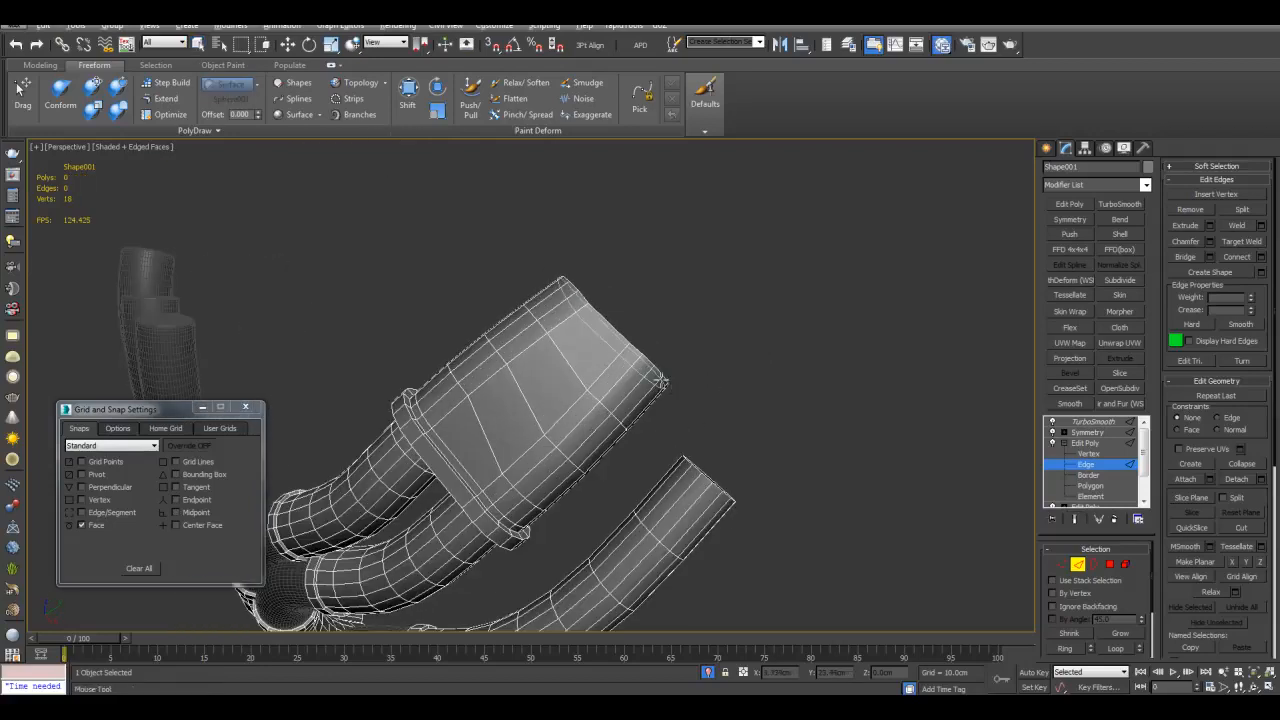
key(q)
scroll(652, 342, up, 2)
key(4)
key(ctrl+shift+b)
click(838, 423)
click(809, 391)
key(F4)
key(grave)
scroll(645, 408, down, 4)
mouse_move(728, 361)
alt+middle_down()
mouse_move(798, 347)
mouse_move(762, 327)
mouse_move(744, 348)
alt+middle_up()
key(F4)
scroll(740, 349, up, 5)
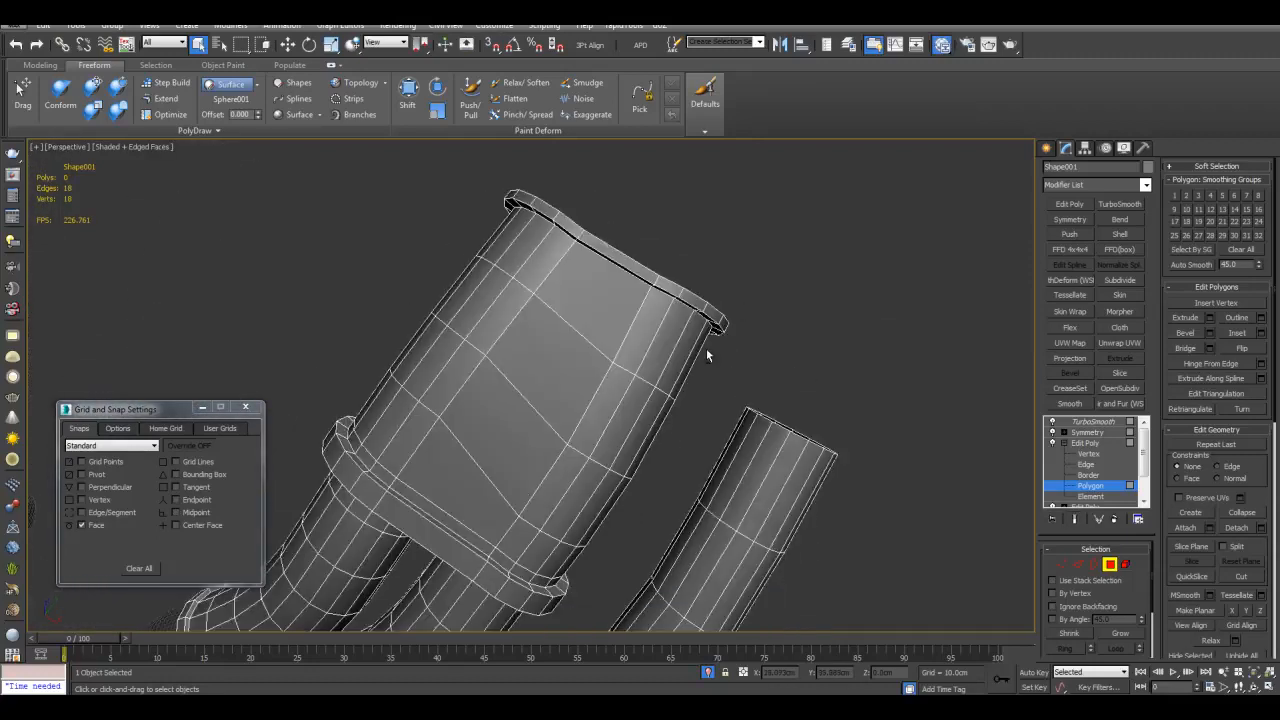
Select the three edge loops around the joined shell's body and center them with Loop Tools.
middle_drag(607, 354, 642, 344)
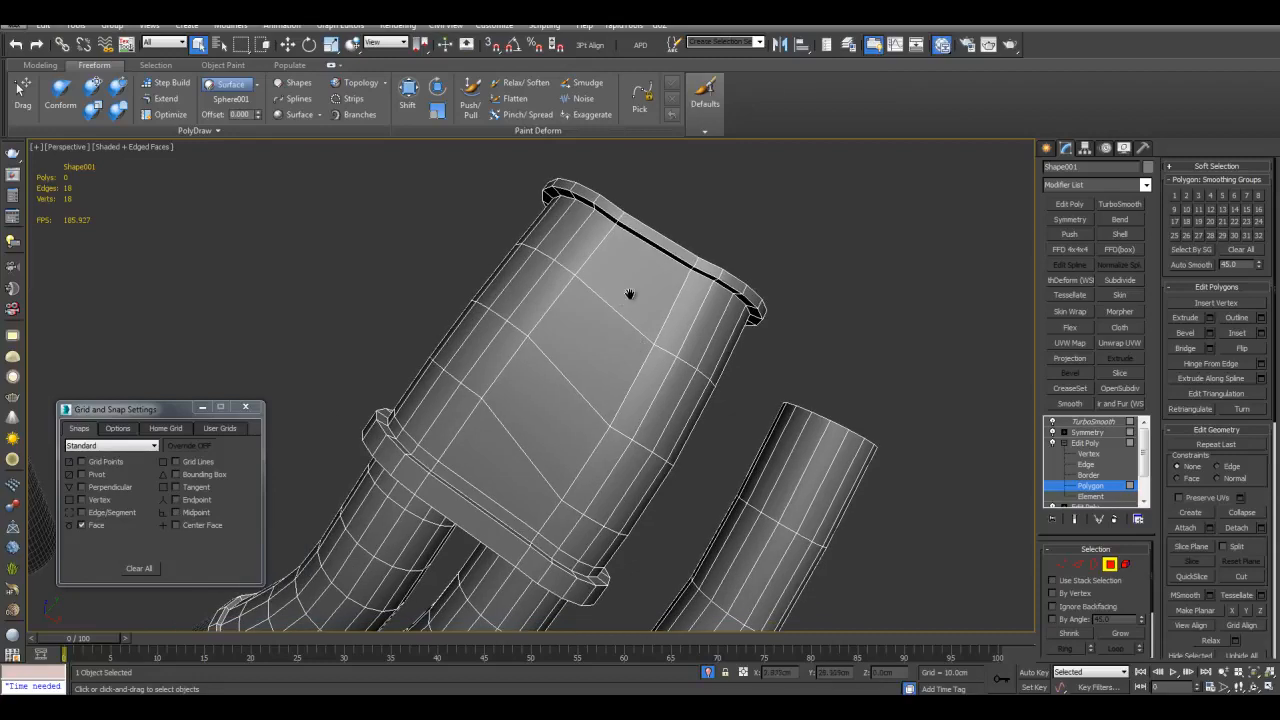
middle_drag(617, 291, 633, 295)
key(2)
click(41, 66)
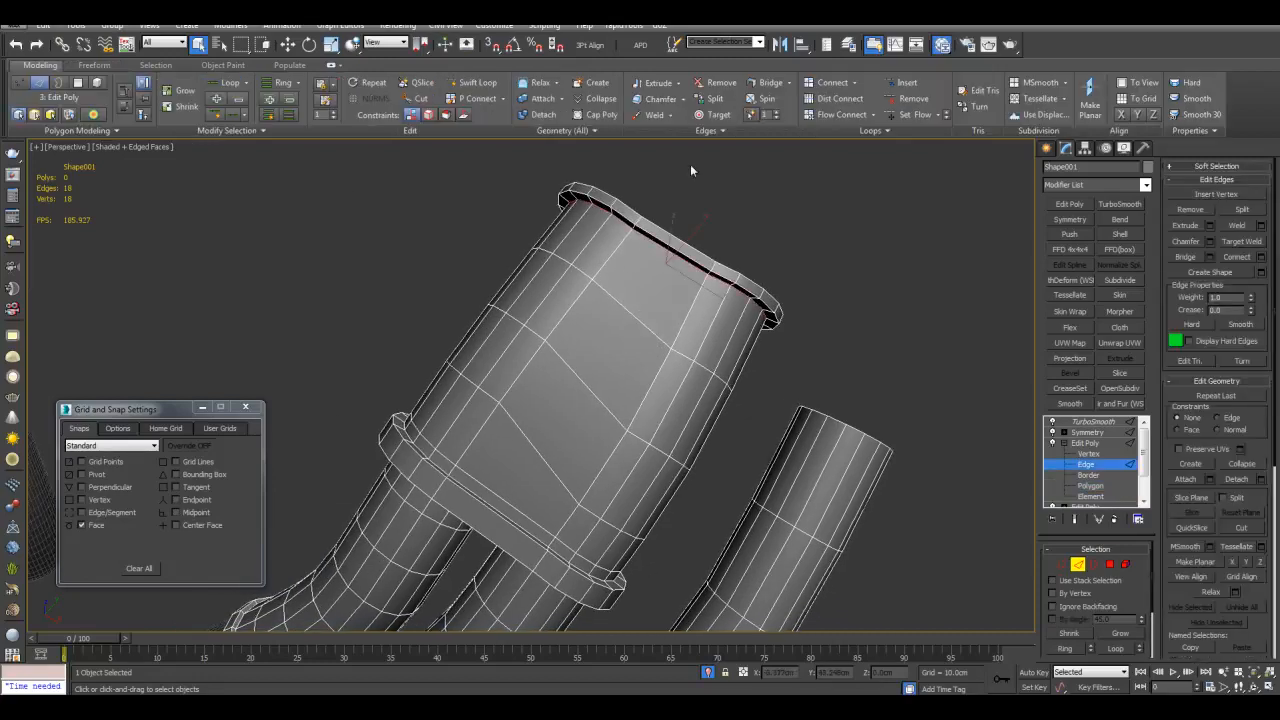
click(873, 130)
click(902, 158)
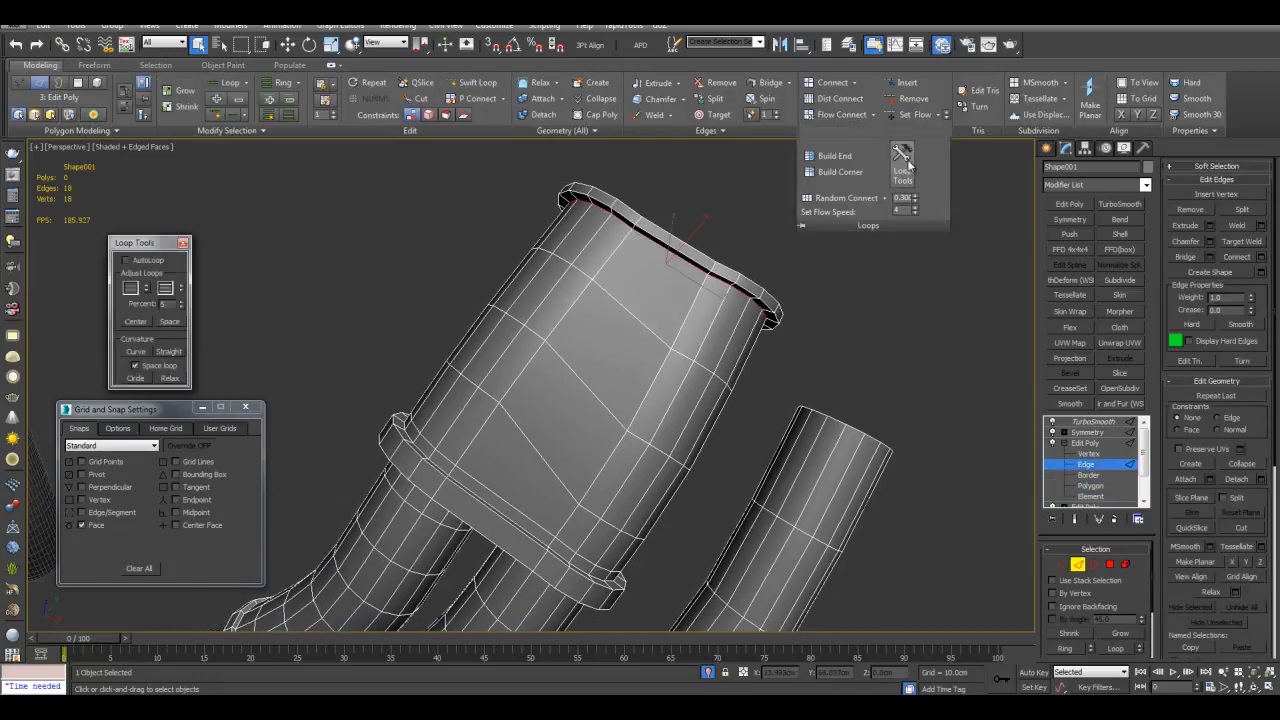
click(663, 338)
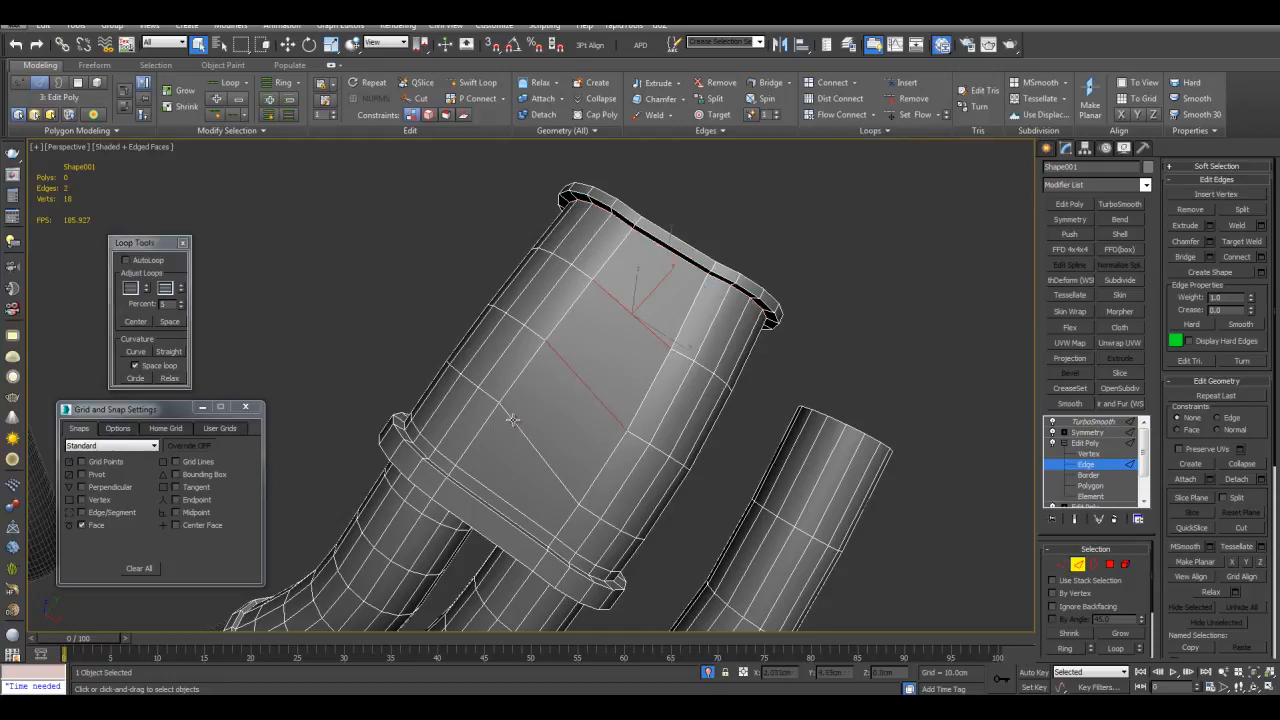
middle_drag(270, 339, 315, 327)
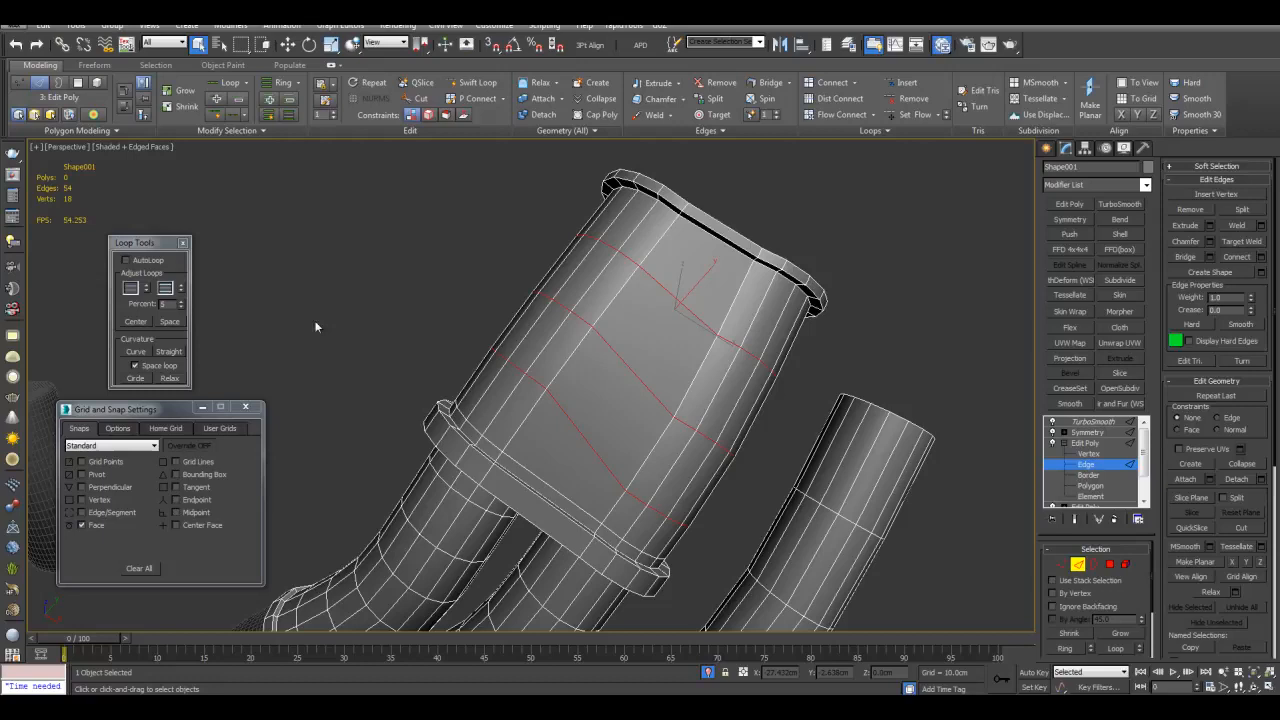
click(132, 322)
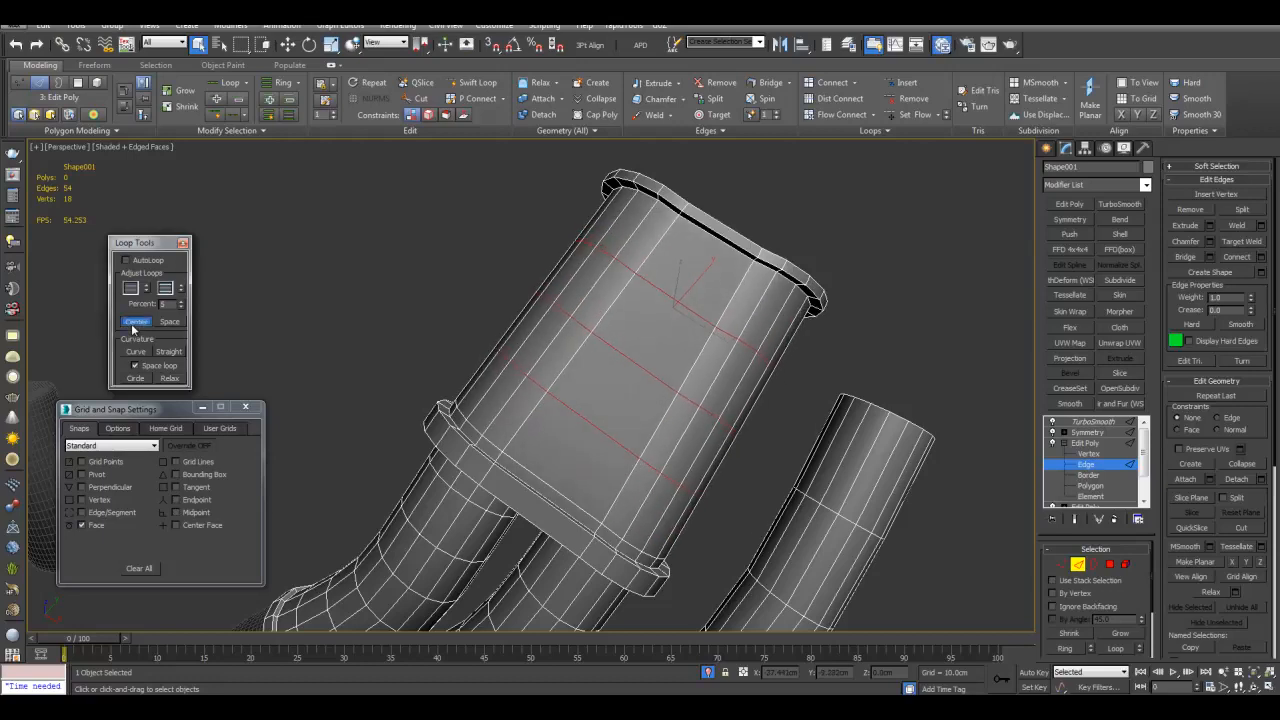
alt+middle_drag(510, 331, 588, 314)
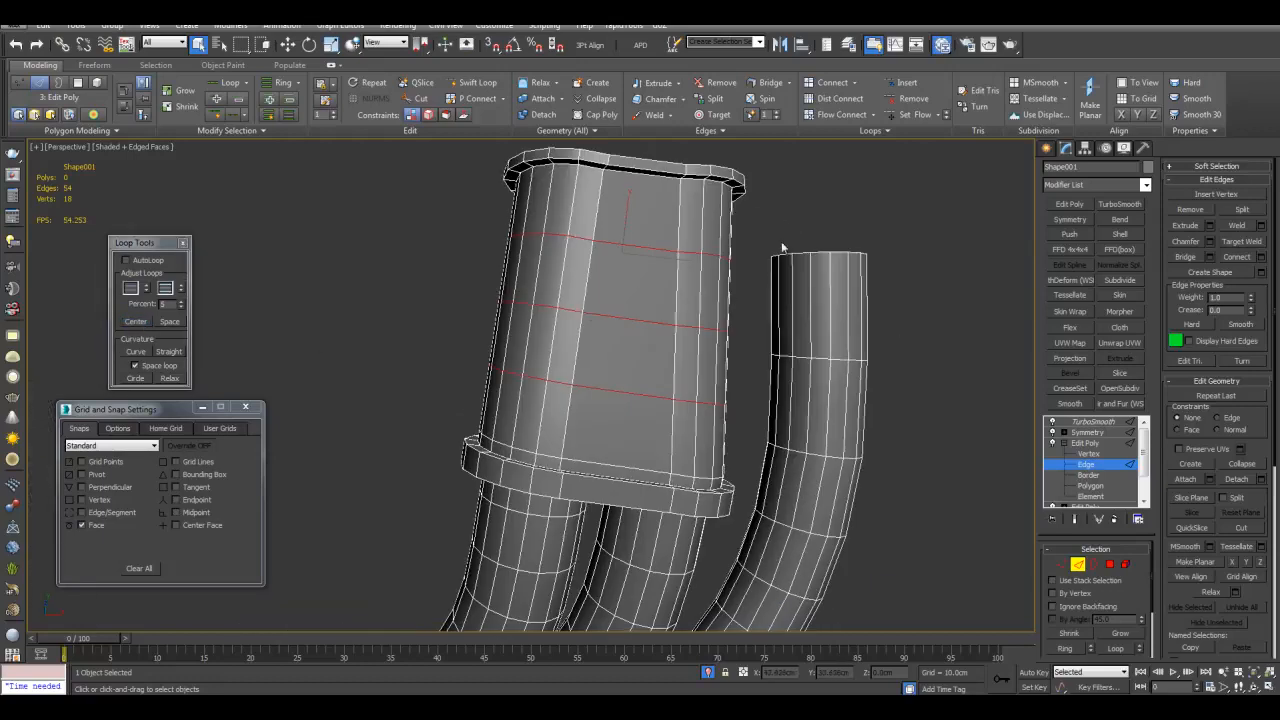
mouse_move(797, 224)
alt+middle_down()
mouse_move(797, 361)
mouse_move(847, 320)
alt+middle_up()
scroll(810, 358, up, 3)
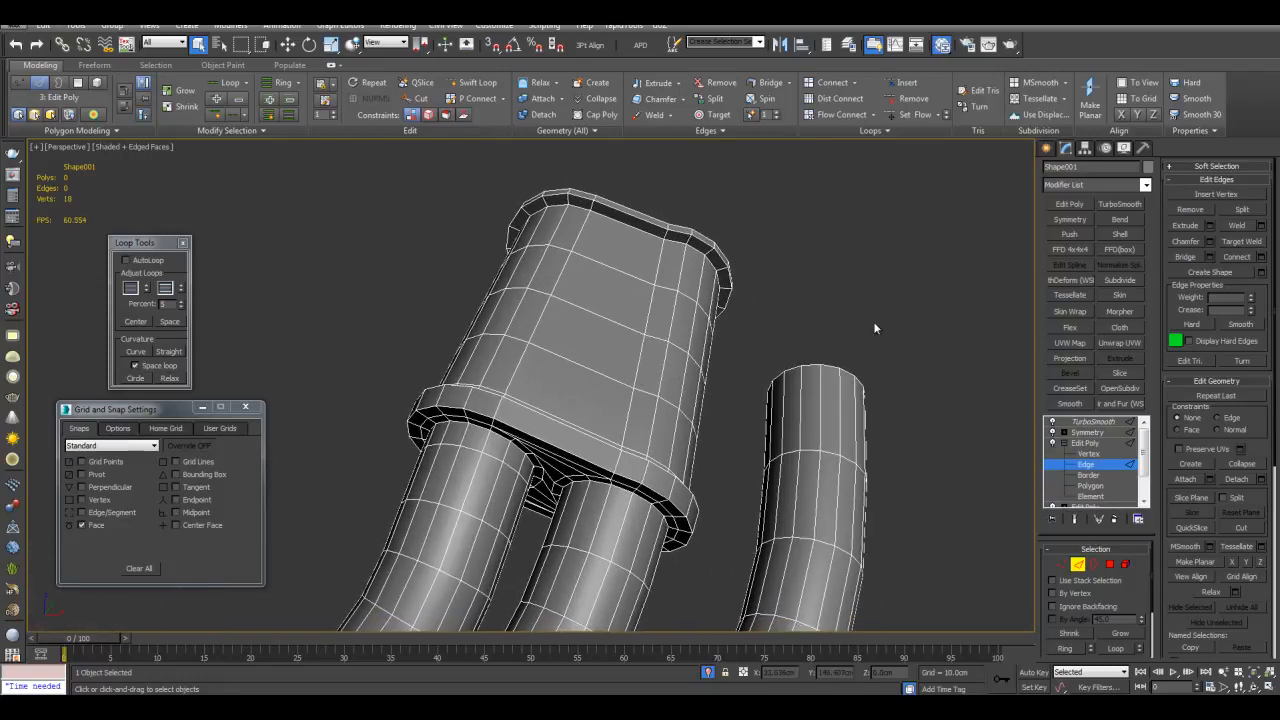
Add another Edit Poly modifier and insert an edge loop just below the joined shell's upper collar.
click(1084, 443)
click(1072, 206)
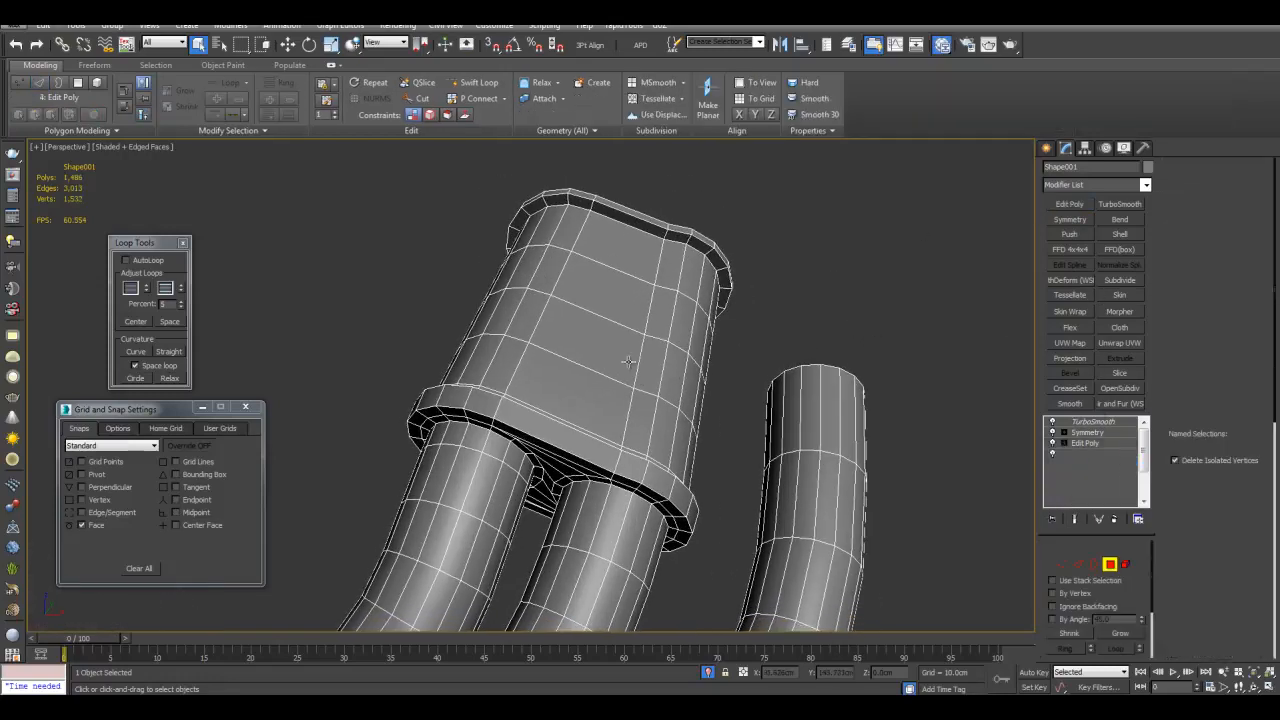
key(4)
click(594, 387)
key(1)
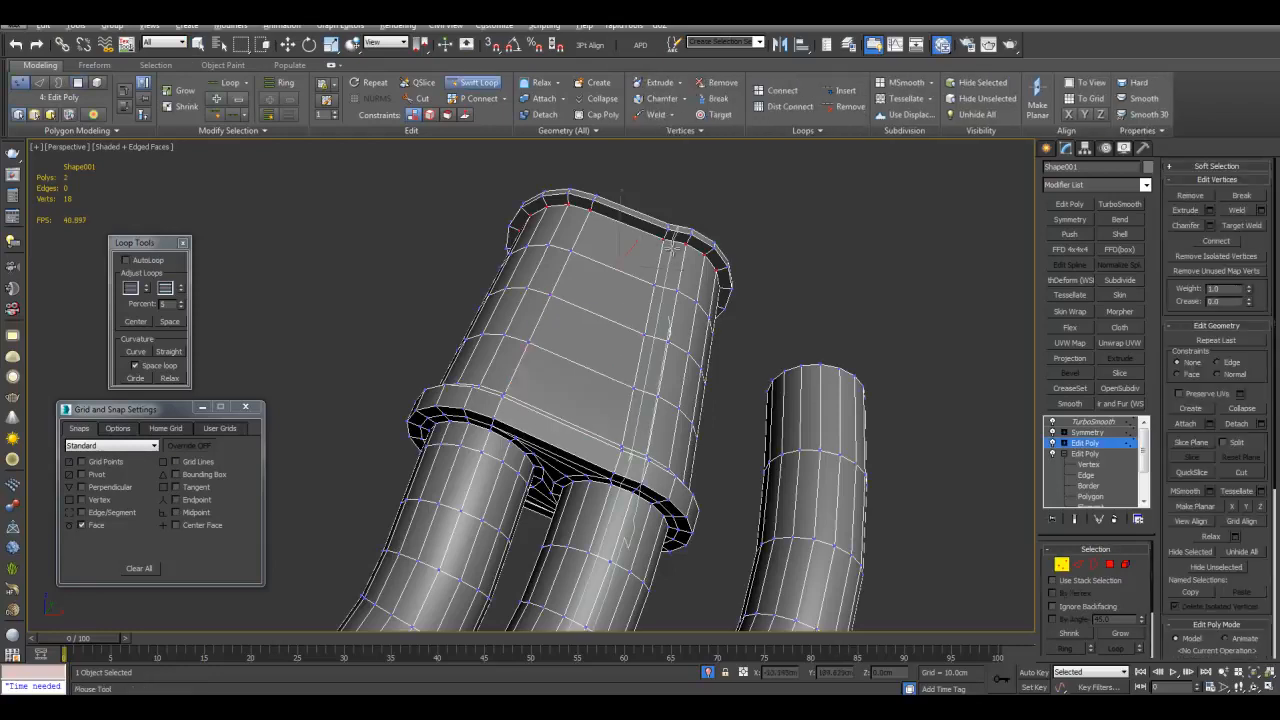
key(2)
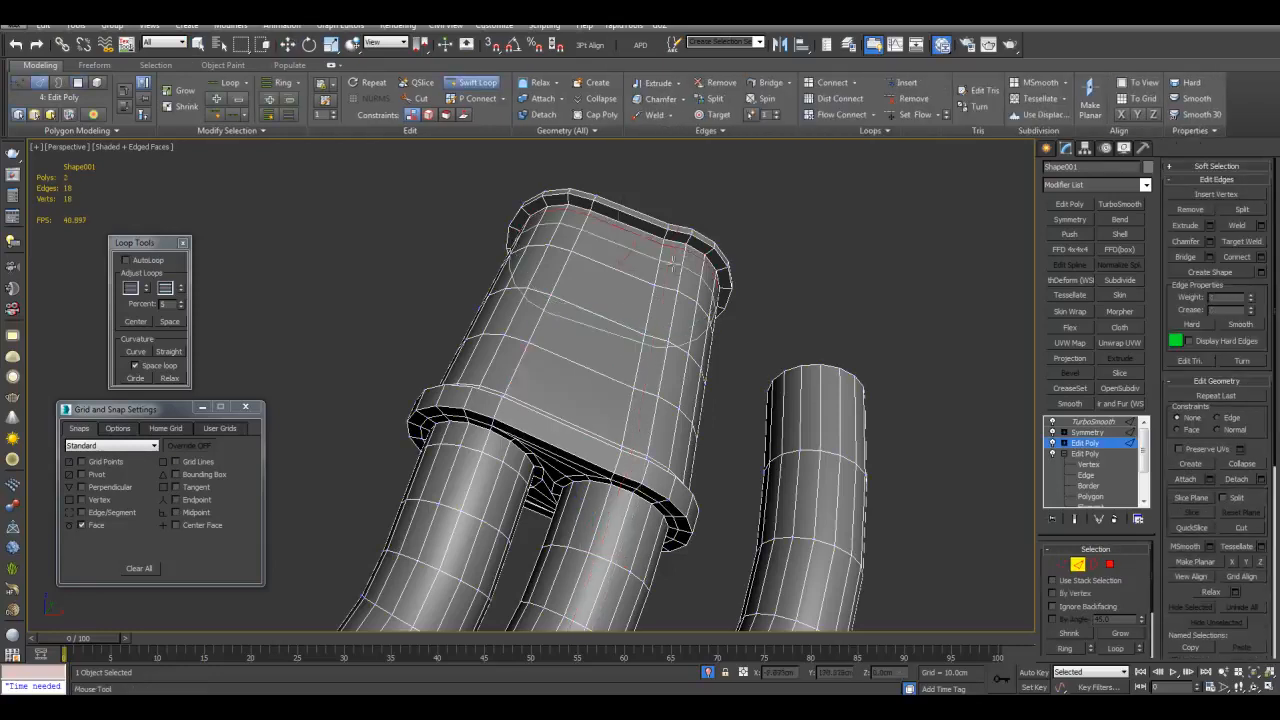
click(683, 250)
alt+middle_drag(683, 250, 650, 335)
key(w)
Bevel the strip of four polygons on the joined shell's flat side by Local Normal with height -1.0 cm and outline -0.35 cm.
key(4)
key(q)
click(603, 474)
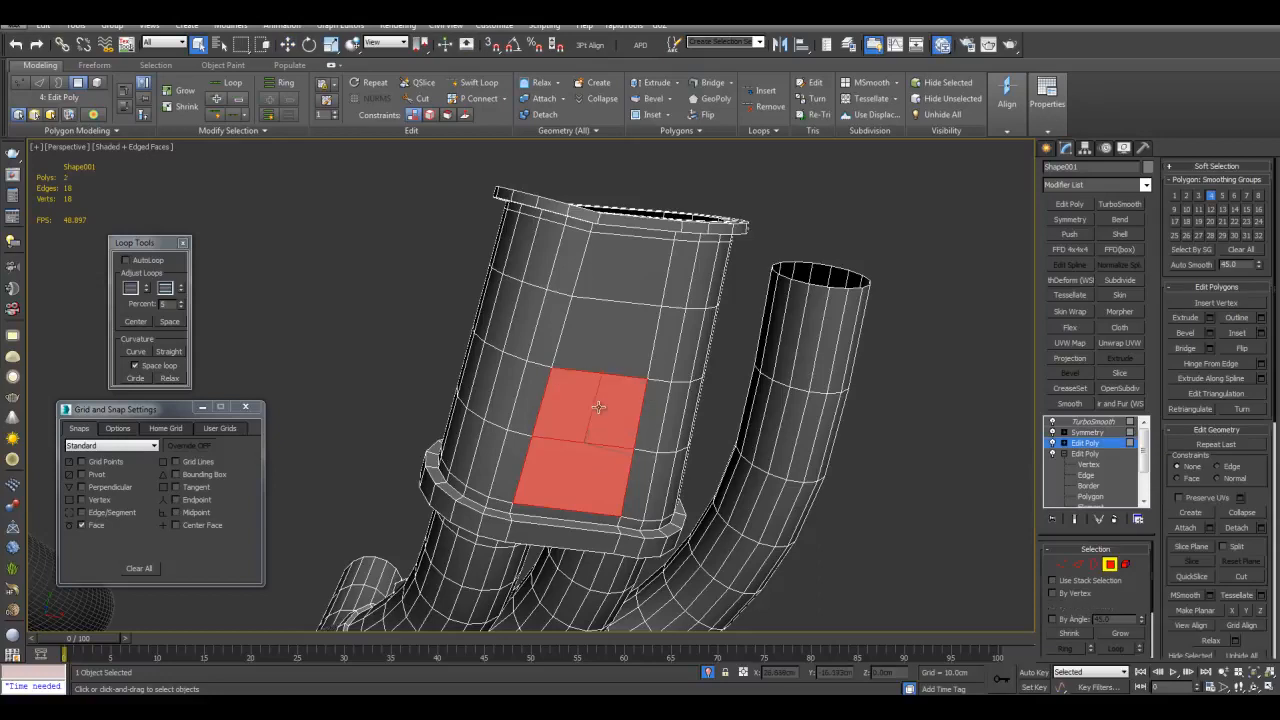
ctrl+click(598, 405)
ctrl+click(604, 325)
ctrl+click(608, 273)
alt+middle_drag(610, 270, 656, 298)
key(ctrl+shift+b)
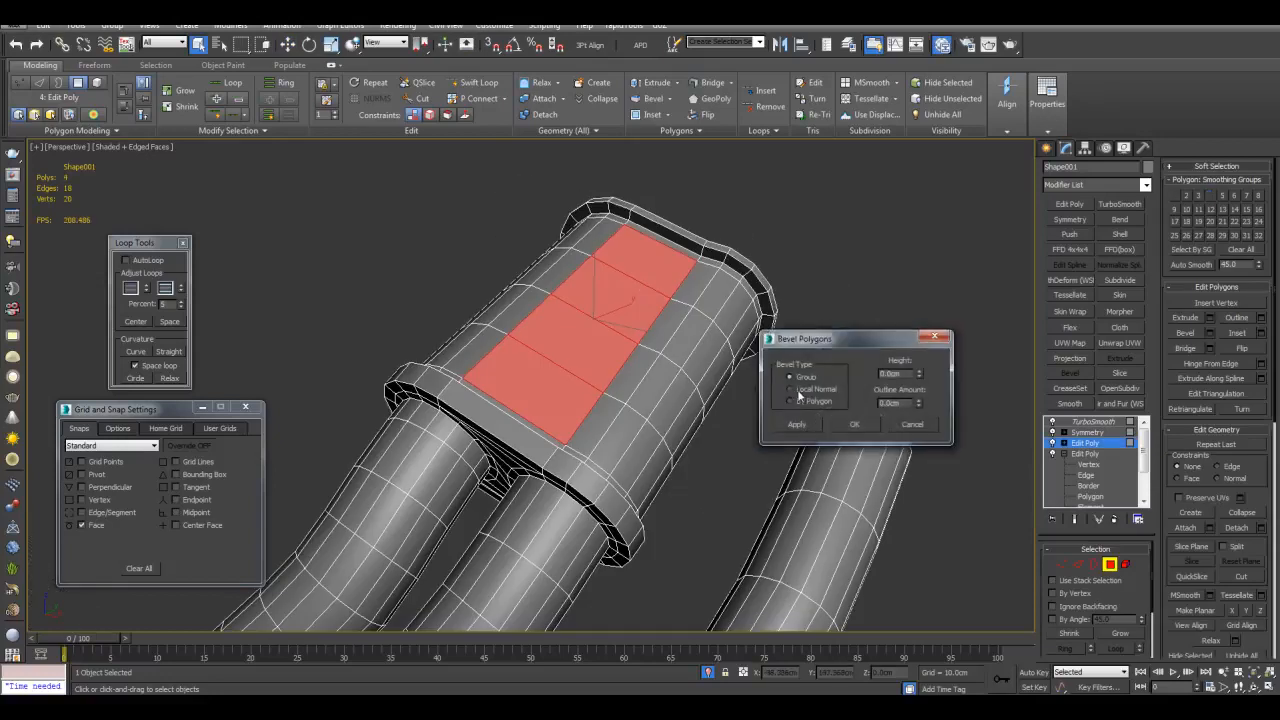
key(F4)
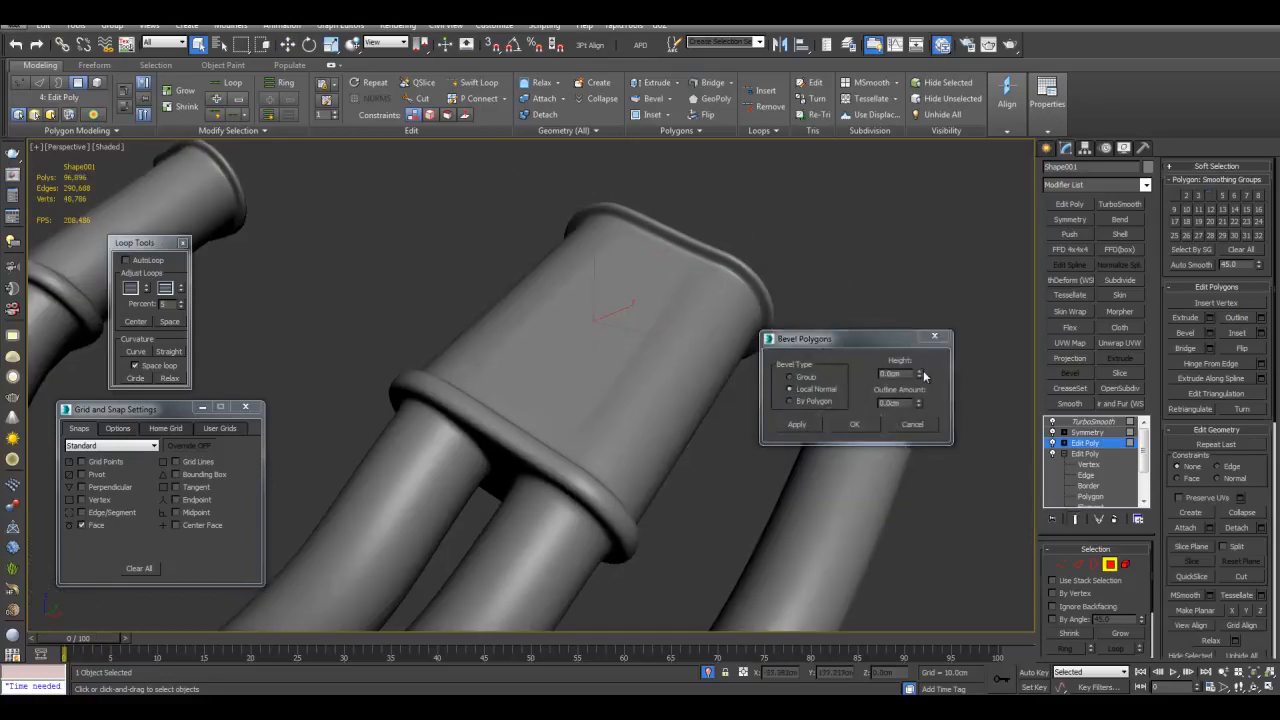
drag(920, 375, 916, 390)
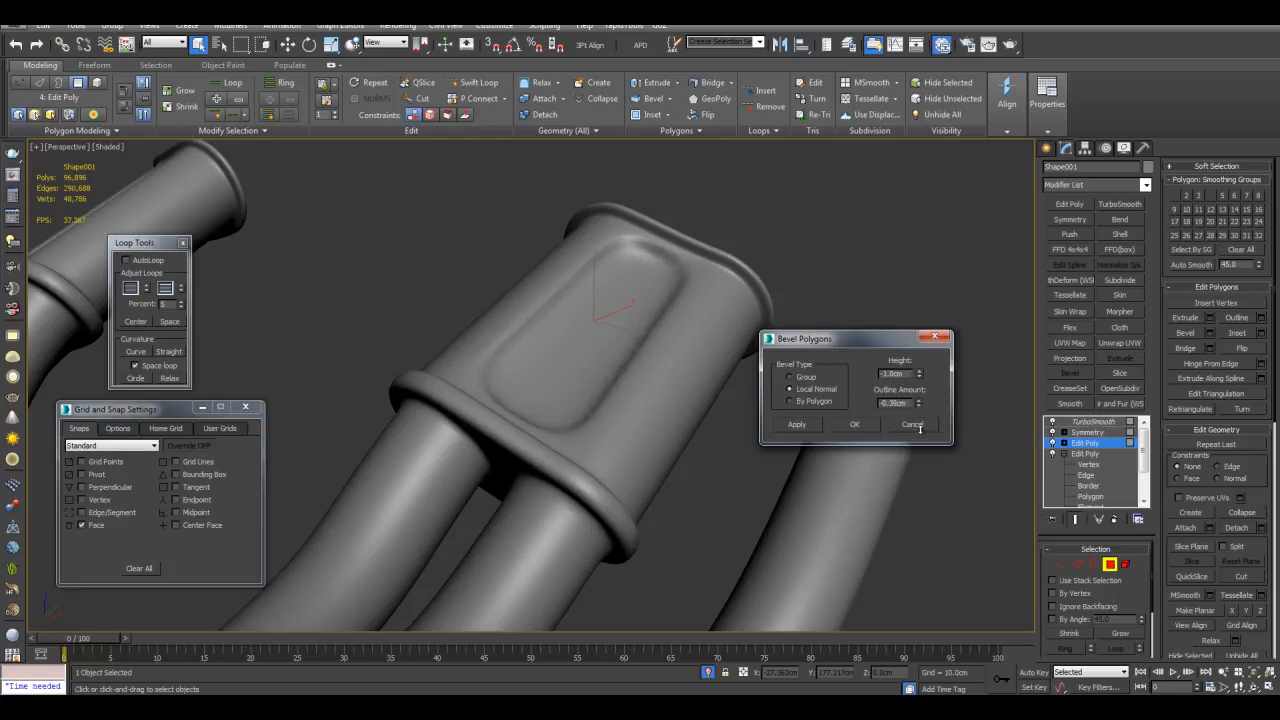
click(861, 426)
scroll(878, 334, down, 5)
alt+middle_drag(844, 293, 945, 303)
key(4)
Select the dark middle tube segments and add an Edit Poly modifier between their Editable Poly and Symmetry.
scroll(779, 345, up, 3)
scroll(906, 374, up, 5)
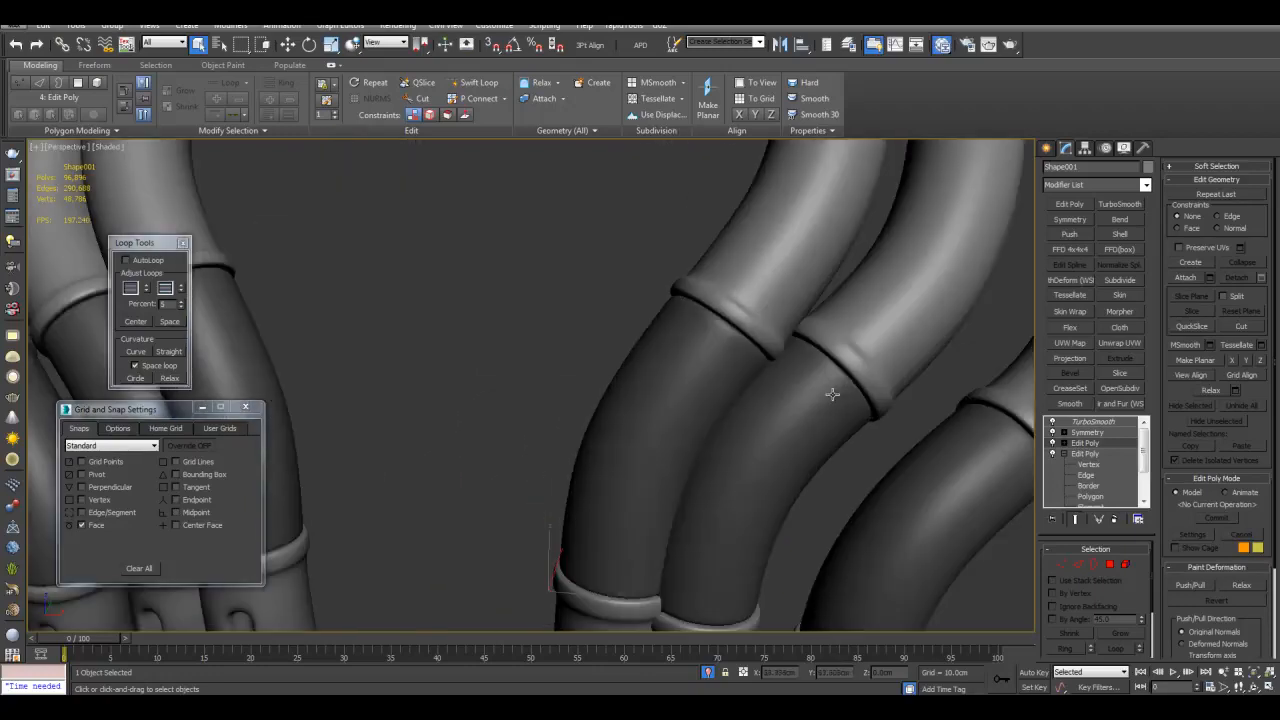
key(F4)
middle_drag(683, 397, 740, 380)
click(678, 408)
mouse_move(678, 408)
middle_down()
mouse_move(701, 382)
mouse_move(672, 388)
middle_up()
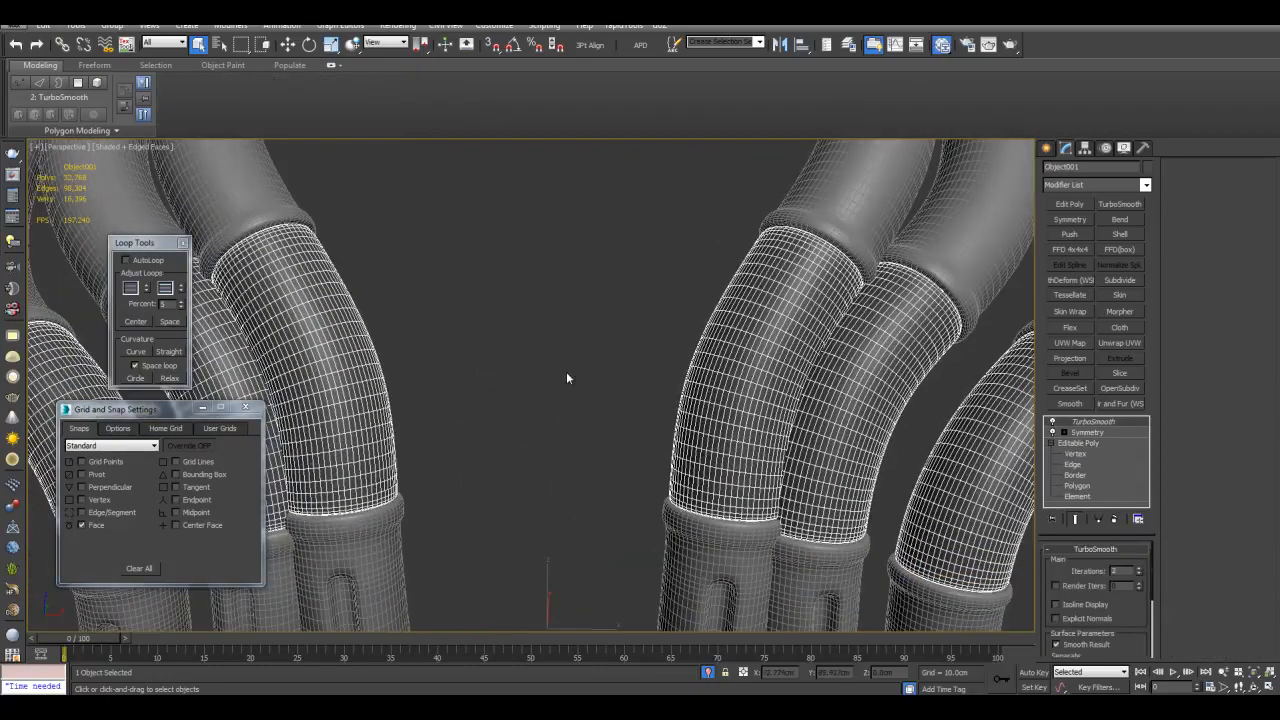
click(1055, 442)
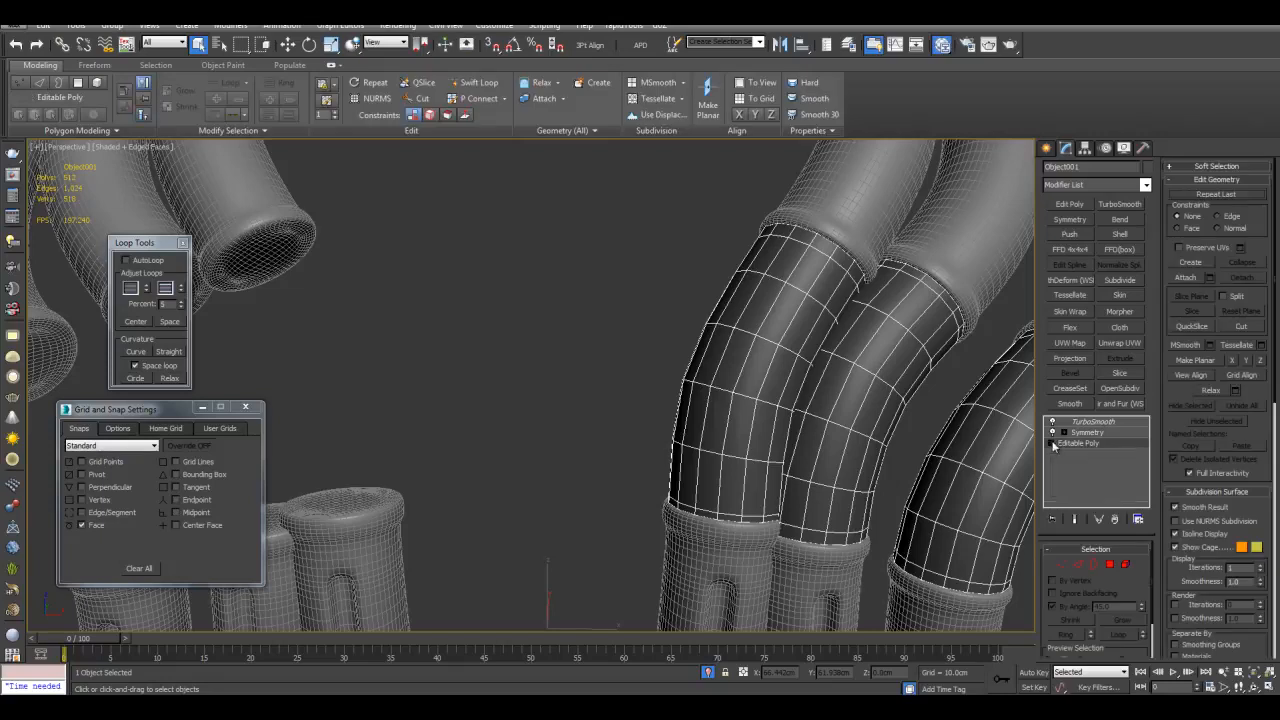
click(1069, 204)
alt+middle_drag(963, 255, 540, 314)
key(2)
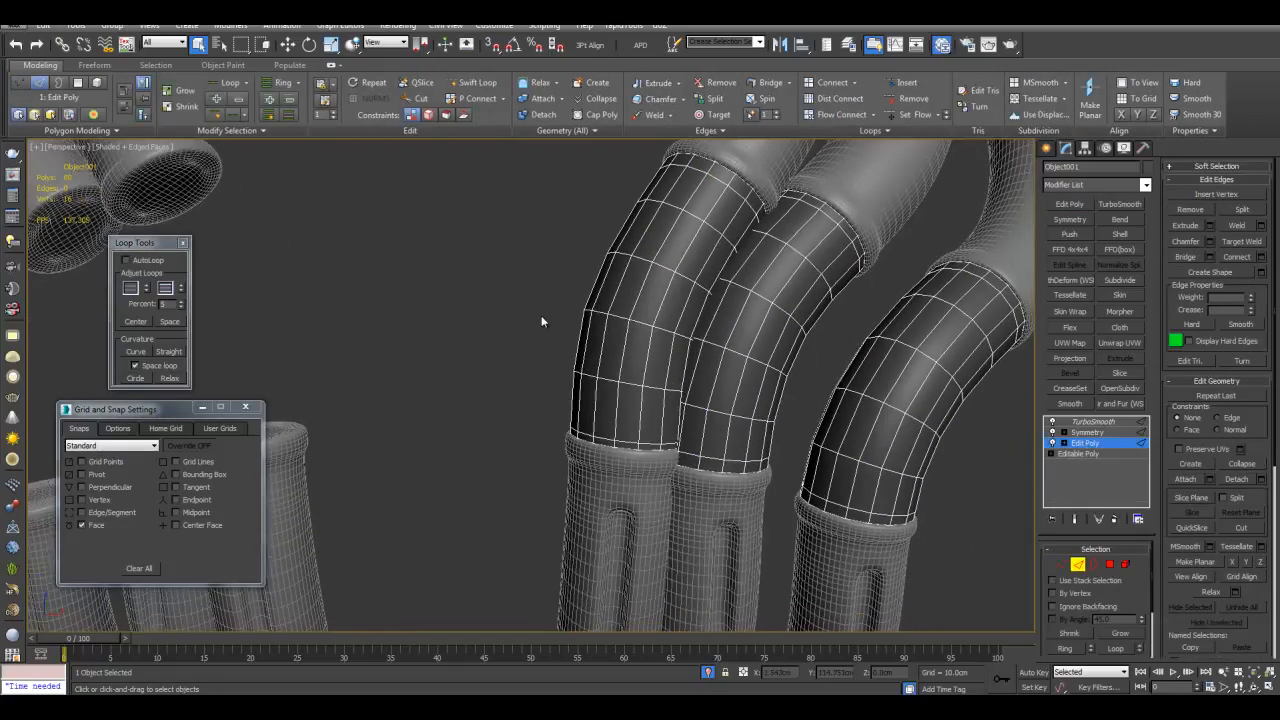
Insert an edge loop around the lower half of the innermost dark tube and apply Set Flow to it.
scroll(630, 296, up, 3)
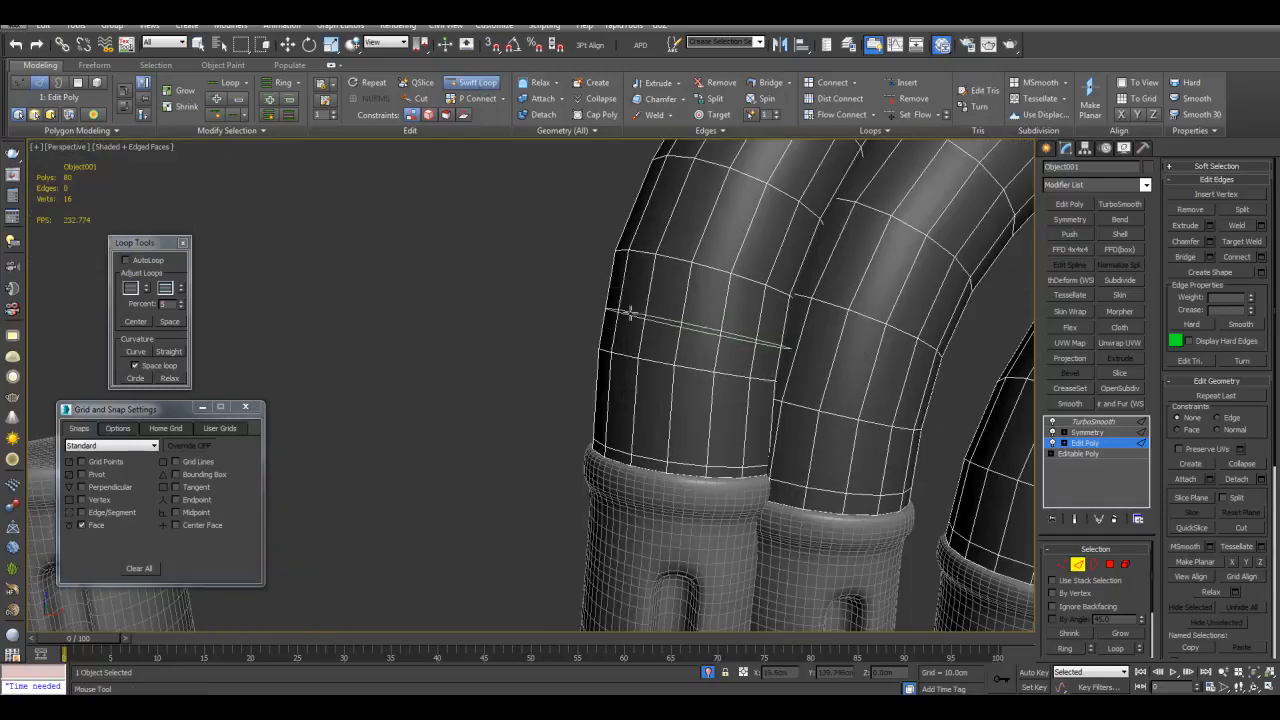
click(930, 117)
key(w)
alt+middle_drag(660, 240, 625, 287)
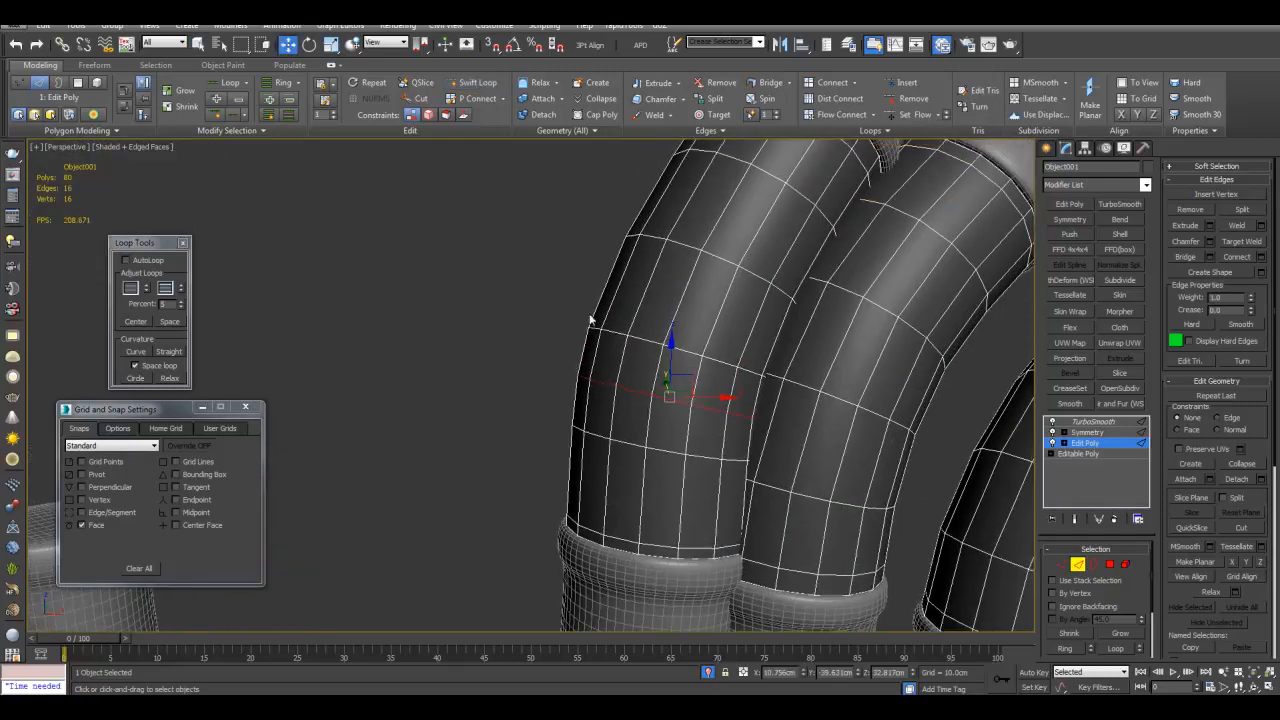
Insert additional edge loops along the innermost dark tube and fit them to its curvature with Set Flow.
alt+middle_drag(573, 363, 619, 365)
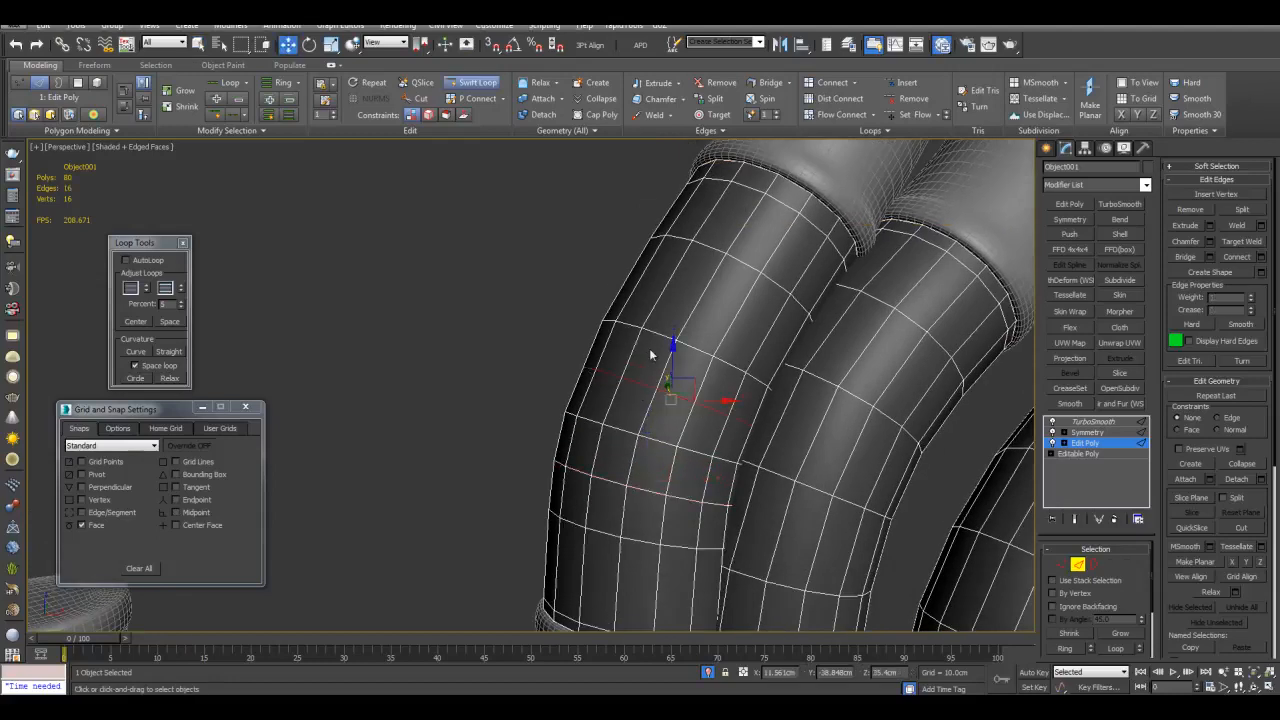
scroll(634, 372, up, 2)
click(918, 116)
scroll(544, 371, down, 4)
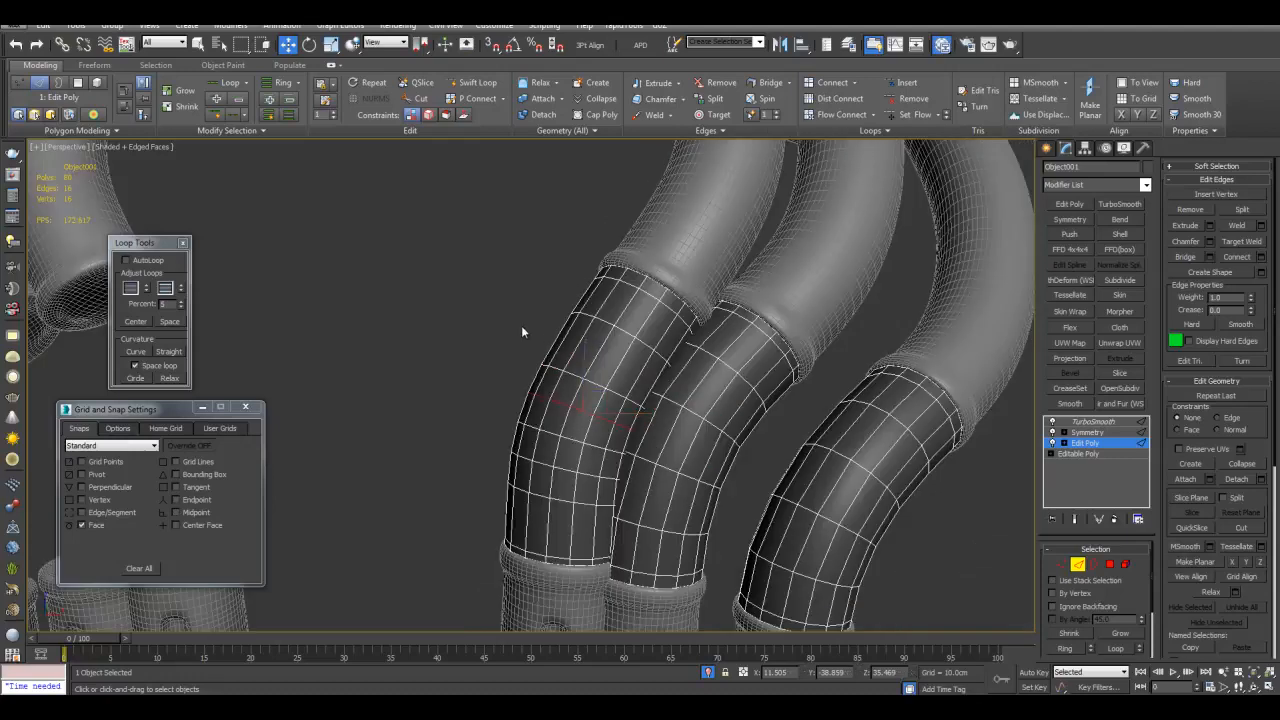
right_click(558, 521)
middle_drag(558, 521, 650, 503)
scroll(650, 503, up, 3)
Add a second Edit Poly modifier, select a three-by-three polygon block on the innermost dark tube's inner side, and set the Face constraint.
key(2)
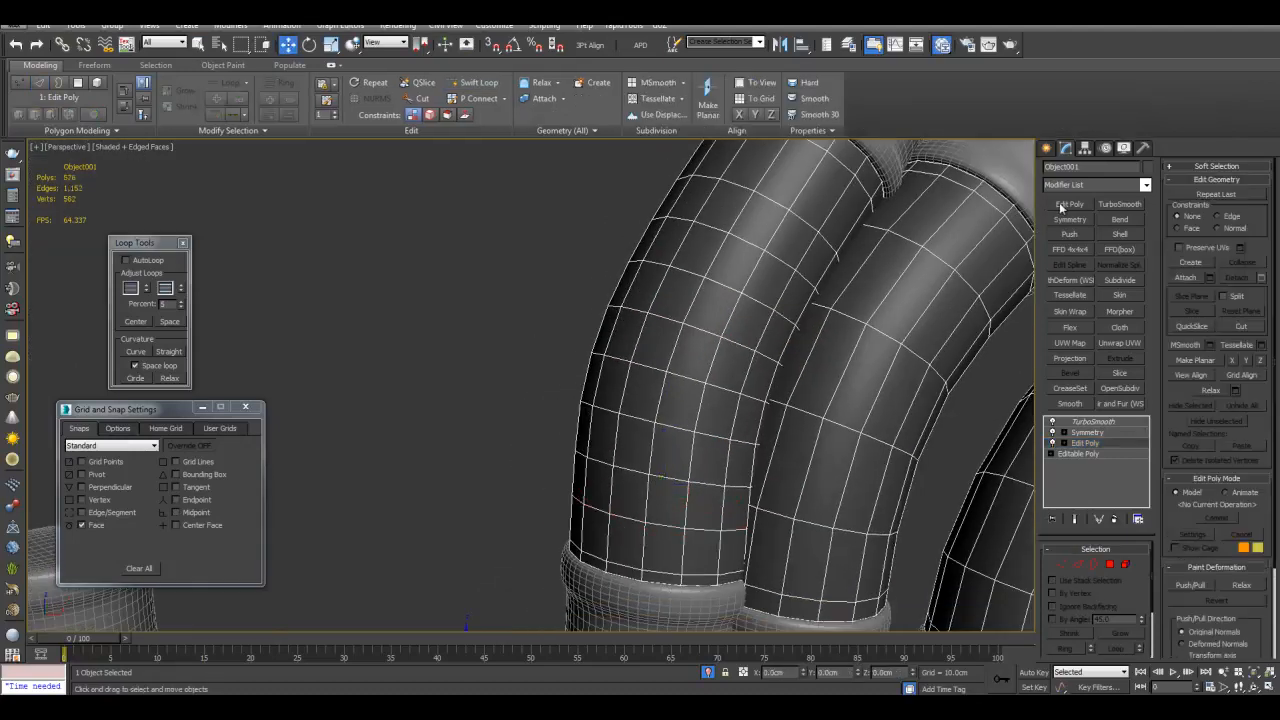
click(1060, 206)
key(4)
key(q)
click(597, 375)
key(z)
alt+middle_drag(579, 375, 700, 415)
scroll(700, 374, down, 4)
scroll(520, 331, up, 1)
key(F2)
click(1116, 634)
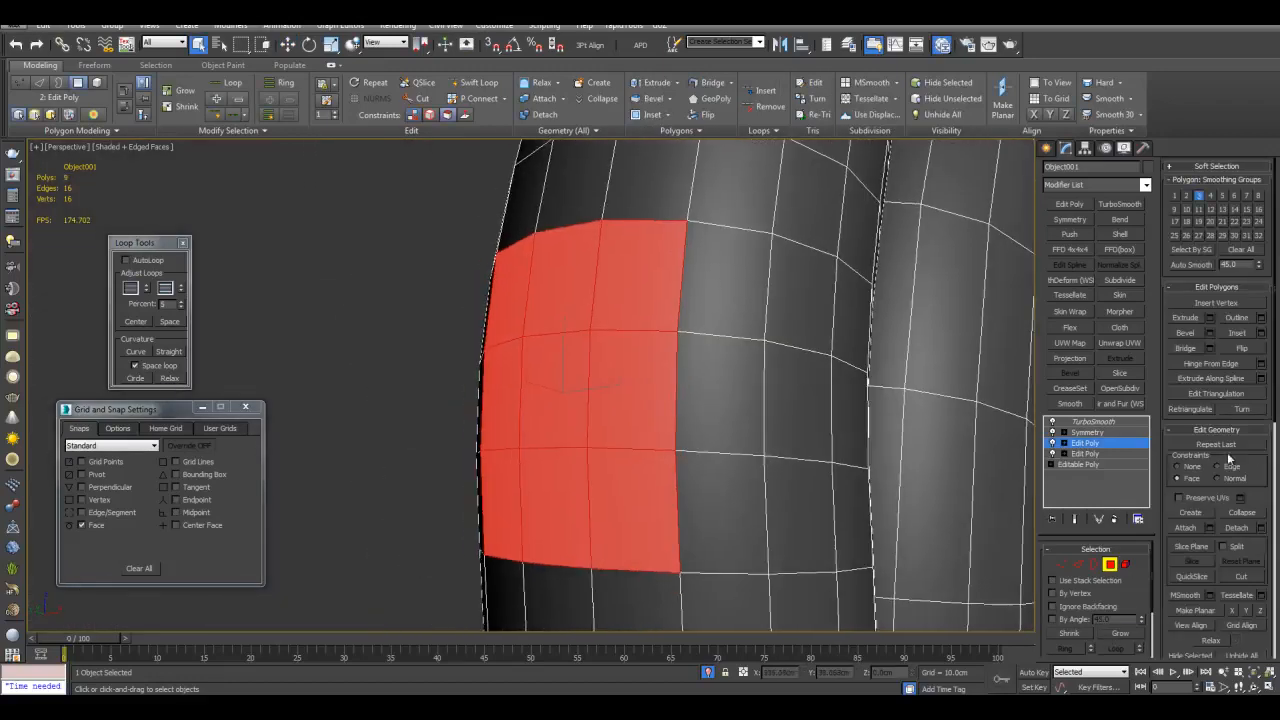
click(1178, 478)
Delete the selected polygon block, round the hole's border edges into a circle, and adjust their size and position.
alt+middle_drag(823, 426, 660, 310)
drag(627, 279, 629, 282)
key(shift+c)
alt+middle_drag(635, 281, 627, 328)
key(ctrl+z)
key(Delete)
key(2)
key(c)
key(r)
drag(557, 357, 548, 365)
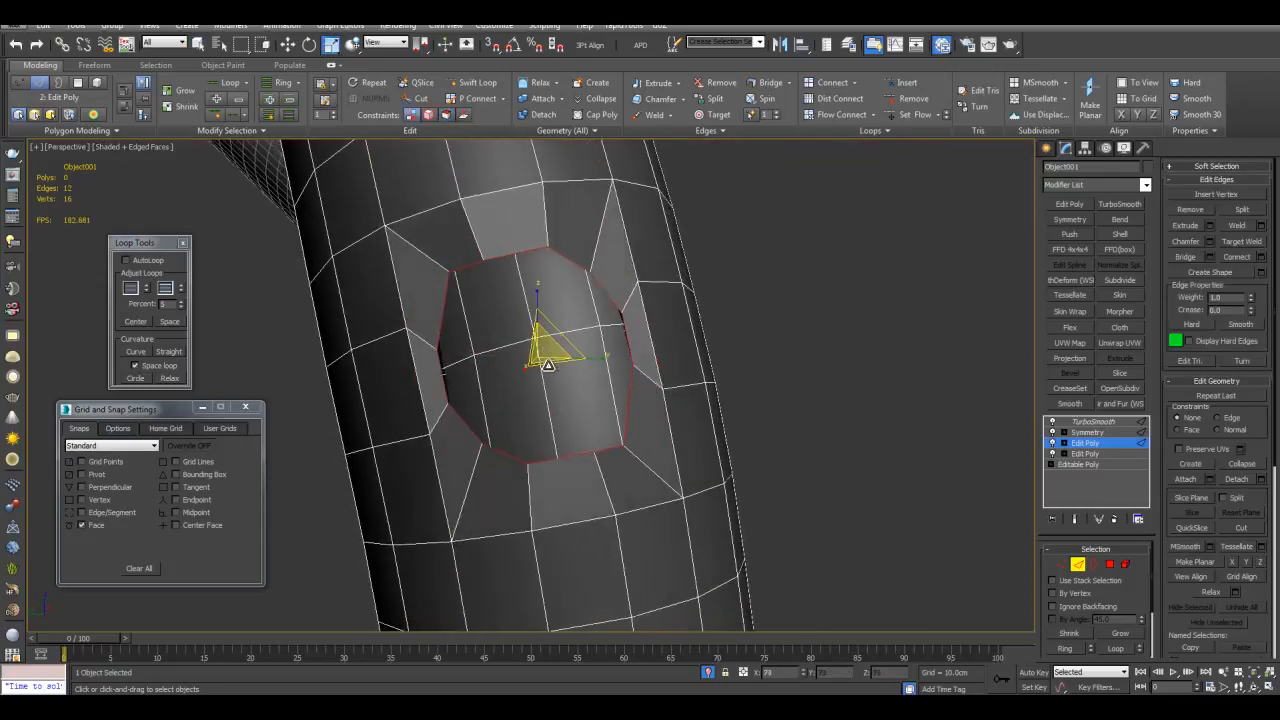
alt+middle_drag(613, 381, 520, 363)
drag(577, 343, 559, 341)
alt+middle_drag(558, 341, 621, 352)
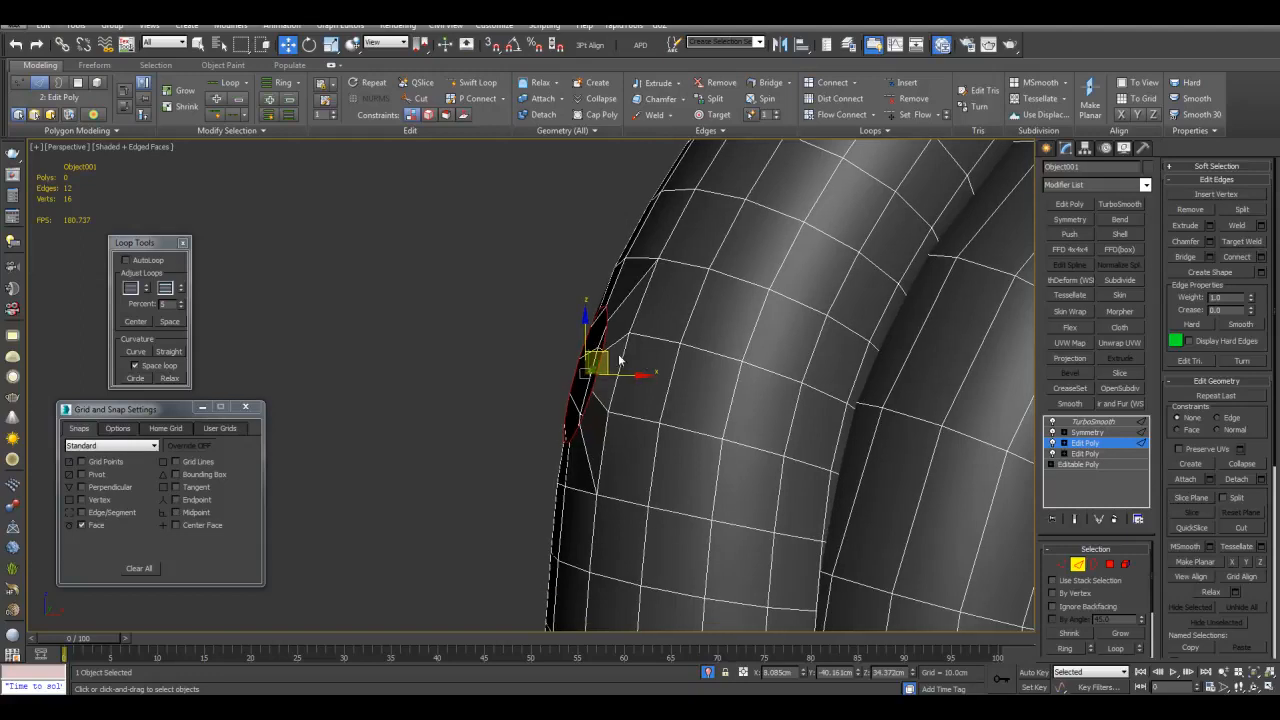
Extrude the hole's border edges toward the mirror plane, straighten the end, and extend it to form a joined crossbar.
shift+drag(585, 345, 522, 330)
key(F4)
scroll(559, 341, down, 4)
middle_drag(560, 343, 611, 342)
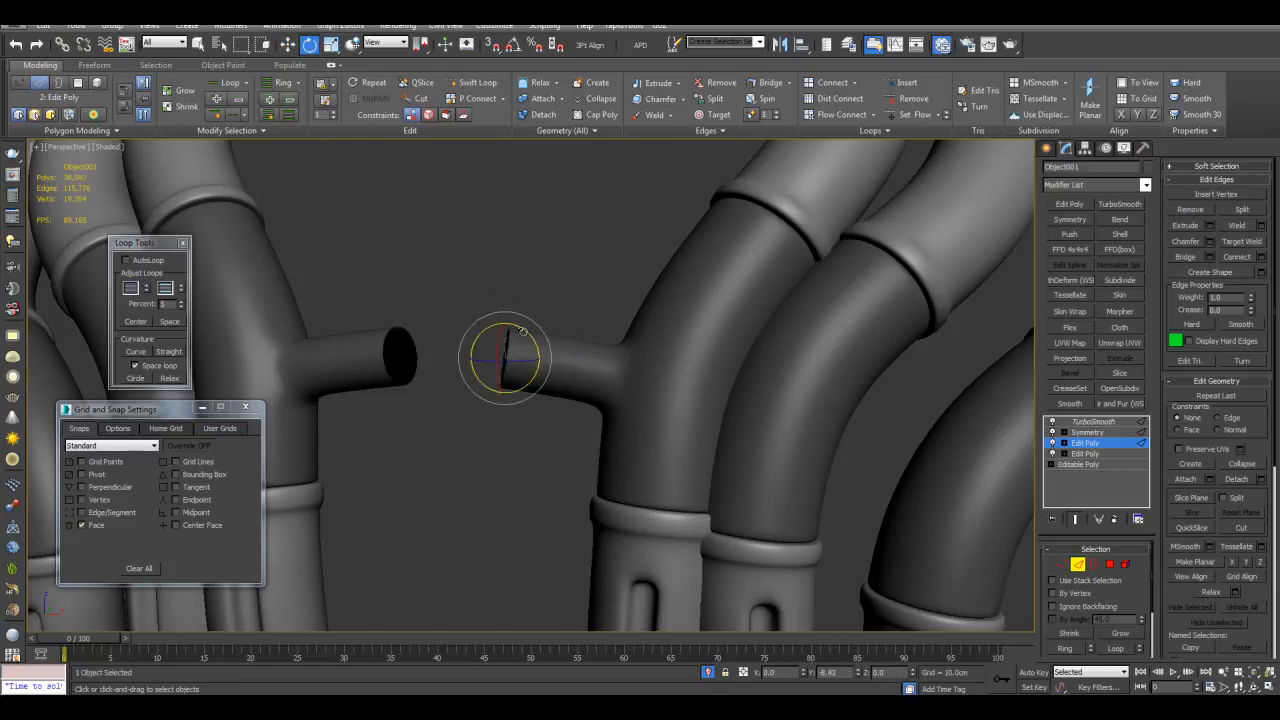
alt+middle_drag(525, 343, 532, 340)
shift+drag(513, 343, 466, 339)
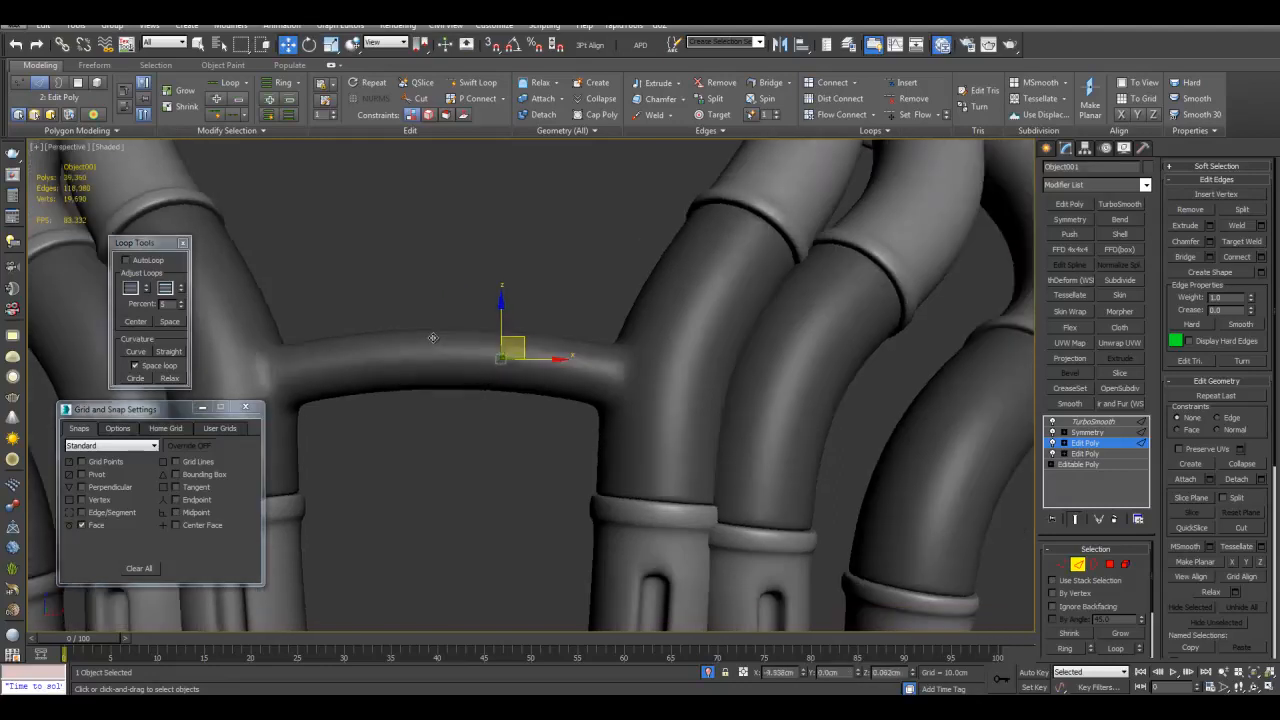
mouse_move(496, 300)
alt+middle_down()
mouse_move(686, 388)
mouse_move(783, 363)
mouse_move(610, 340)
mouse_move(577, 374)
mouse_move(546, 363)
mouse_move(588, 332)
mouse_move(591, 352)
alt+middle_up()
Insert a supporting edge loop where the crossbar meets the dark tube and check the smoothed result.
scroll(612, 358, up, 2)
key(q)
key(F4)
scroll(591, 355, up, 2)
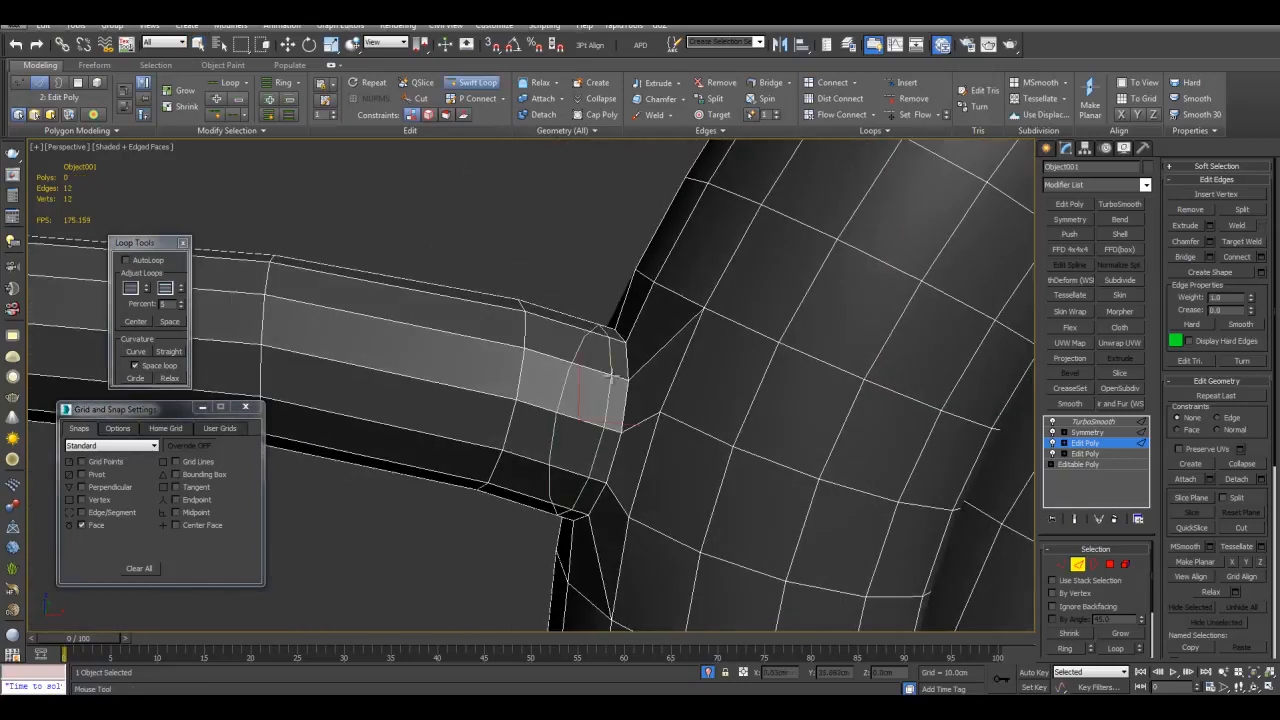
click(612, 376)
key(w)
key(F4)
scroll(597, 343, down, 3)
key(q)
key(F4)
alt+middle_drag(597, 345, 595, 430)
scroll(592, 393, down, 4)
key(F4)
alt+middle_drag(497, 374, 568, 388)
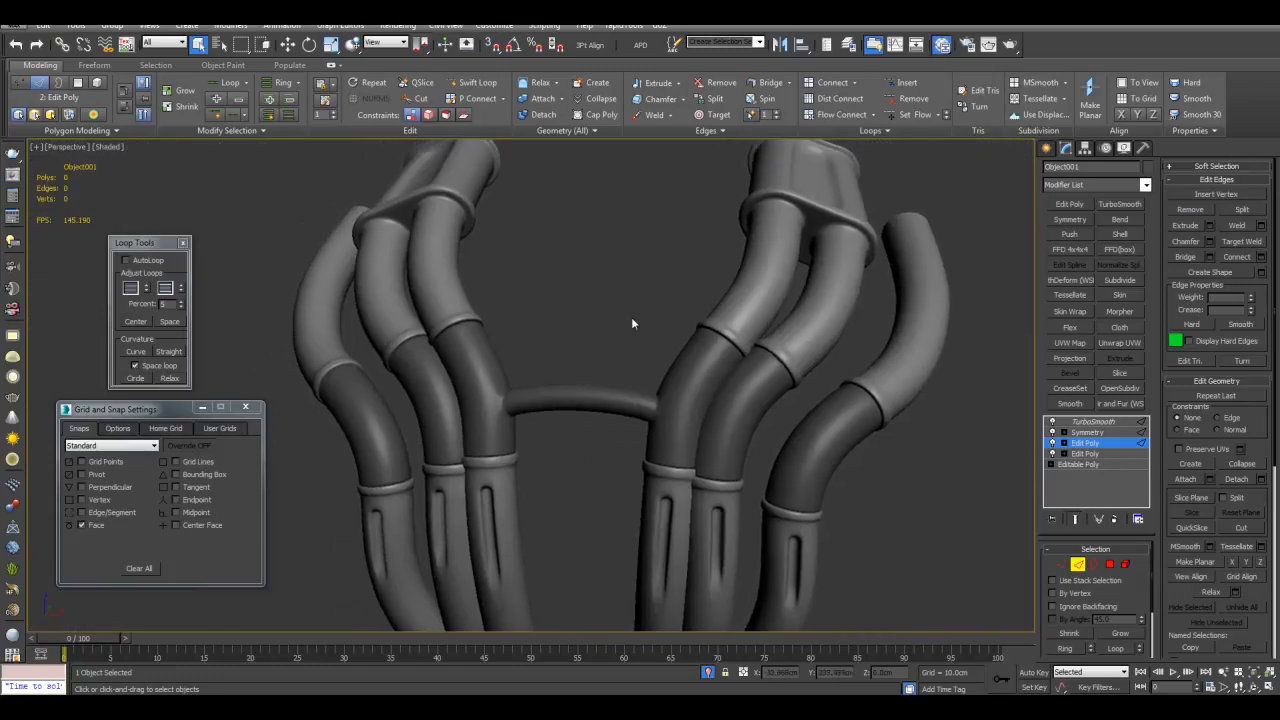
Add a third Edit Poly modifier and insert three edge loops along the crossbar with Swift Loop.
click(1069, 204)
scroll(826, 328, up, 2)
key(F4)
scroll(735, 350, up, 2)
key(1)
alt+middle_drag(697, 383, 650, 432)
scroll(649, 430, up, 4)
key(alt+s)
click(731, 484)
click(541, 460)
click(590, 460)
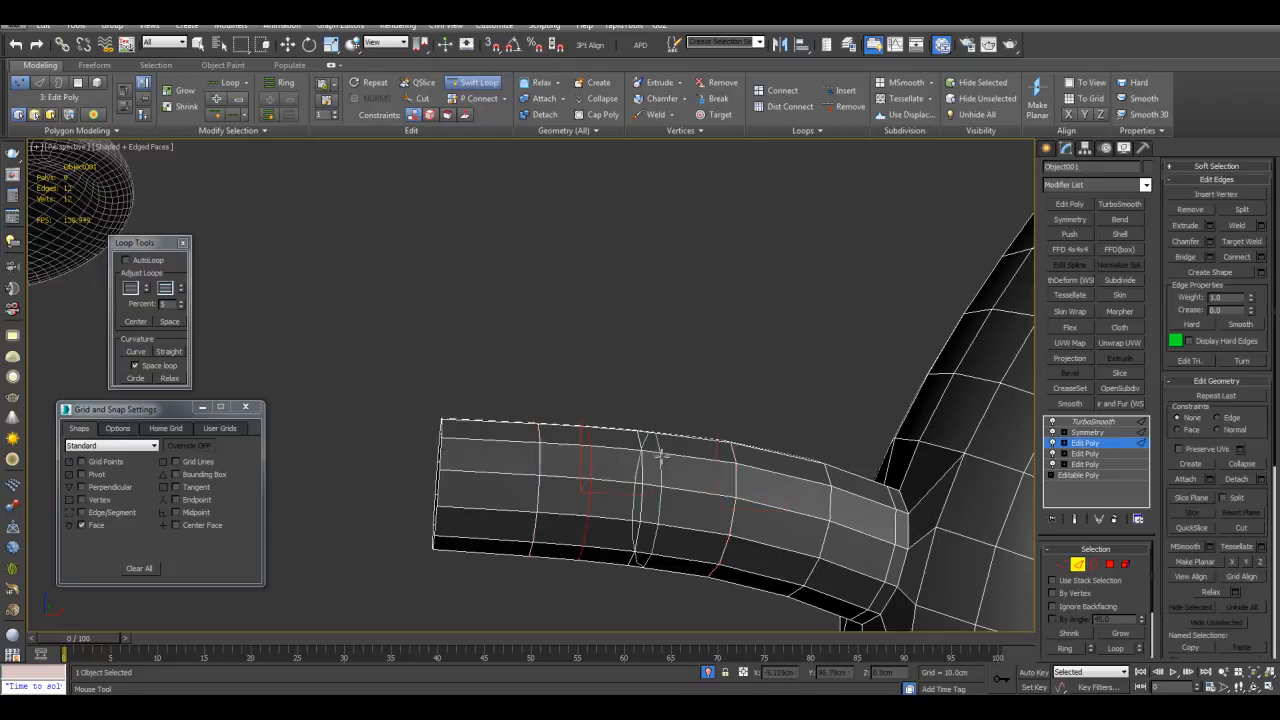
Bridge one polygon on top of the crossbar to one on the dark tube's inner side to form a diagonal strut.
key(4)
click(615, 438)
alt+middle_drag(837, 334, 662, 392)
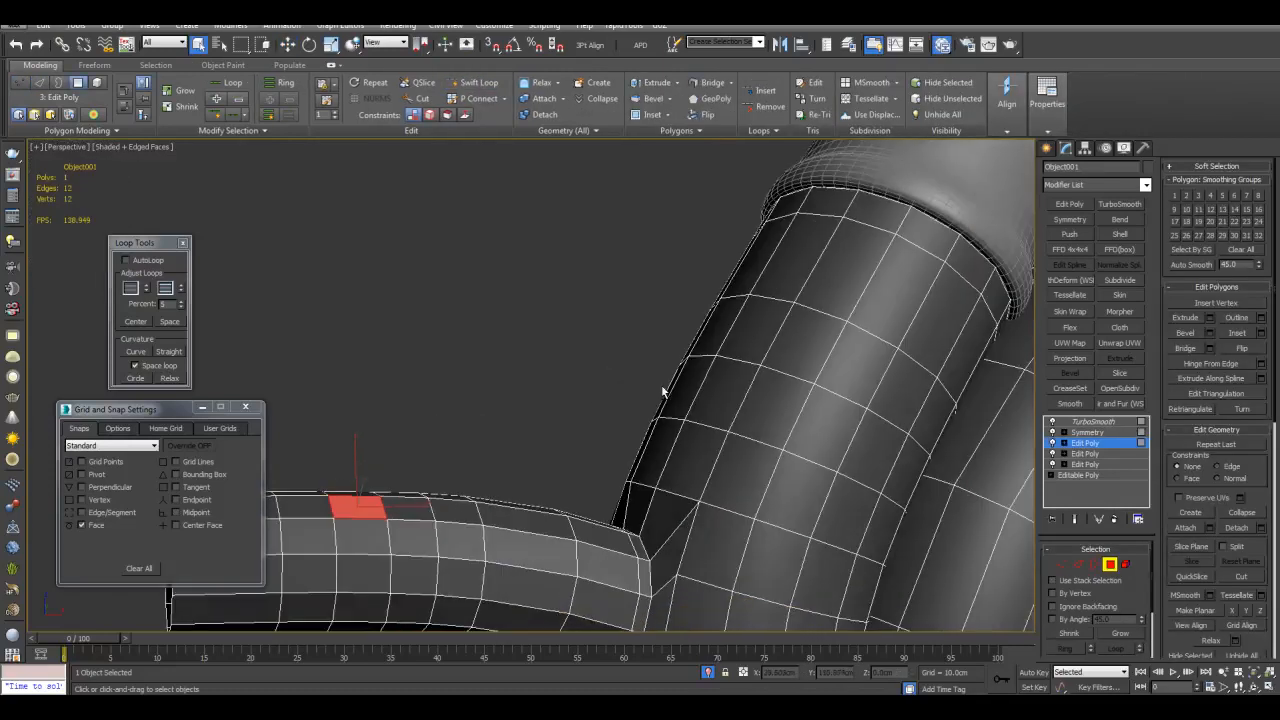
scroll(736, 329, down, 2)
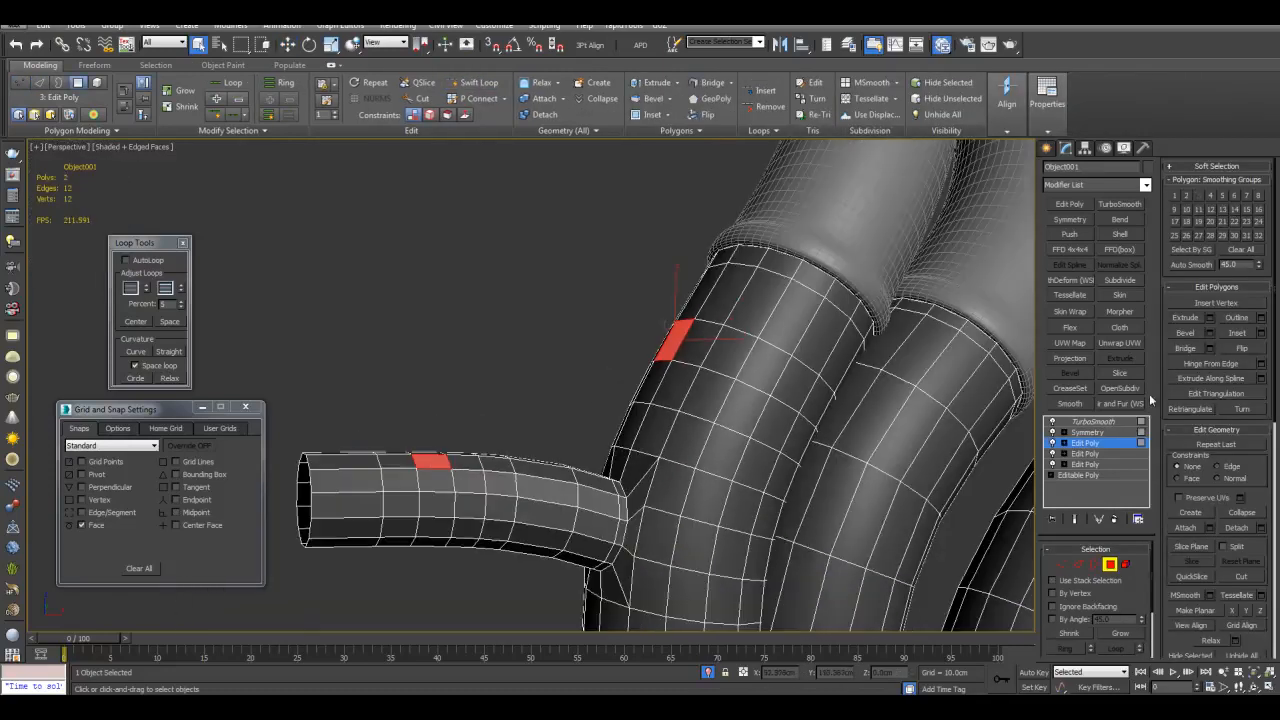
click(1184, 349)
click(567, 313)
alt+middle_drag(674, 349, 1140, 424)
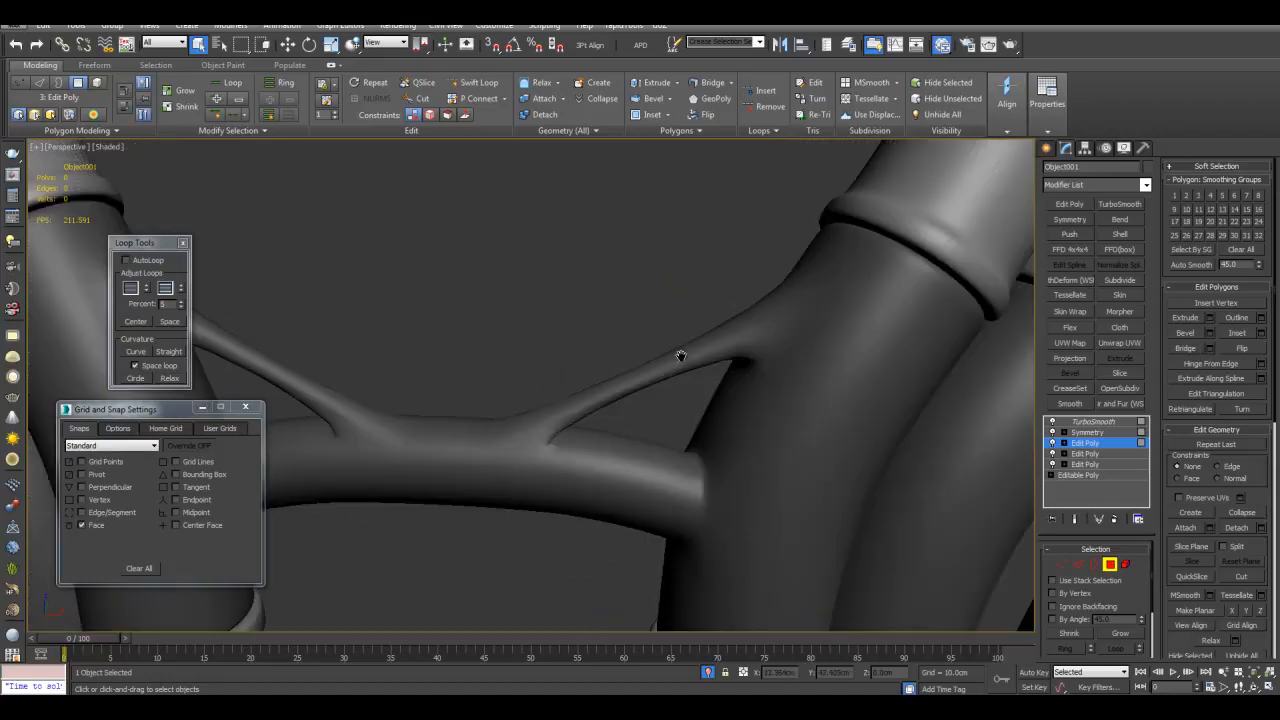
scroll(680, 363, down, 2)
scroll(679, 348, up, 5)
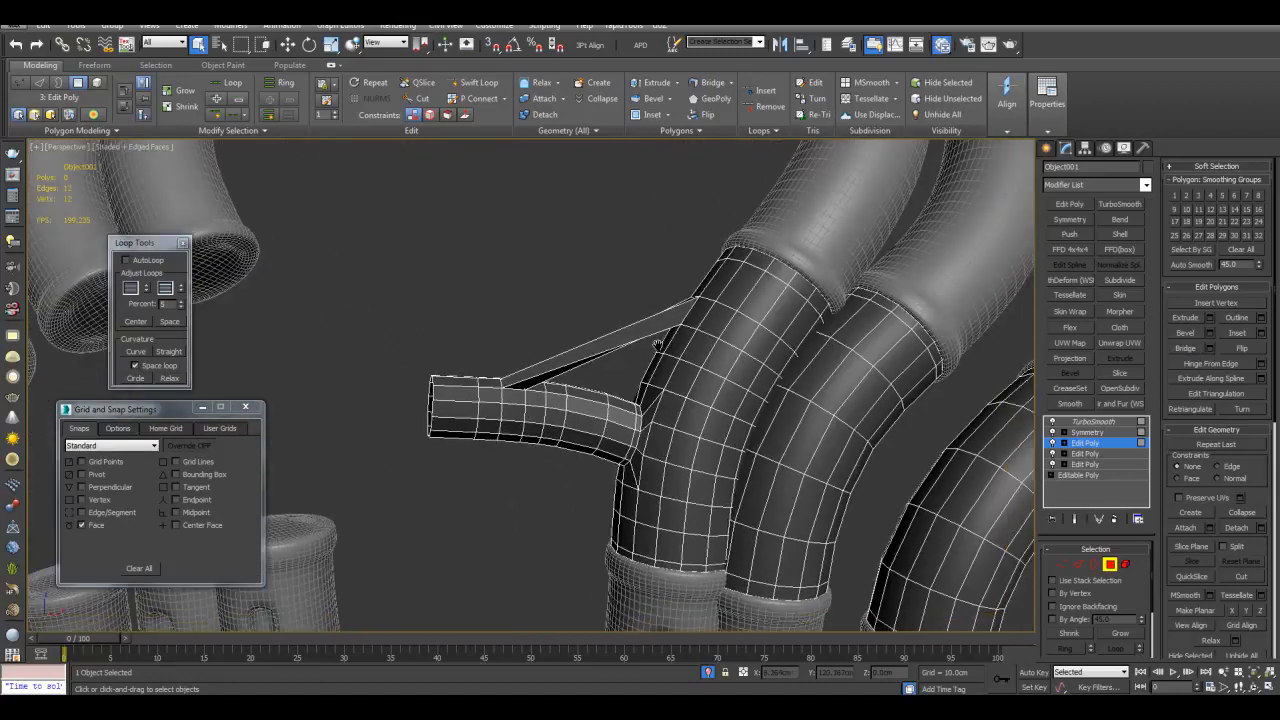
Connect the diagonal strut's long edges with two segments, and connect its remaining middle edges with two more.
scroll(657, 345, up, 4)
key(2)
drag(628, 274, 698, 339)
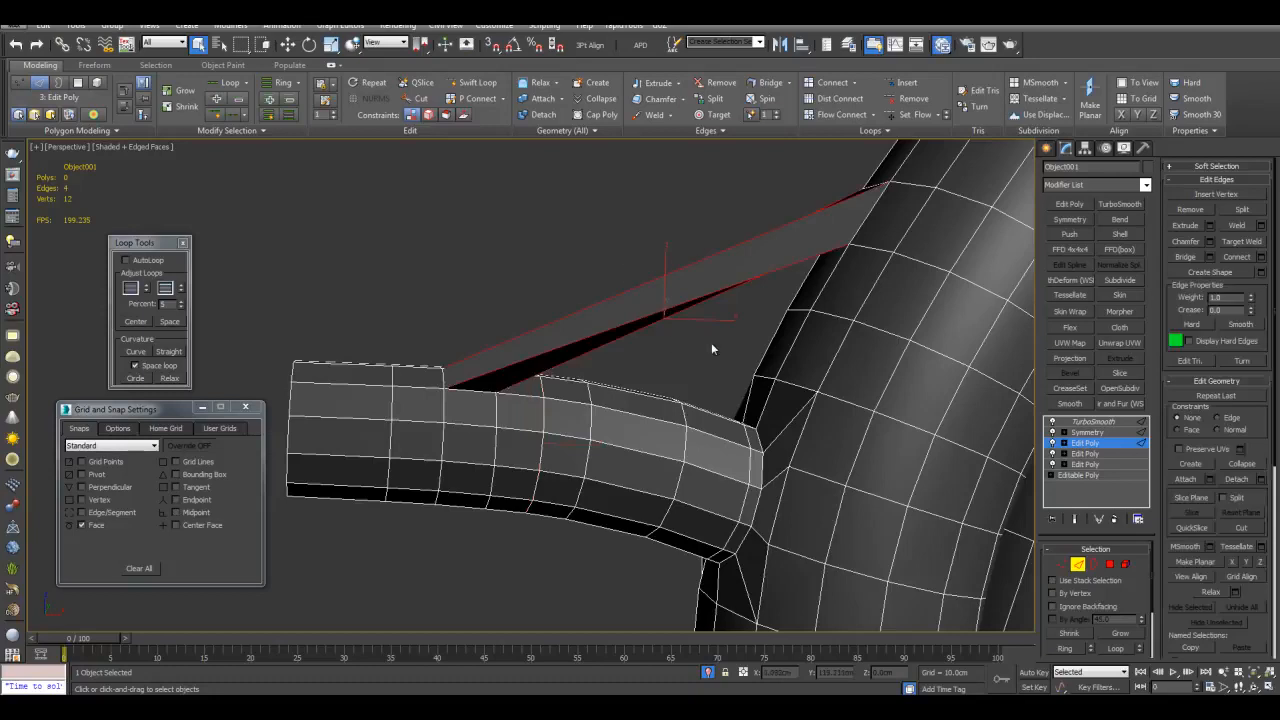
key(ctrl+shift+e)
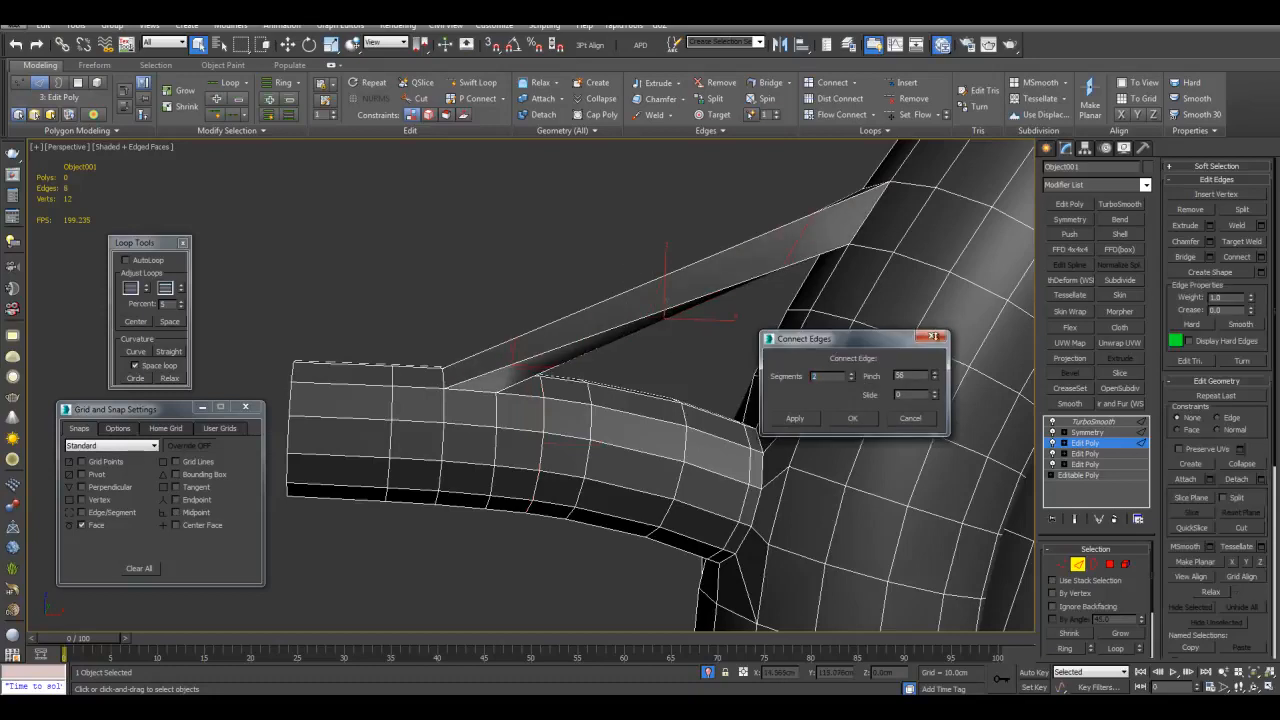
click(858, 418)
drag(662, 262, 691, 331)
key(ctrl+shift+e)
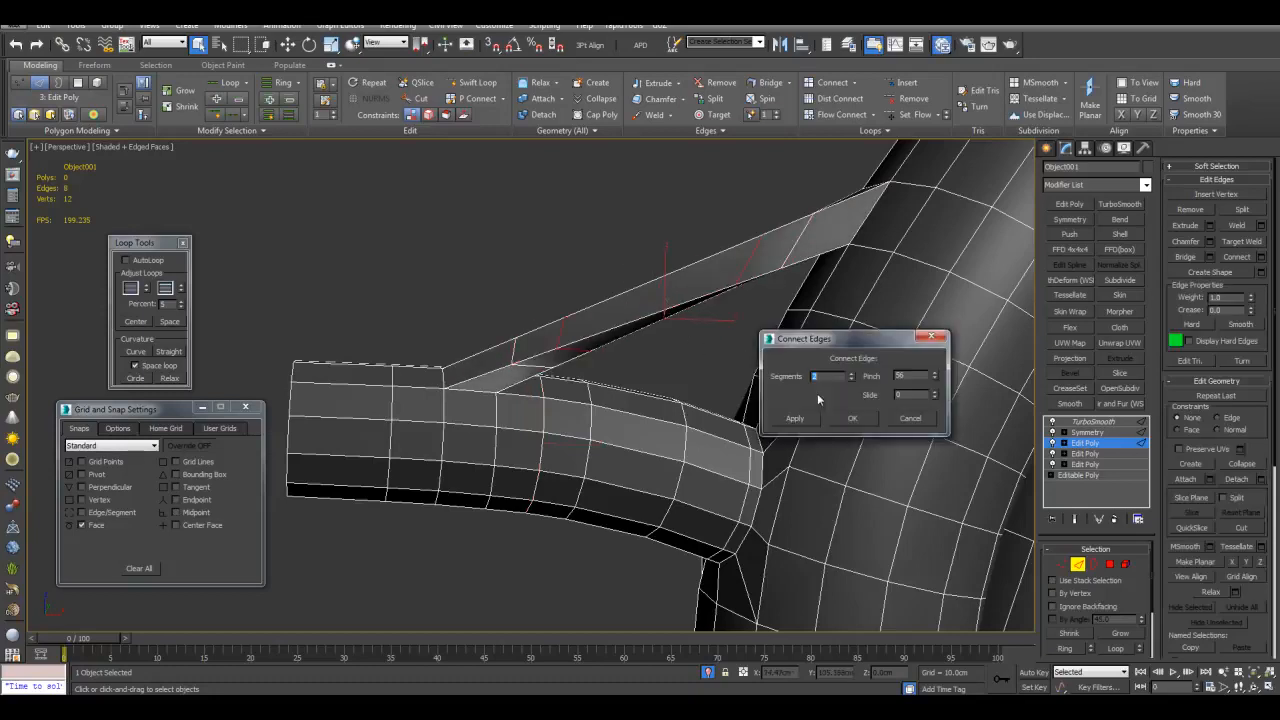
click(864, 419)
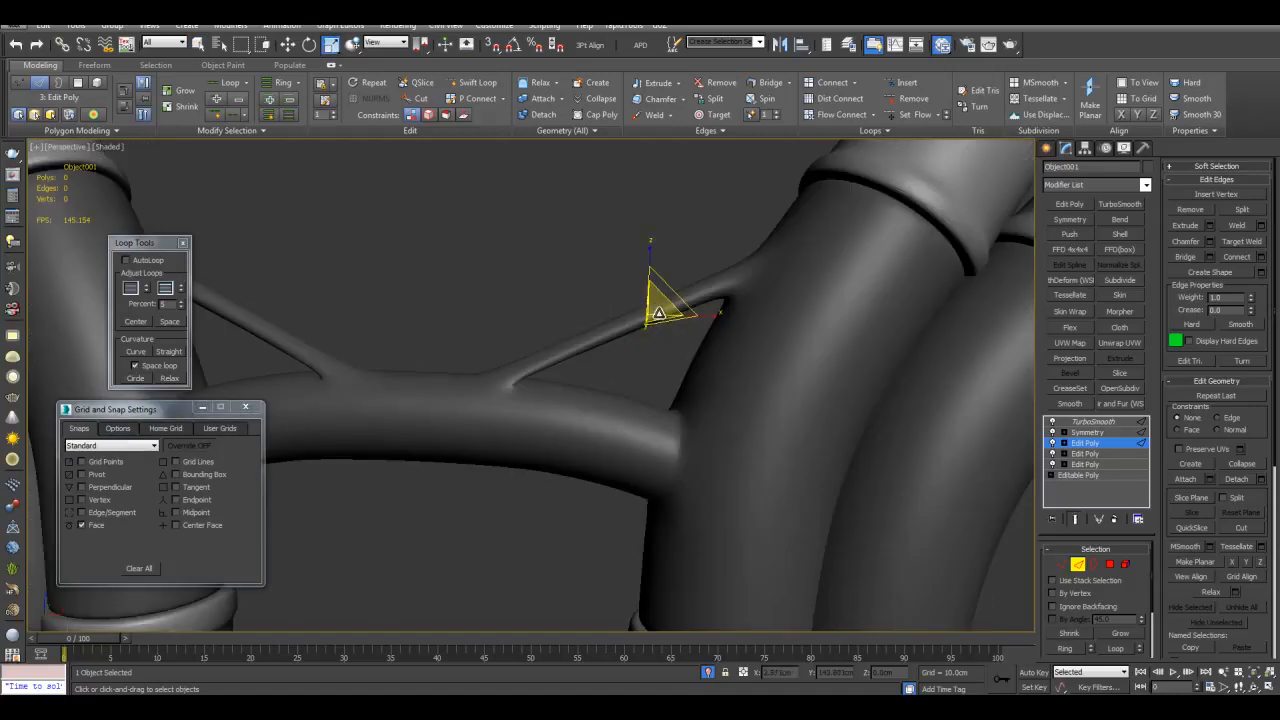
Scale the diagonal strut's new edge loops to refine its thickness and inspect the smoothed shape.
drag(659, 314, 668, 390)
drag(690, 482, 645, 264)
scroll(626, 294, down, 5)
key(q)
alt+middle_drag(626, 294, 740, 372)
key(F4)
scroll(734, 337, up, 5)
Try to bevel a polygon on the diagonal strut's inner side and pull it to the mirror plane as an upper crossbar.
key(4)
click(708, 381)
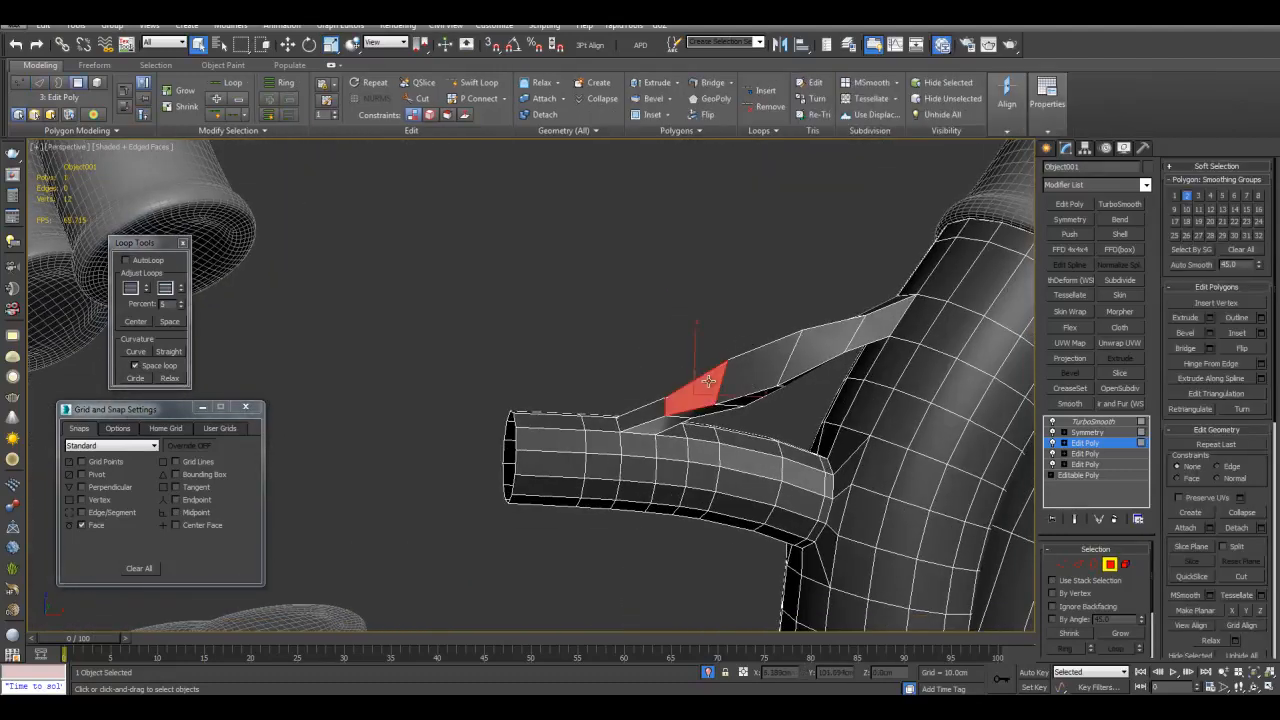
key(ctrl+shift+b)
click(854, 424)
key(w)
key(F4)
drag(706, 379, 535, 353)
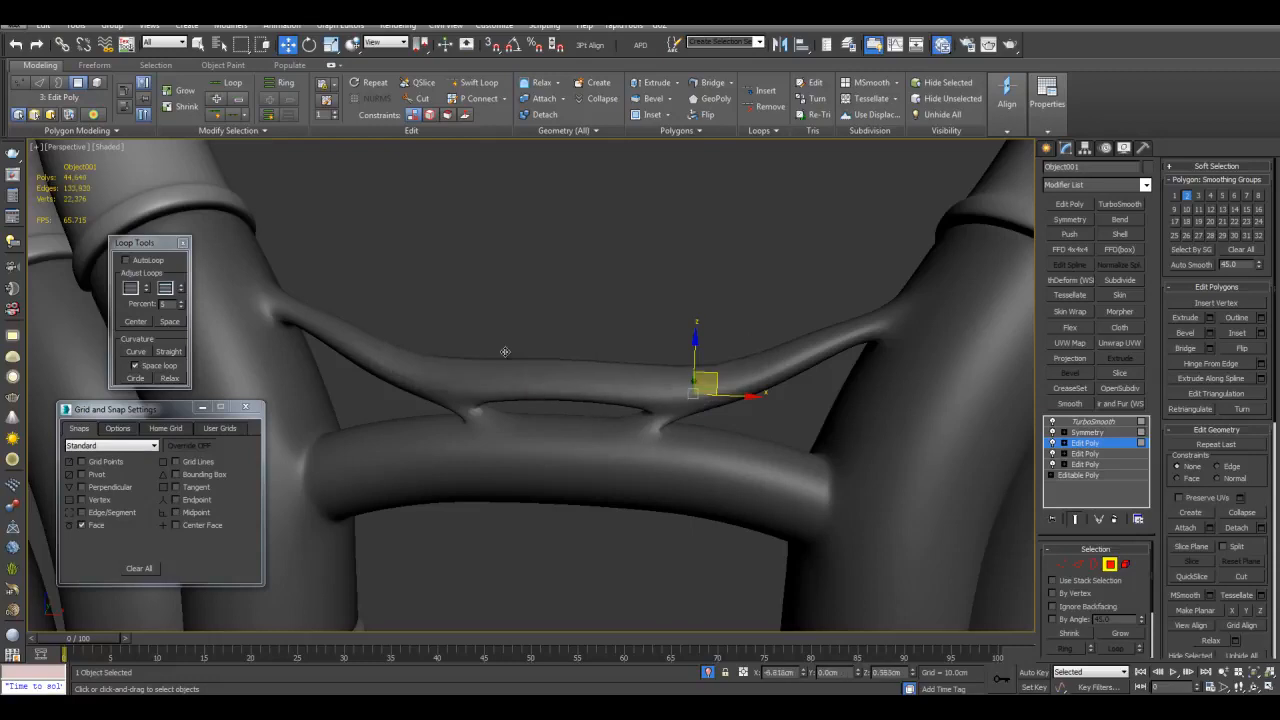
key(F4)
Select an edge on the upper crossbar, and undo the changes that created that bar.
alt+middle_drag(555, 583, 717, 357)
scroll(670, 362, up, 4)
key(1)
key(2)
click(611, 362)
key(w)
scroll(717, 357, up, 3)
key(ctrl+z)
key(ctrl+z)
key(ctrl+z)
scroll(622, 313, down, 3)
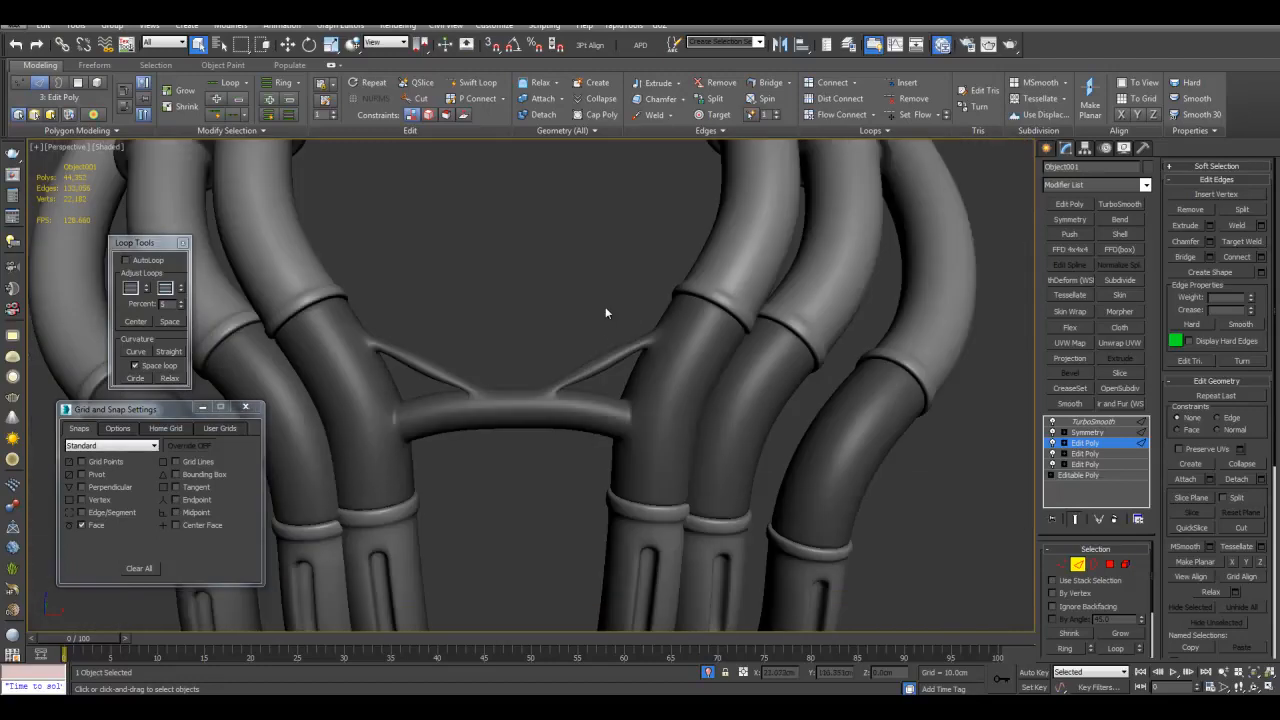
Add an Edit Poly modifier and select the edge loop running along the crossbar and around the adjoining tube.
key(F4)
alt+middle_drag(653, 402, 912, 400)
scroll(668, 374, up, 4)
click(1069, 204)
key(2)
double_click(650, 350)
scroll(915, 385, up, 3)
key(F4)
key(F4)
click(1210, 242)
click(829, 404)
right_click(823, 391)
drag(823, 391, 823, 386)
key(F4)
scroll(649, 391, down, 5)
middle_drag(660, 394, 603, 404)
click(914, 474)
Extrude the selected edge loop inward to form a narrow groove along the crossbar and tube.
key(F4)
scroll(825, 362, up, 5)
click(1210, 226)
drag(875, 402, 880, 387)
click(855, 420)
Add supporting edge loops on both sides of the groove with Swift Loop.
middle_drag(977, 331, 706, 371)
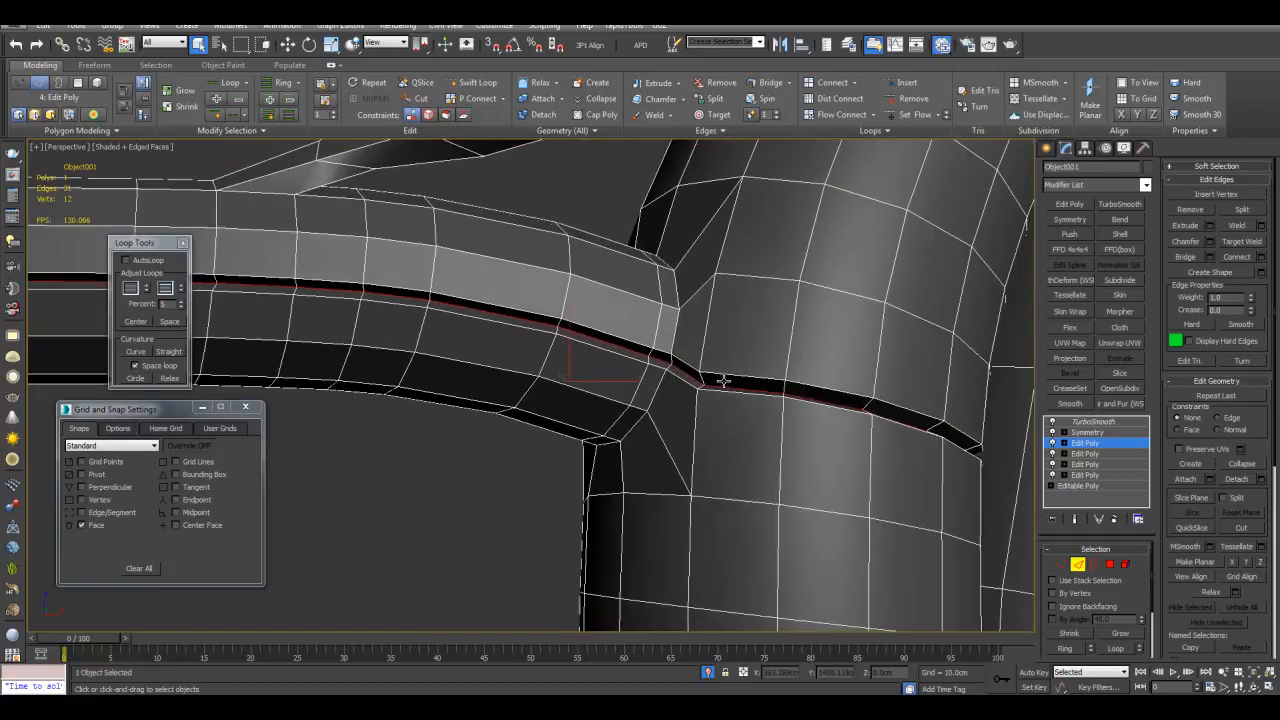
scroll(680, 390, down, 2)
key(alt+s)
click(641, 394)
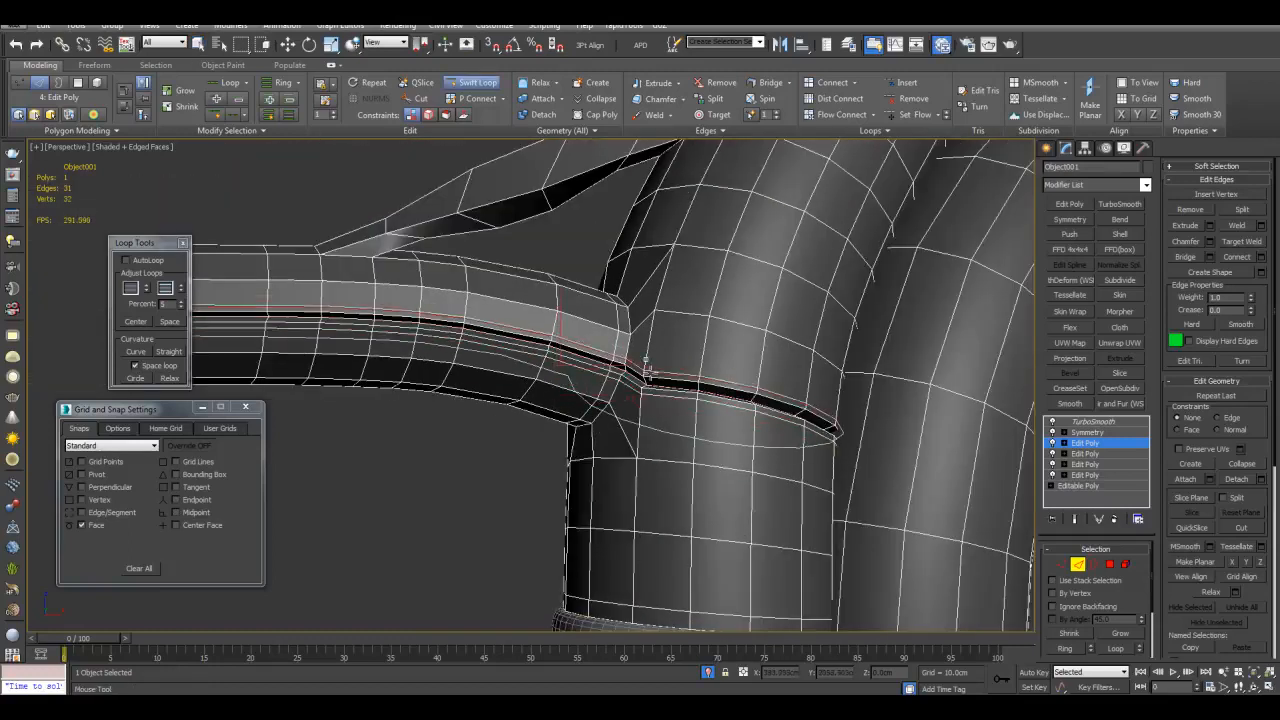
click(645, 374)
right_click(484, 490)
click(484, 490)
key(F4)
scroll(668, 418, down, 6)
alt+middle_drag(670, 420, 669, 471)
scroll(560, 501, up, 4)
scroll(669, 471, up, 2)
Add an Edit Poly modifier and delete the polygon strip in the inner corner where the crossbar's underside meets the tube.
click(1070, 206)
key(F4)
alt+middle_drag(757, 386, 740, 491)
key(4)
click(729, 414)
shift+click(710, 318)
alt+middle_drag(710, 318, 647, 318)
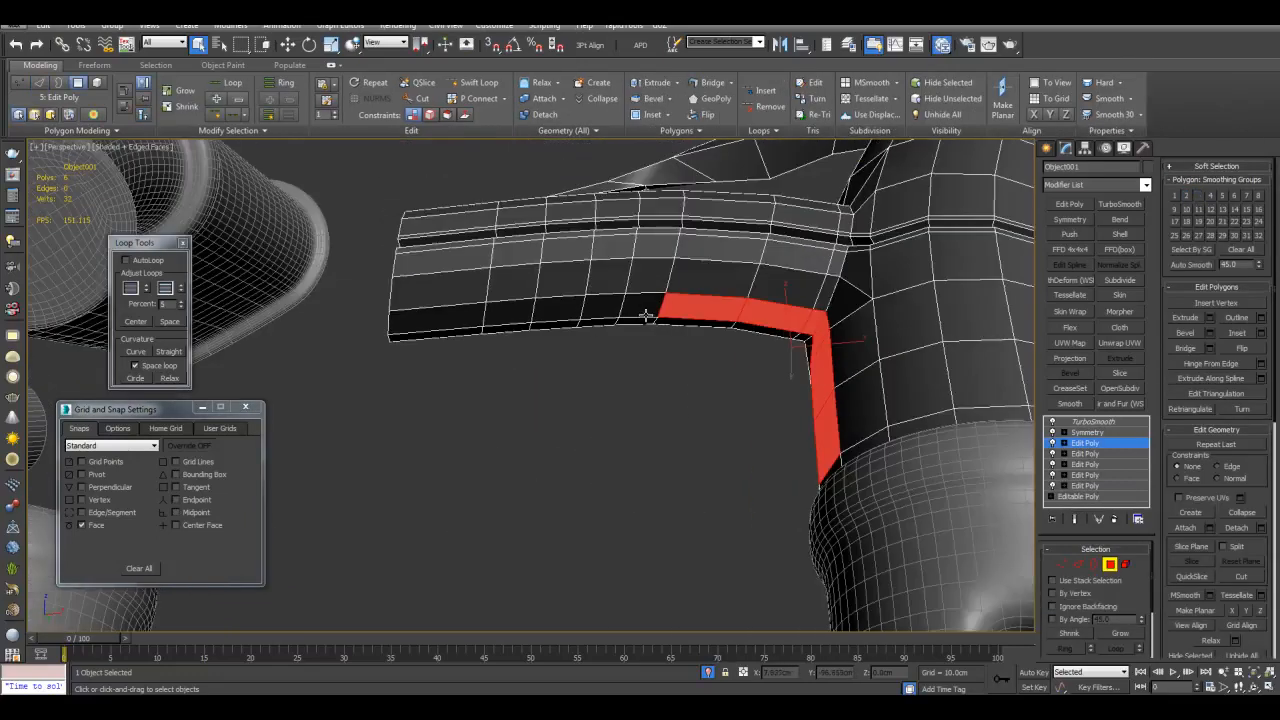
key(Delete)
Bridge the open edge under the crossbar to the open edge above the tube's collar with a diagonal strip.
alt+middle_drag(714, 346, 745, 385)
key(2)
click(816, 478)
ctrl+click(571, 317)
alt+middle_drag(590, 318, 700, 355)
key(ctrl+shift+b)
click(870, 452)
Cap the open triangular border between the diagonal strip, the crossbar and the tube.
scroll(868, 450, up, 3)
alt+middle_drag(716, 420, 783, 406)
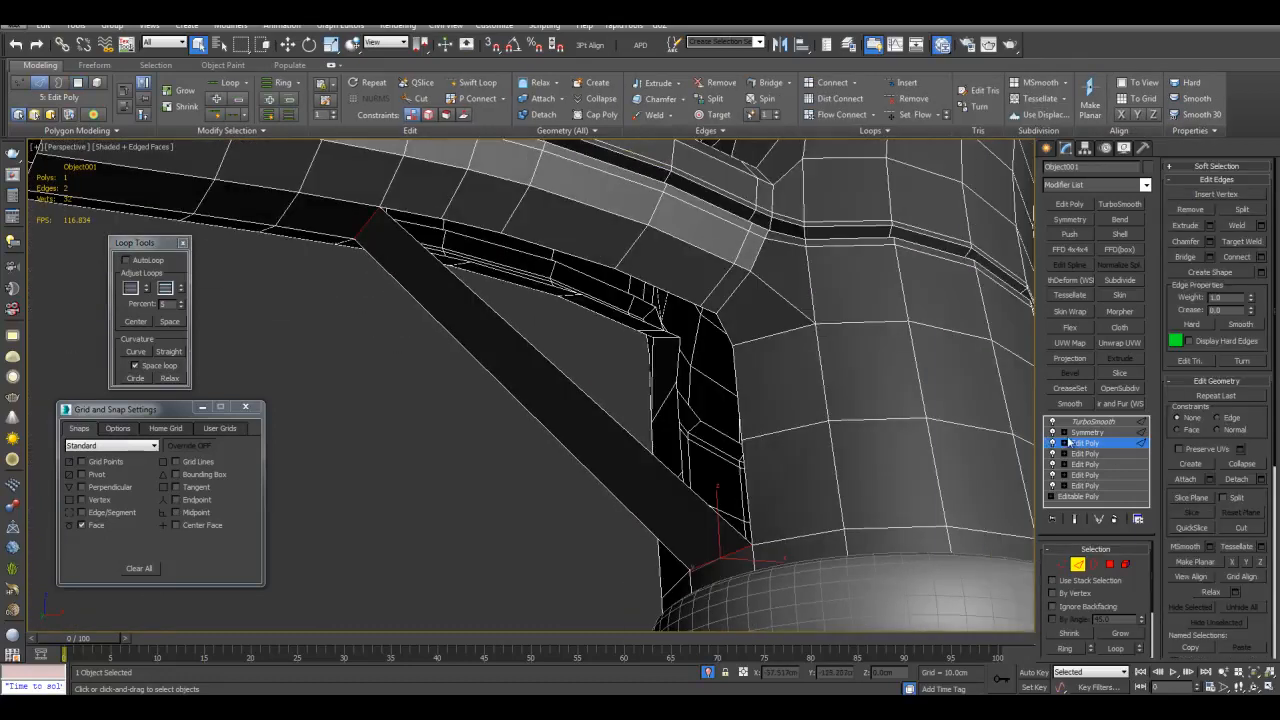
key(3)
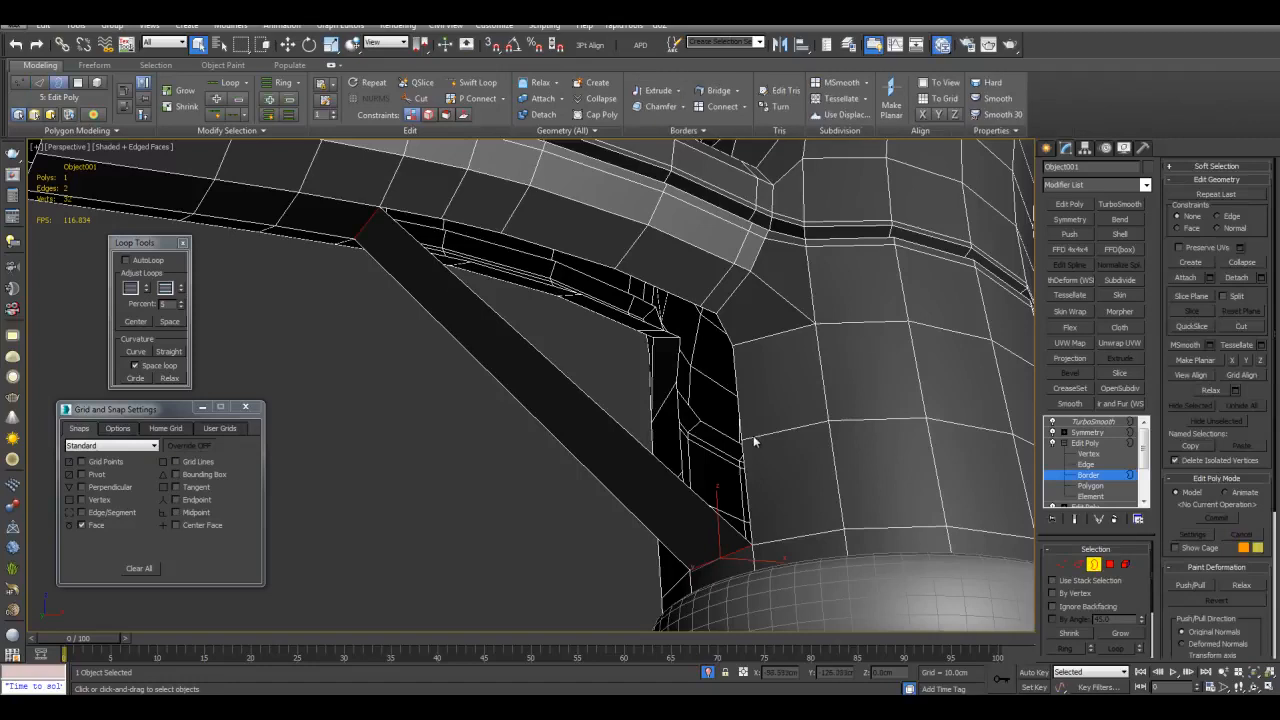
click(745, 431)
key(alt+p)
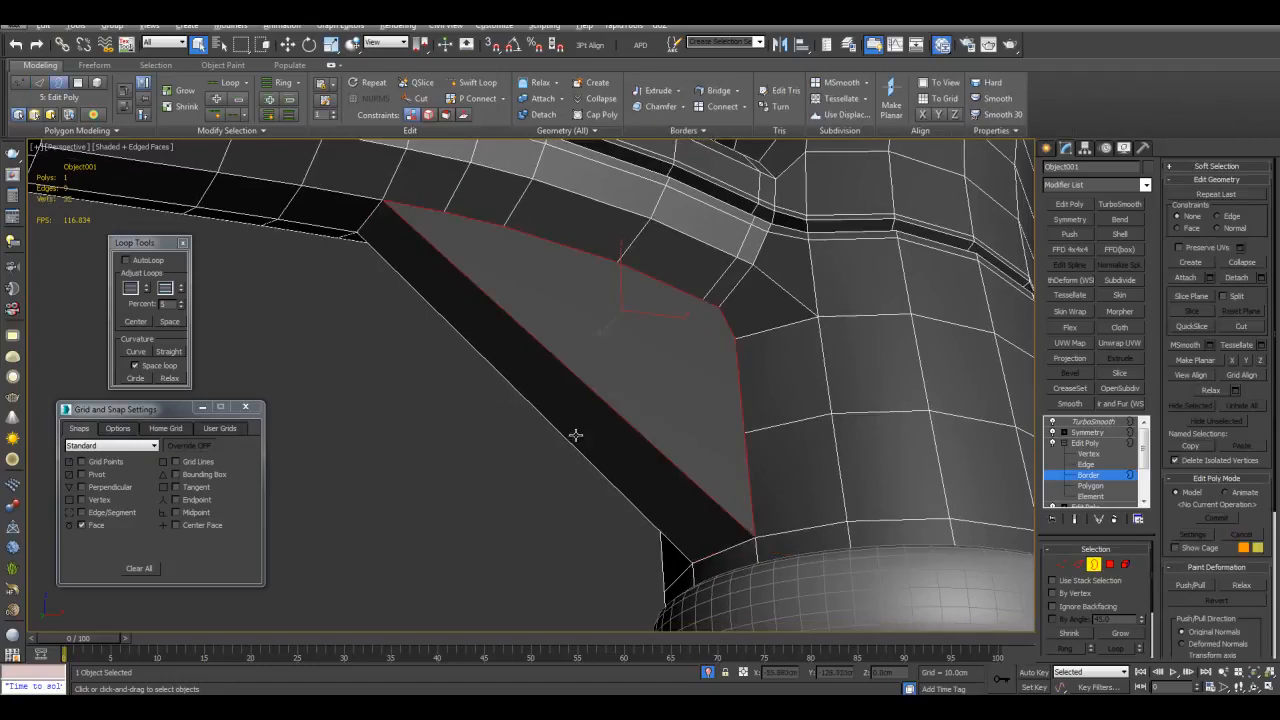
scroll(571, 462, down, 4)
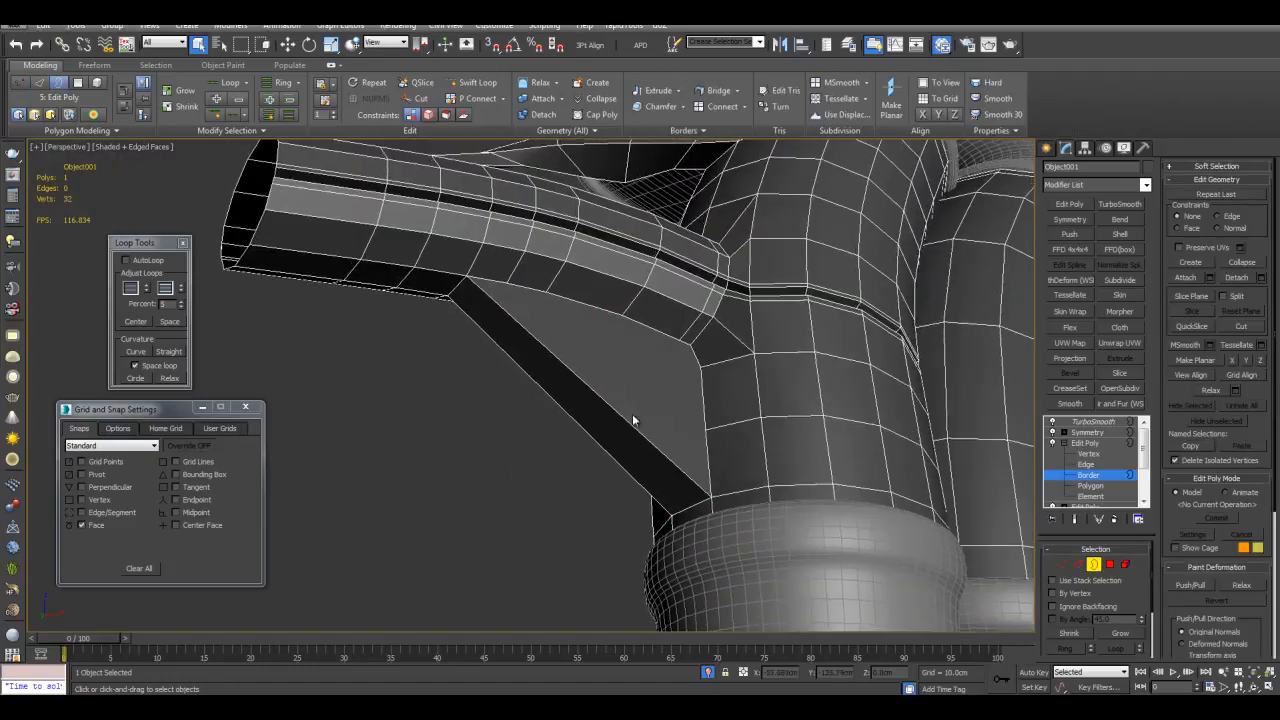
Insert edge loops across the diagonal strip with Swift Loop.
scroll(632, 411, up, 4)
key(4)
click(660, 370)
key(1)
scroll(622, 508, down, 4)
alt+middle_drag(623, 517, 649, 441)
scroll(640, 452, up, 2)
key(alt+1)
key(2)
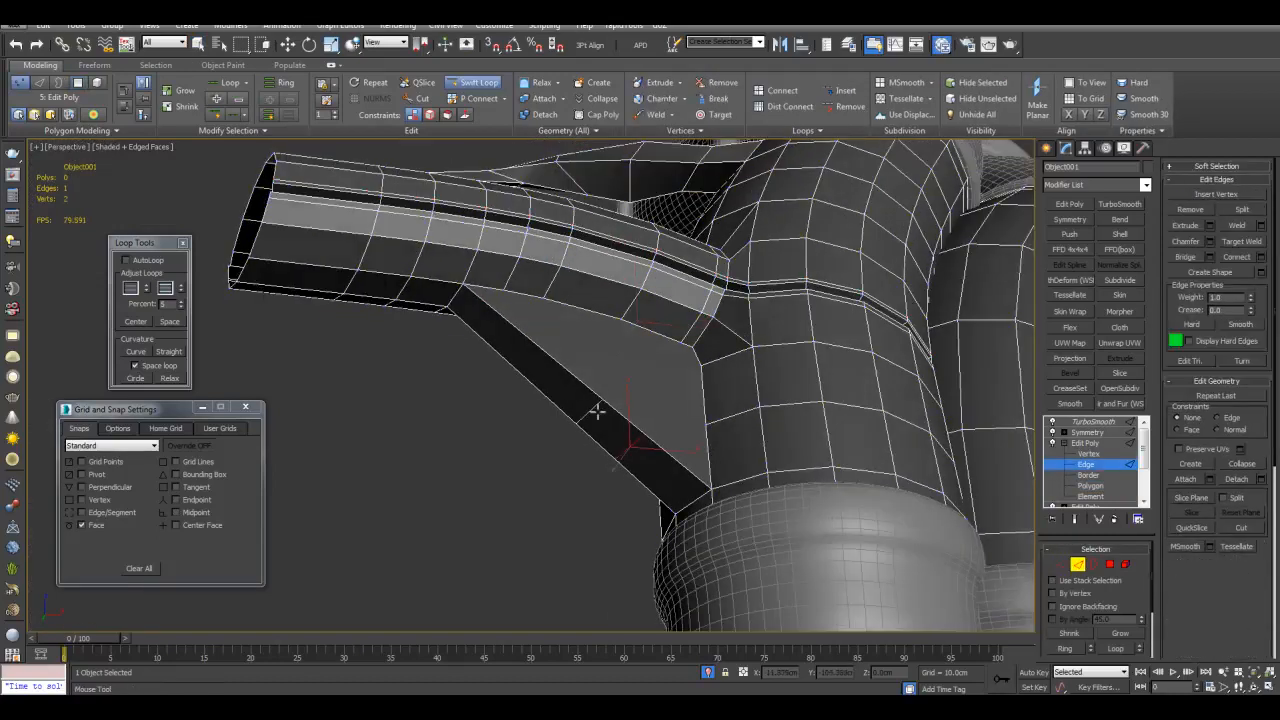
Connect the diagonal strip's new vertices to the crossbar and tube vertices across the front triangular face.
key(1)
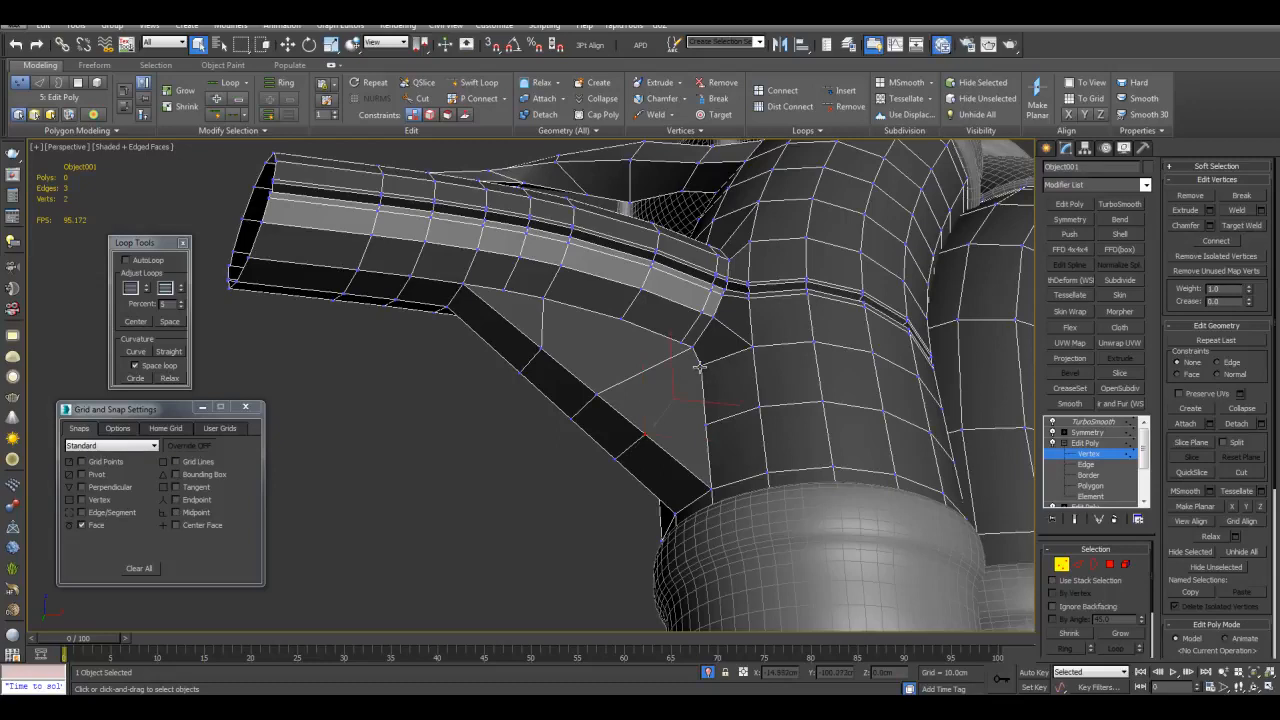
middle_drag(578, 441, 555, 467)
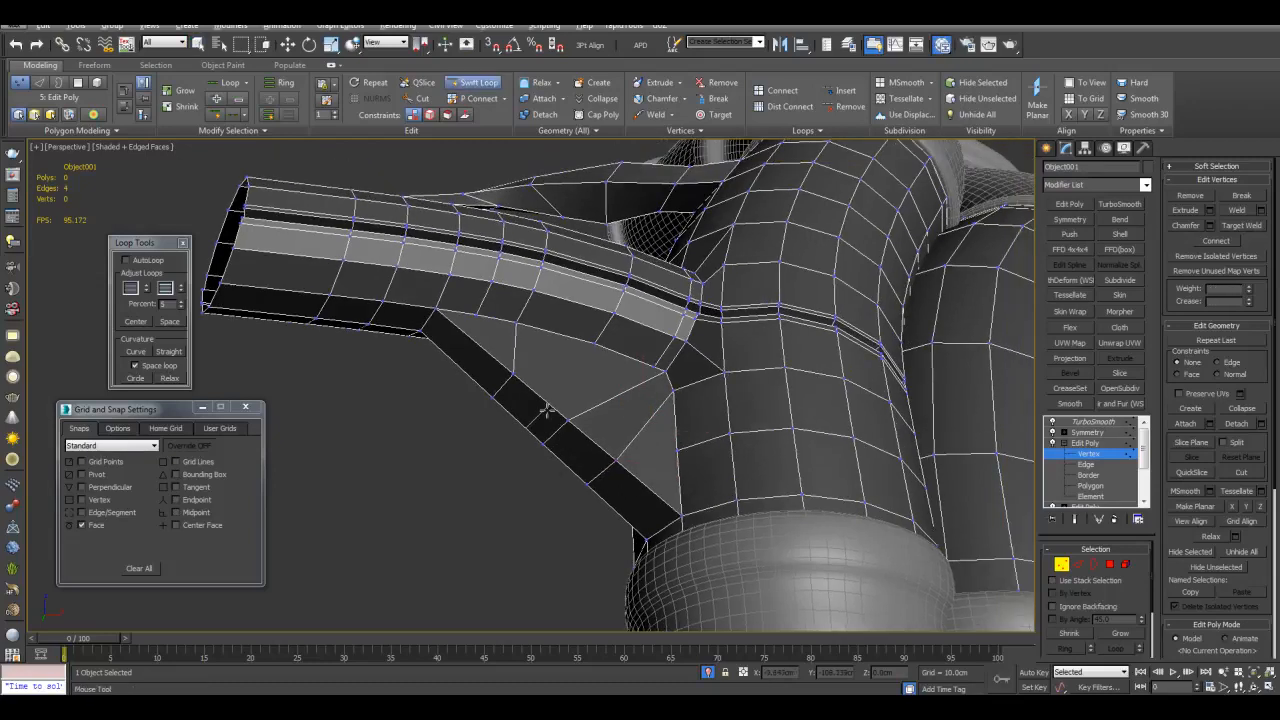
right_click(560, 376)
key(q)
Set snapping to vertices only and cut across the front triangular face from the tube to the crossbar.
alt+middle_drag(563, 374, 662, 403)
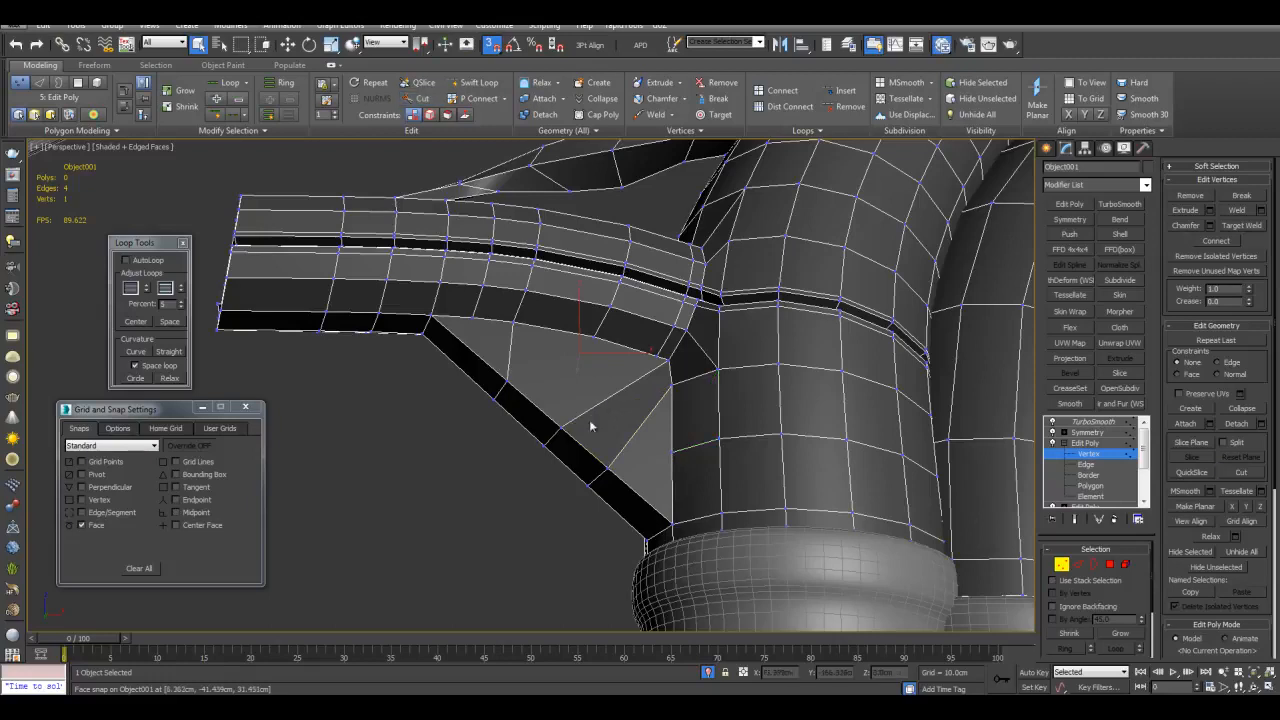
middle_drag(302, 488, 305, 478)
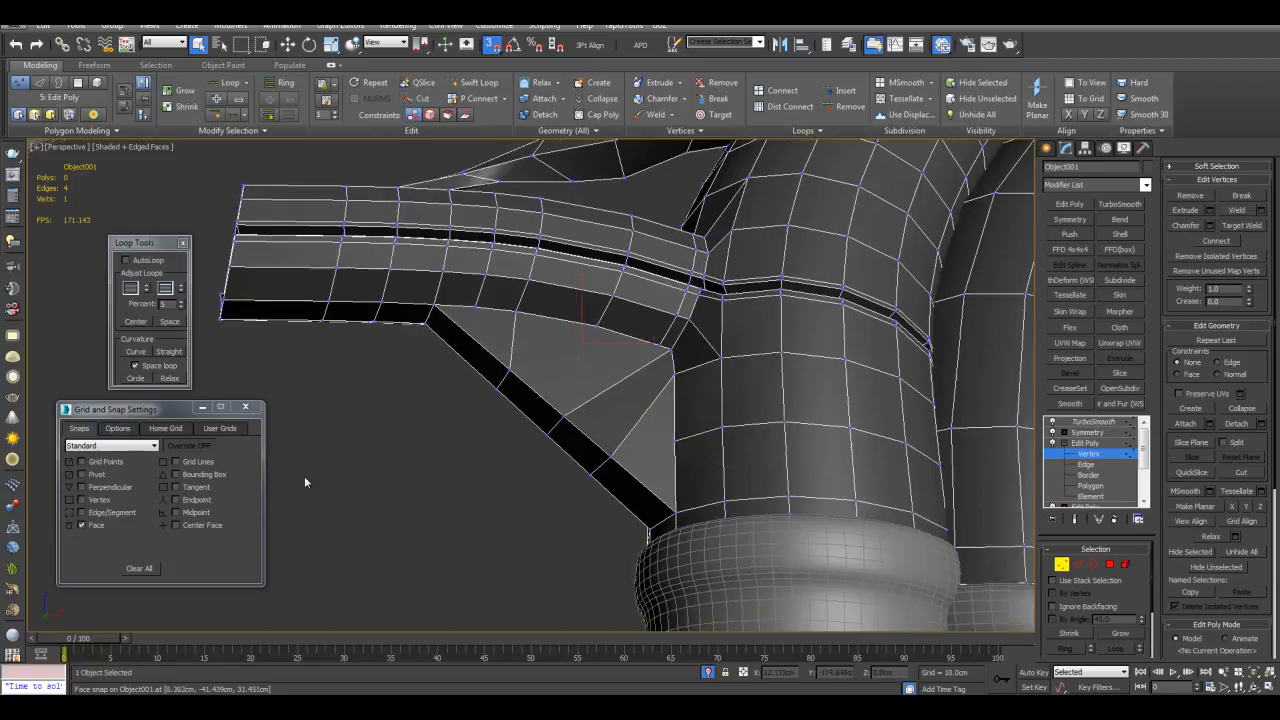
click(96, 525)
click(98, 499)
middle_drag(660, 425, 664, 428)
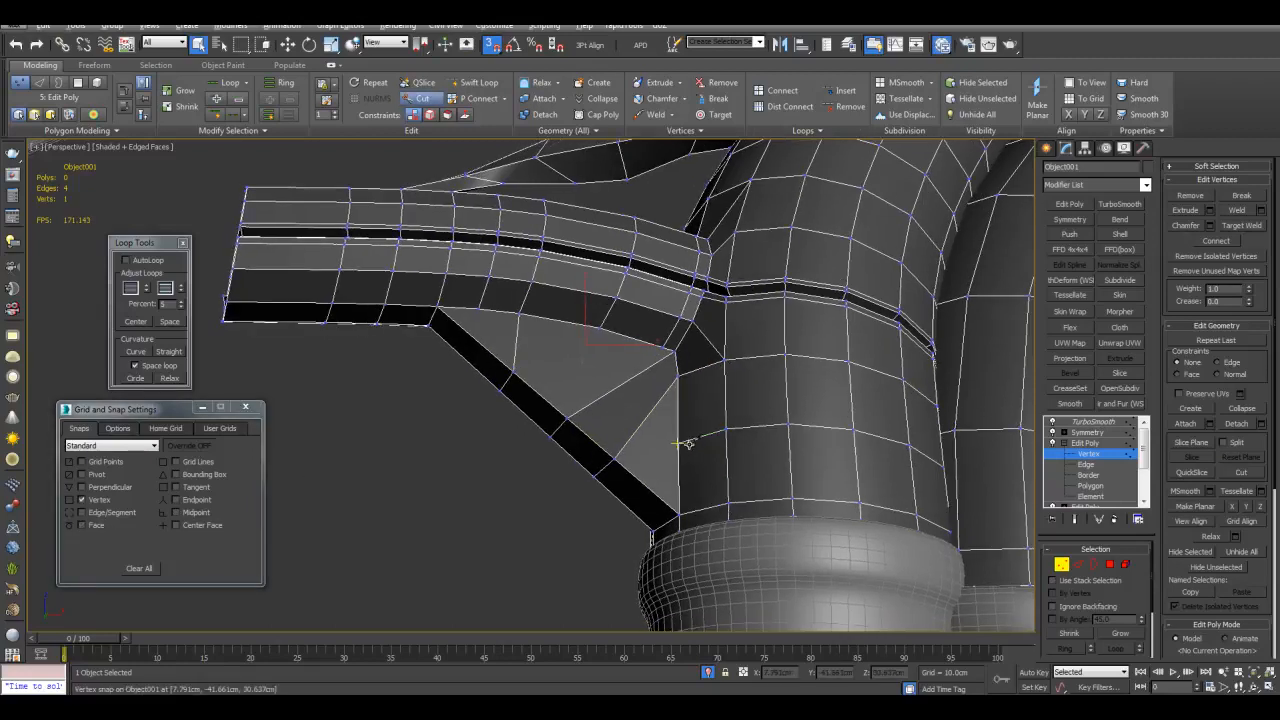
click(481, 310)
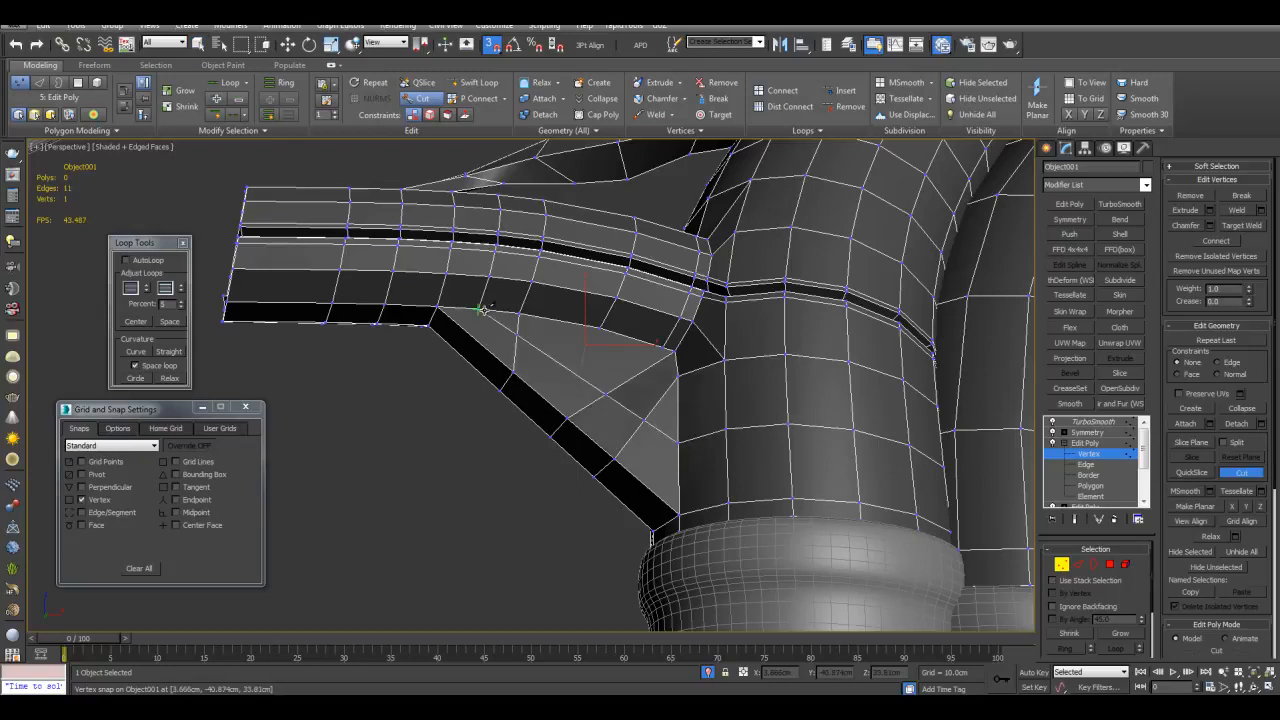
Connect the front face's upper inner vertex to a neighbouring crossbar vertex and remove the short vertical edge above it.
scroll(647, 330, up, 3)
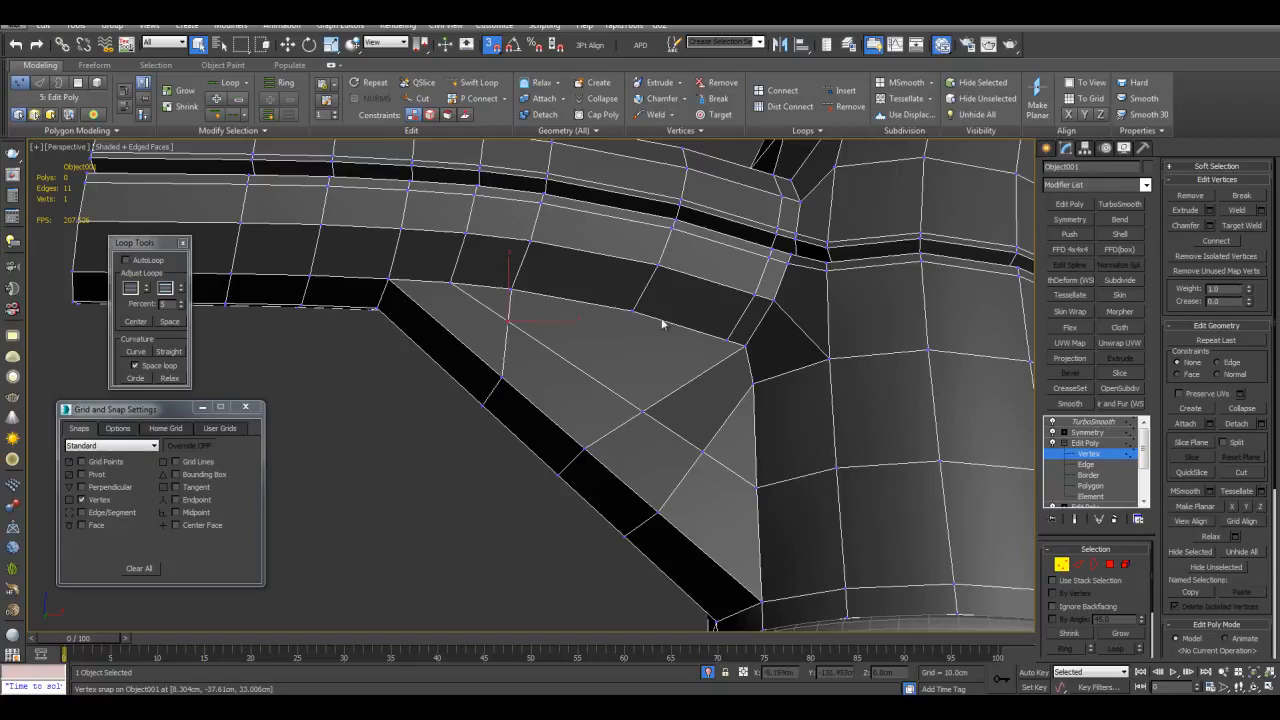
key(ctrl+shift+e)
key(2)
click(509, 308)
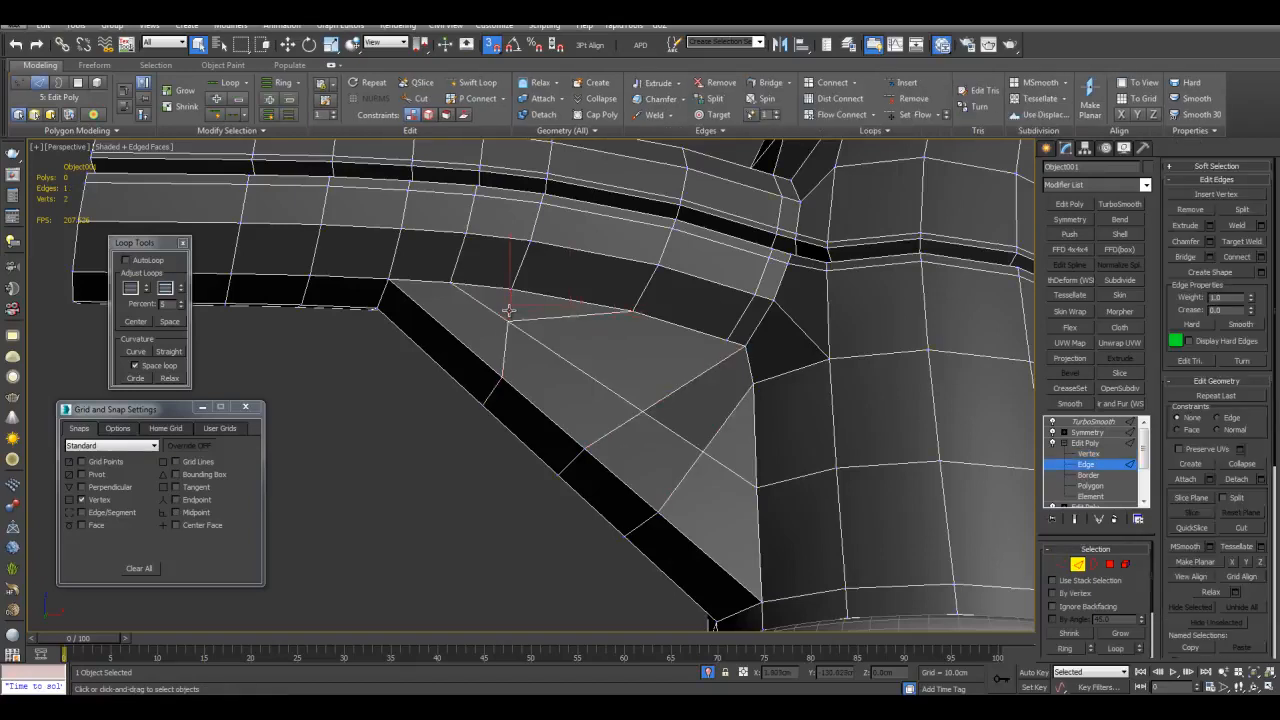
key(BackSpace)
Move the front face's upper inner vertex toward the middle of the triangle to even out the polygons.
key(1)
click(510, 320)
key(w)
alt+middle_drag(513, 318, 527, 306)
drag(525, 306, 576, 334)
Target-weld the middle inner vertex of the front triangular face to the inner vertex nearer the tube.
middle_drag(624, 365, 628, 328)
scroll(630, 330, down, 2)
key(q)
click(655, 380)
scroll(657, 384, up, 2)
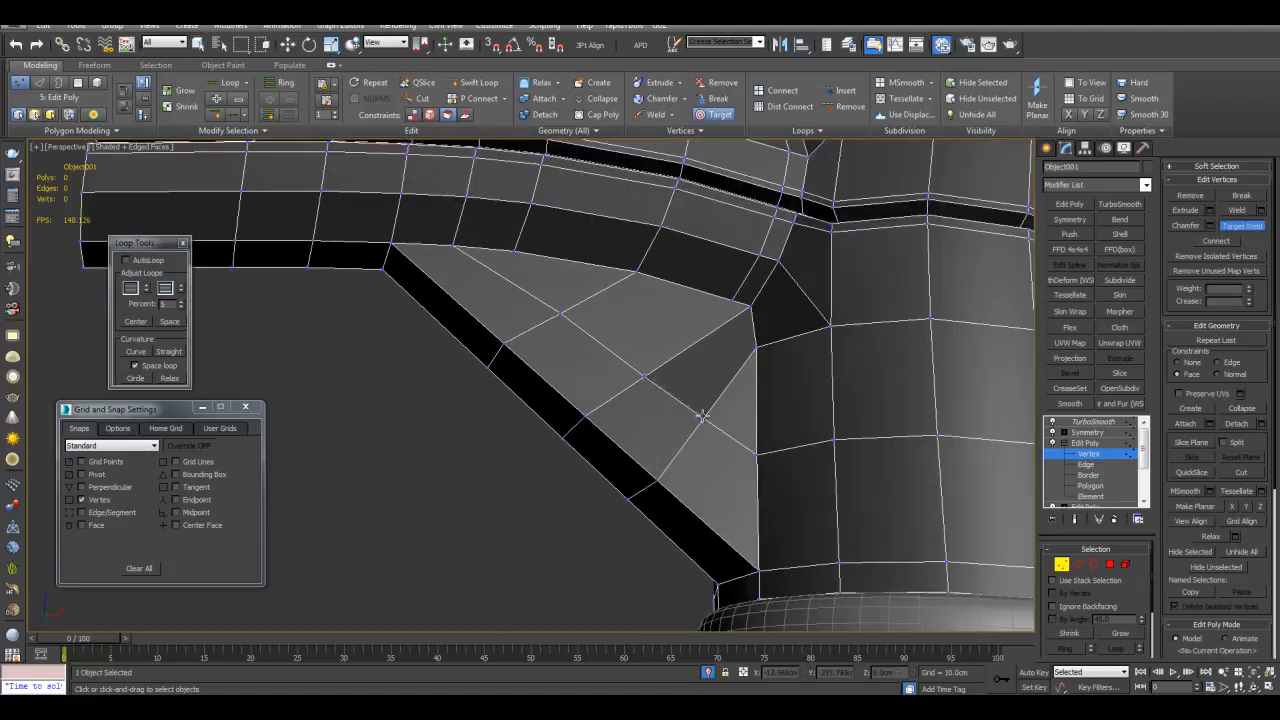
click(705, 416)
Remove the redundant edge near the tube and cut from the upper corner to the middle of the diagonal strip.
key(2)
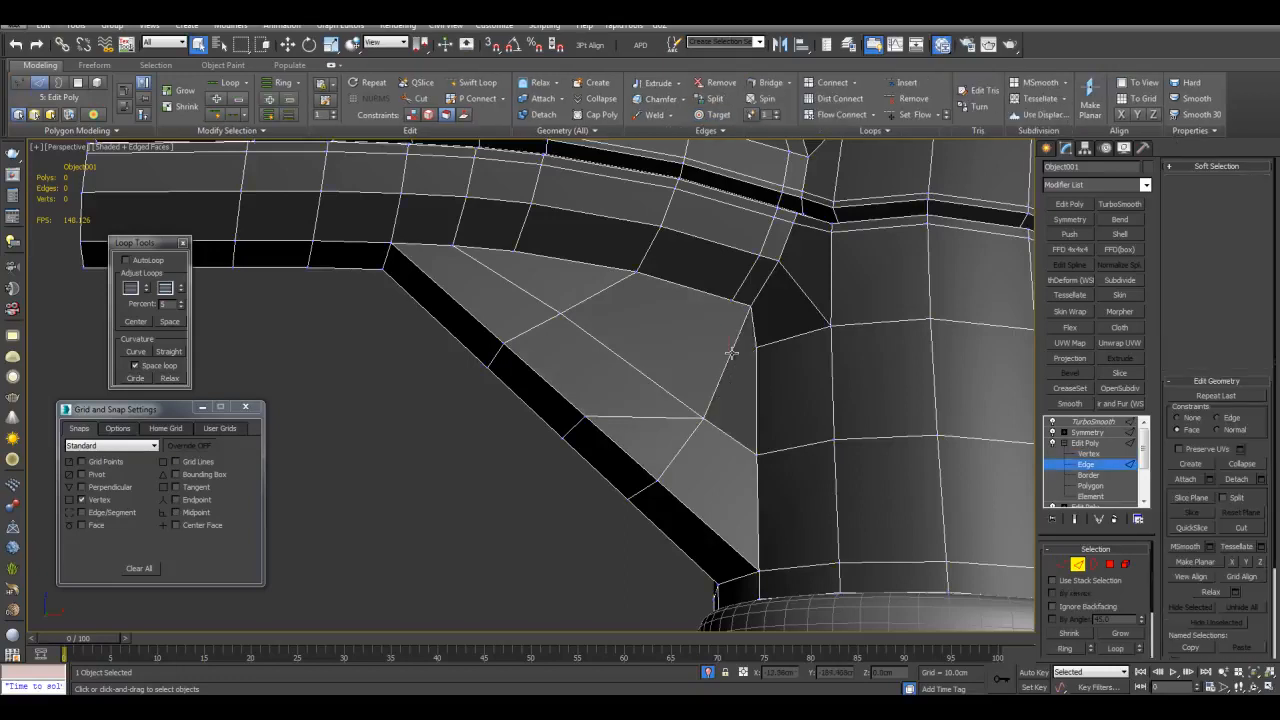
key(1)
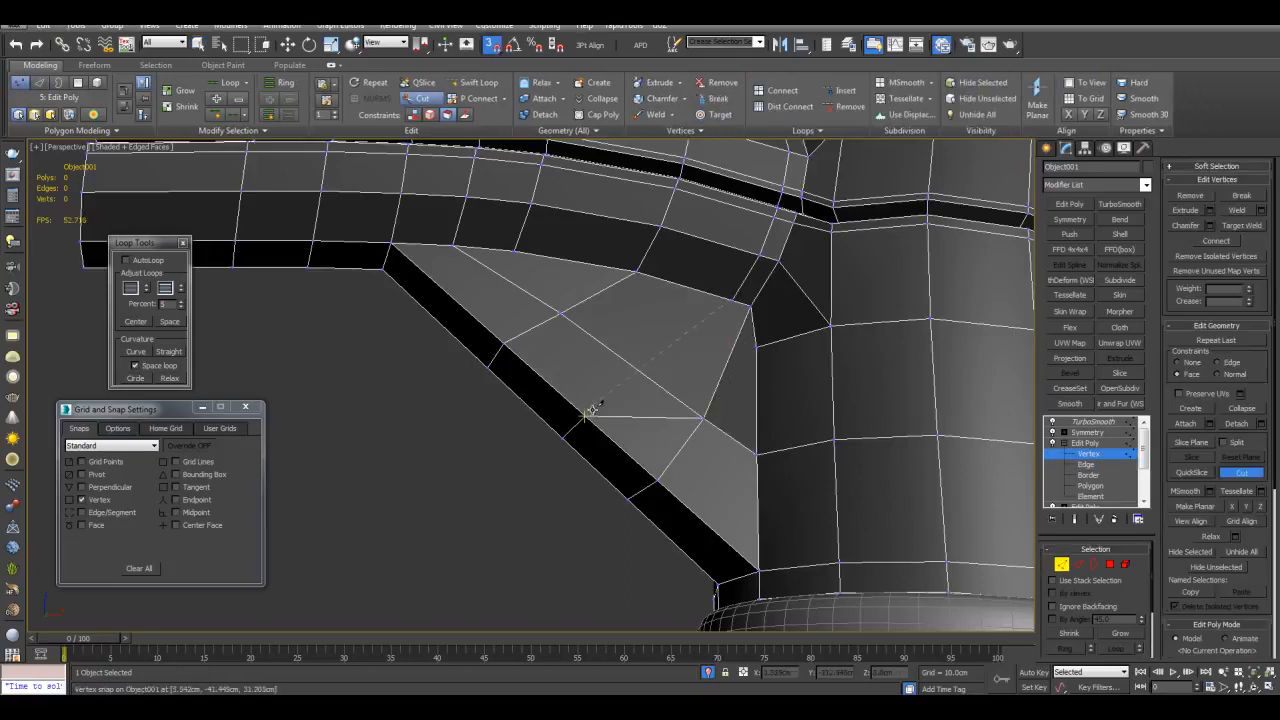
key(2)
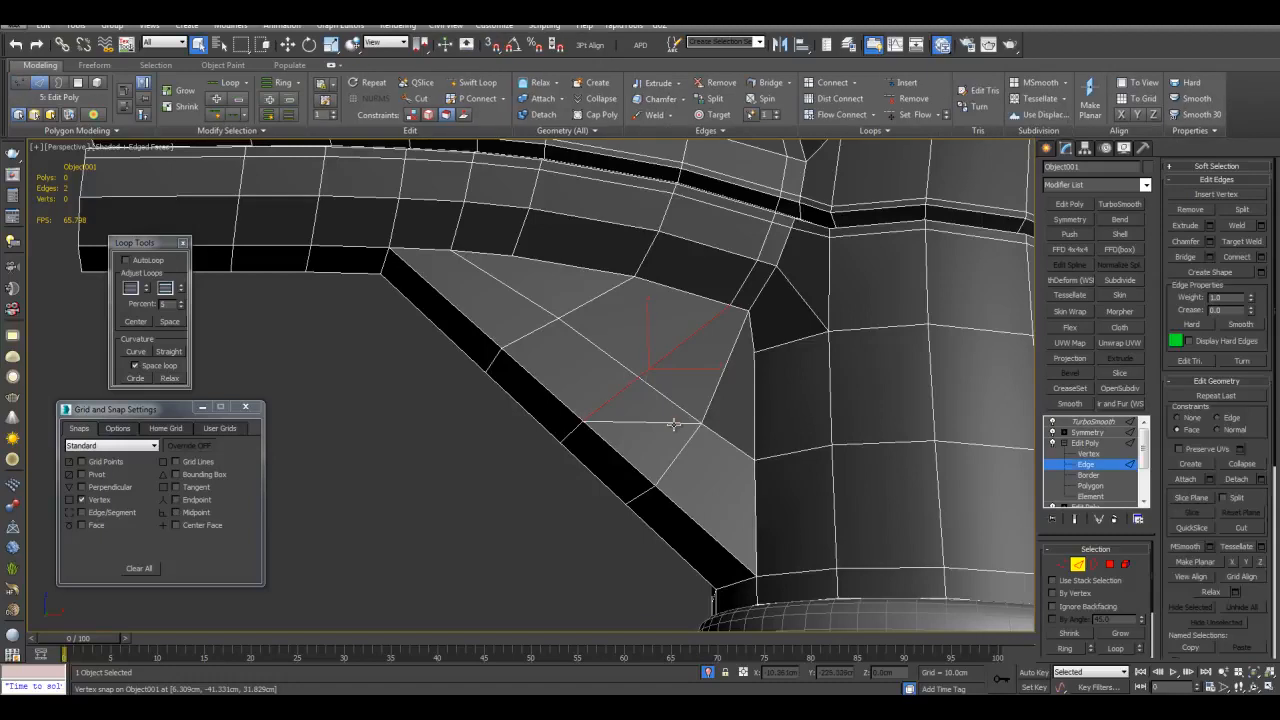
Cut edges across the back triangular face from the crossbar and corner vertices to the diagonal strip's vertices.
key(F4)
scroll(640, 503, down, 3)
alt+middle_drag(666, 491, 713, 469)
key(F4)
scroll(683, 409, up, 5)
mouse_move(683, 409)
middle_down()
mouse_move(525, 427)
mouse_move(690, 422)
mouse_move(717, 346)
mouse_move(775, 412)
mouse_move(824, 380)
middle_up()
key(1)
key(s)
alt+middle_drag(715, 345, 749, 309)
key(alt+c)
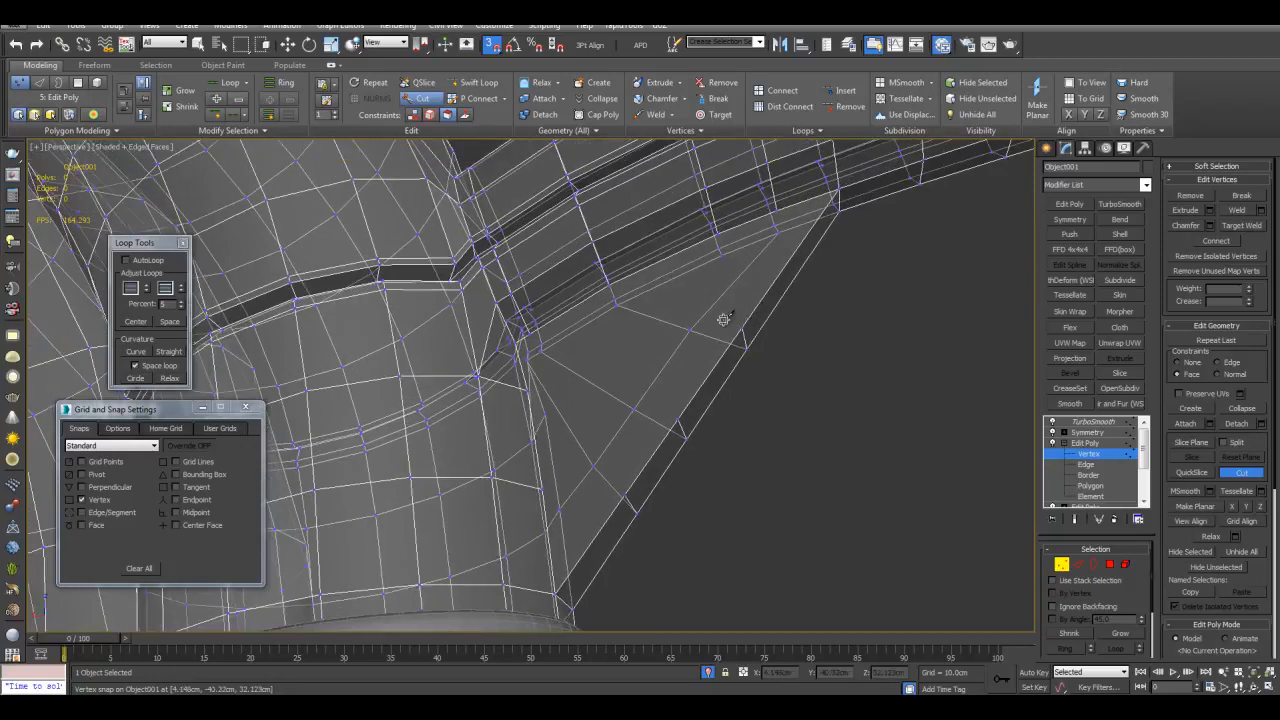
mouse_move(594, 357)
alt+middle_down()
mouse_move(606, 357)
mouse_move(552, 338)
alt+middle_up()
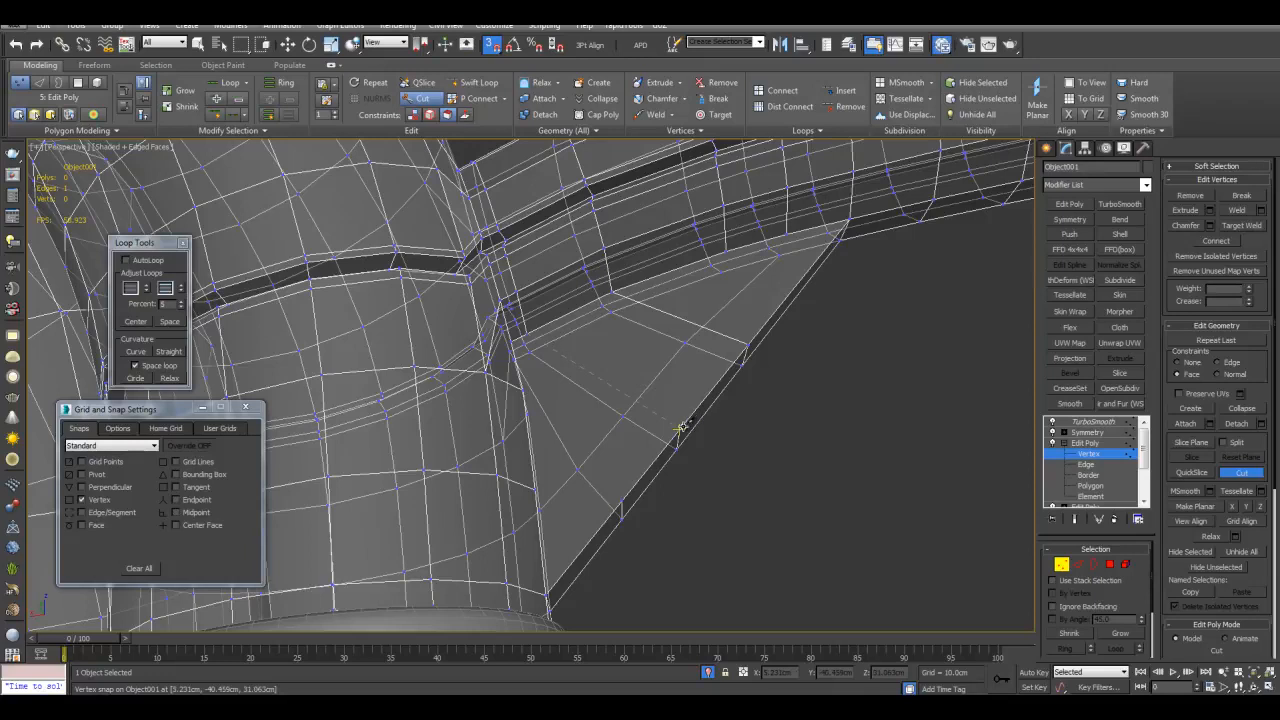
alt+middle_drag(613, 387, 553, 376)
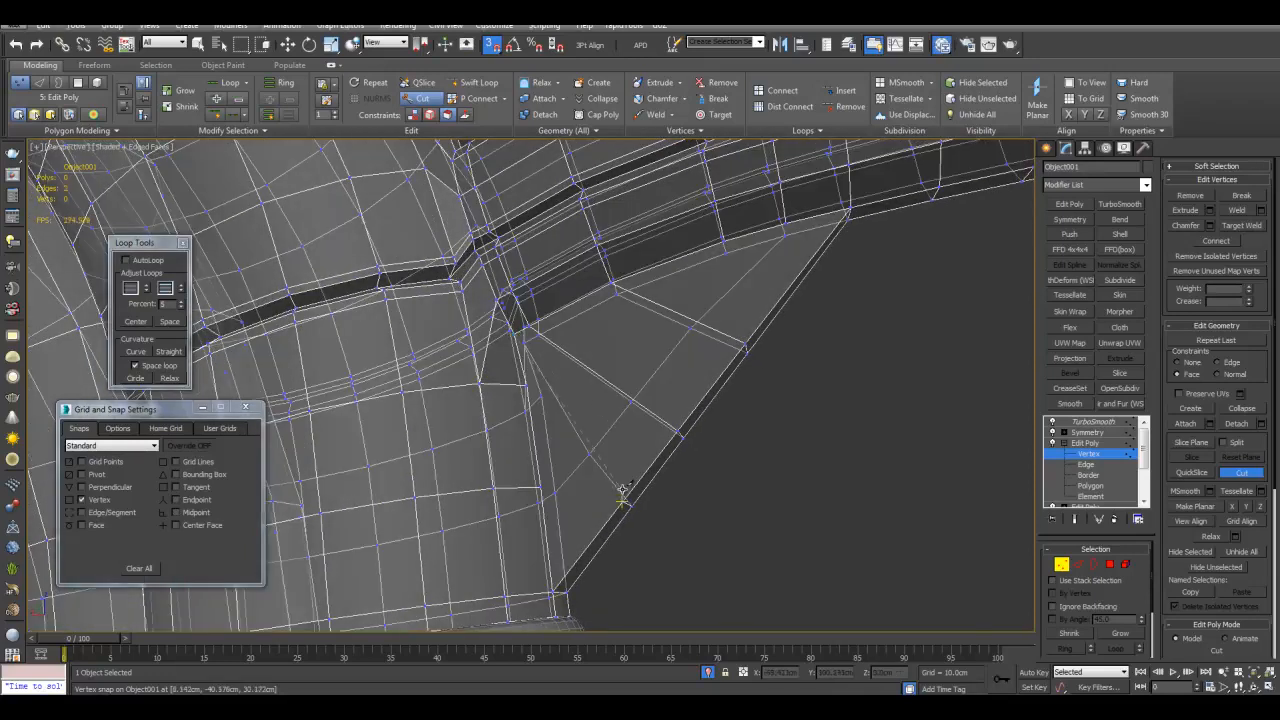
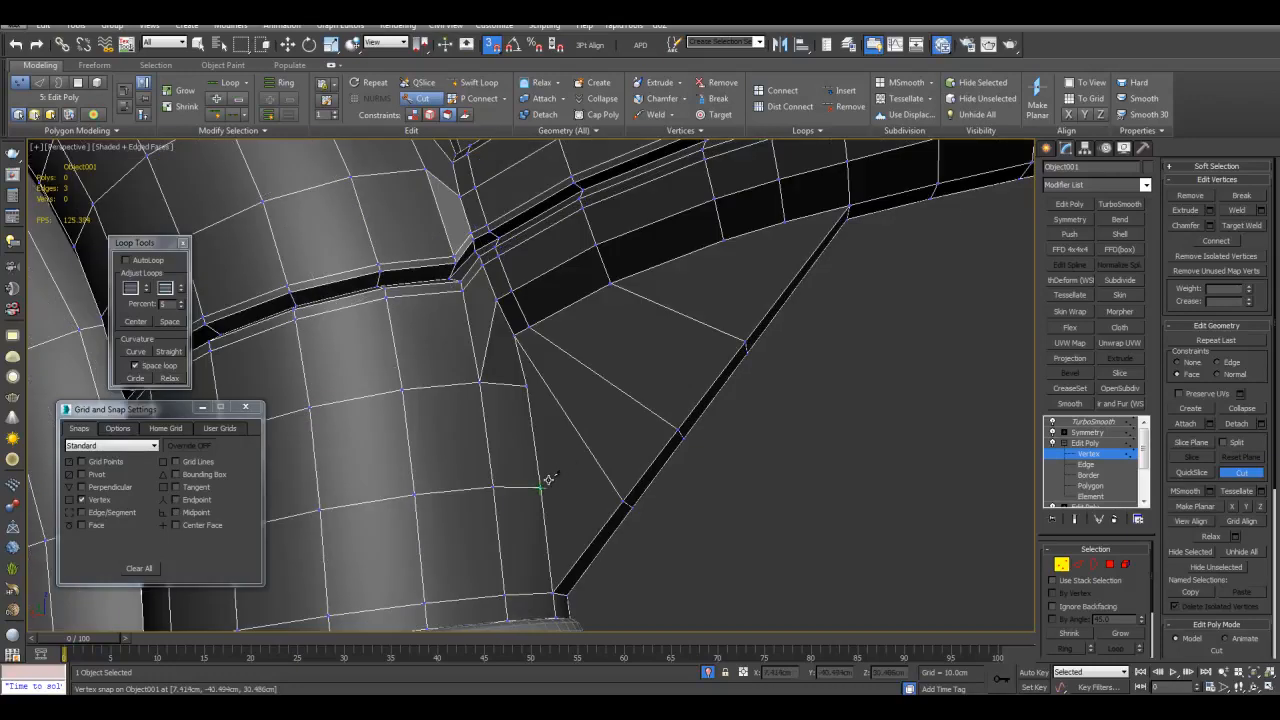
right_click(833, 397)
Examine the smoothed crossbar and its mirrored triangular gussets in shaded and edged-face display.
key(F4)
scroll(846, 397, down, 2)
alt+middle_drag(846, 397, 700, 456)
key(1)
scroll(643, 435, down, 2)
scroll(640, 466, down, 3)
alt+middle_drag(579, 478, 582, 469)
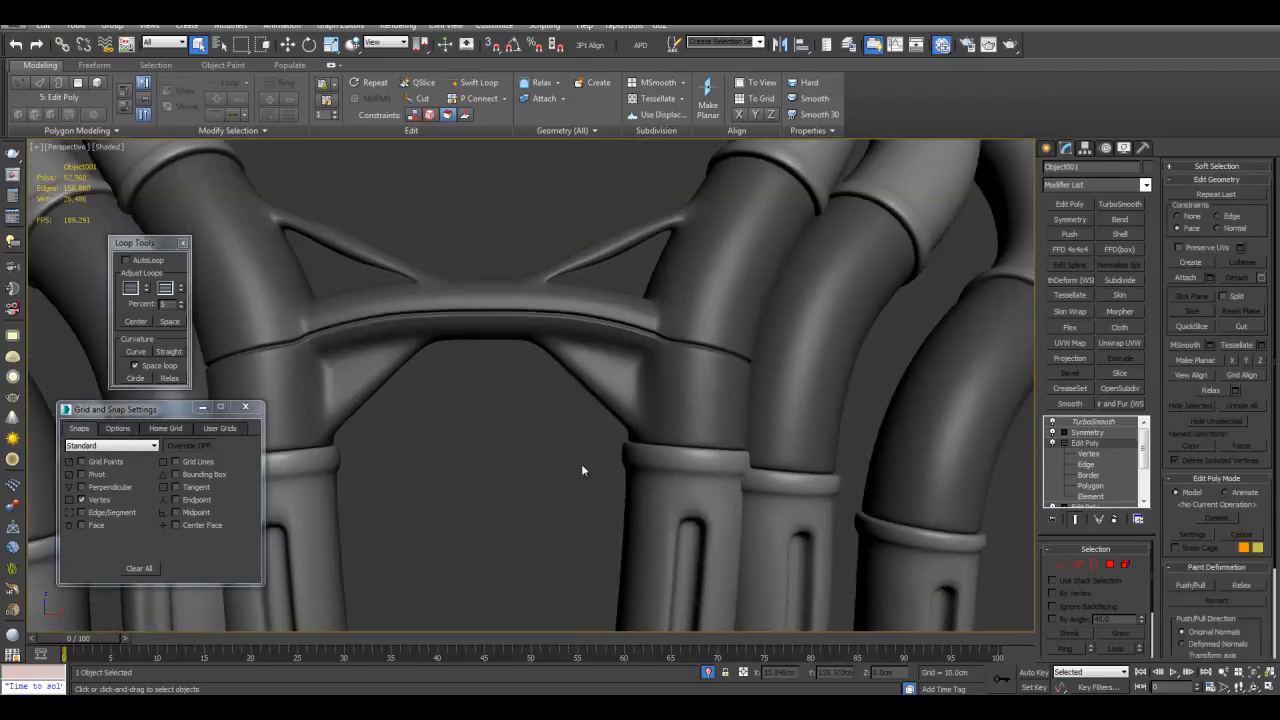
key(F4)
scroll(583, 470, up, 3)
middle_drag(660, 455, 551, 468)
middle_drag(441, 488, 586, 484)
key(F4)
key(F4)
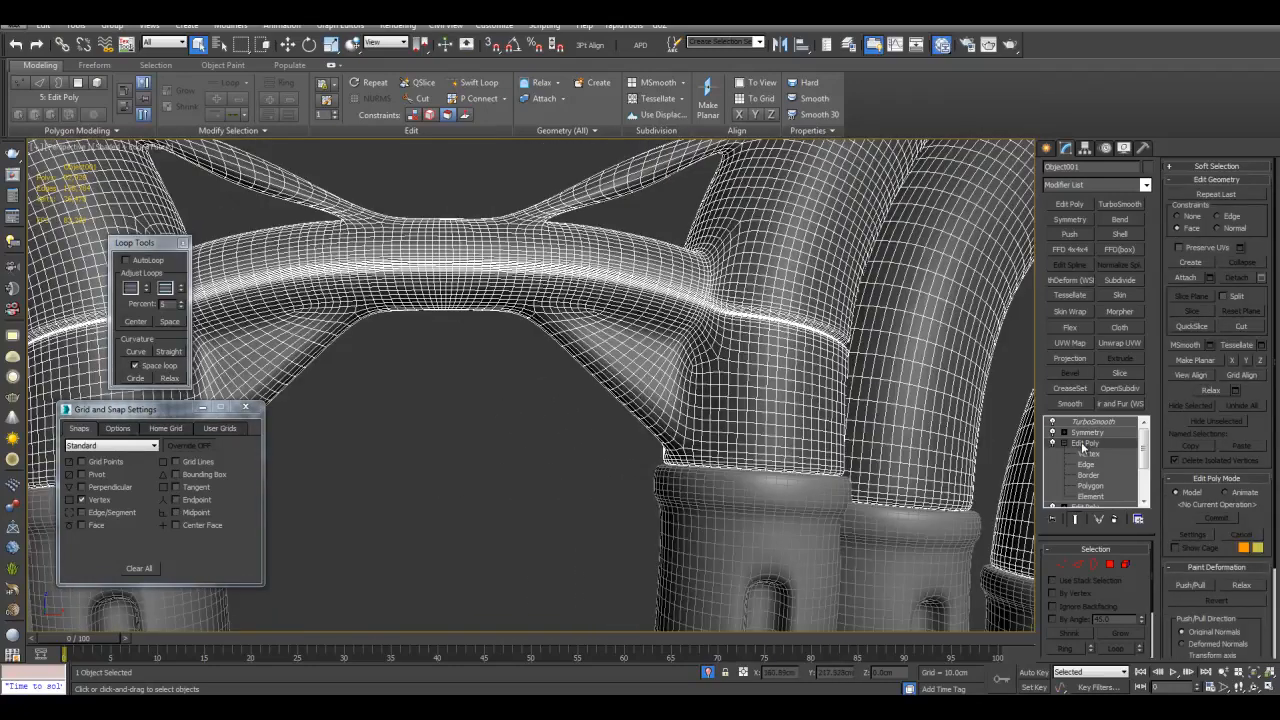
Add an Edit Poly modifier and select the triangular gusset's polygons on both front and back faces.
click(1064, 443)
click(1069, 204)
middle_drag(753, 359, 638, 388)
scroll(826, 334, up, 3)
key(4)
click(537, 342)
drag(546, 369, 557, 393)
alt+middle_drag(596, 425, 643, 451)
ctrl+click(645, 451)
ctrl+drag(673, 503, 690, 480)
key(alt+x)
alt+middle_drag(690, 480, 718, 423)
Try to inset the selected gusset polygons with Bevel, shift them, and delete them to open the gusset.
key(ctrl+shift+b)
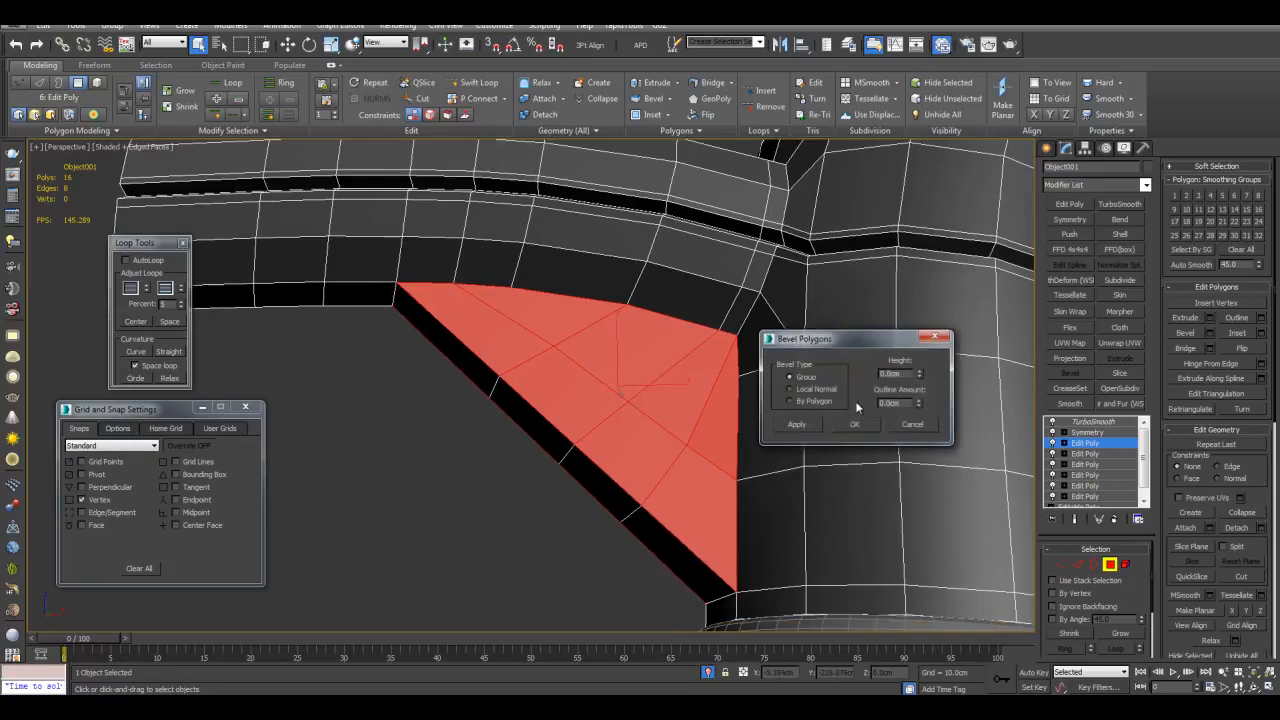
drag(917, 407, 916, 422)
click(860, 426)
key(w)
drag(633, 394, 632, 425)
key(shift+x)
middle_drag(690, 414, 744, 390)
key(q)
key(Delete)
click(546, 493)
Try to connect the edges around the gusset's opening and inspect the smoothed shape.
key(F4)
scroll(686, 449, down, 4)
alt+middle_drag(686, 449, 735, 422)
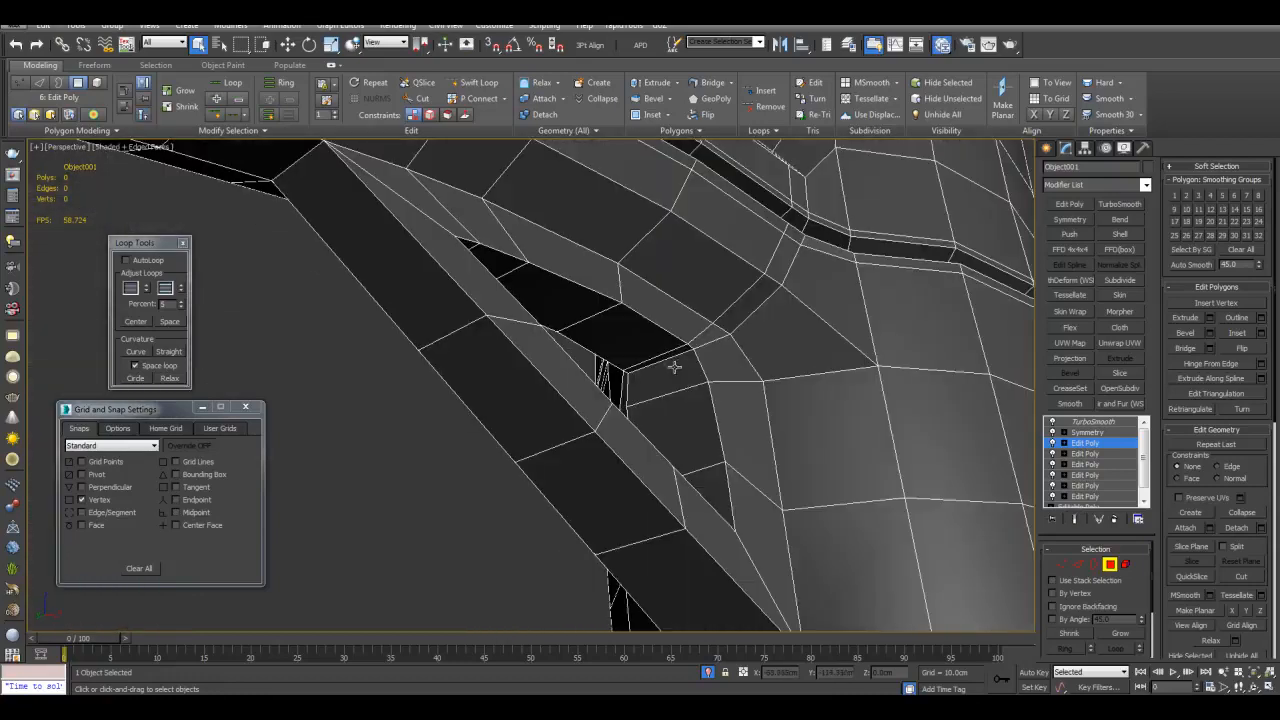
key(2)
click(674, 360)
key(ctrl+shift+e)
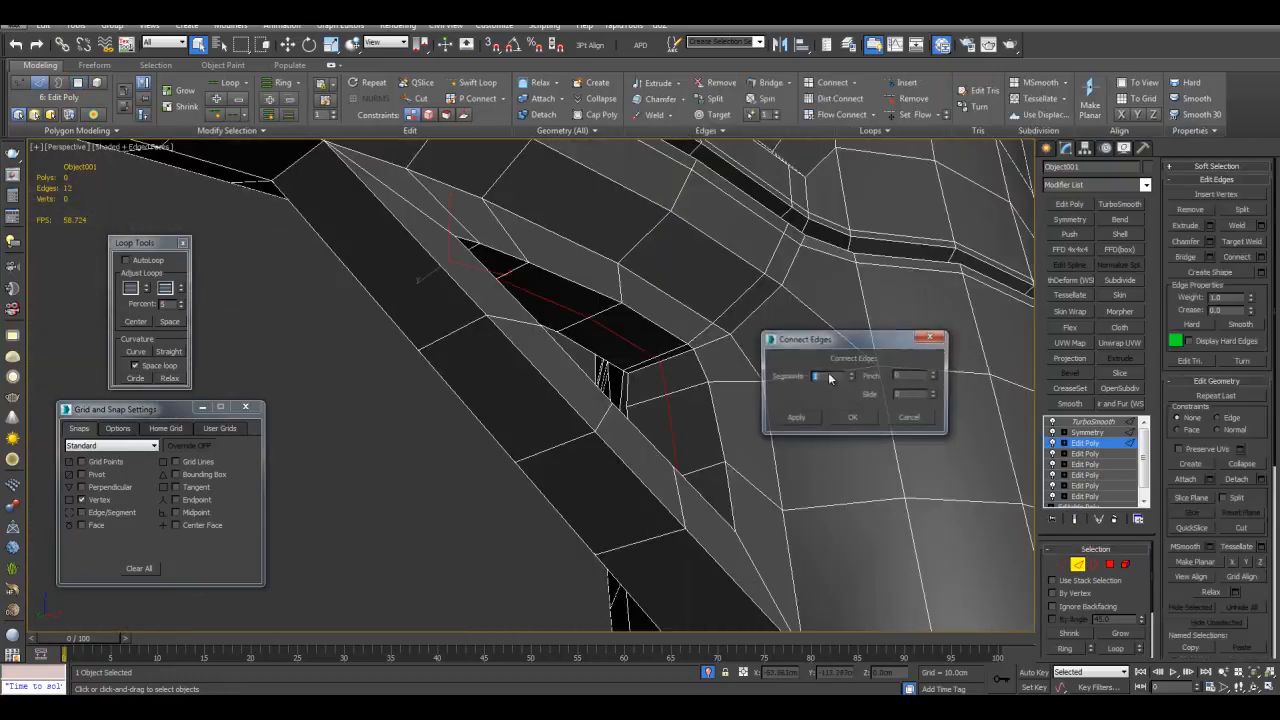
click(839, 422)
click(546, 509)
key(F4)
scroll(651, 428, down, 5)
mouse_move(651, 428)
alt+middle_down()
mouse_move(606, 457)
mouse_move(669, 451)
mouse_move(623, 463)
mouse_move(661, 421)
mouse_move(650, 428)
alt+middle_up()
key(F4)
scroll(650, 428, up, 8)
Undo the edge connection, the polygon deletion and the bevel on the gusset.
key(ctrl+z)
scroll(651, 428, down, 6)
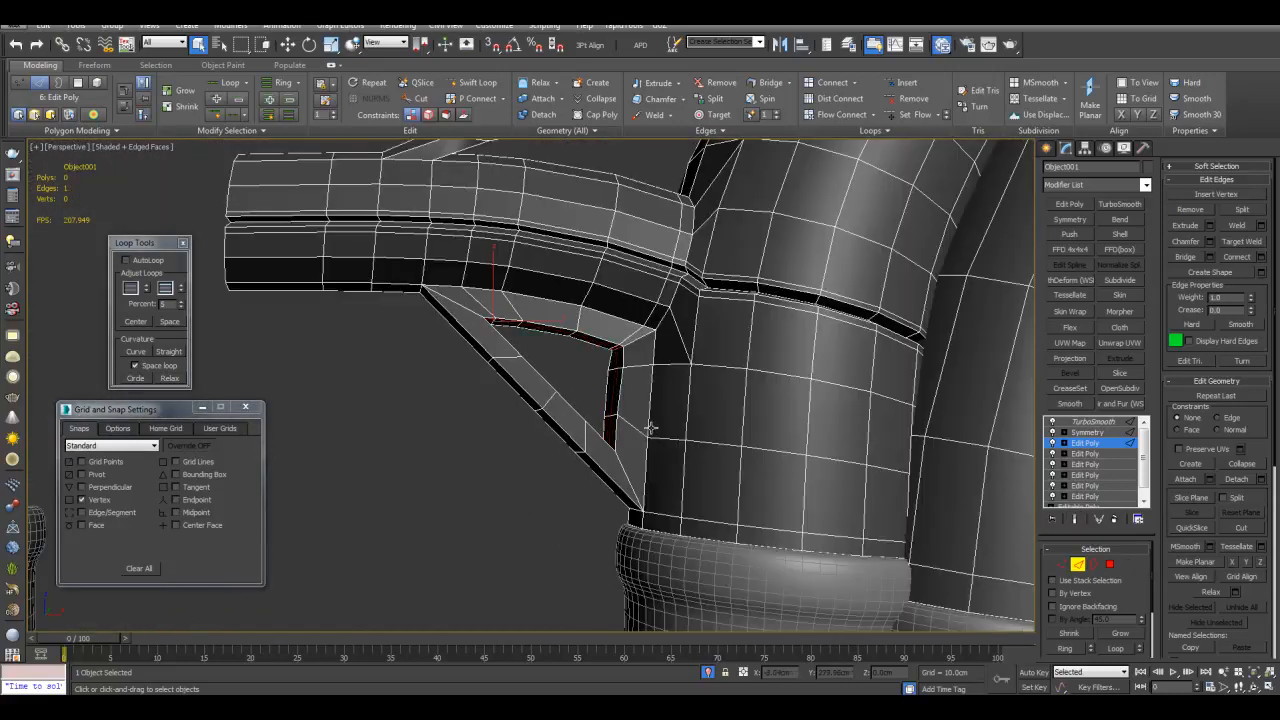
key(ctrl+z)
key(ctrl+z)
key(ctrl+z)
key(ctrl+z)
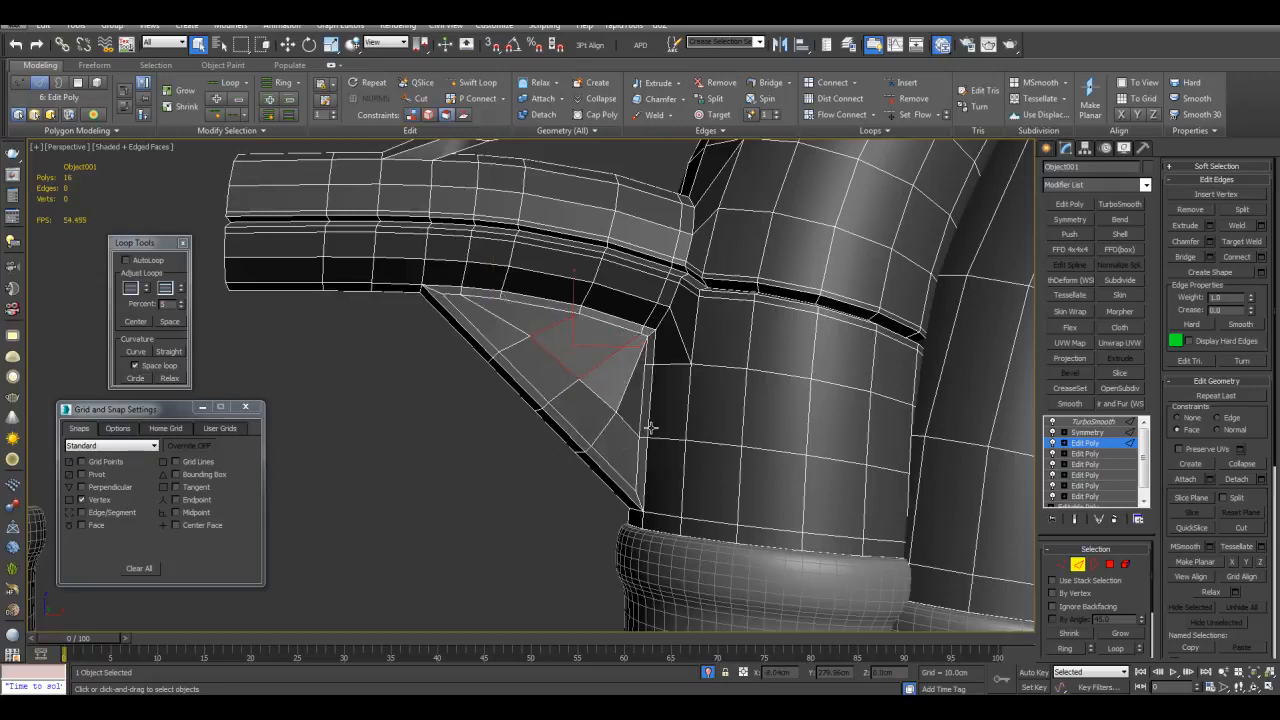
Undo the last gusset change and select the central polygons on the gusset's front and back faces.
key(ctrl+z)
scroll(651, 428, up, 3)
key(4)
scroll(597, 391, up, 3)
key(alt+x)
middle_drag(597, 391, 609, 426)
key(ctrl+Page_Down)
key(alt+x)
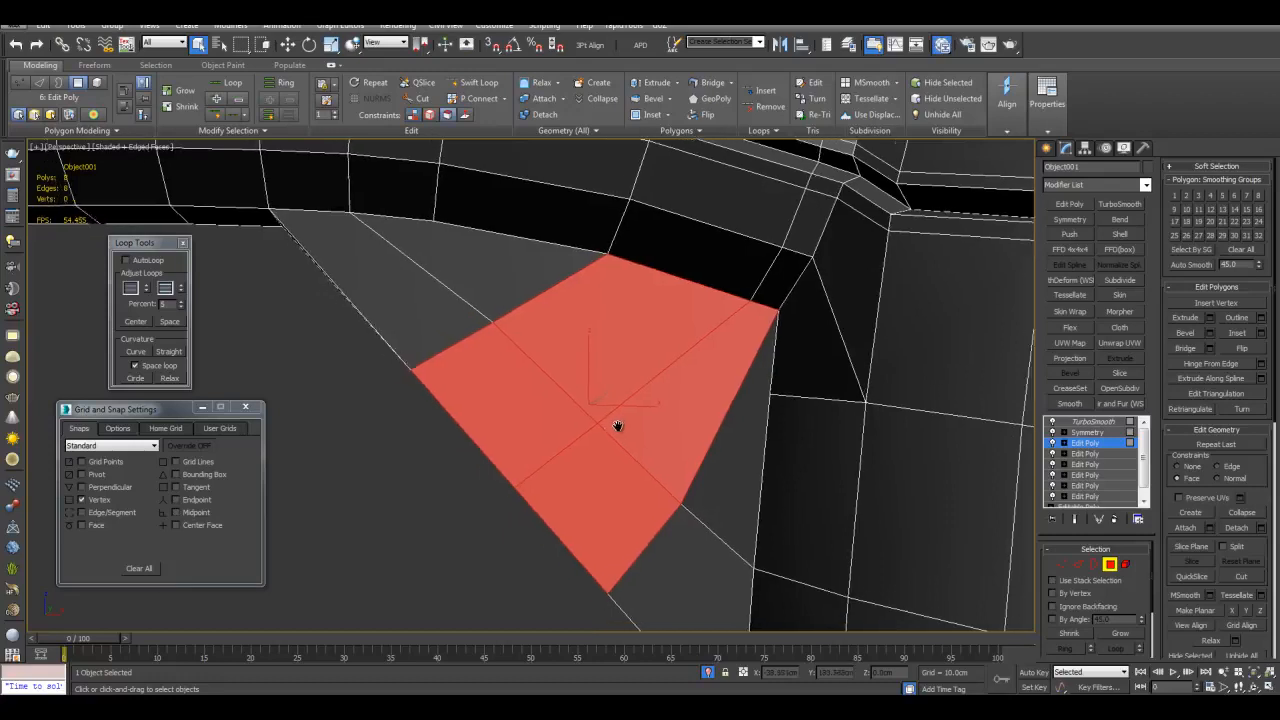
Inset the selected gusset polygons and reshape the inset area into an octagon on both faces.
scroll(608, 424, down, 3)
key(i)
drag(596, 408, 586, 403)
key(c)
alt+middle_drag(586, 403, 740, 437)
key(w)
scroll(572, 474, down, 3)
scroll(664, 460, up, 3)
scroll(560, 331, up, 3)
scroll(674, 376, up, 1)
scroll(674, 376, down, 2)
alt+middle_drag(674, 376, 949, 438)
scroll(831, 414, down, 3)
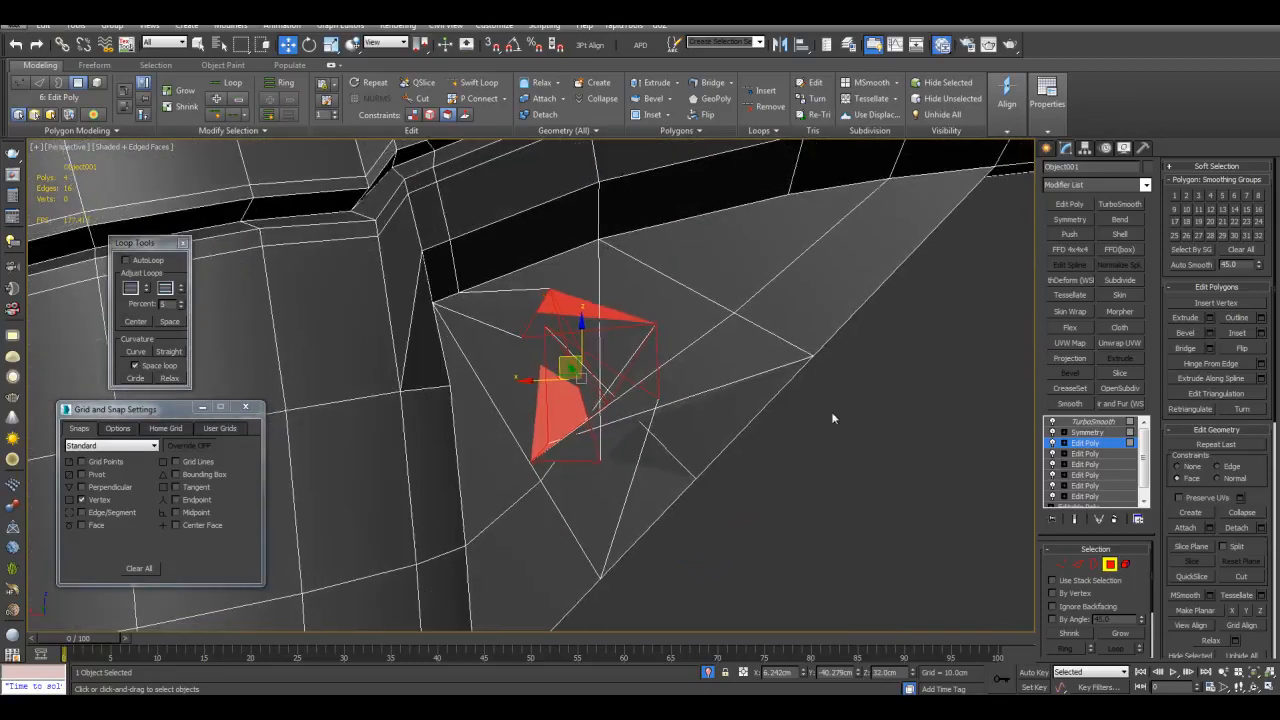
Try to rotate the inset gusset polygons in the Local coordinate system with the edit constraint set to None.
click(1187, 467)
scroll(834, 394, up, 2)
key(e)
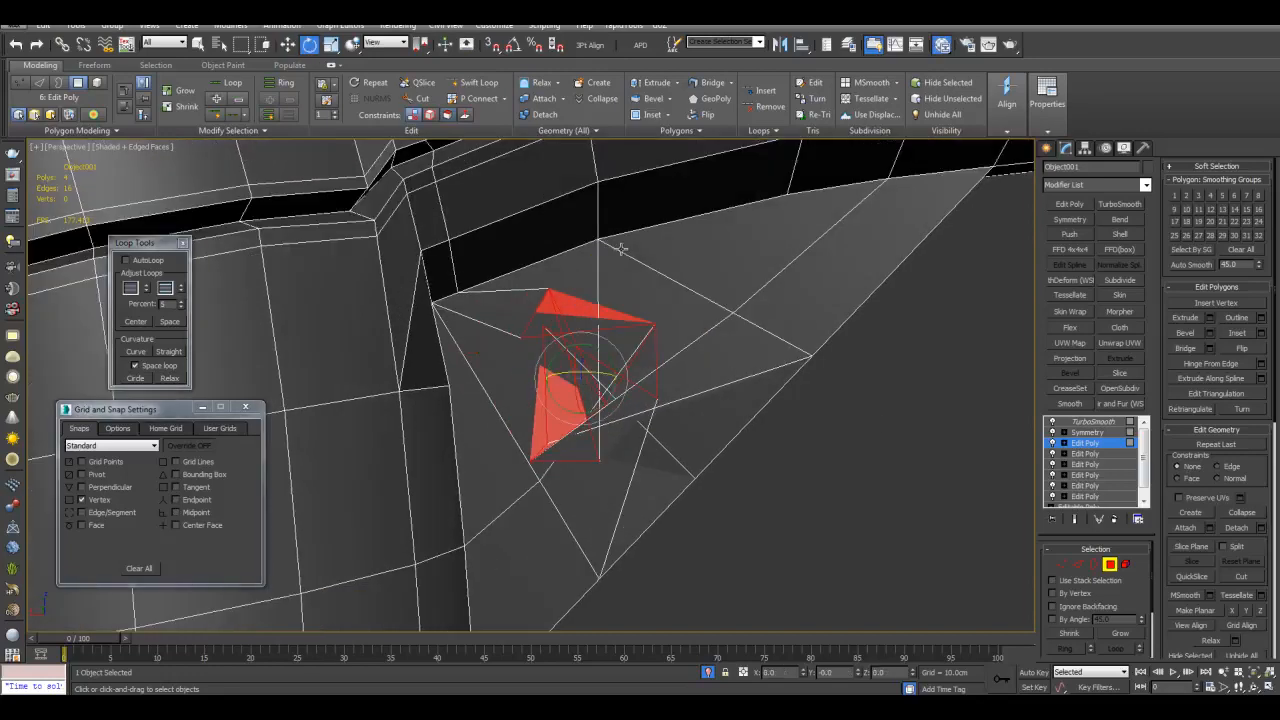
click(397, 43)
click(395, 90)
middle_drag(612, 382, 622, 382)
key(alt+x)
key(alt+x)
drag(623, 363, 499, 245)
middle_drag(634, 351, 636, 333)
Undo the distorting rotation and turn the octagonal polygons to line up with the surrounding gusset edges.
key(ctrl+z)
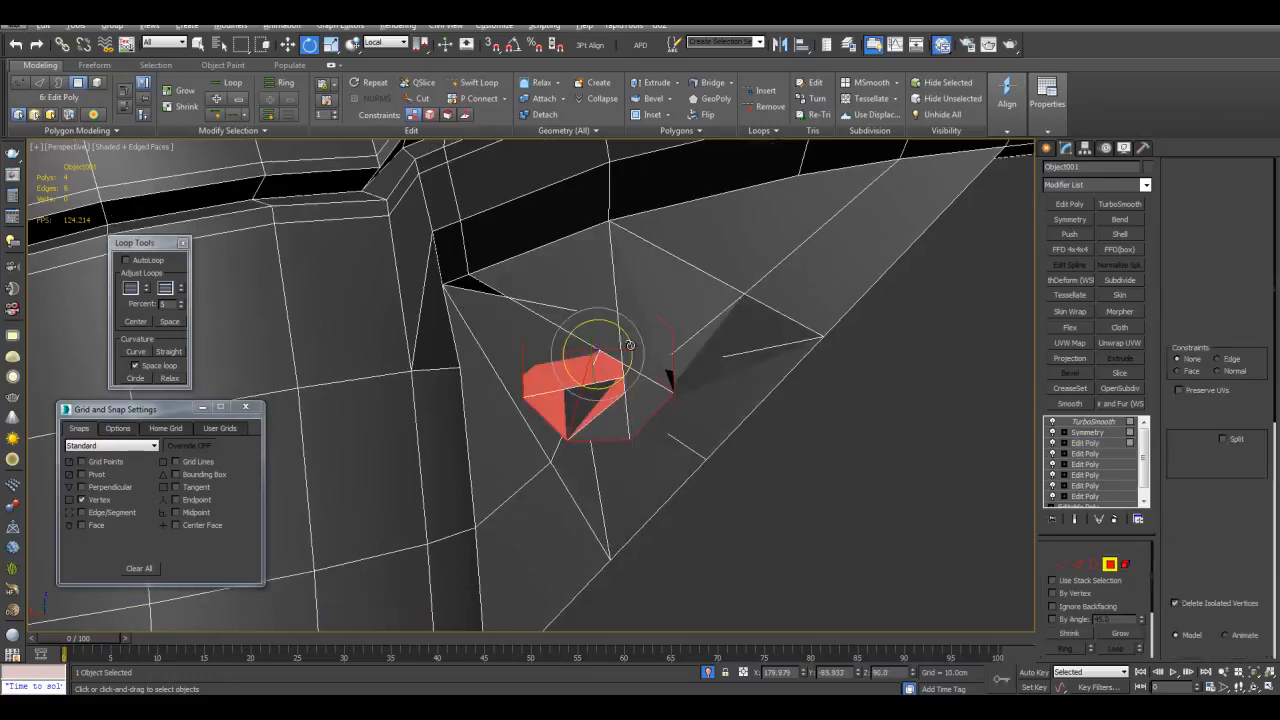
key(ctrl+z)
key(ctrl+z)
key(ctrl+z)
key(ctrl+z)
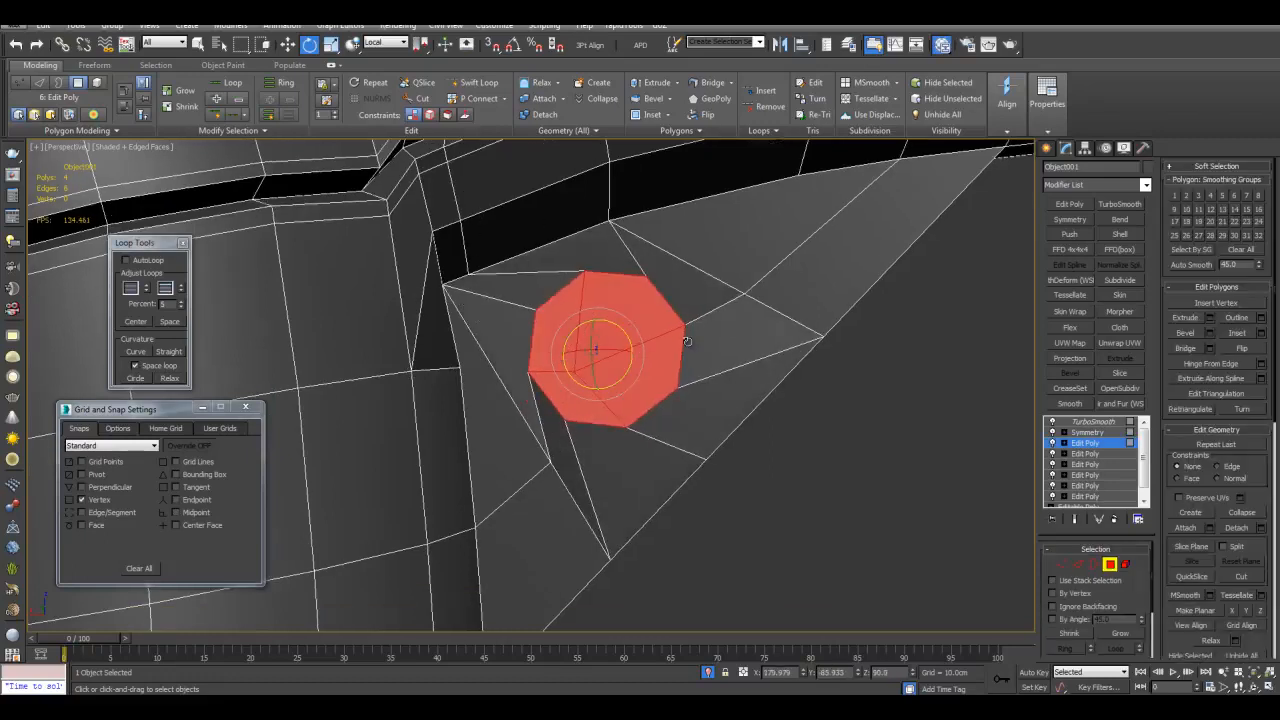
key(ctrl+z)
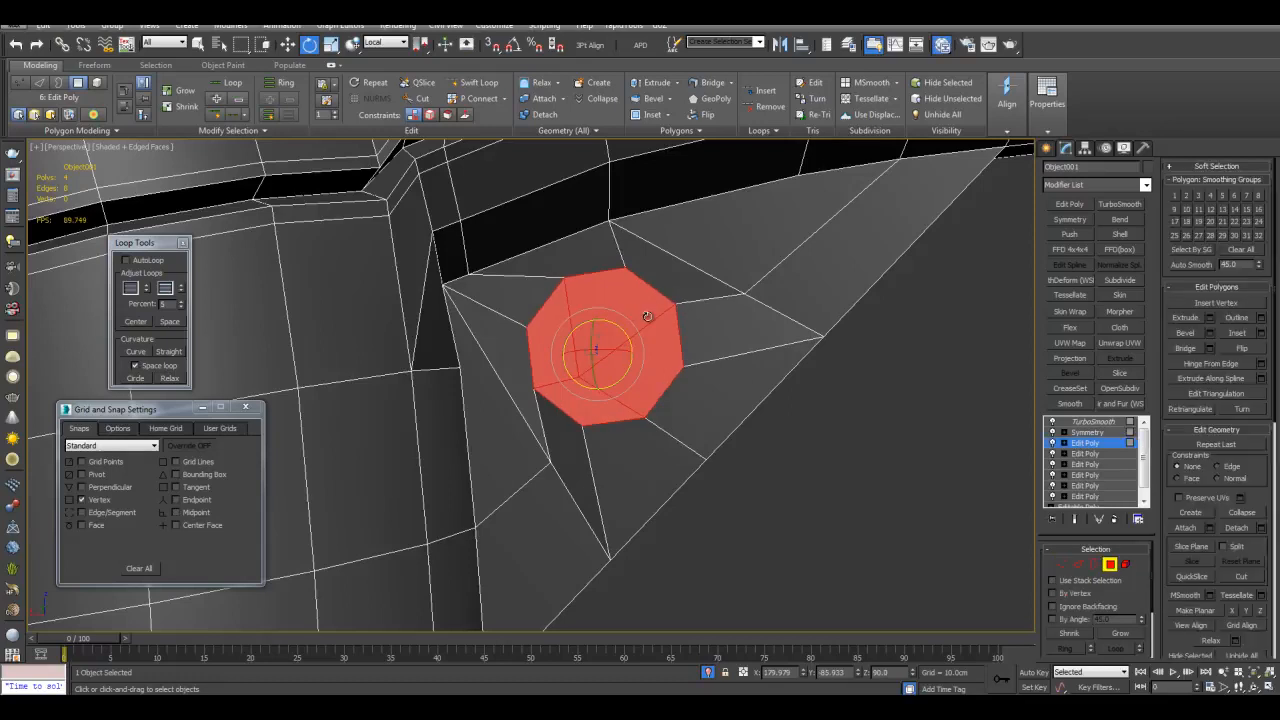
Slide the octagon within the gusset with the Face constraint, and bridge the front and back polygons into a through hole.
key(w)
click(1179, 479)
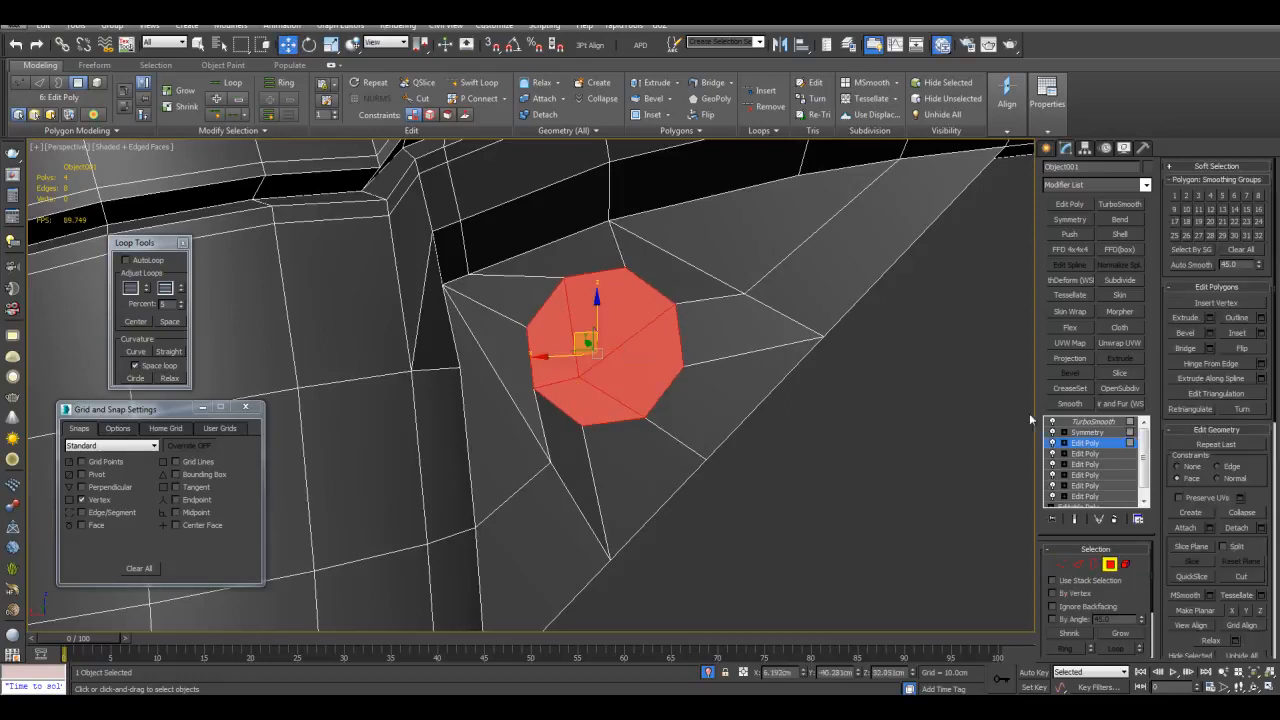
drag(583, 330, 588, 354)
alt+middle_drag(745, 347, 478, 375)
key(q)
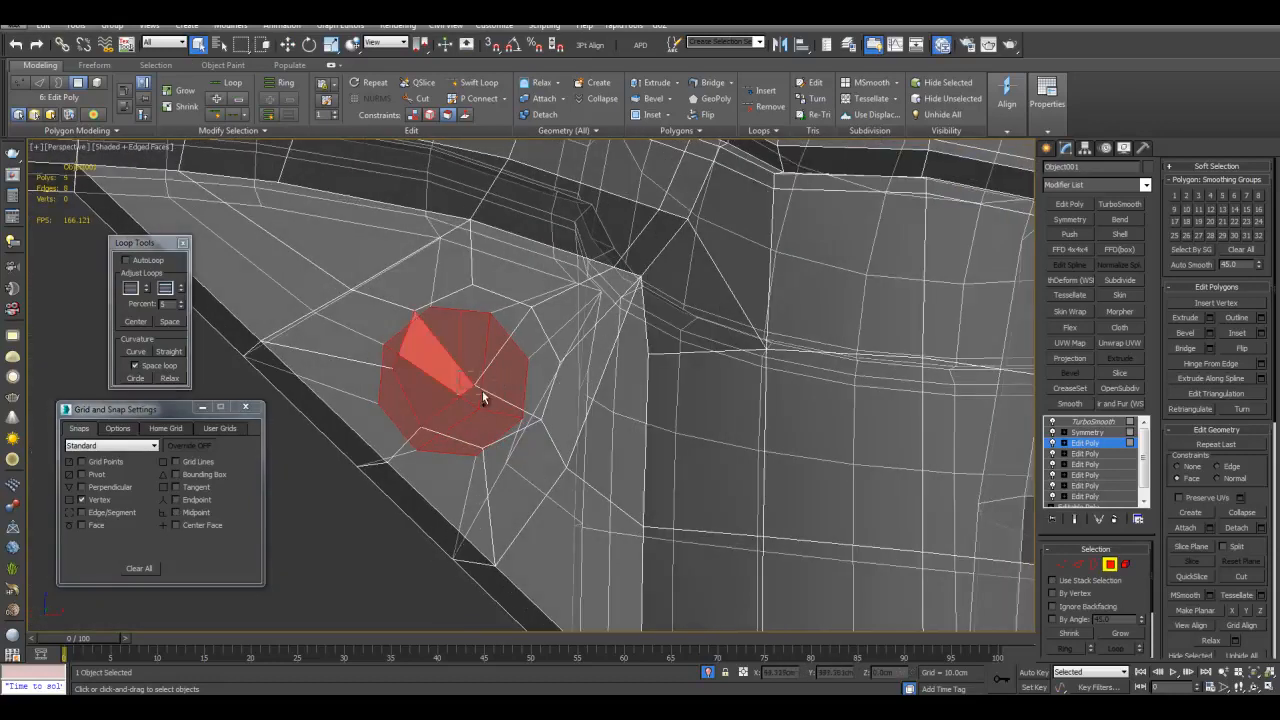
click(1188, 355)
alt+middle_drag(540, 405, 621, 387)
scroll(590, 410, down, 3)
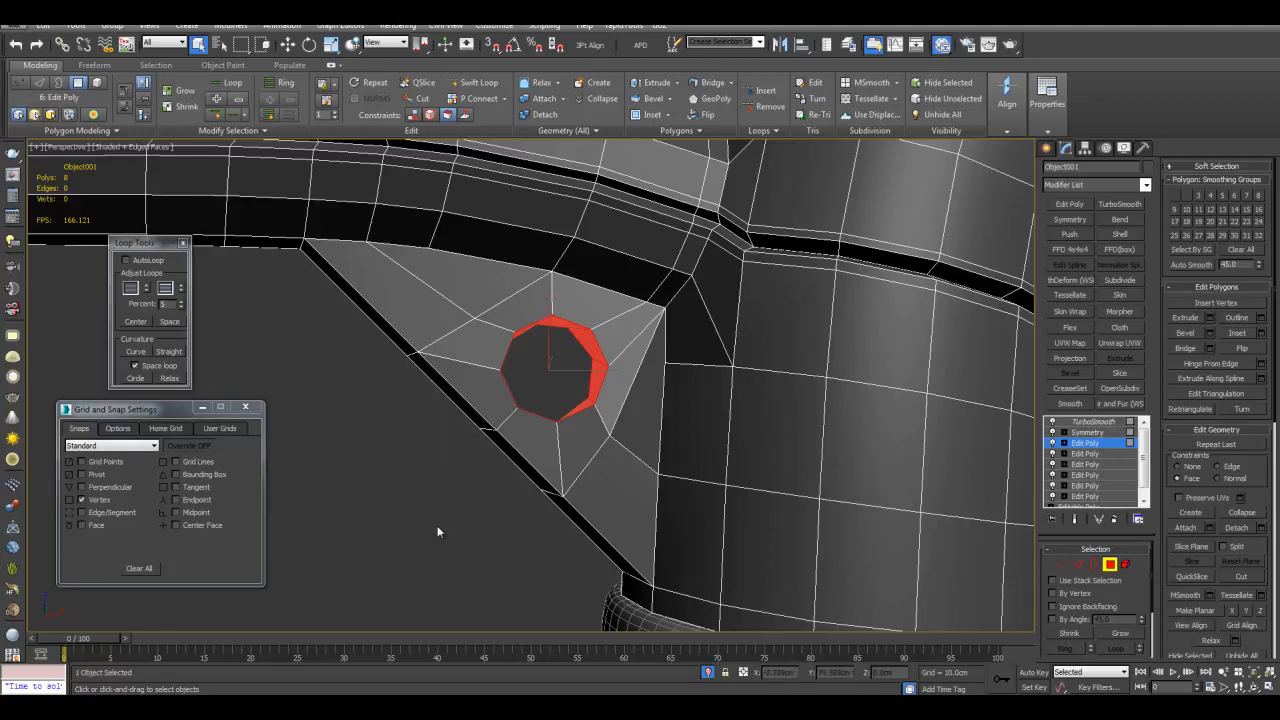
Deselect the hole's polygons and inspect the smoothed gusset without its edged wireframe.
click(471, 495)
key(F4)
scroll(590, 470, down, 4)
alt+middle_drag(506, 502, 652, 443)
scroll(650, 382, up, 4)
key(F4)
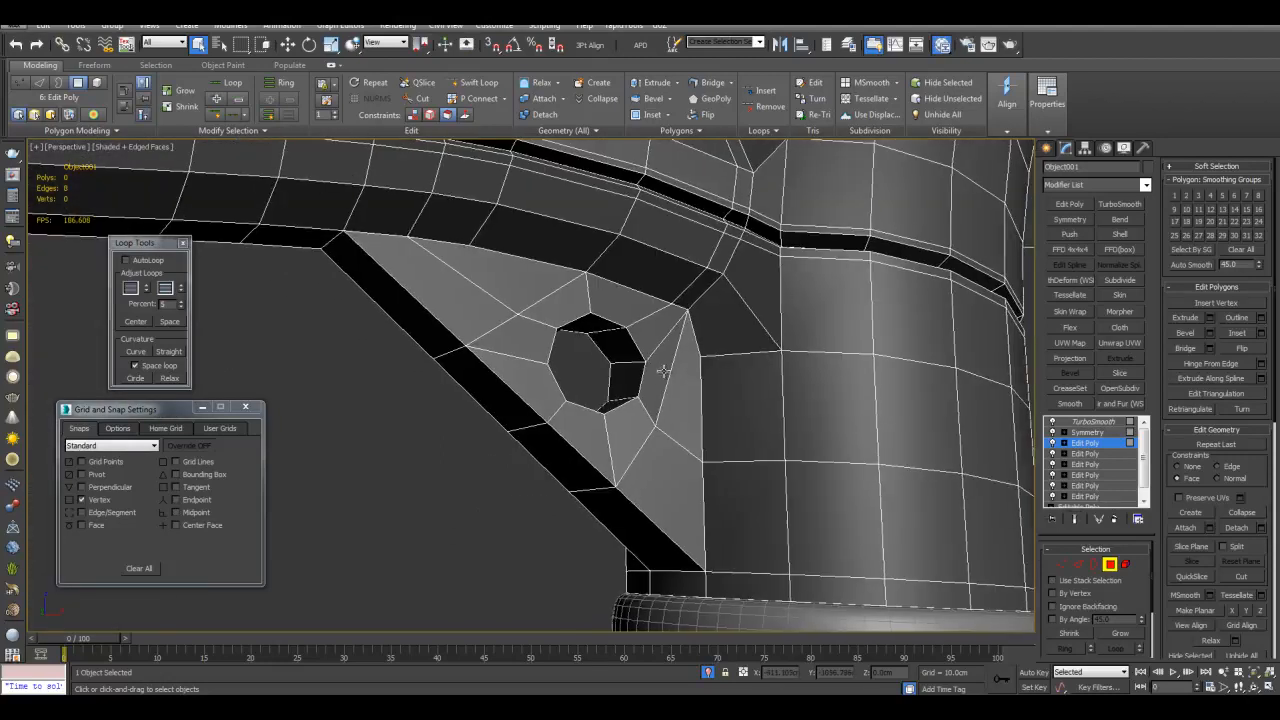
Connect the edges inside the gusset hole with 2 segments and a pinch of 100, and deselect the object.
scroll(667, 372, down, 3)
key(1)
drag(430, 242, 660, 510)
scroll(600, 410, up, 3)
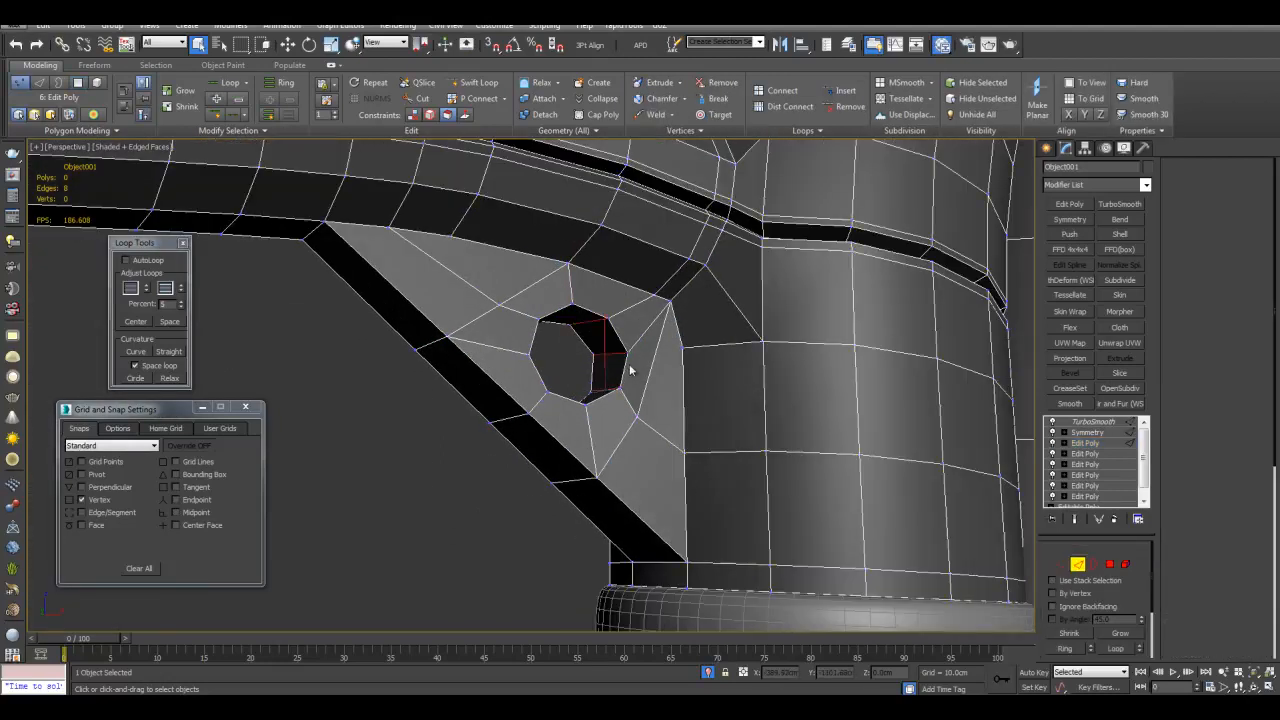
key(2)
key(F4)
key(ctrl+shift+e)
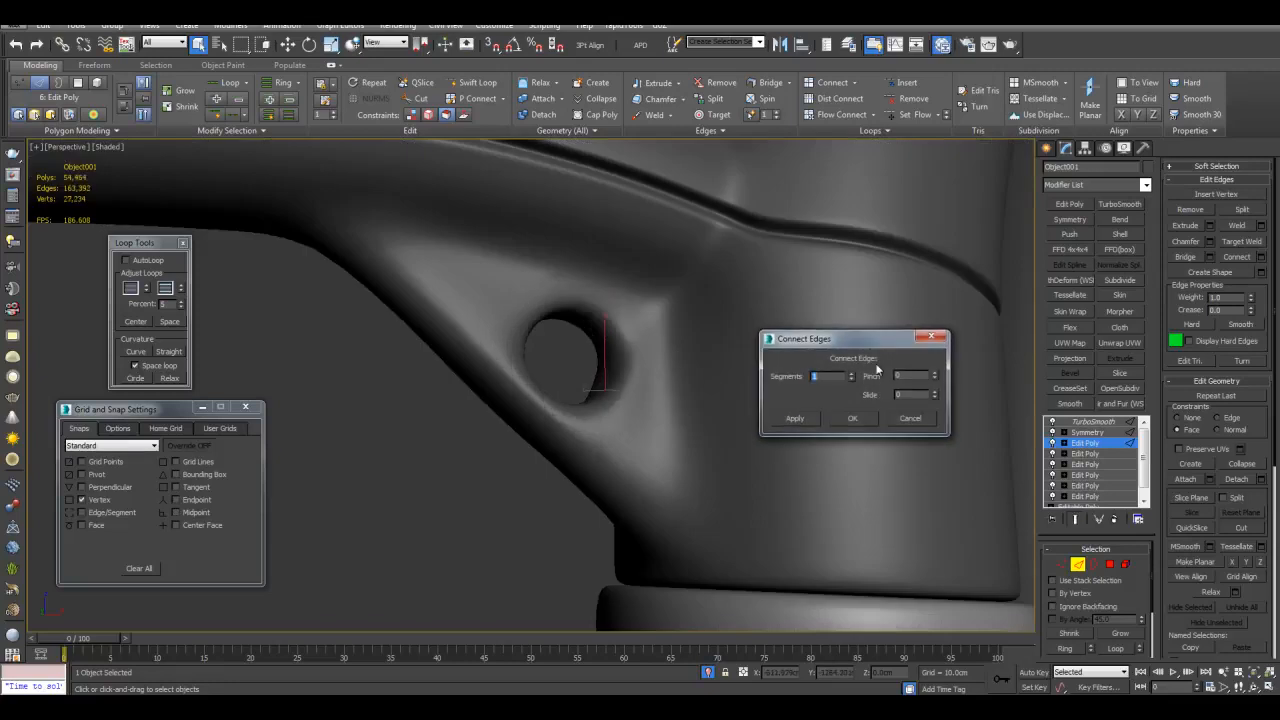
drag(933, 378, 927, 320)
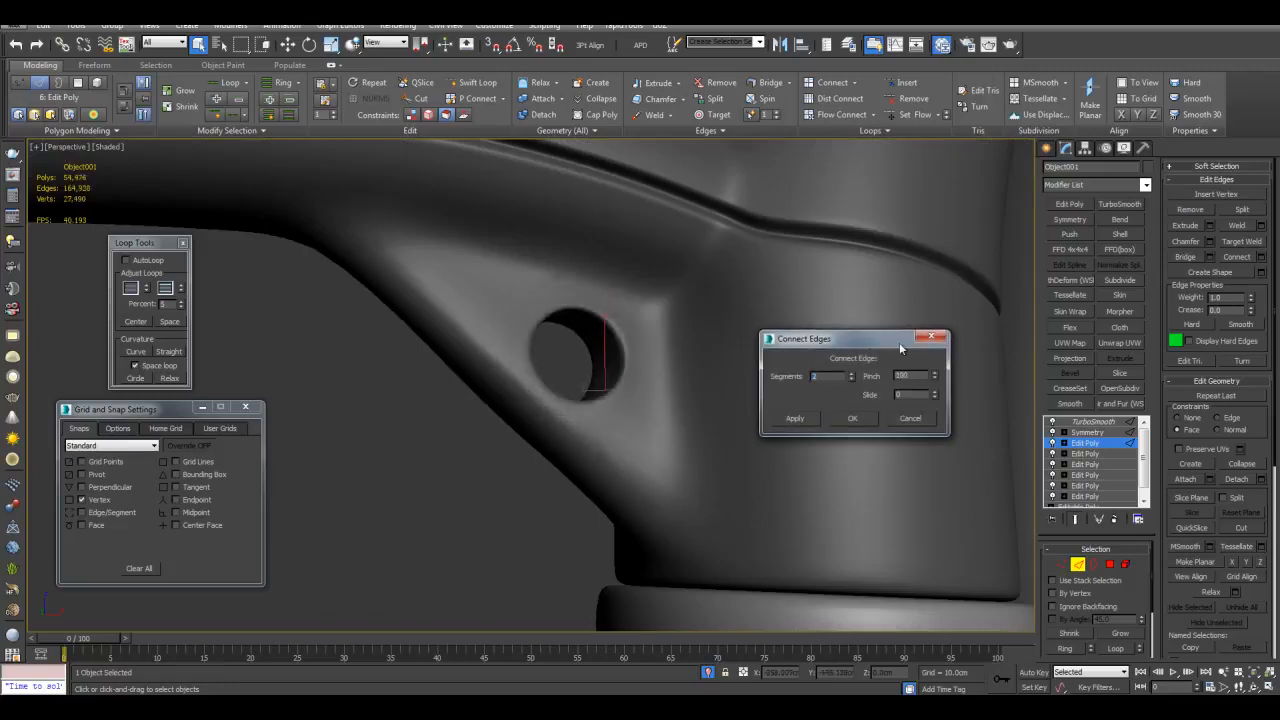
click(853, 418)
click(479, 501)
Create a freehand standard-primitive cylinder beside the lower end of the outermost tube.
scroll(540, 460, down, 5)
alt+middle_drag(580, 425, 663, 410)
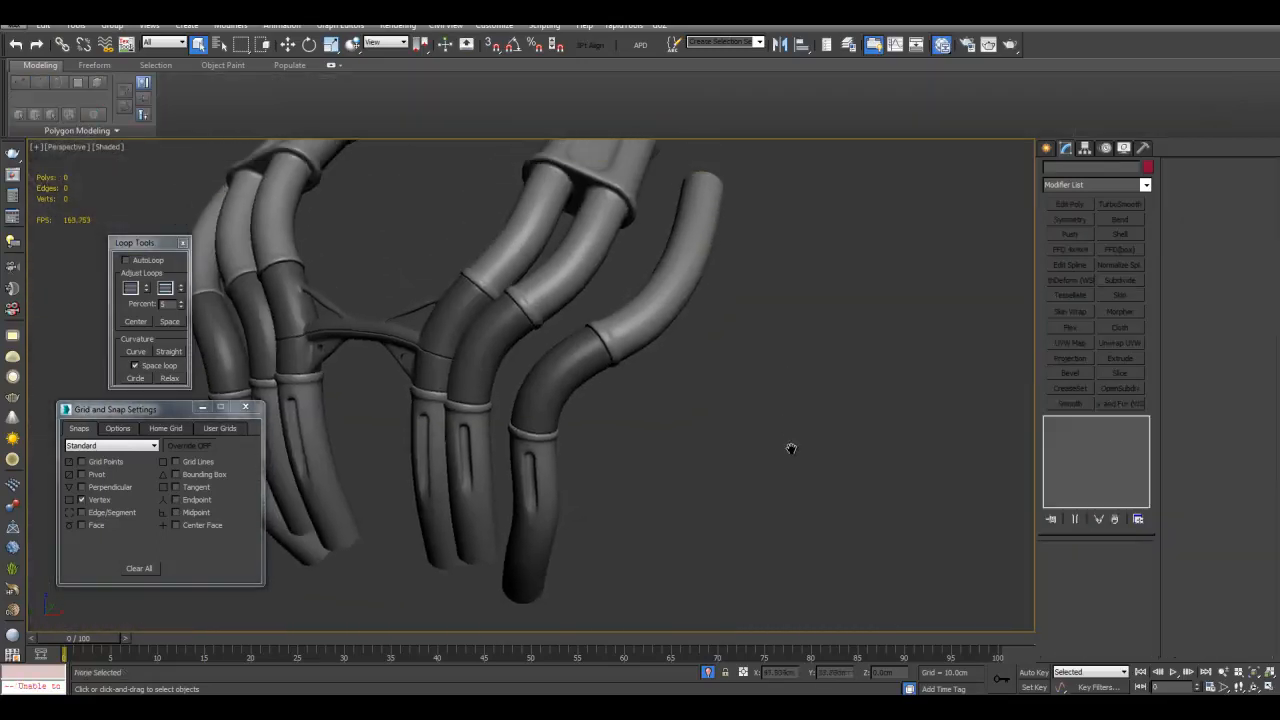
mouse_move(791, 446)
middle_down()
mouse_move(771, 548)
mouse_move(658, 366)
mouse_move(749, 390)
mouse_move(800, 380)
middle_up()
scroll(759, 514, up, 3)
key(F4)
click(1047, 148)
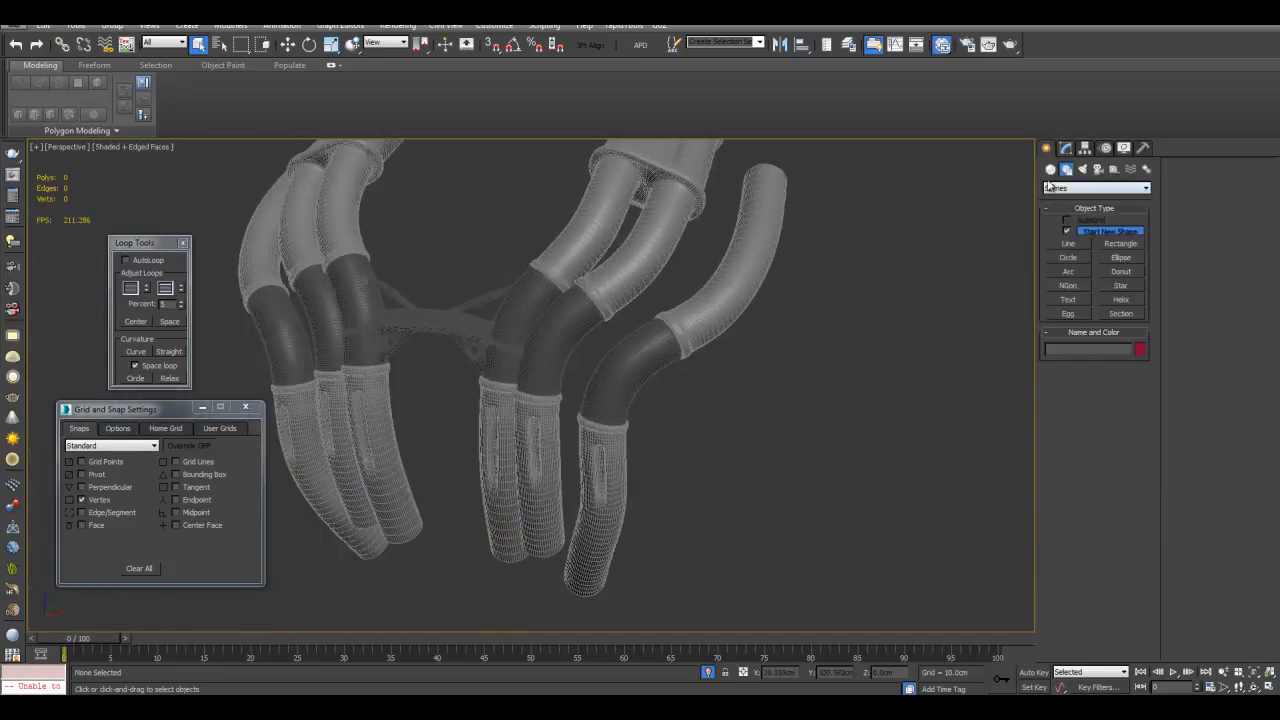
click(1050, 169)
click(1062, 261)
middle_drag(937, 385, 867, 320)
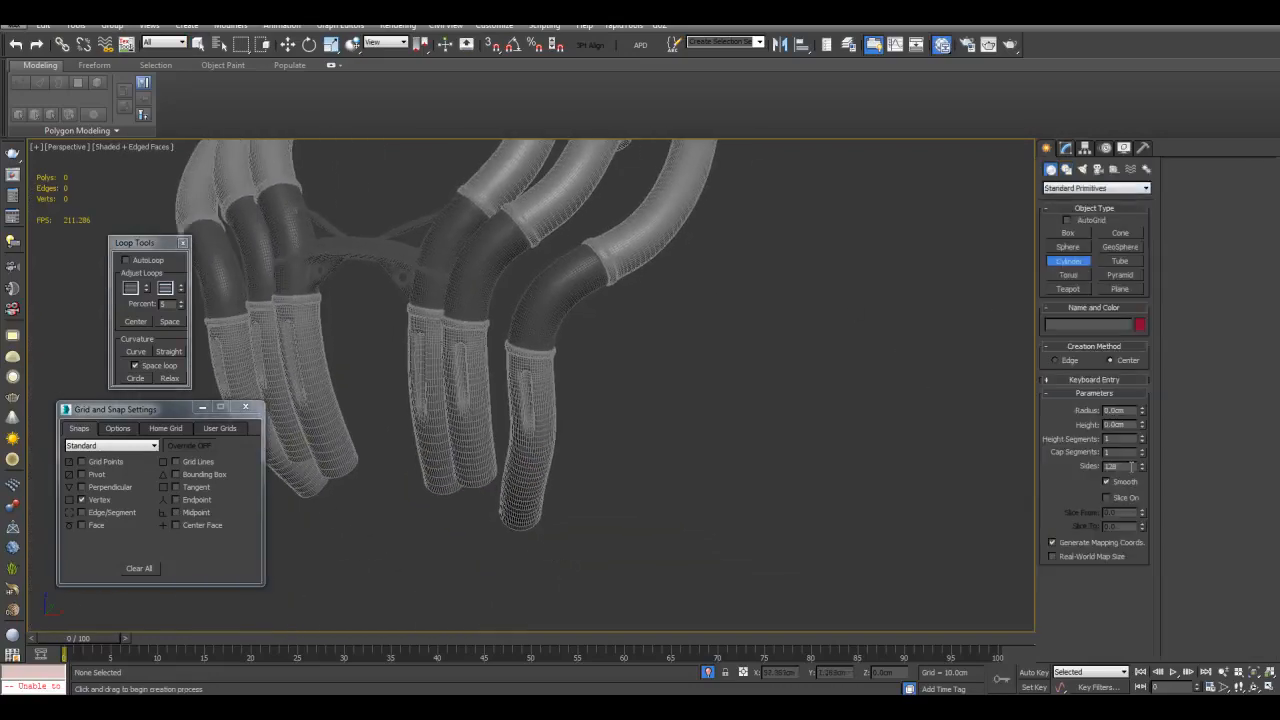
middle_drag(847, 461, 857, 453)
drag(765, 501, 771, 490)
click(766, 431)
right_click(790, 412)
key(w)
key(z)
Add an Edit Poly modifier to the cylinder and connect its vertical edges with loops near both ends.
click(1066, 148)
click(1069, 204)
scroll(711, 321, down, 3)
key(4)
alt+middle_drag(711, 321, 700, 265)
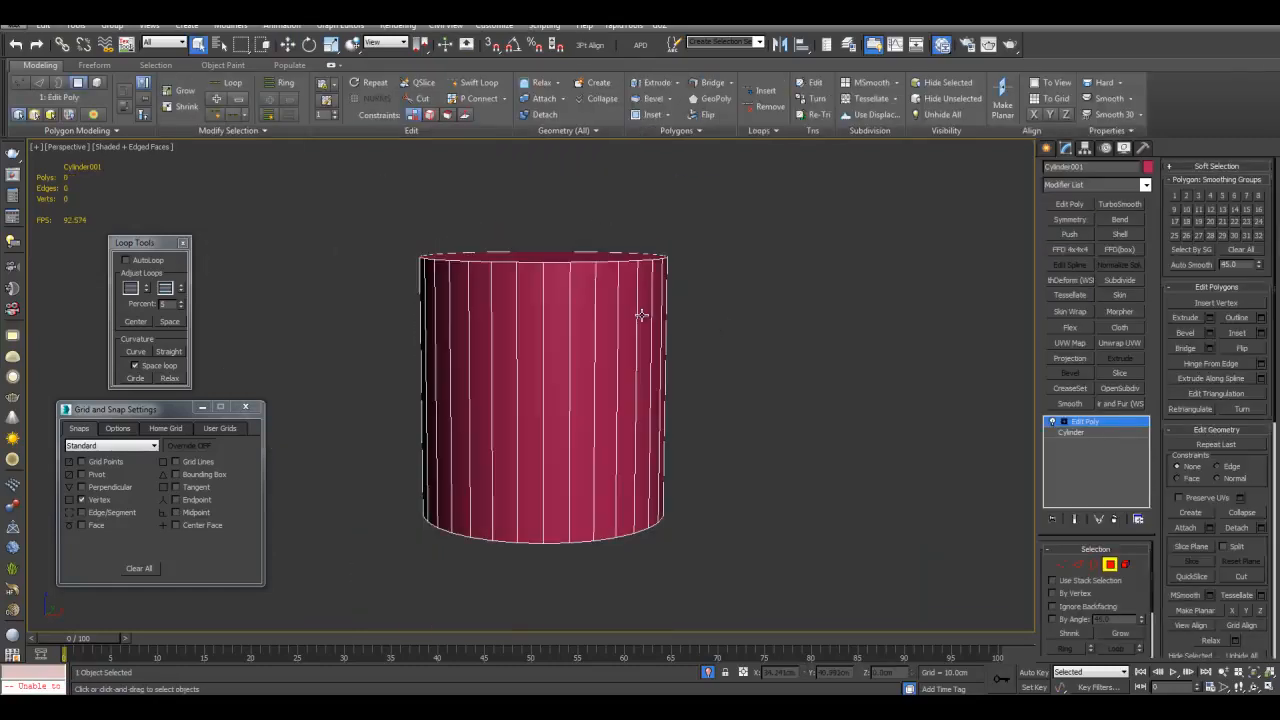
key(2)
click(1261, 257)
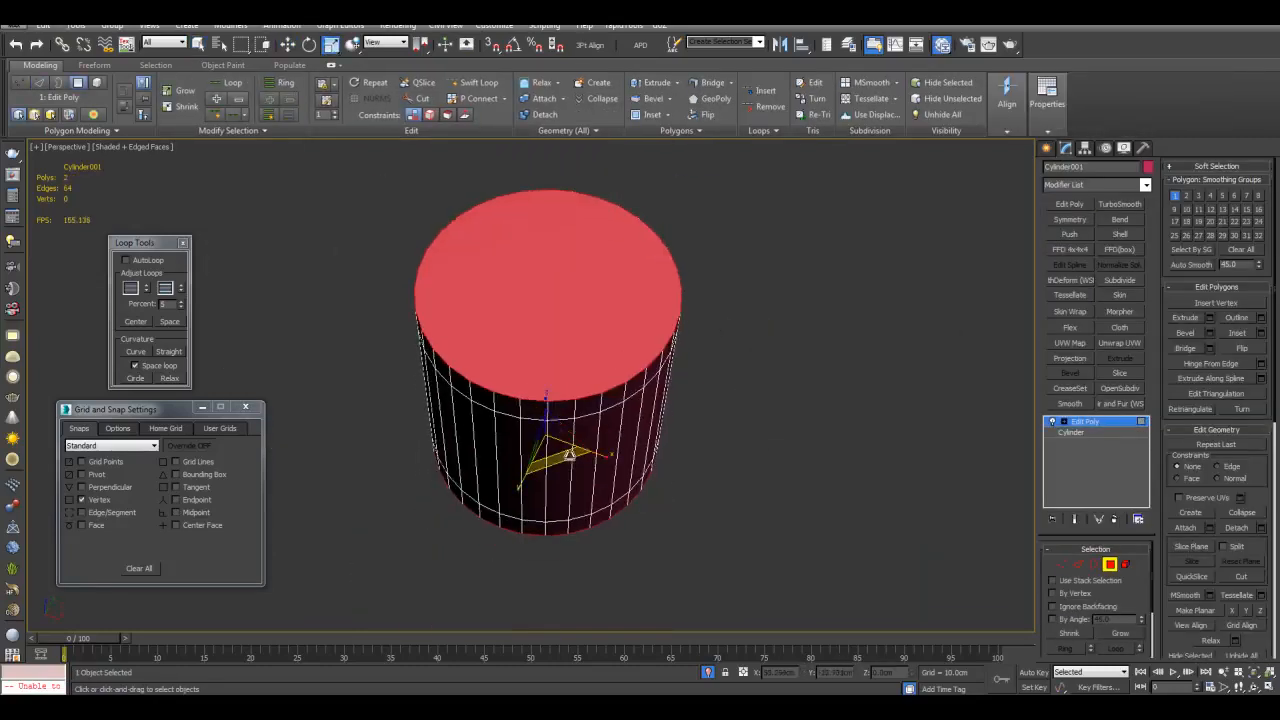
Scale the cylinder's two end caps inward and connect the side edges to form narrow upper and lower bands.
click(692, 325)
click(1261, 257)
click(862, 421)
click(678, 324)
key(alt+r)
click(1261, 257)
click(855, 419)
middle_drag(811, 409, 822, 406)
Bevel two polygons in each narrow band of the cylinder and pull all four outward into straight pegs.
key(4)
click(755, 292)
ctrl+click(743, 474)
ctrl+click(563, 460)
ctrl+click(558, 298)
click(1261, 378)
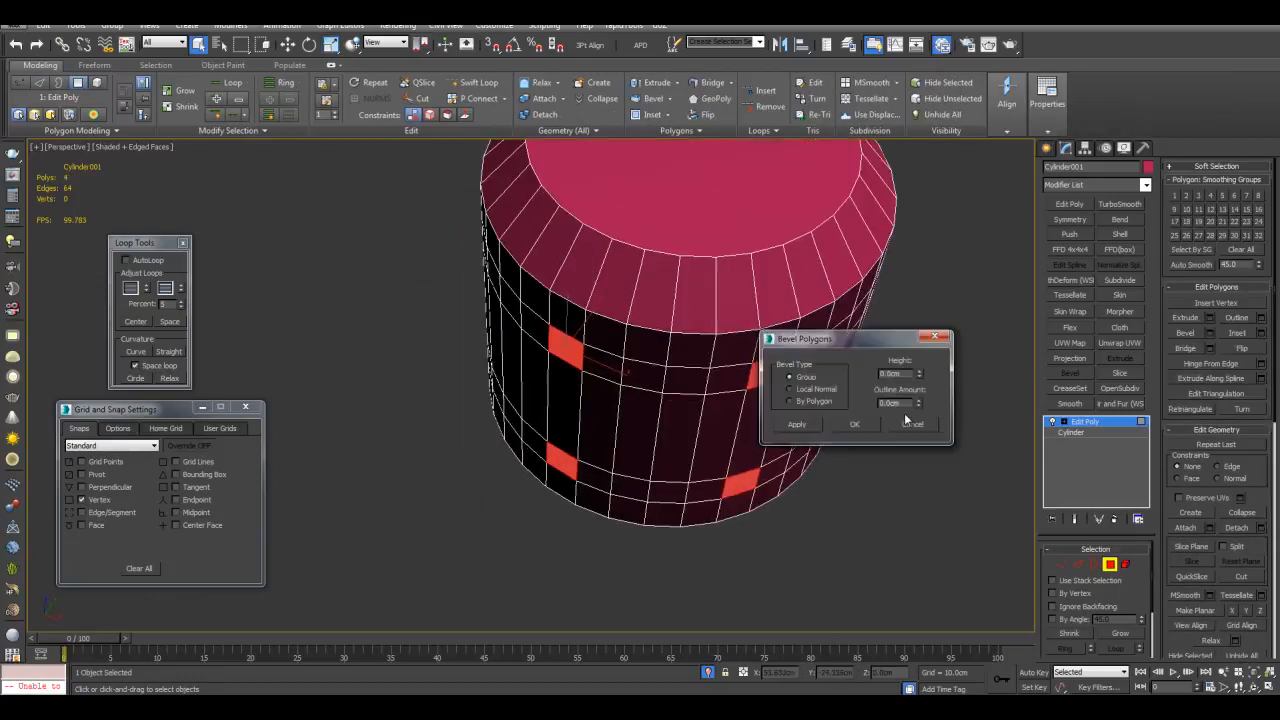
click(858, 422)
drag(652, 377, 657, 466)
alt+middle_drag(657, 466, 489, 411)
key(q)
Connect the long edges of the four pegs to add a segment near their outer ends.
key(2)
key(alt+r)
alt+middle_drag(690, 400, 696, 424)
click(1261, 257)
click(858, 421)
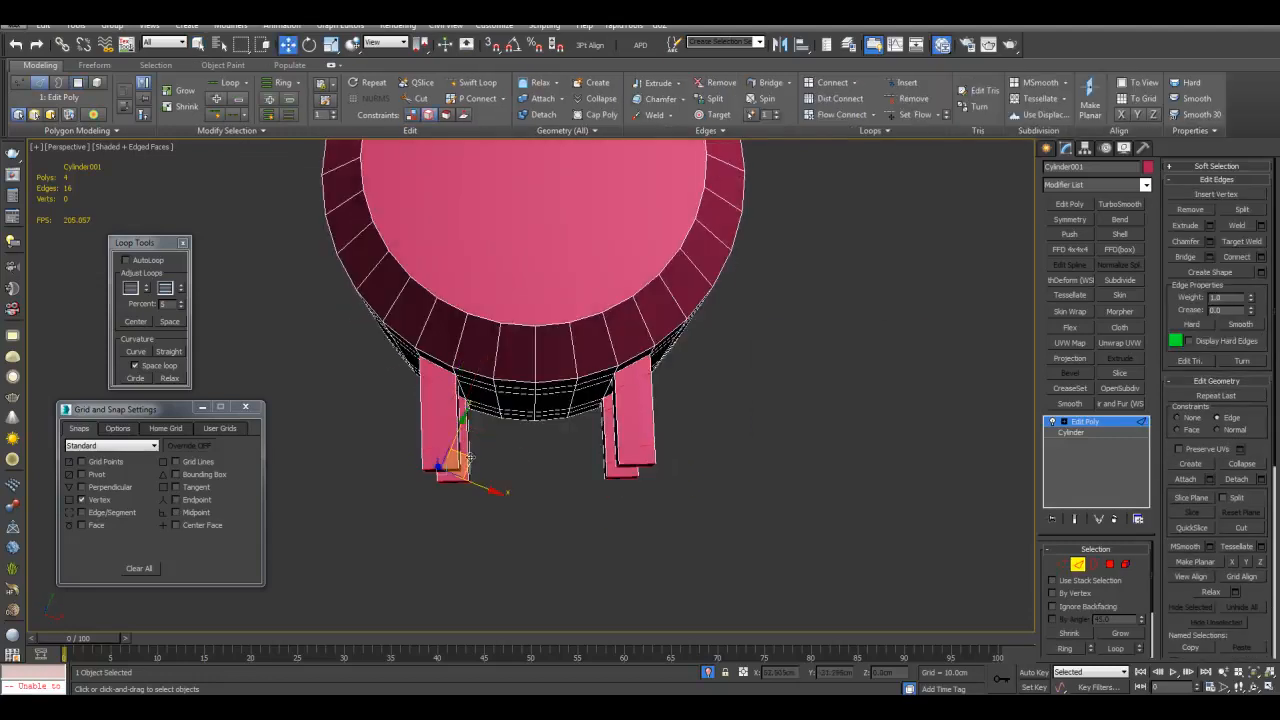
Bridge the facing inner end polygons of the upper and lower peg pairs into two crossbars.
key(4)
key(q)
click(655, 364)
alt+middle_drag(587, 455, 500, 365)
ctrl+click(420, 355)
click(1178, 346)
click(637, 477)
alt+middle_drag(637, 477, 540, 468)
click(927, 359)
Select the four front end polygons of the brackets, add another Edit Poly modifier, and inset them with Bevel.
alt+middle_drag(652, 372, 612, 316)
click(640, 322)
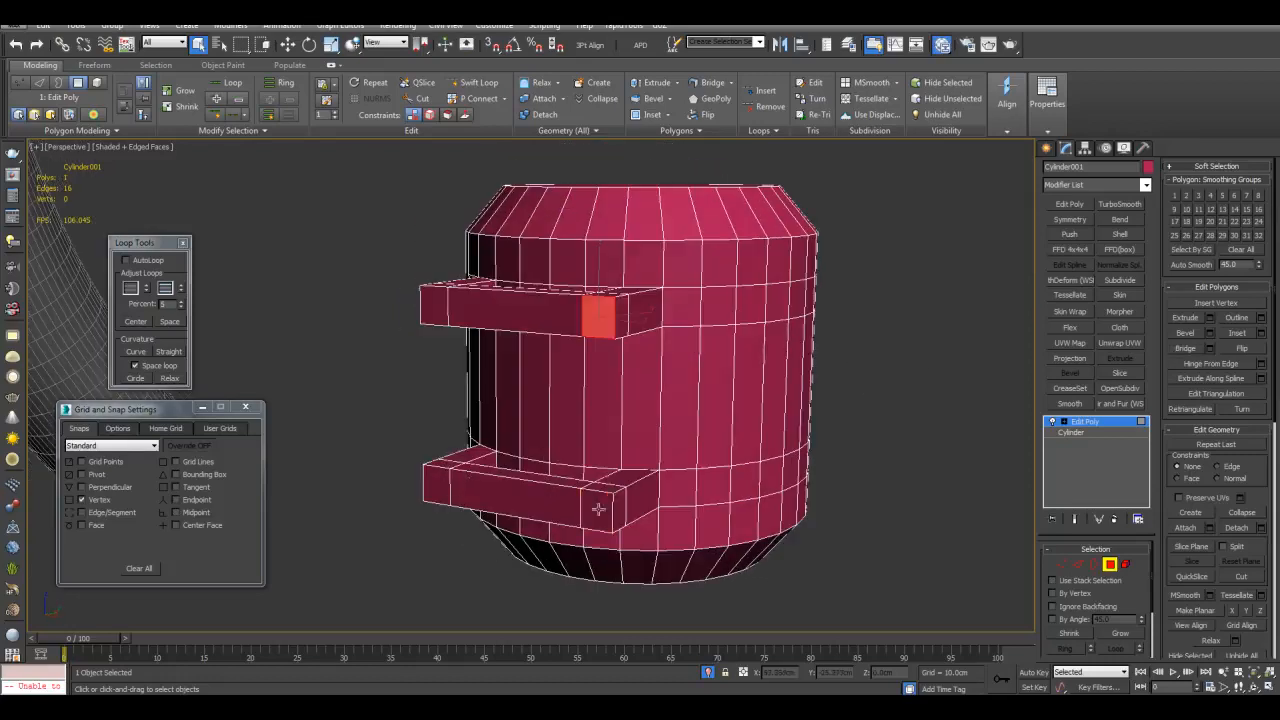
click(1069, 204)
key(4)
click(1209, 333)
drag(921, 414, 921, 412)
click(865, 424)
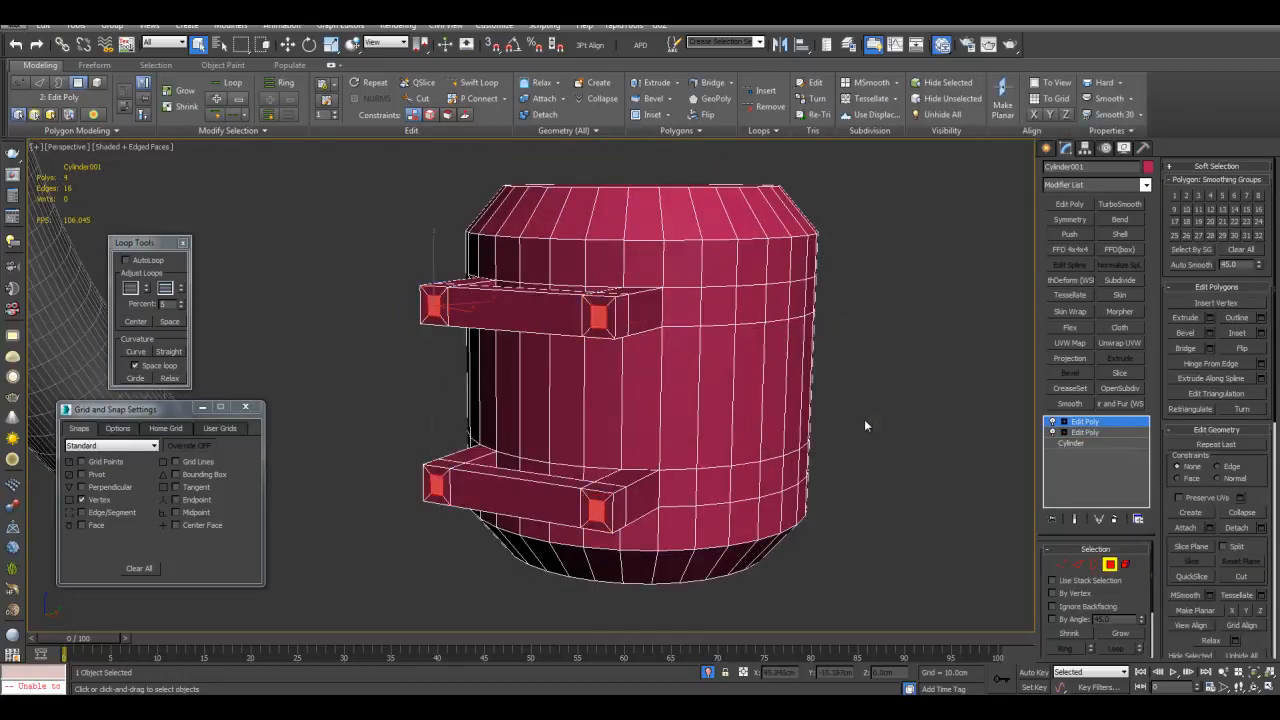
Bevel the four inset bracket polygons inward to form square recesses.
alt+middle_drag(874, 423, 844, 418)
scroll(844, 418, up, 3)
click(1209, 333)
drag(919, 375, 921, 384)
click(861, 427)
Connect the lengthwise edges of both bracket crossbars with 2 segments and a pinch of 55.
key(2)
middle_drag(700, 372, 700, 353)
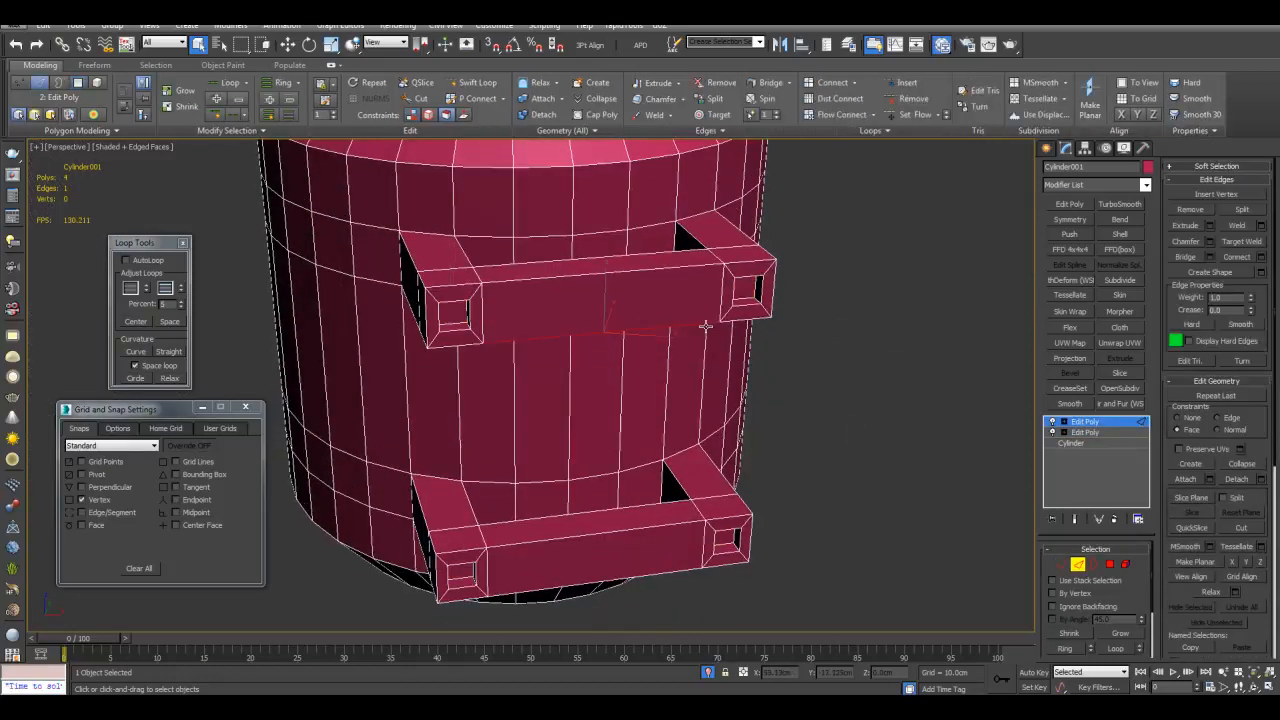
click(650, 328)
middle_drag(655, 400, 662, 393)
ctrl+click(671, 518)
click(1261, 257)
alt+middle_drag(857, 466, 842, 468)
drag(939, 375, 940, 357)
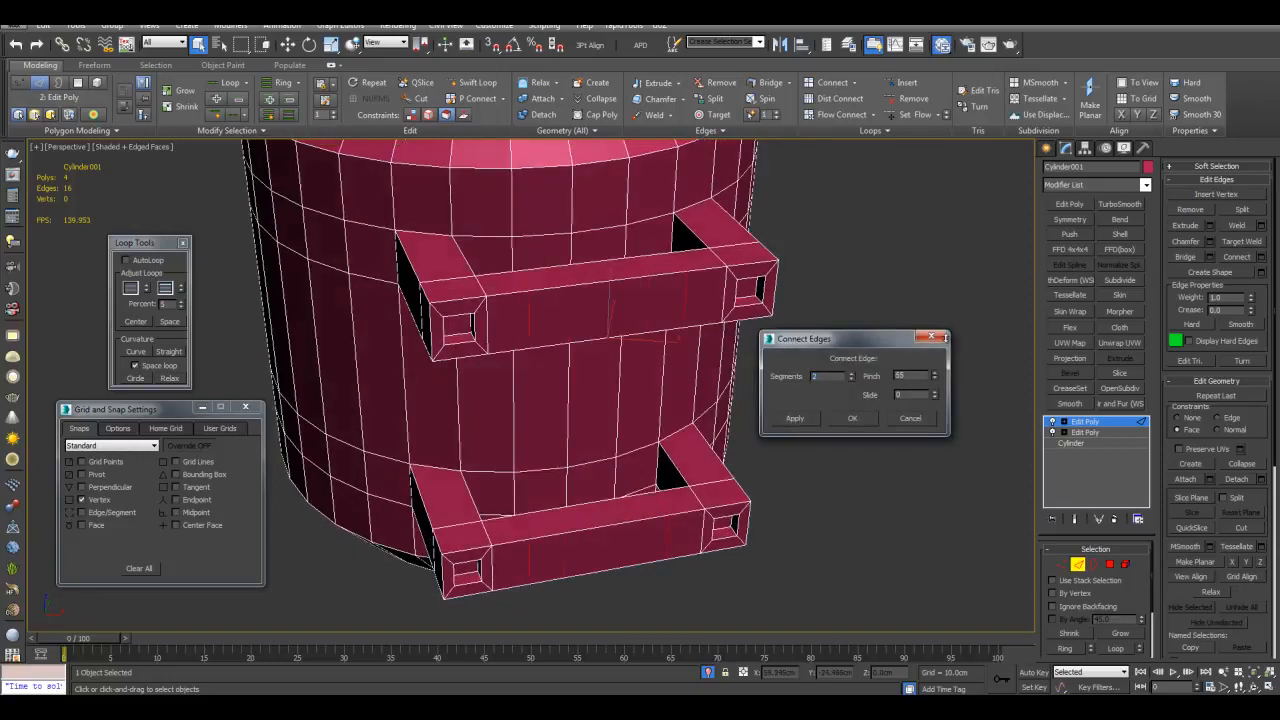
click(855, 423)
Select the middle front and back polygons of both crossbars and shift them outward from the cylinder.
key(4)
click(620, 542)
ctrl+click(640, 313)
key(w)
alt+middle_drag(640, 313, 715, 318)
ctrl+click(591, 240)
ctrl+click(594, 441)
alt+middle_drag(594, 441, 616, 401)
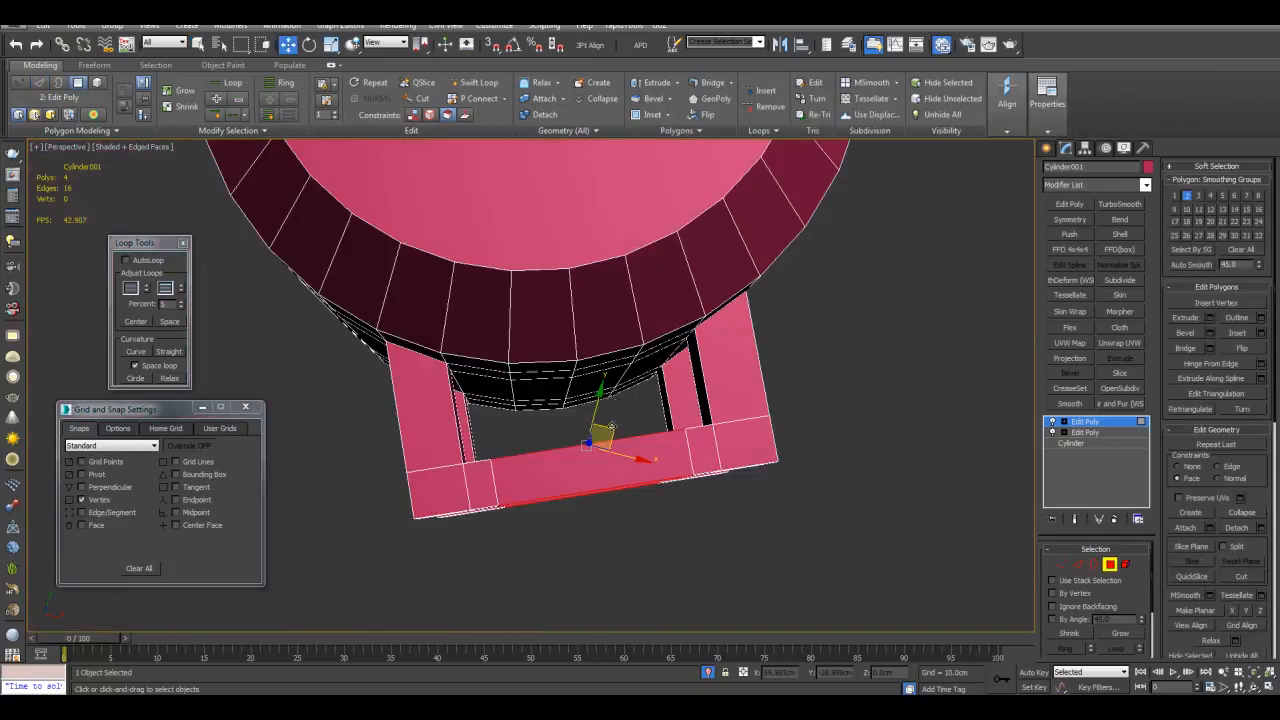
key(shift+x)
drag(600, 403, 597, 422)
alt+middle_drag(639, 450, 646, 451)
Connect edges on the offset bracket crossbars and turn on see-through display for the cylinder.
key(2)
key(q)
click(1261, 257)
click(850, 423)
key(alt+x)
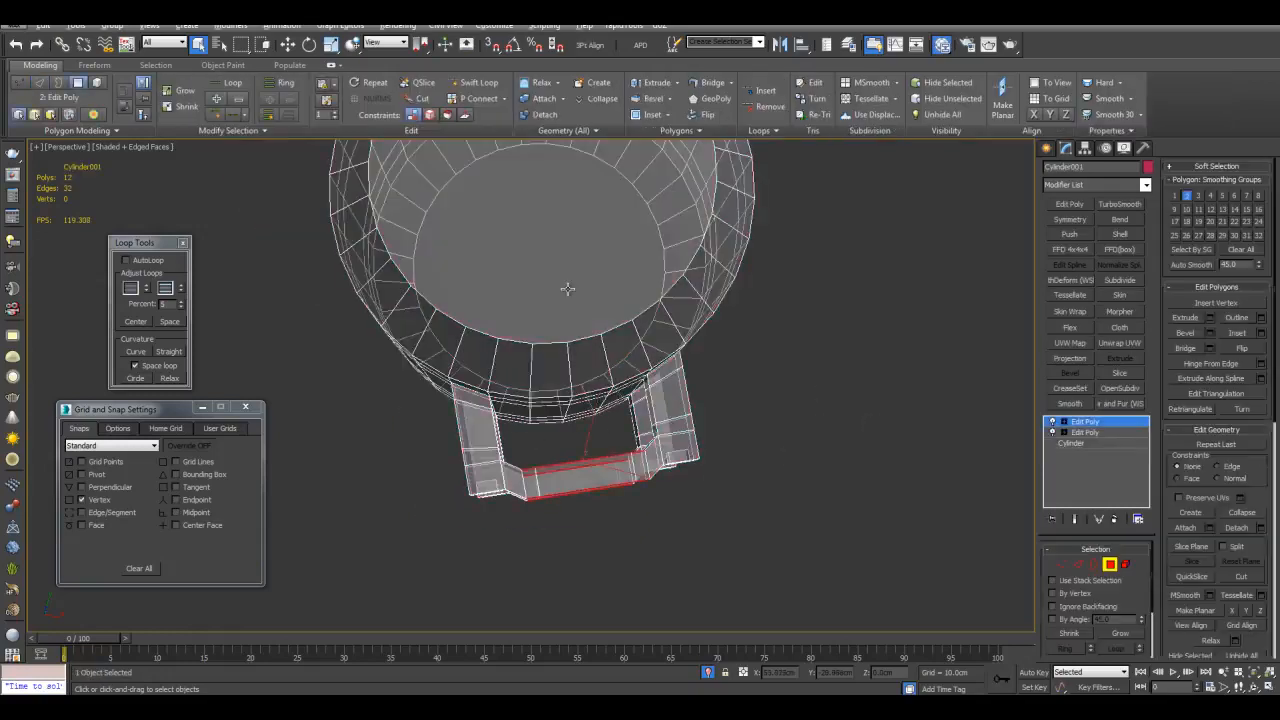
Delete the large polygon capping the top of the bracketed cylinder.
key(4)
click(585, 340)
right_click(585, 340)
scroll(585, 340, down, 3)
alt+middle_drag(585, 340, 663, 357)
scroll(800, 445, up, 3)
key(1)
scroll(745, 350, down, 3)
scroll(580, 337, up, 3)
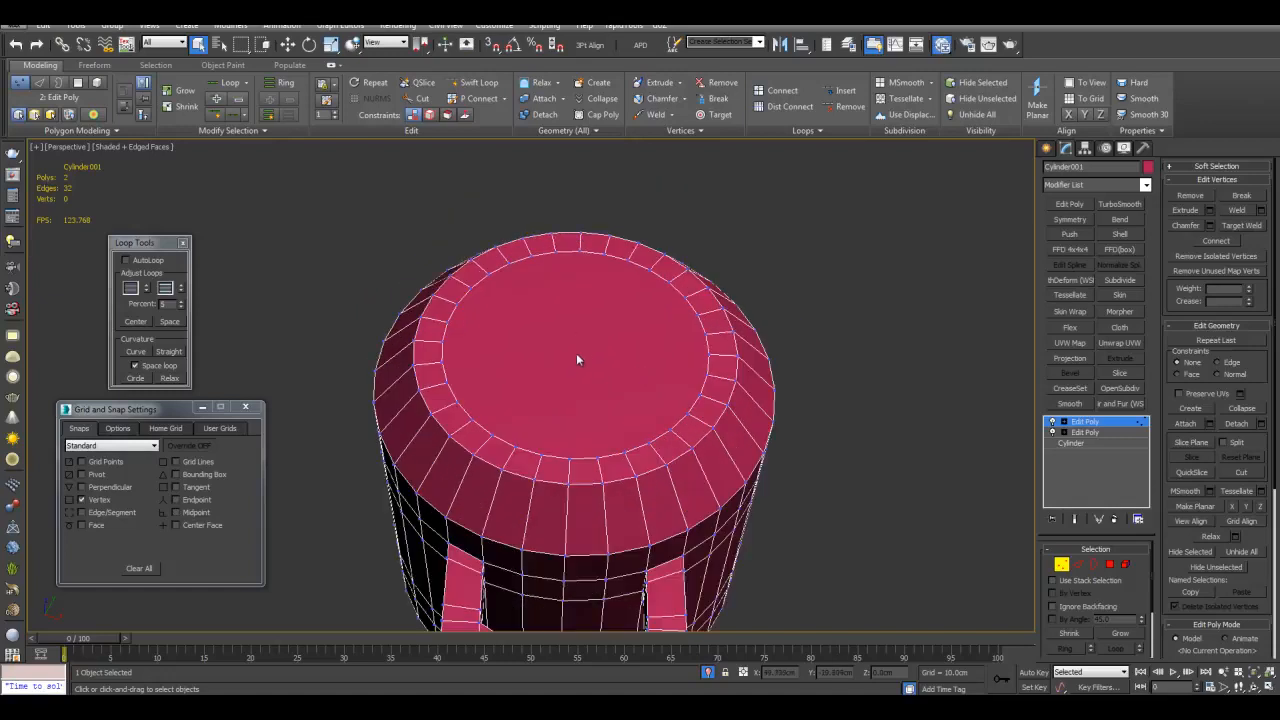
scroll(586, 368, down, 2)
key(4)
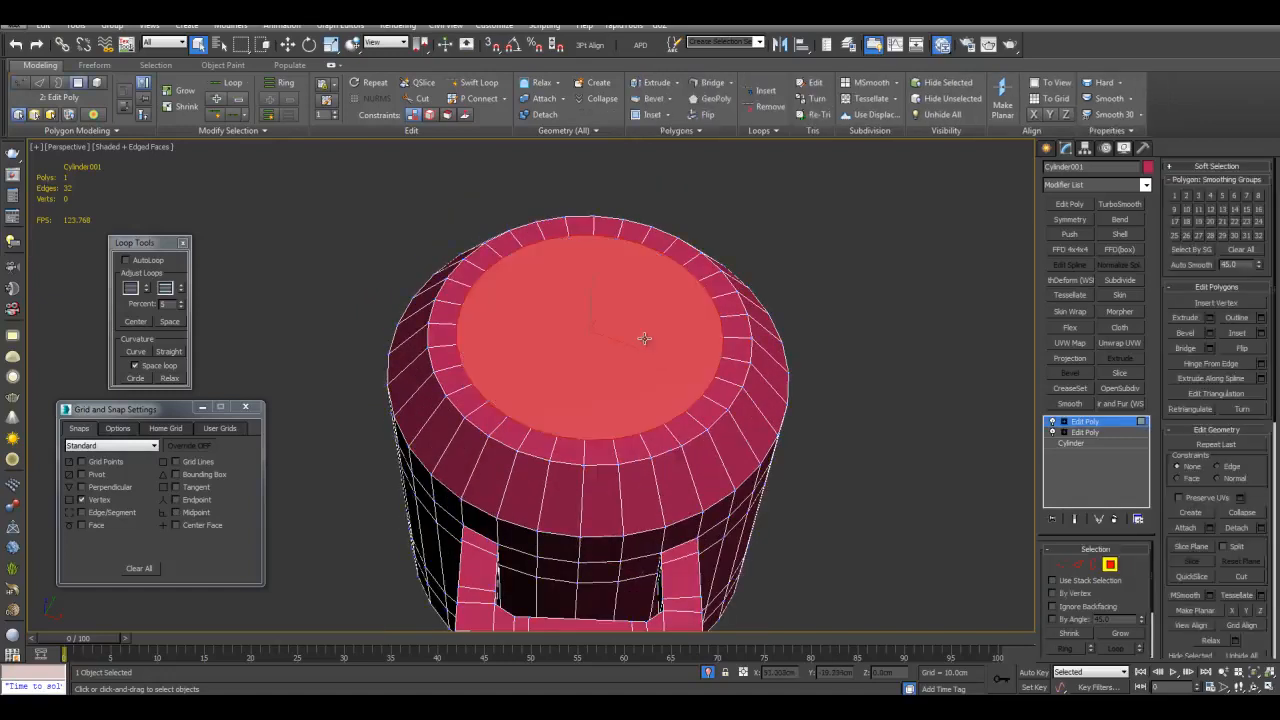
key(Delete)
Try to bridge the edges around the cylinder's open top, then remove the bridged polygons.
key(2)
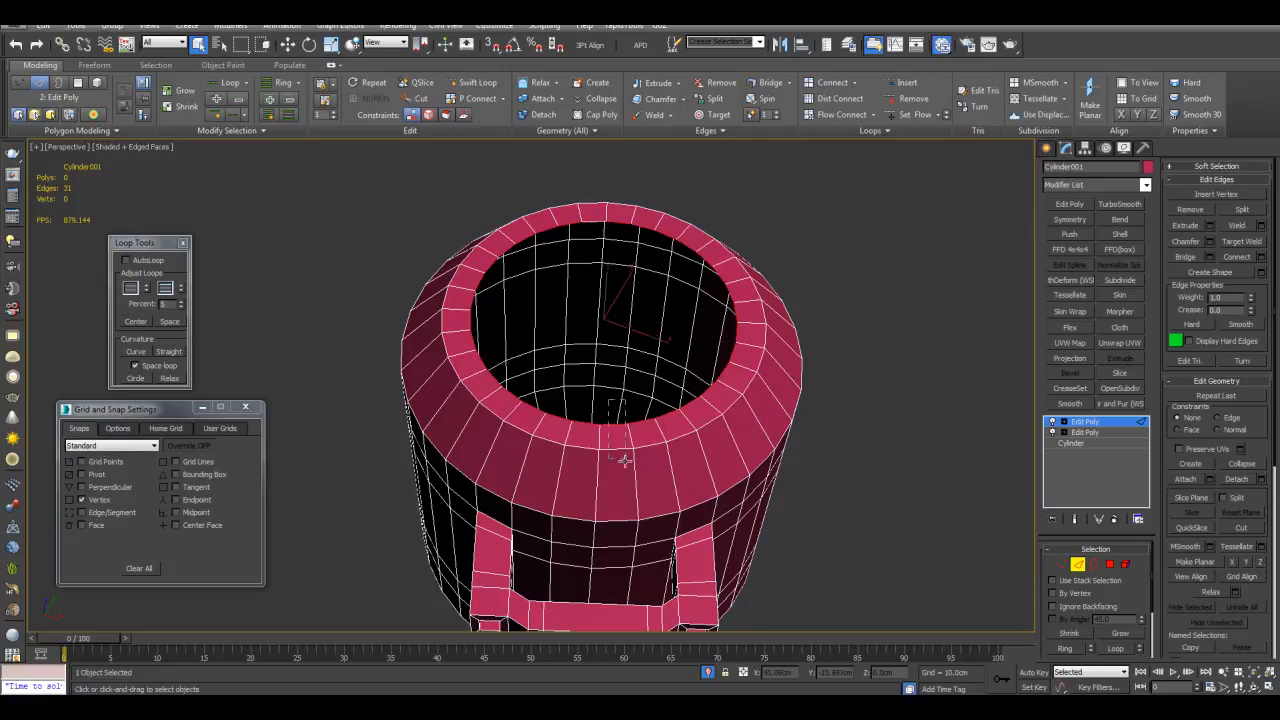
alt+drag(629, 455, 631, 457)
key(shift+b)
click(887, 454)
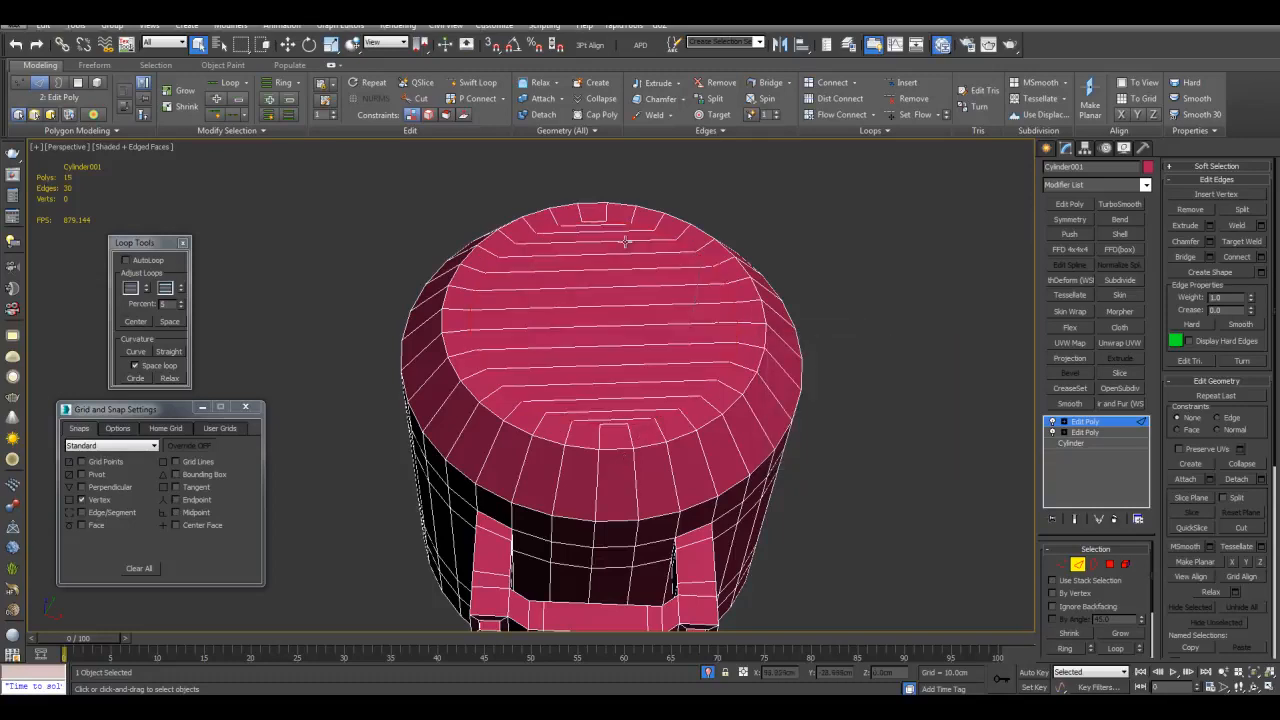
middle_drag(682, 386, 698, 370)
middle_drag(799, 380, 820, 390)
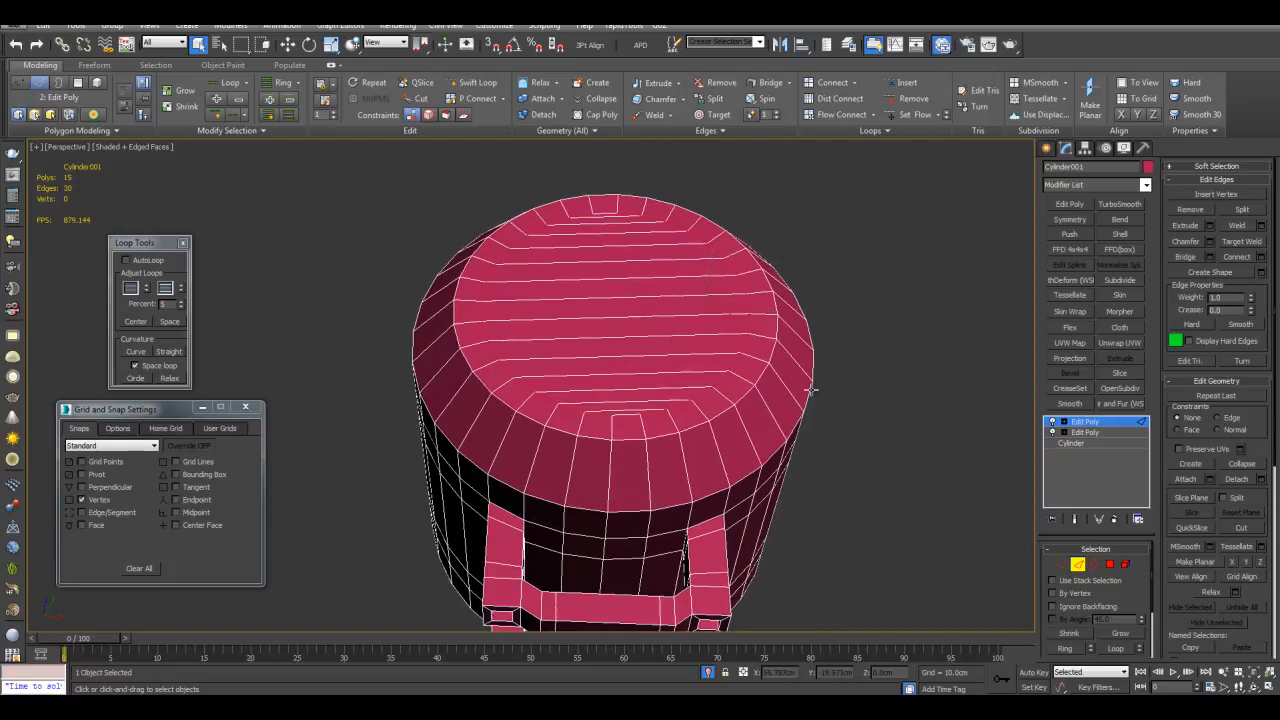
key(Delete)
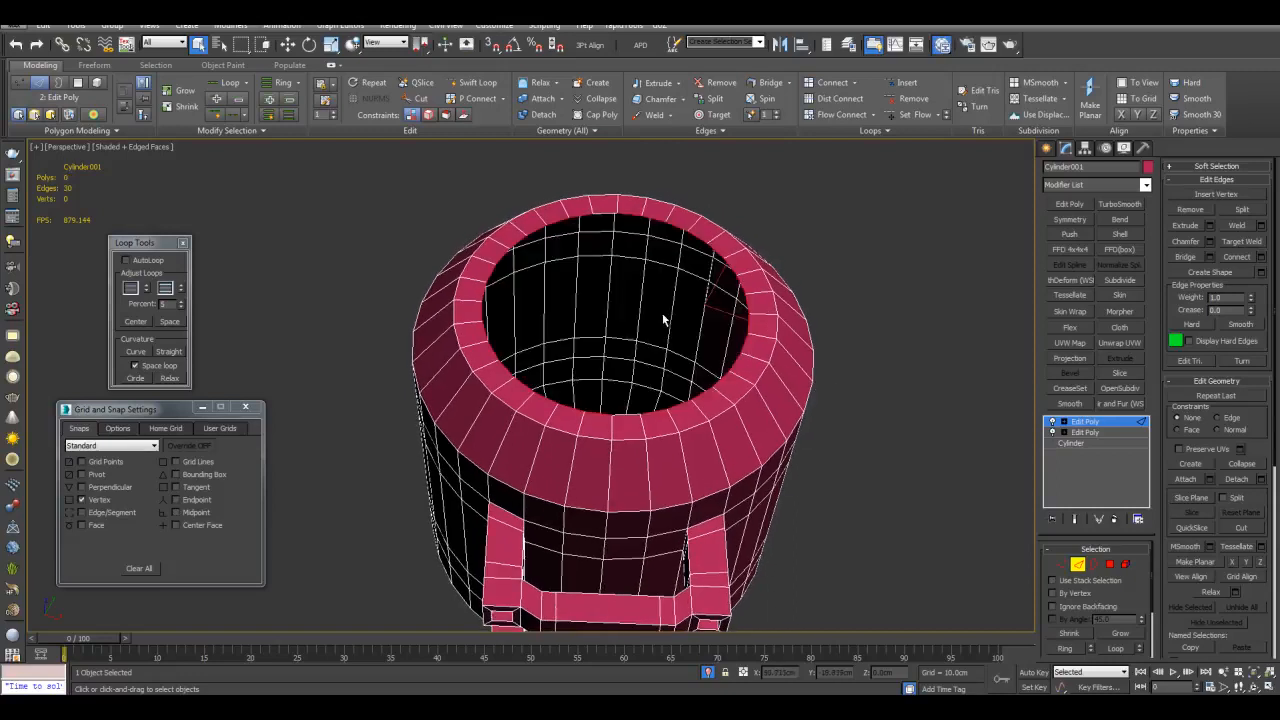
Close the cylinder's top by extending its open border inward and welding the inner vertices into one centre point.
middle_drag(663, 314, 690, 343)
key(r)
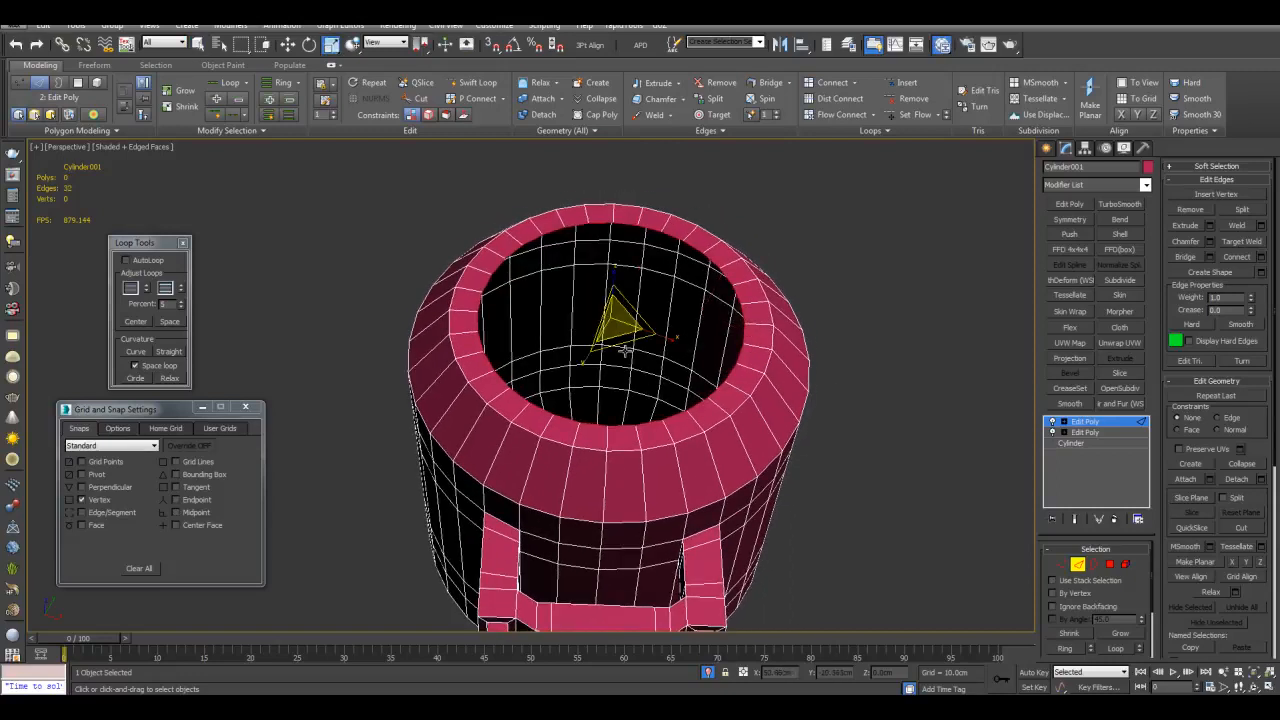
shift+drag(618, 328, 624, 448)
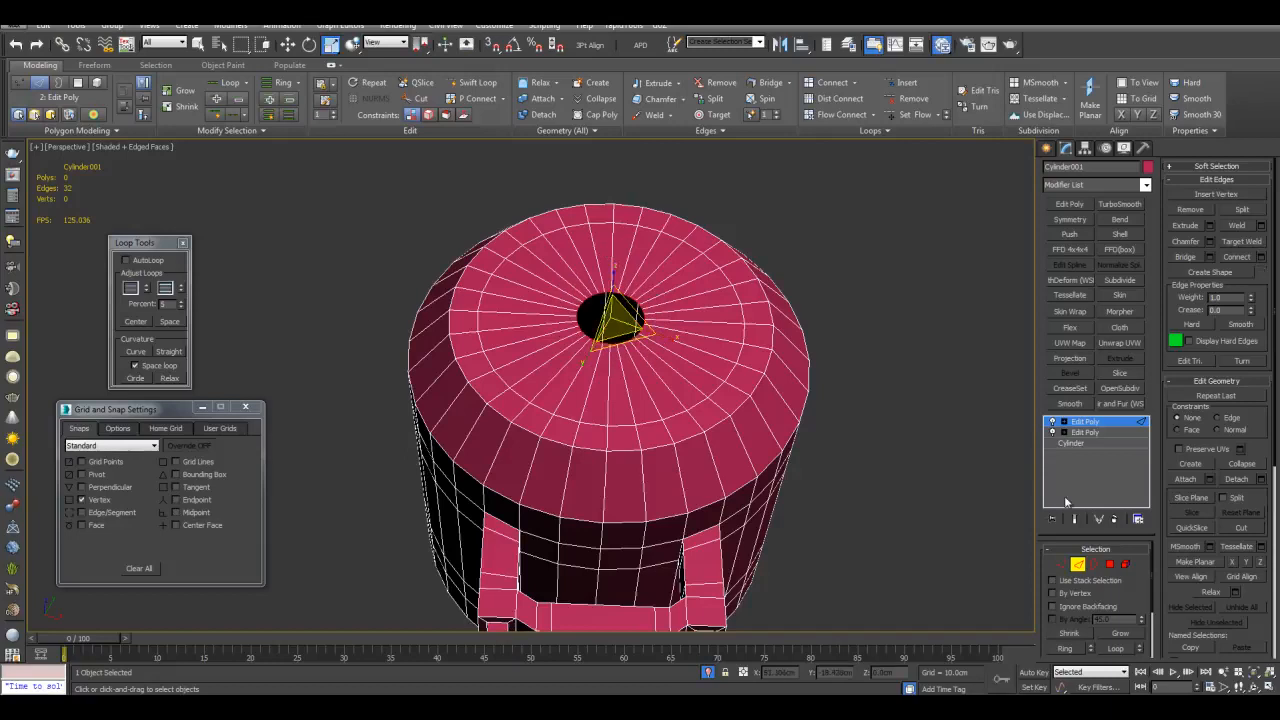
click(1063, 566)
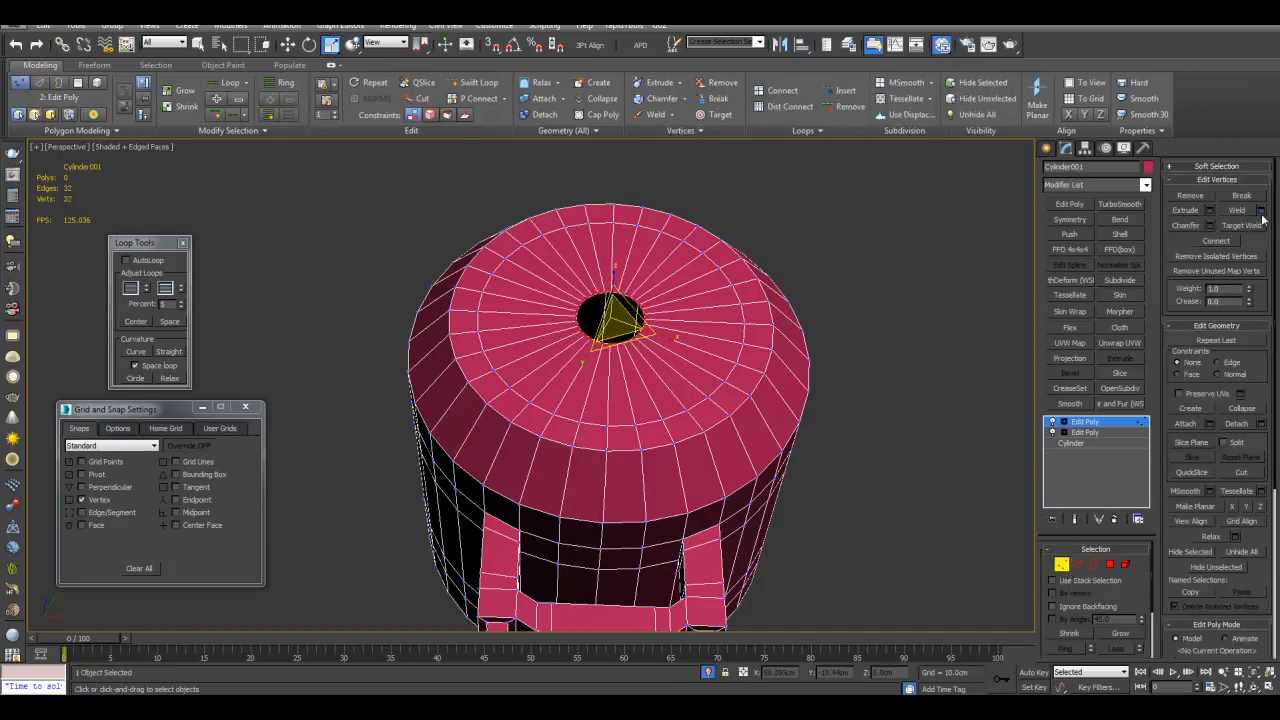
click(1260, 211)
drag(869, 373, 892, 264)
middle_drag(892, 258, 888, 234)
click(865, 424)
scroll(700, 358, up, 3)
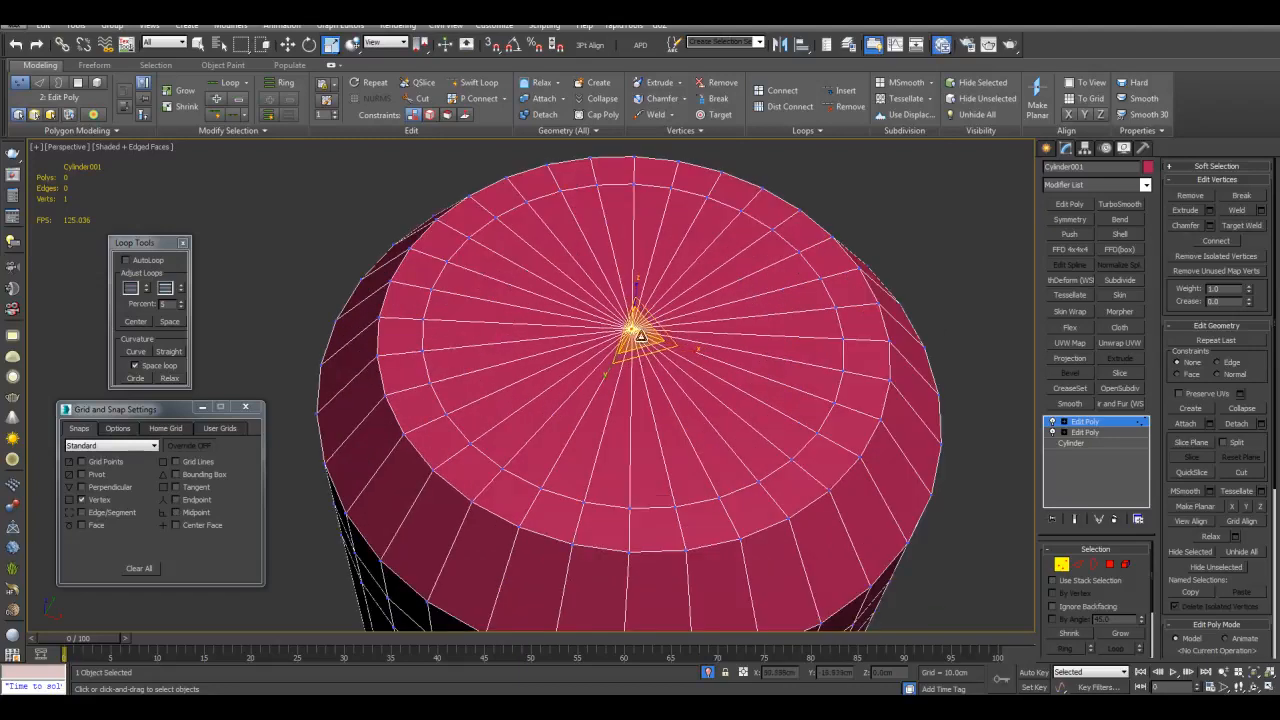
Connect the ring of vertical side edges around the middle of the cylinder with a new edge loop.
scroll(683, 263, down, 5)
alt+middle_drag(683, 263, 768, 291)
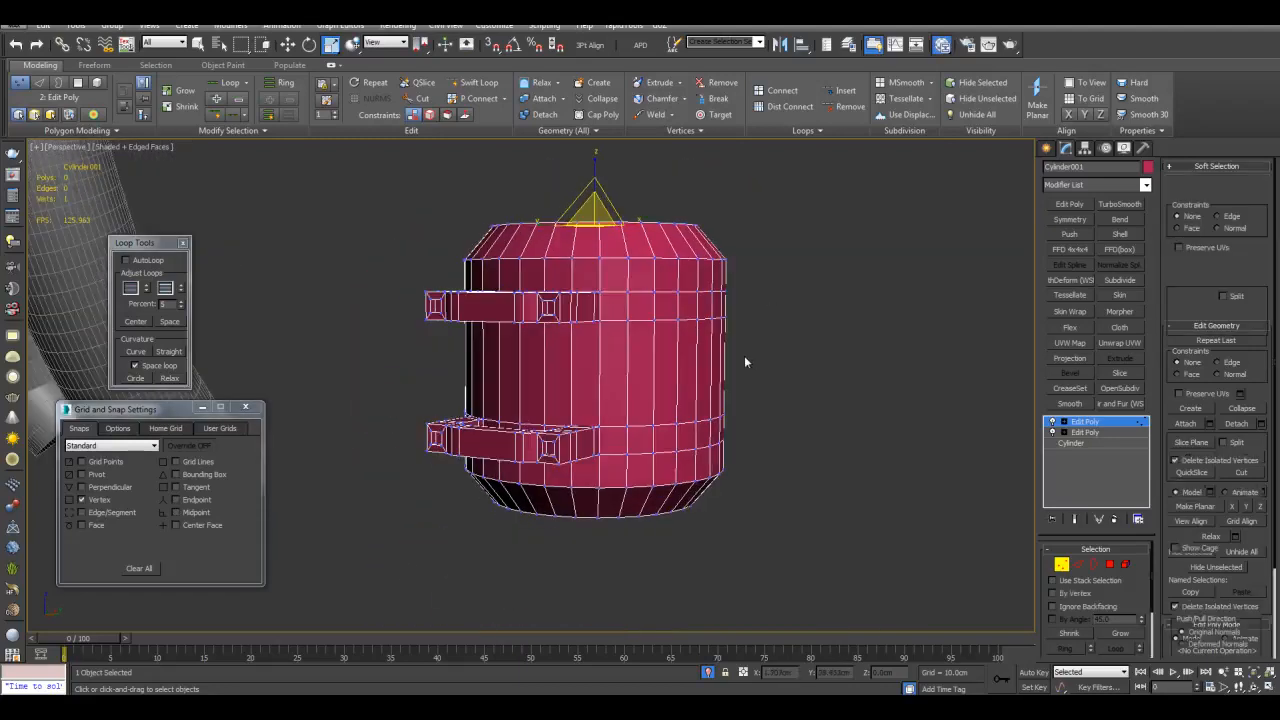
key(2)
key(q)
click(722, 355)
key(alt+r)
key(ctrl+shift+e)
click(854, 416)
key(w)
alt+middle_drag(854, 416, 870, 327)
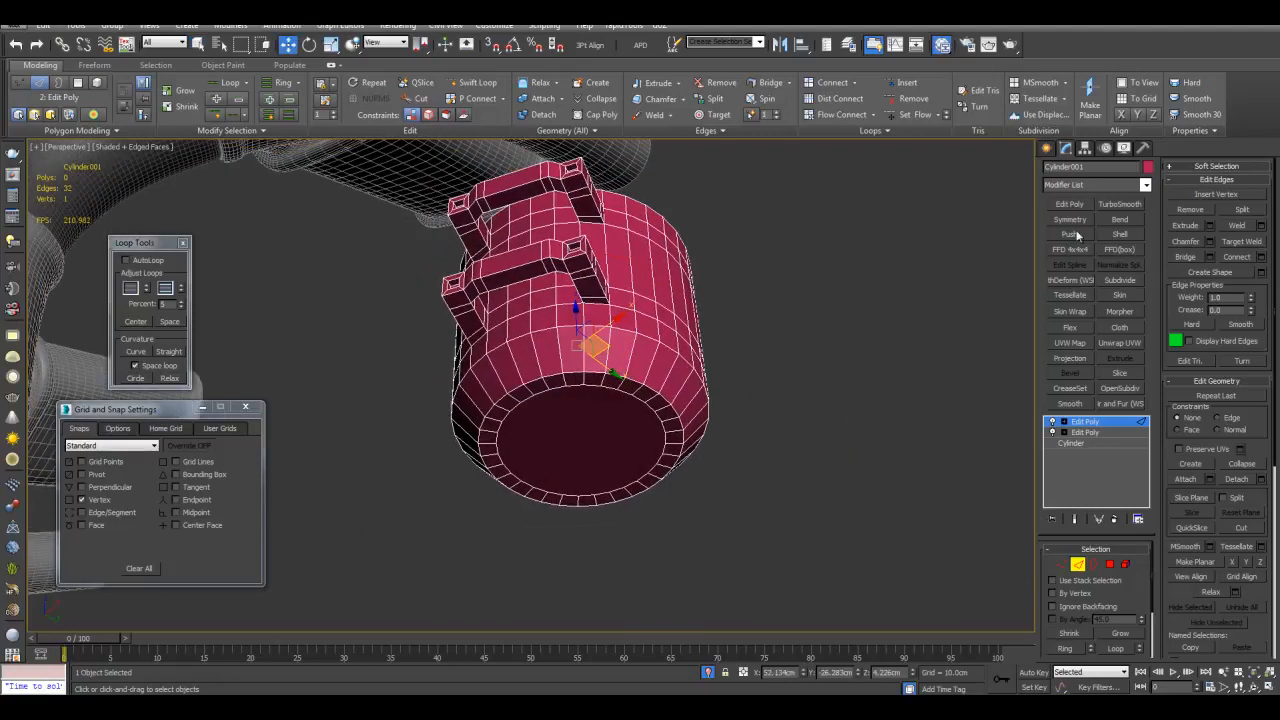
Mirror the cylinder with a Symmetry modifier on the Z axis, collapse it to Editable Poly and hide the edged faces.
click(1071, 220)
click(1121, 579)
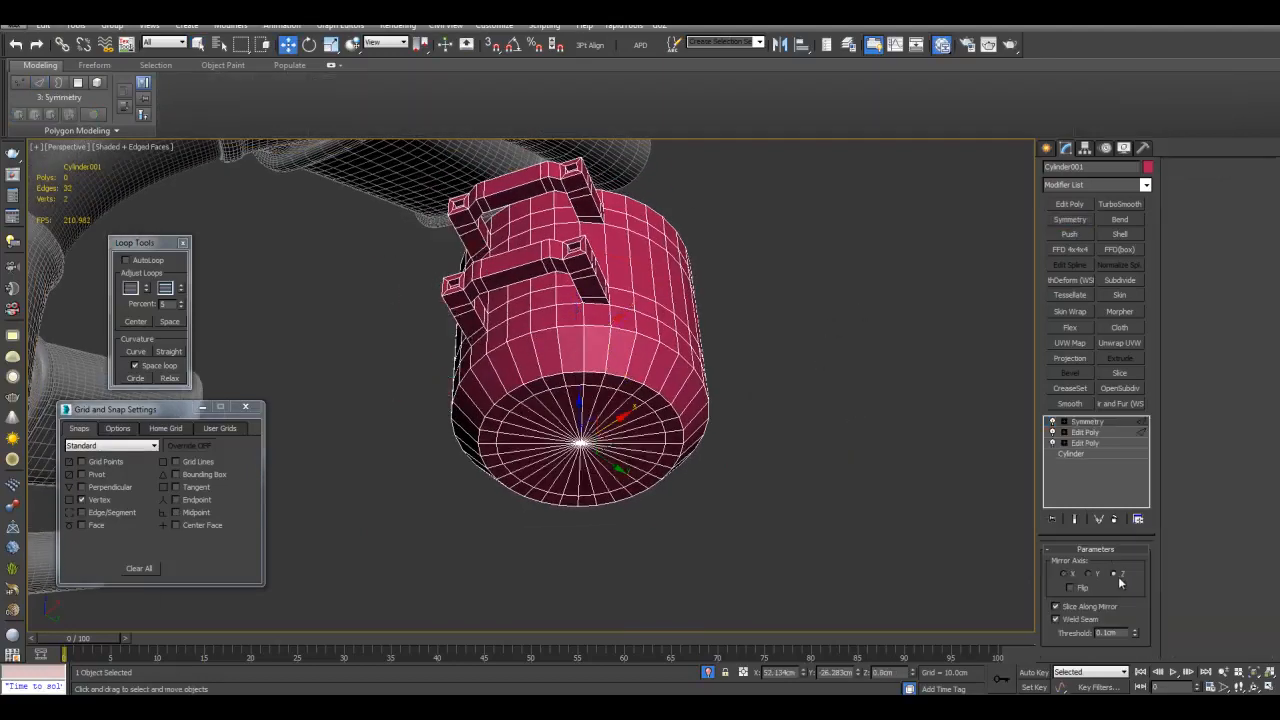
right_click(1113, 428)
click(1147, 251)
alt+middle_drag(883, 337, 848, 394)
key(q)
mouse_move(880, 335)
alt+middle_down()
mouse_move(897, 343)
mouse_move(837, 329)
mouse_move(849, 411)
mouse_move(826, 364)
mouse_move(848, 367)
alt+middle_up()
key(F4)
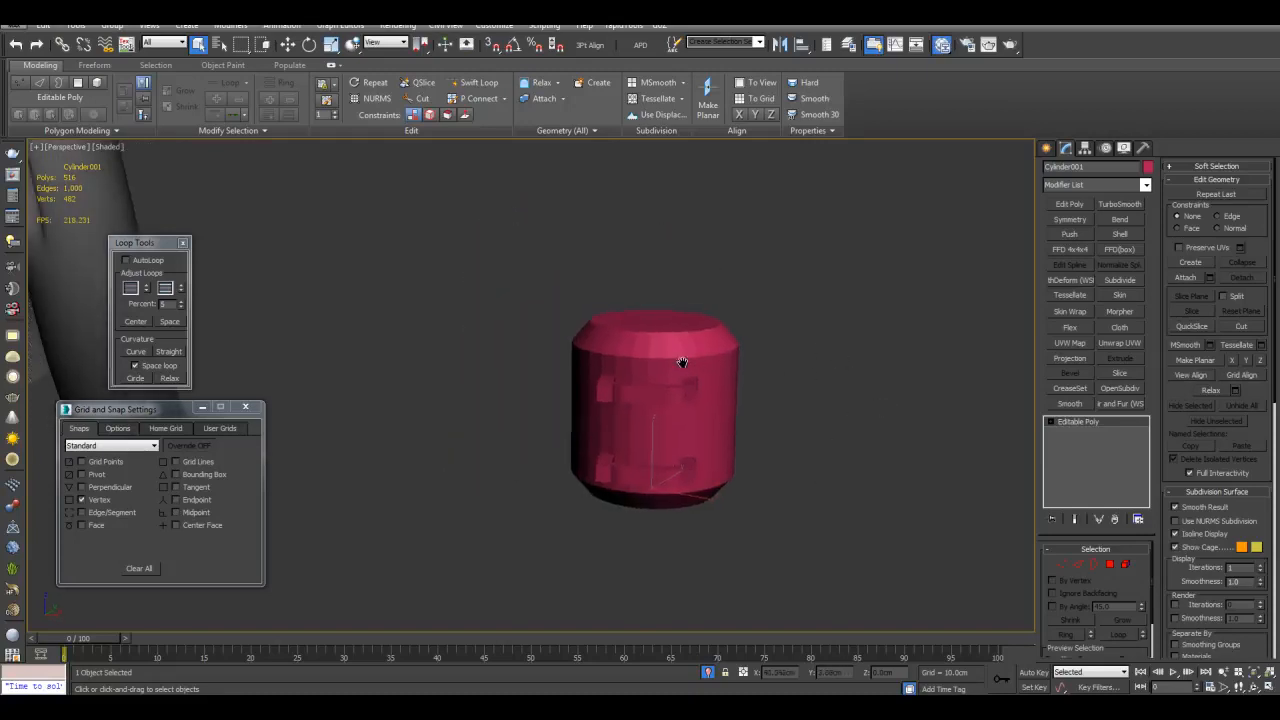
Delete the middle section of the separate outer tube in the Edit Poly modifier below Symmetry, leaving a gap between two segments.
scroll(682, 364, down, 6)
middle_drag(466, 306, 615, 248)
scroll(627, 356, up, 3)
alt+middle_drag(623, 342, 629, 330)
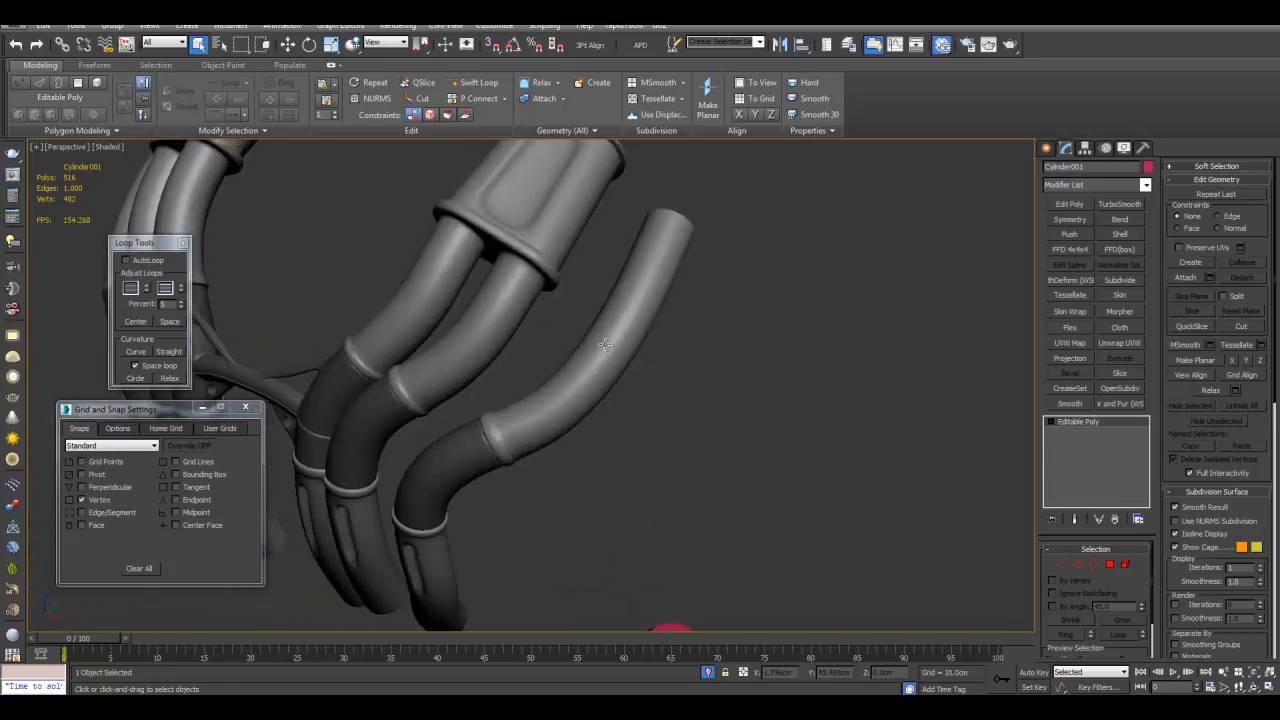
scroll(605, 321, up, 3)
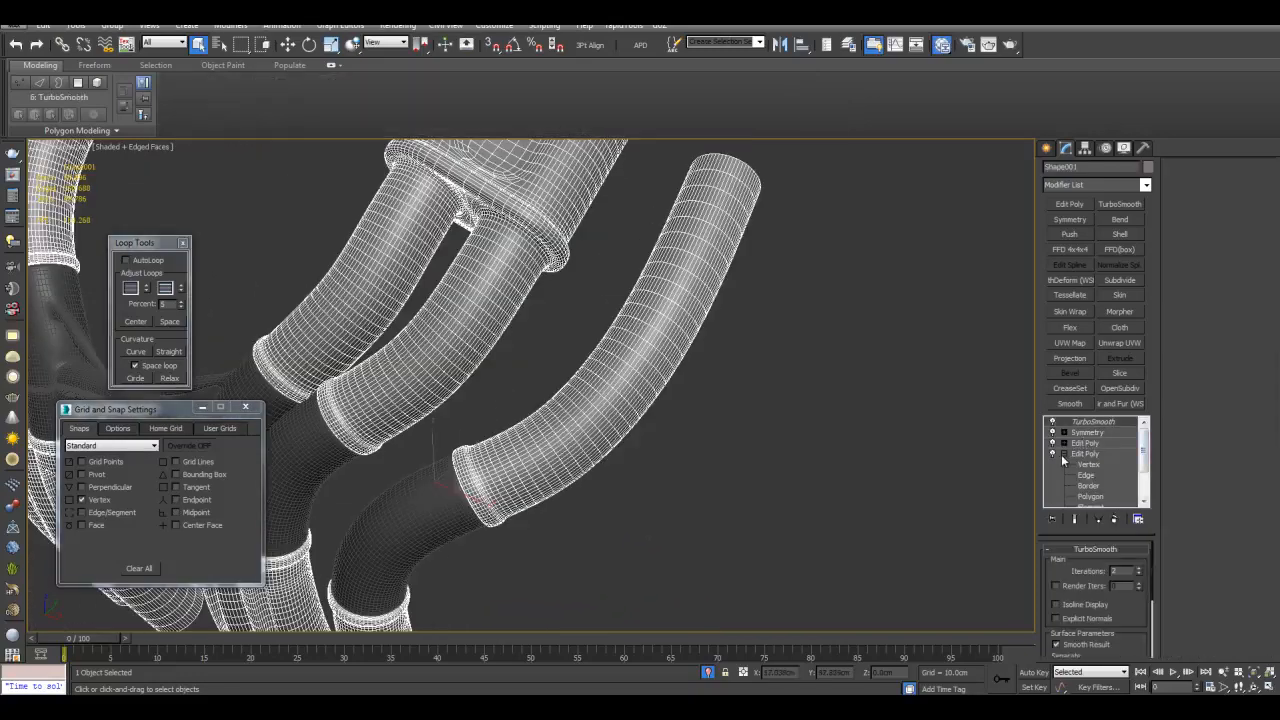
click(1061, 454)
click(1085, 443)
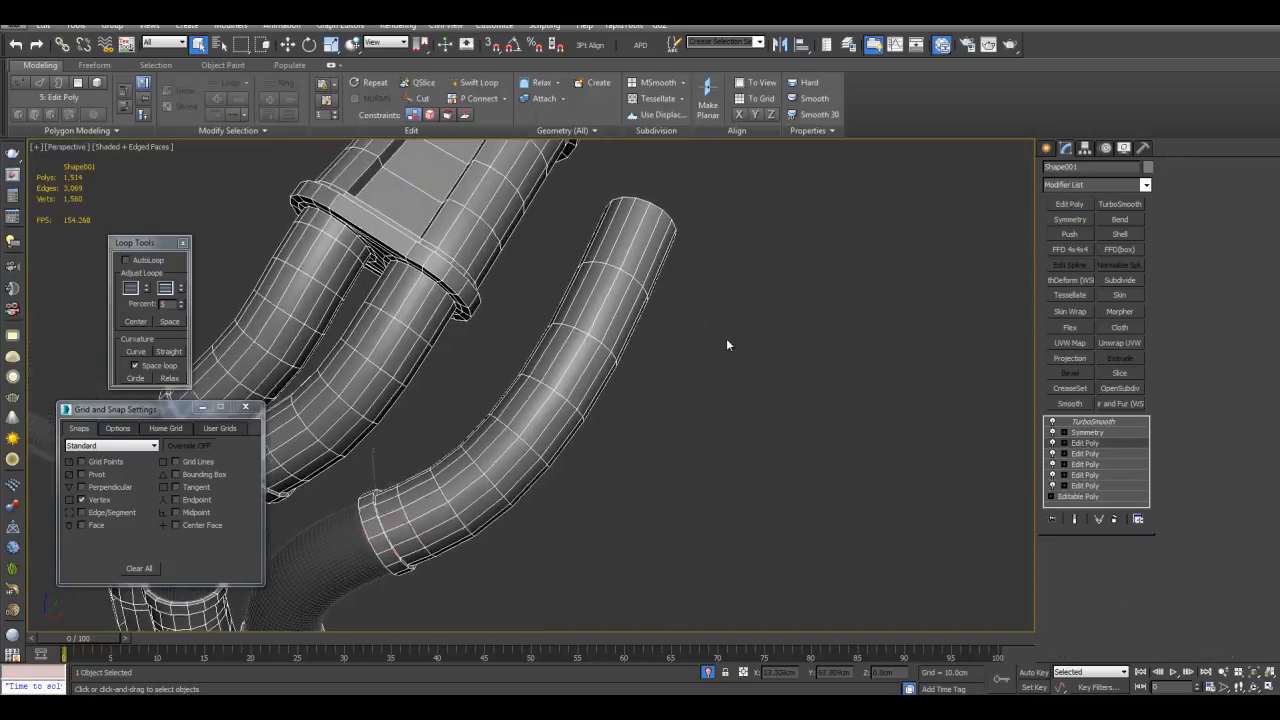
alt+middle_drag(726, 339, 661, 301)
scroll(661, 301, down, 2)
key(4)
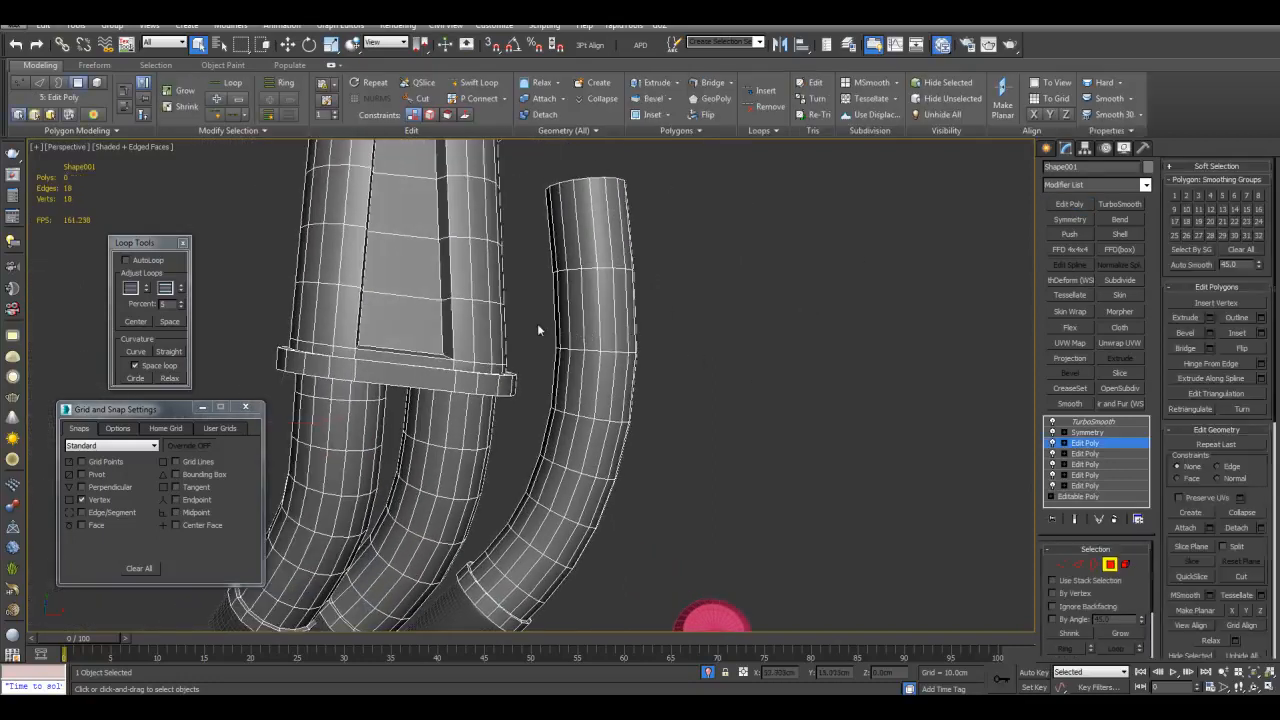
drag(685, 435, 687, 436)
scroll(687, 440, up, 3)
alt+middle_drag(706, 434, 963, 432)
key(Delete)
Cap the upper tube segment's open lower end by extending its border inward and welding the inner vertices with a threshold of 99.
scroll(702, 328, down, 2)
scroll(701, 323, up, 3)
key(3)
click(601, 375)
scroll(603, 376, up, 4)
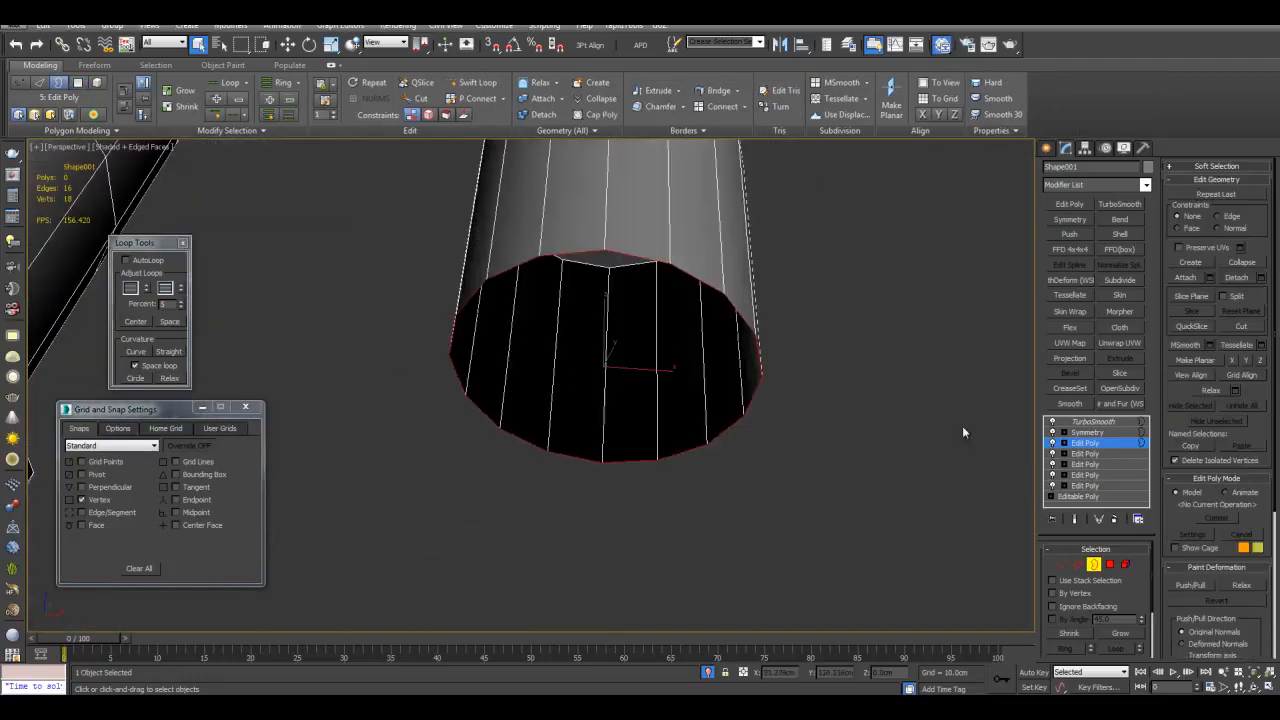
click(1064, 443)
alt+middle_drag(875, 428, 672, 385)
key(w)
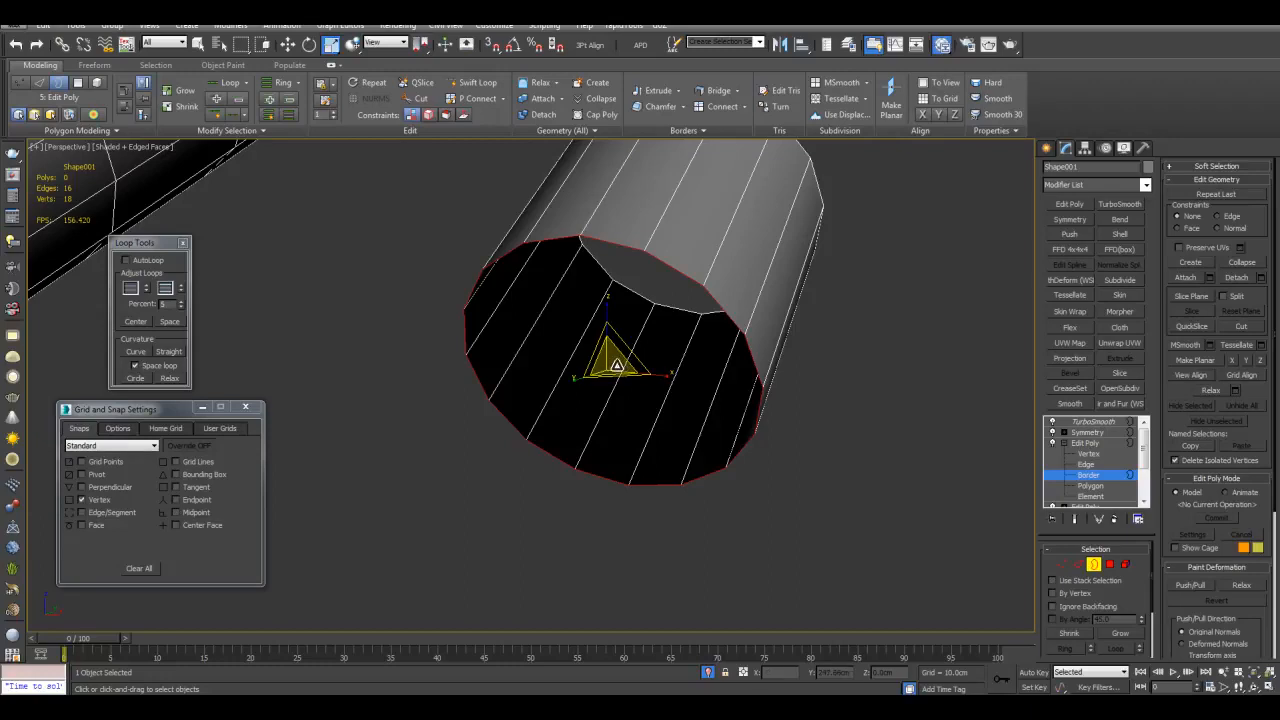
shift+drag(607, 365, 730, 540)
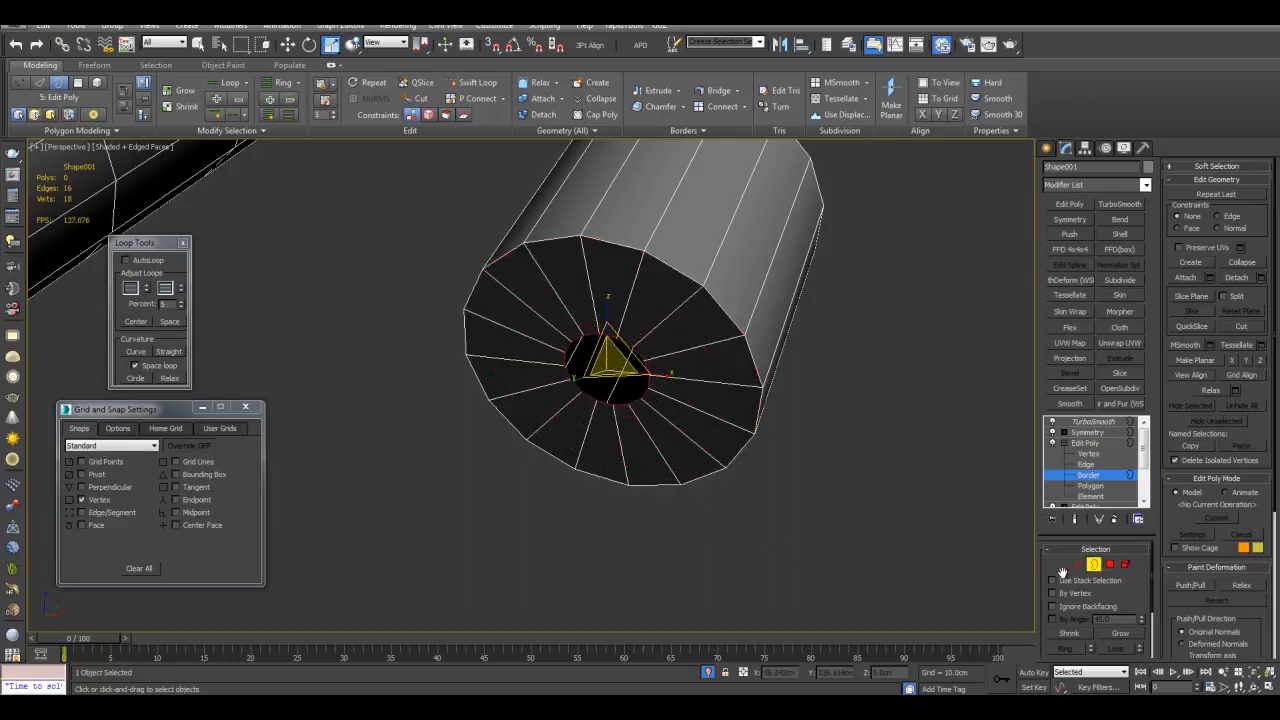
click(1064, 568)
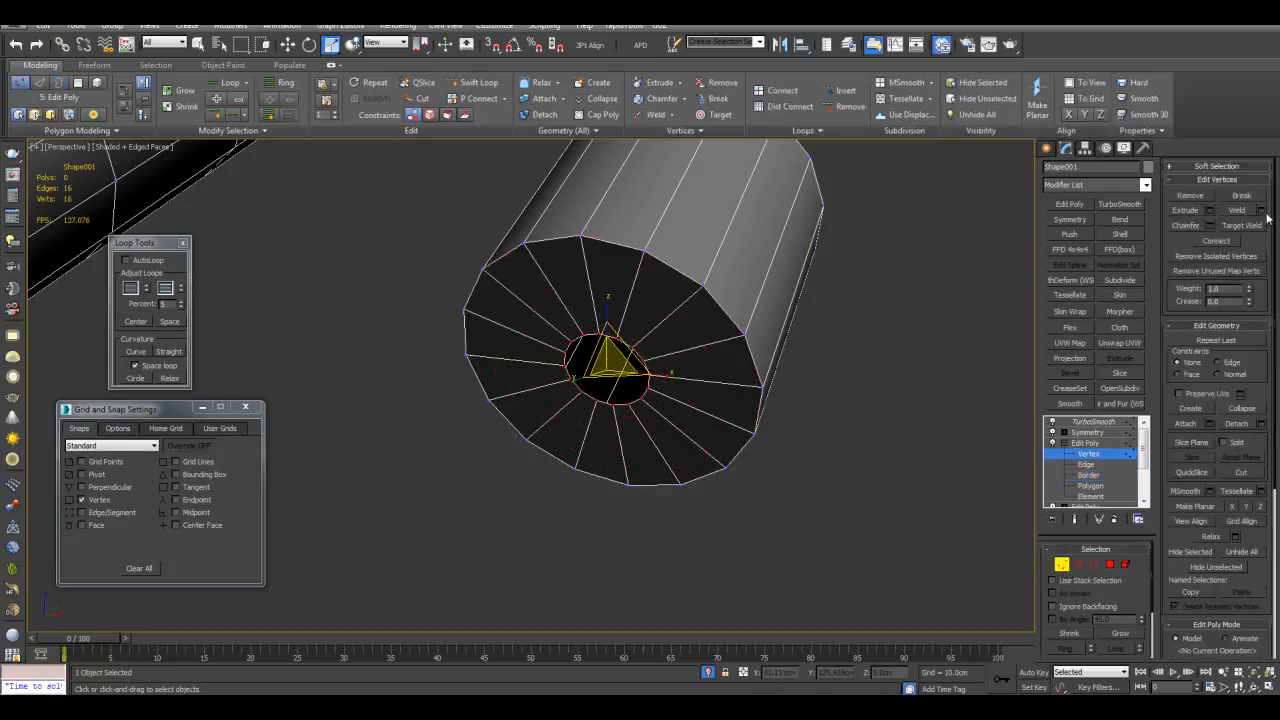
text(99)
key(Return)
Cap the lower tube segment's open end by extending its border inward and welding the inner vertices at the centre.
scroll(683, 489, down, 6)
middle_drag(720, 383, 789, 328)
scroll(779, 415, up, 8)
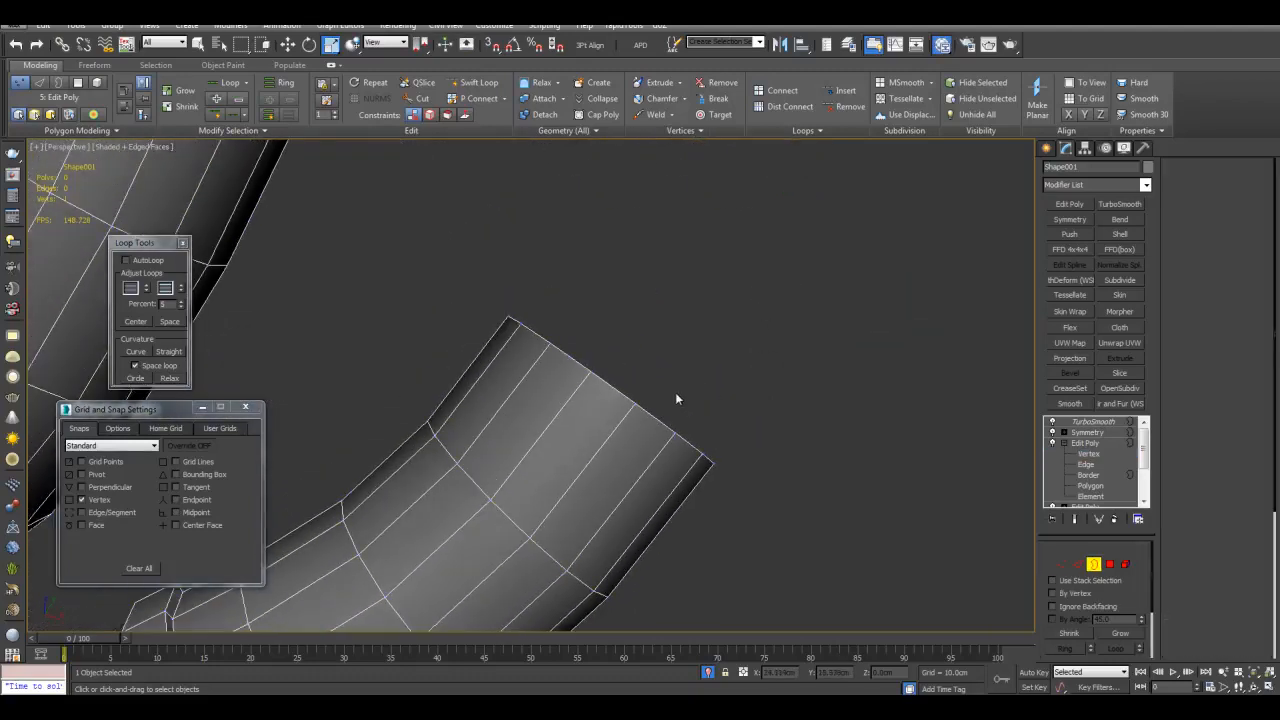
key(3)
click(646, 451)
shift+drag(620, 433, 720, 559)
alt+middle_drag(724, 564, 676, 560)
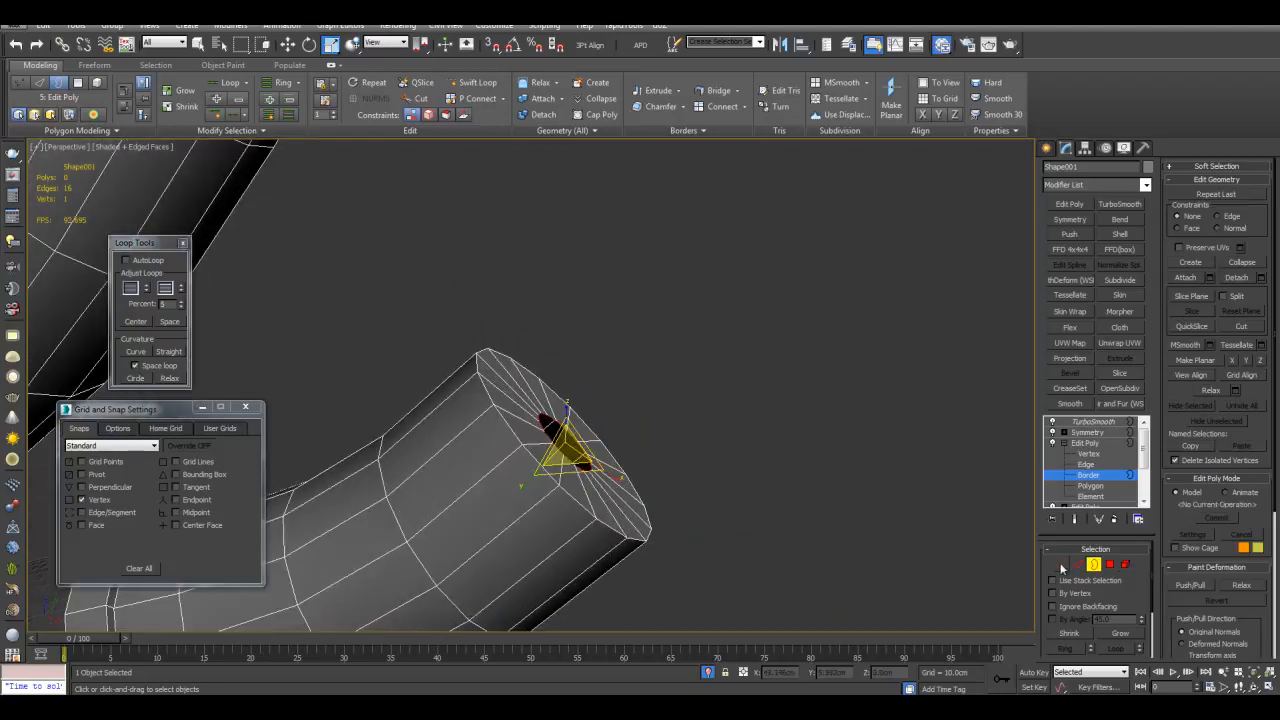
click(1063, 565)
alt+middle_drag(1002, 308, 820, 350)
scroll(759, 384, down, 3)
key(q)
alt+middle_drag(758, 385, 769, 380)
scroll(769, 380, up, 3)
Insert supporting edge loops next to the capped ends of the cut tube segments.
key(alt+1)
click(595, 421)
key(2)
key(w)
scroll(620, 400, down, 4)
key(q)
scroll(720, 373, up, 2)
alt+middle_drag(795, 315, 742, 469)
key(alt+1)
key(q)
scroll(707, 350, down, 5)
Make one copy of the bracketed cylinder and place it above the original, beside the gap in the tube.
key(2)
click(617, 553)
key(w)
alt+middle_drag(655, 560, 680, 500)
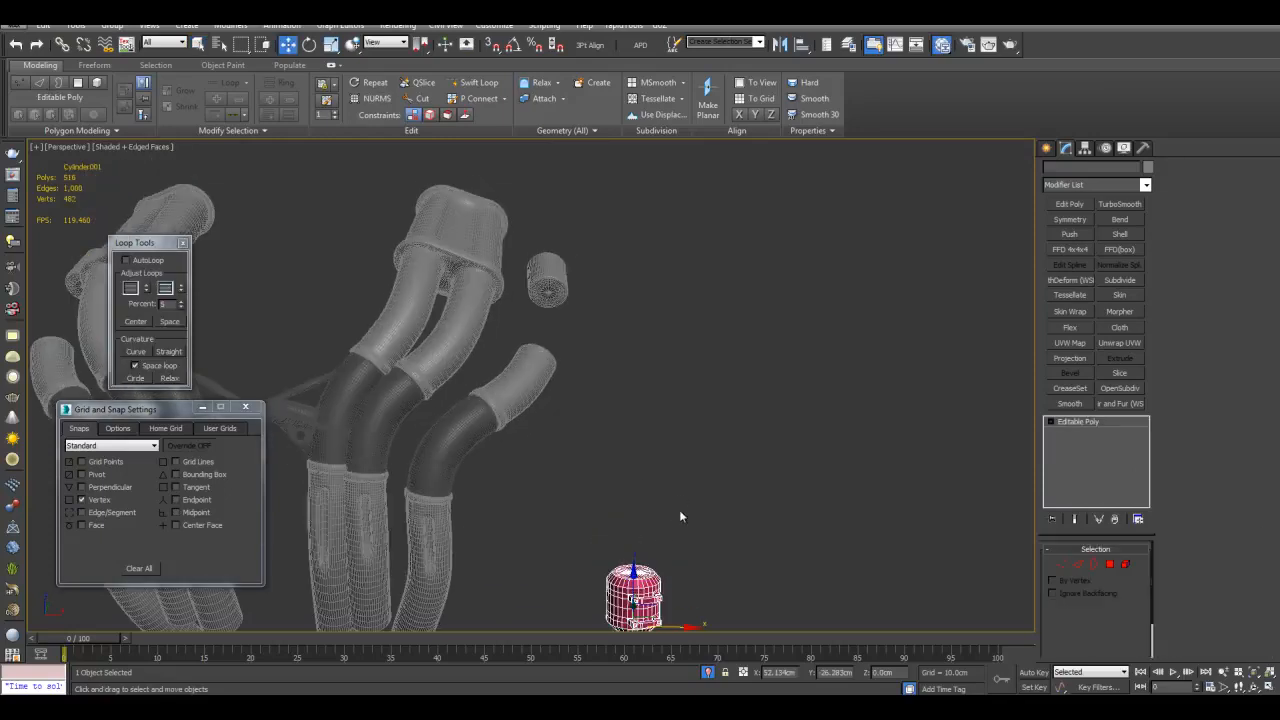
shift+drag(645, 604, 663, 406)
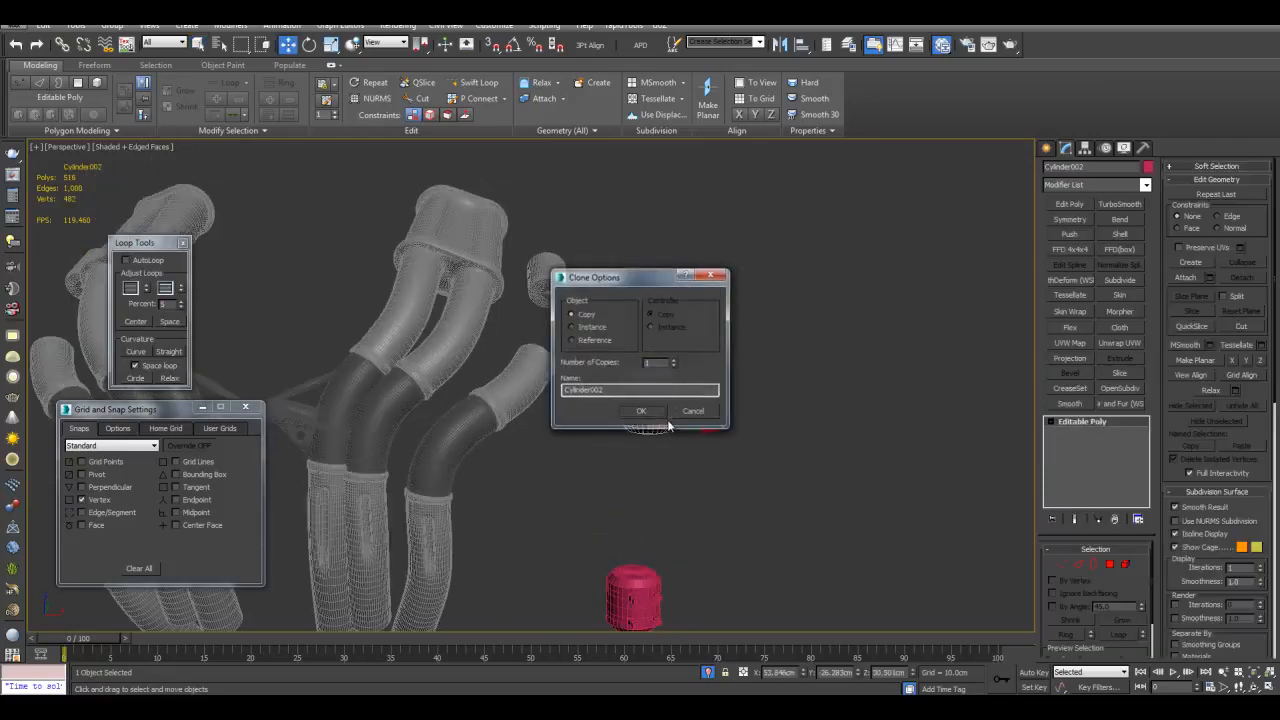
click(657, 408)
scroll(690, 252, up, 5)
middle_drag(722, 286, 711, 350)
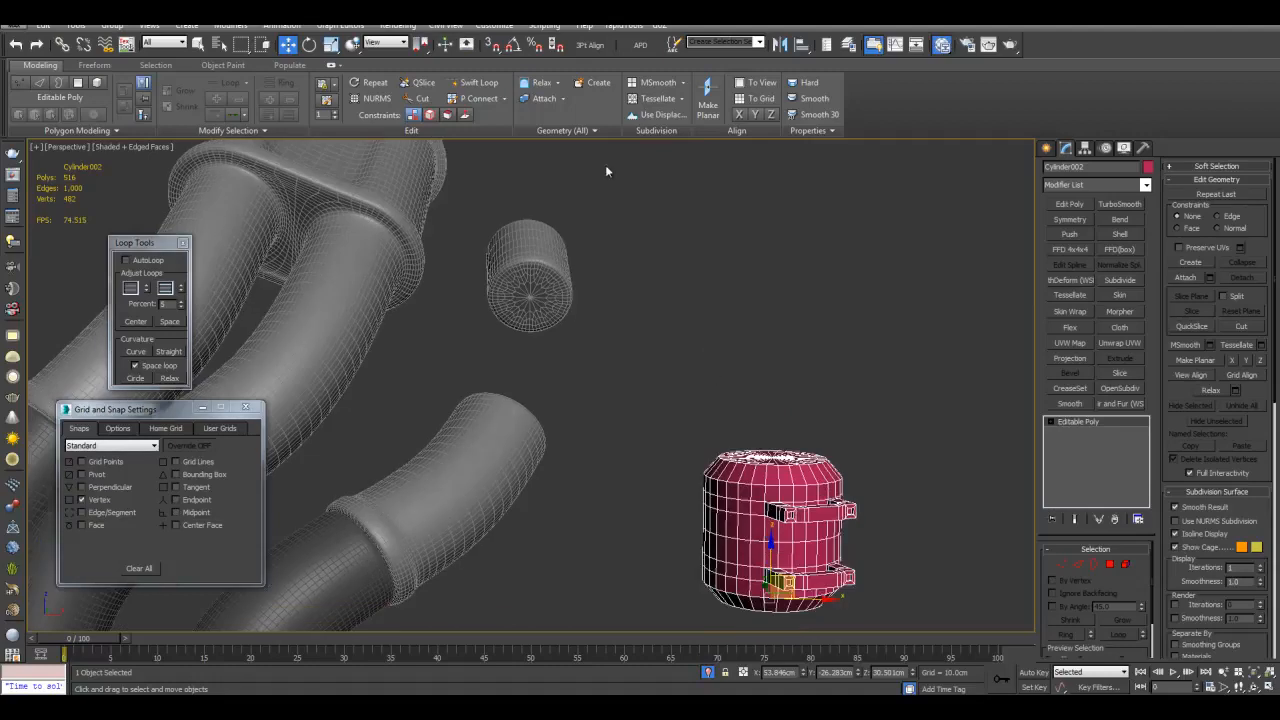
Place the copied cylinder onto the capped lower end of the upper tube segment with Select and Place.
click(352, 44)
drag(770, 470, 533, 315)
scroll(536, 314, up, 4)
alt+middle_drag(545, 314, 629, 380)
key(w)
scroll(640, 380, up, 4)
scroll(688, 379, down, 4)
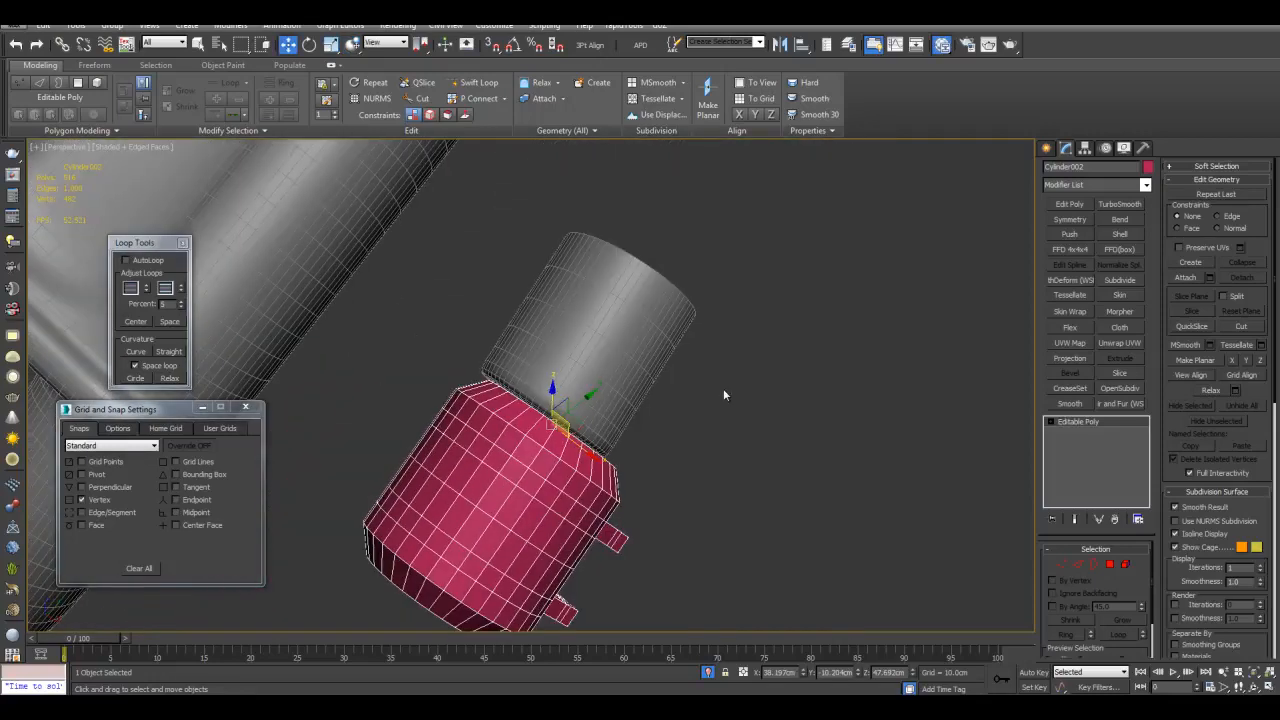
Turn off the tubes' TurboSmooth display and set the reference coordinate system to Local for the copied cylinder.
key(q)
click(625, 363)
click(1053, 422)
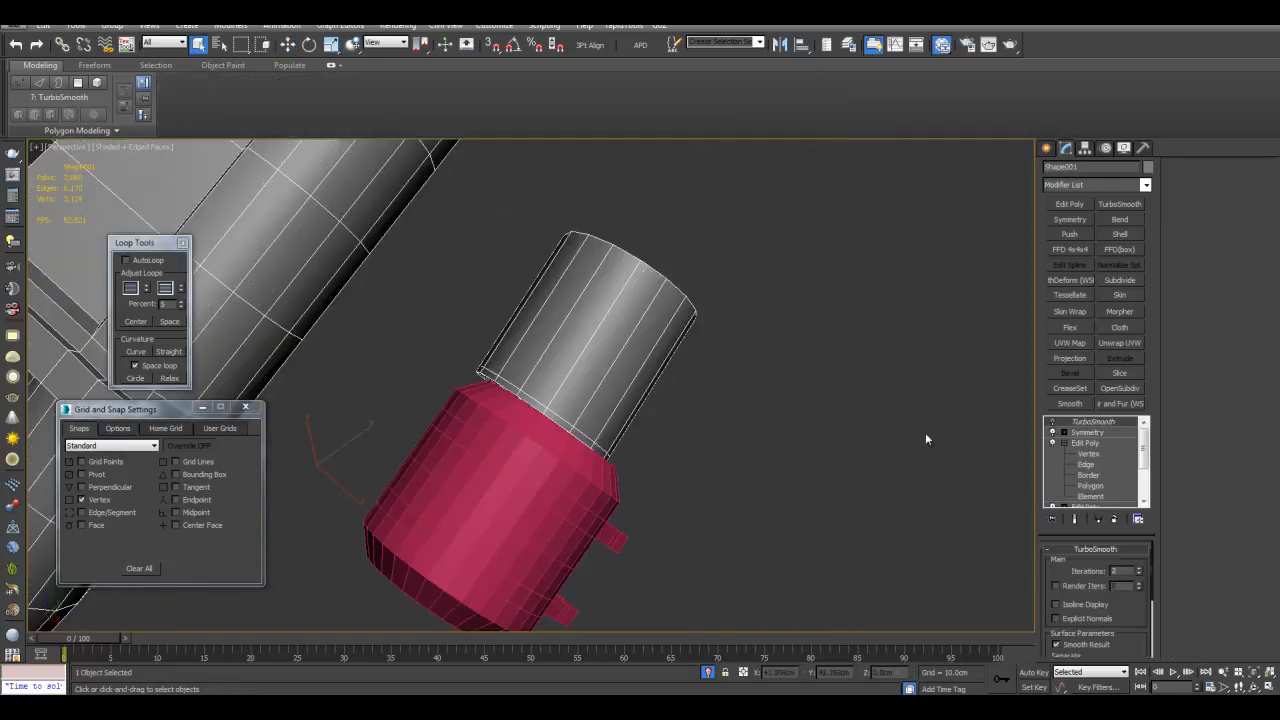
click(523, 475)
key(w)
alt+middle_drag(523, 475, 490, 431)
scroll(490, 430, up, 6)
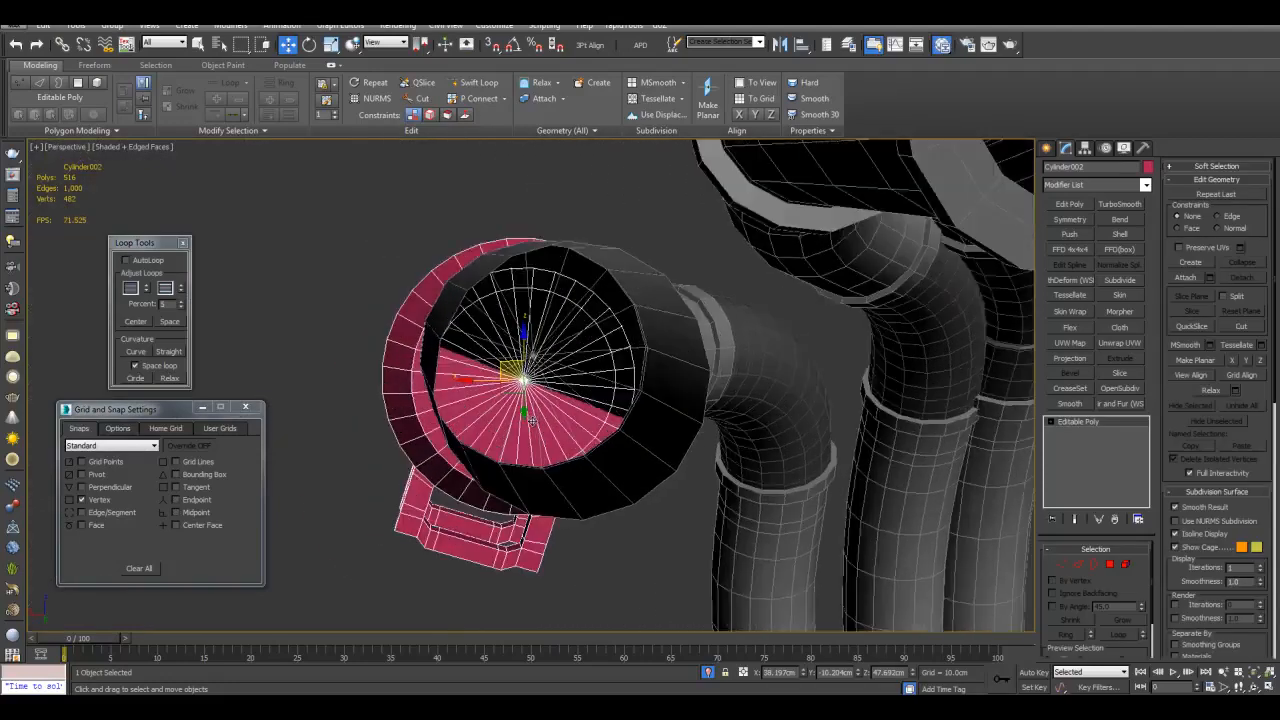
click(395, 43)
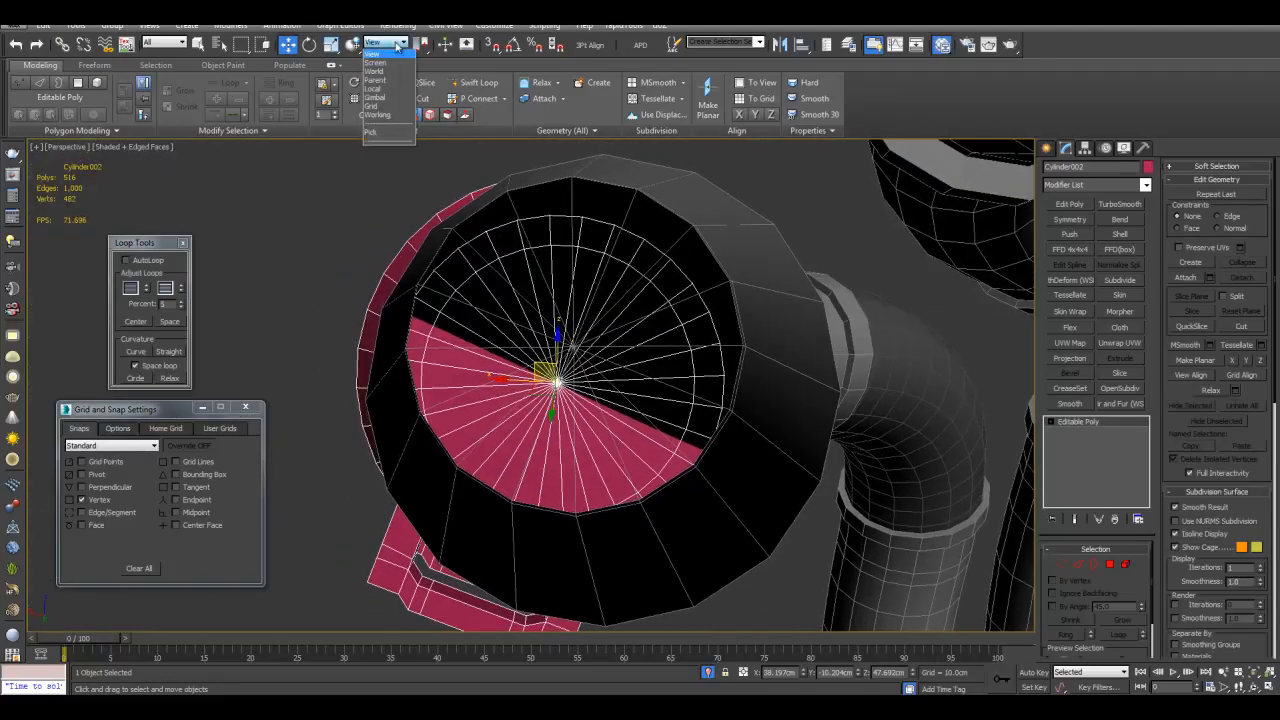
click(388, 90)
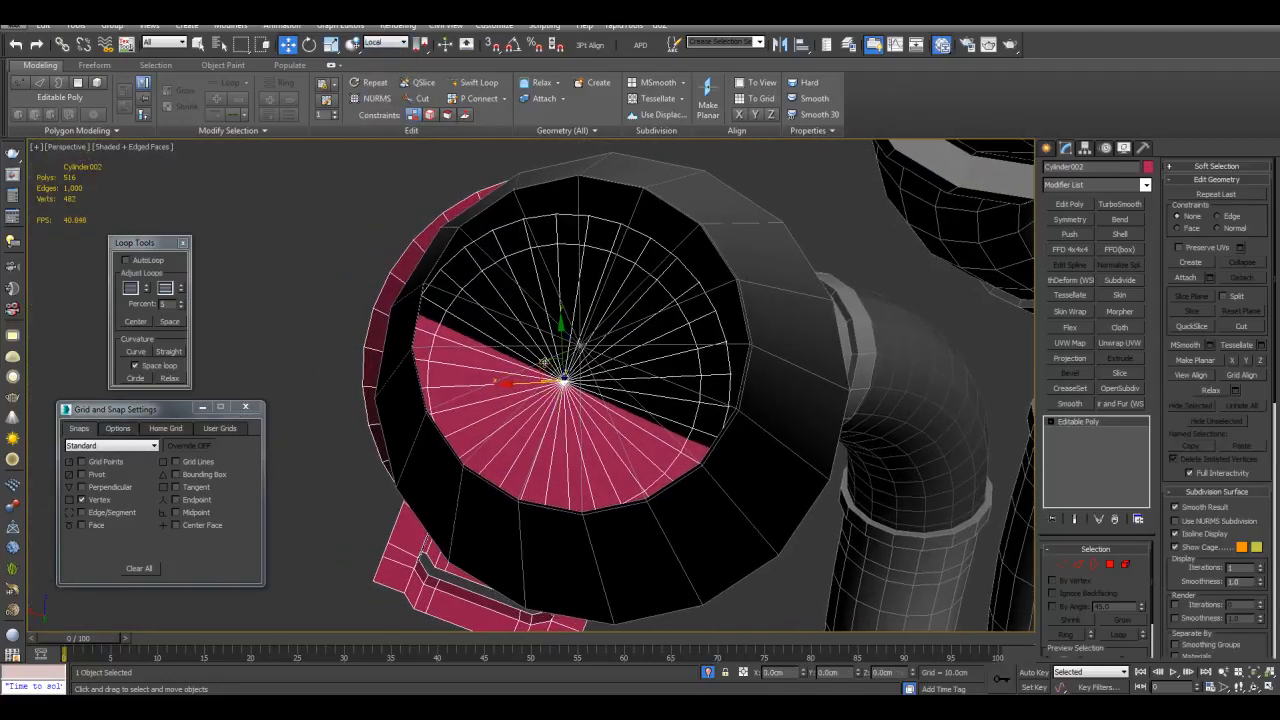
Move the copied cylinder with vertex snapping and see-through display so its centre aligns with the tube cap's centre vertex.
scroll(544, 364, up, 1)
scroll(525, 367, up, 5)
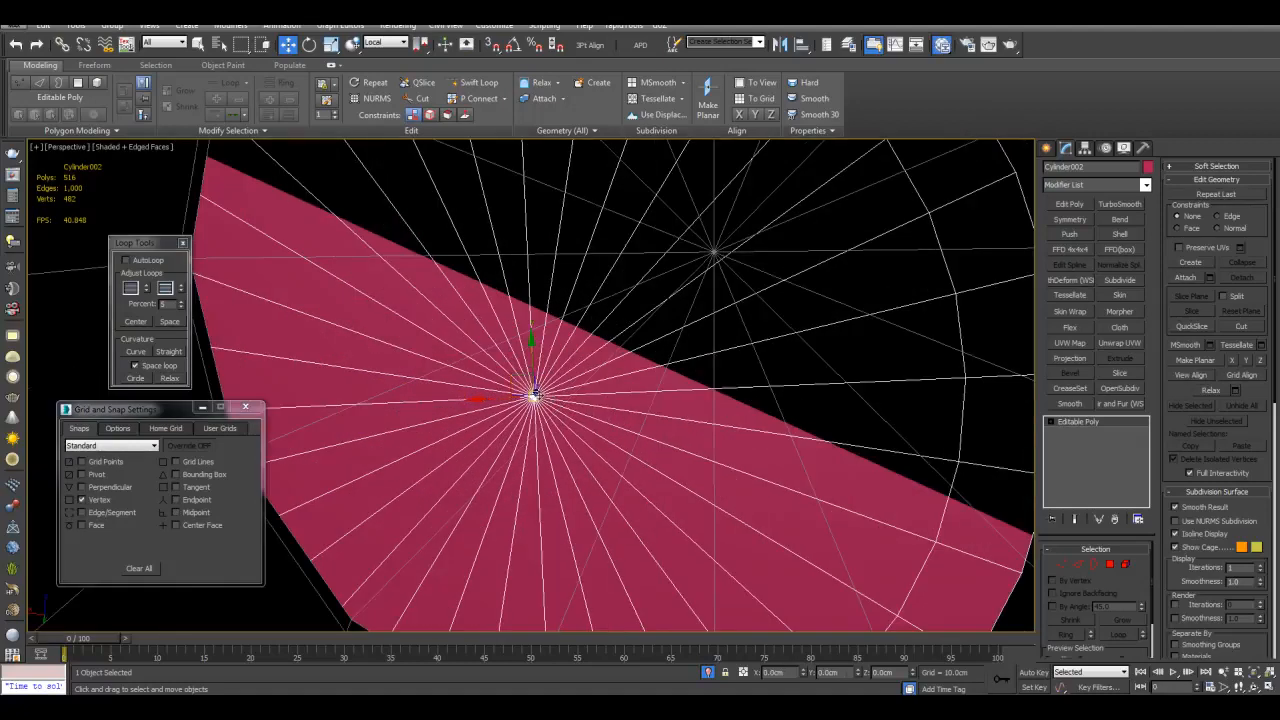
middle_drag(713, 250, 676, 356)
key(s)
middle_drag(520, 449, 519, 468)
key(alt+x)
drag(505, 484, 680, 340)
scroll(676, 337, down, 6)
key(s)
Finish moving the copied cylinder and turn off its see-through display.
key(q)
alt+middle_drag(563, 374, 718, 353)
middle_drag(537, 271, 754, 320)
key(alt+x)
scroll(698, 385, up, 3)
scroll(667, 414, down, 5)
scroll(594, 371, up, 4)
alt+middle_drag(594, 373, 595, 366)
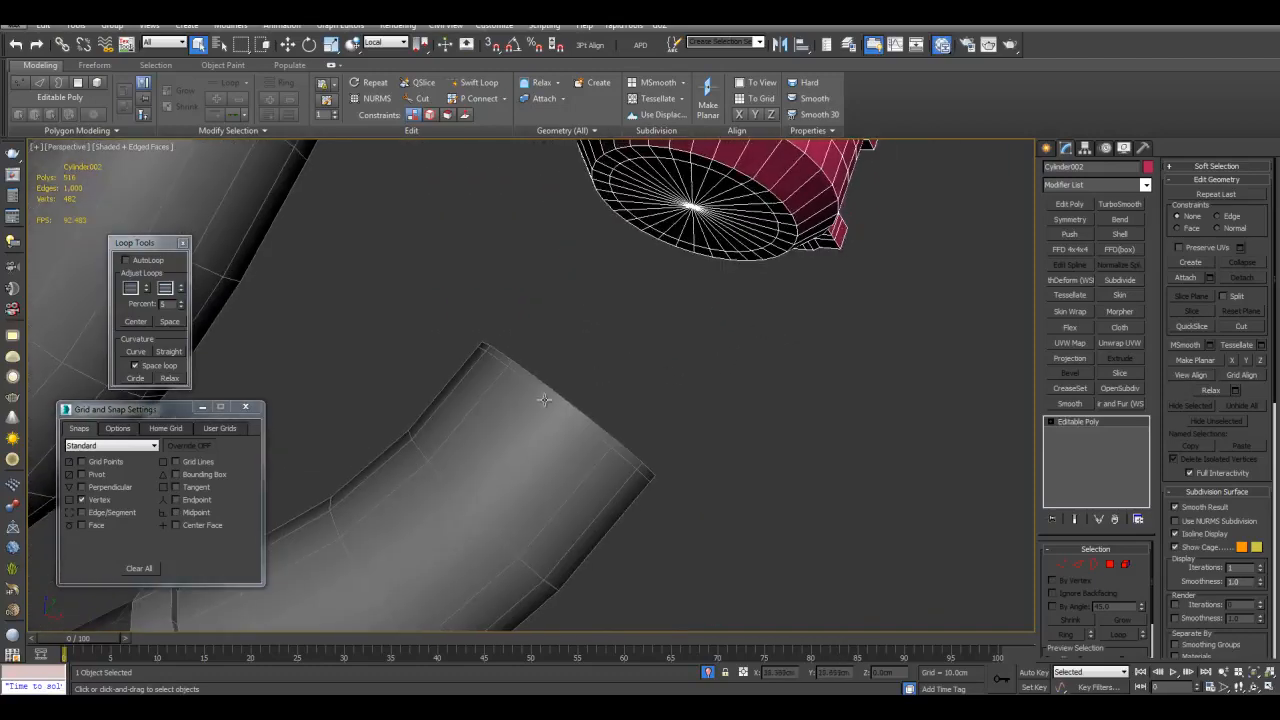
Select the cap polygons at the lower tube segment's open end in its Edit Poly modifier, using a 45° selection angle.
click(560, 396)
alt+middle_drag(576, 256, 660, 342)
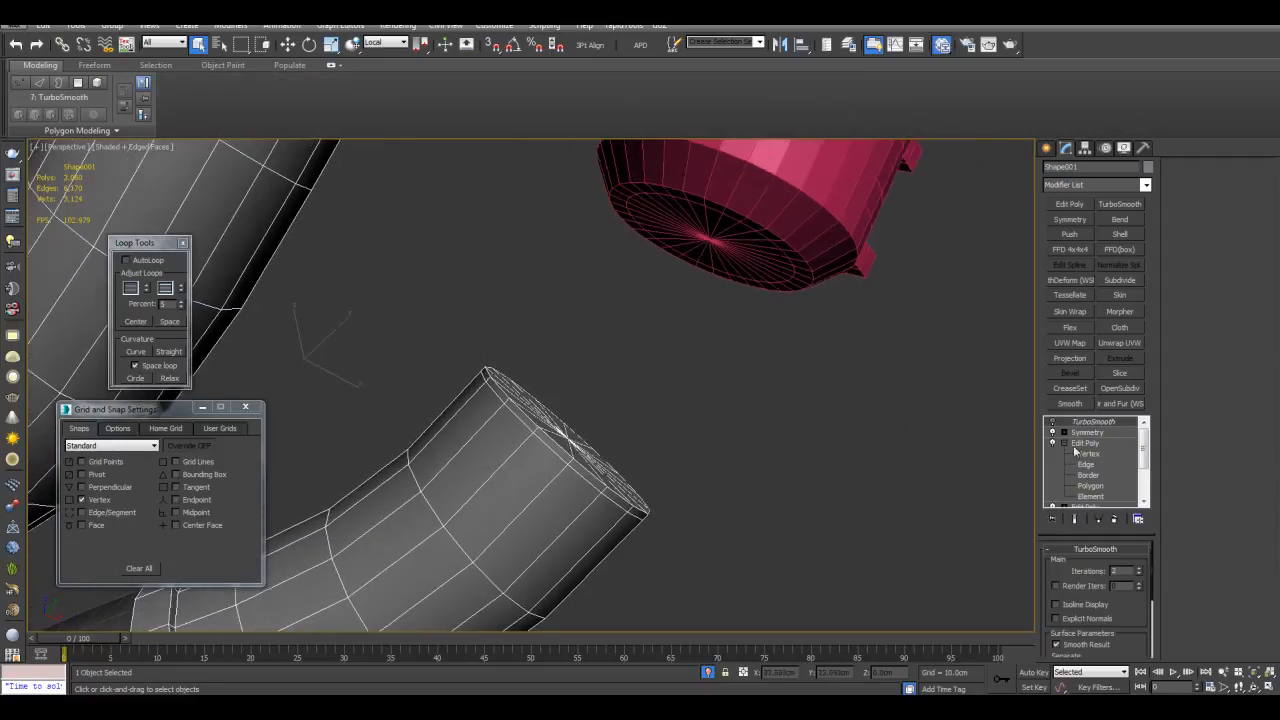
click(1083, 446)
scroll(771, 401, down, 3)
key(4)
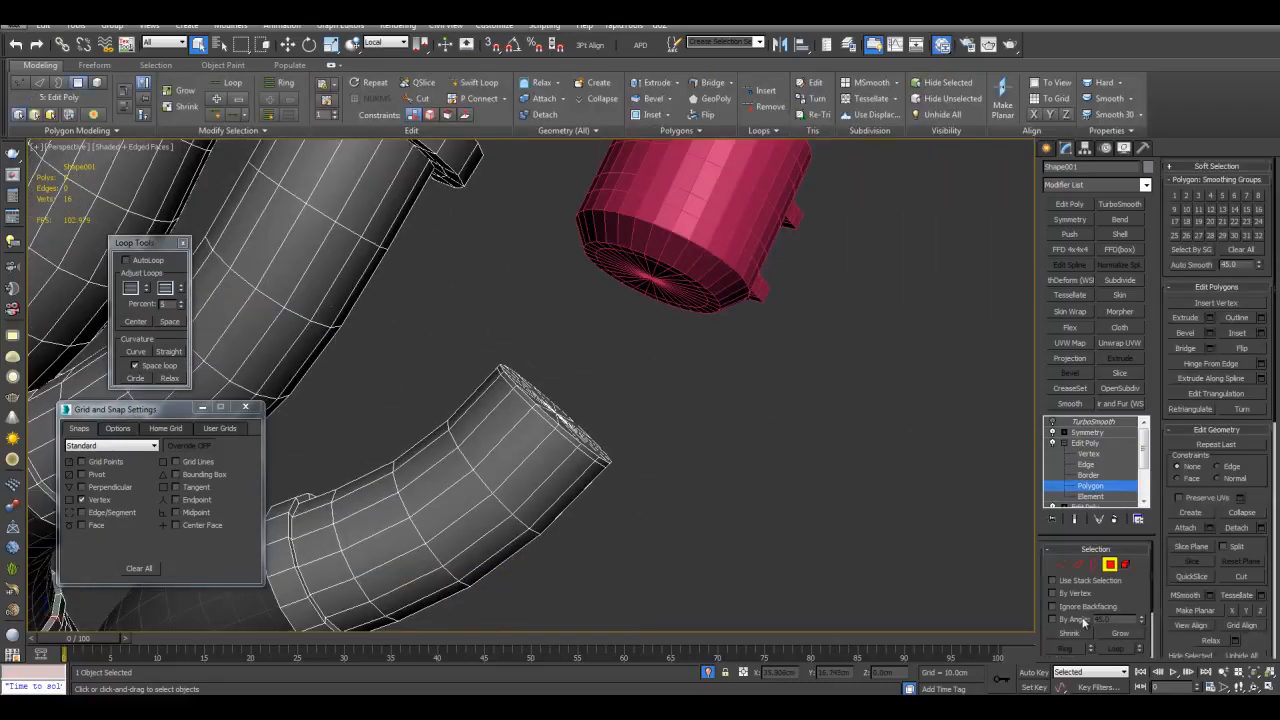
alt+middle_drag(752, 449, 614, 418)
click(572, 432)
key(w)
scroll(614, 418, up, 2)
Bevel the selected cap by Local Normal with a height of 4.38 cm to extend the tube toward the cylinder.
key(ctrl+shift+b)
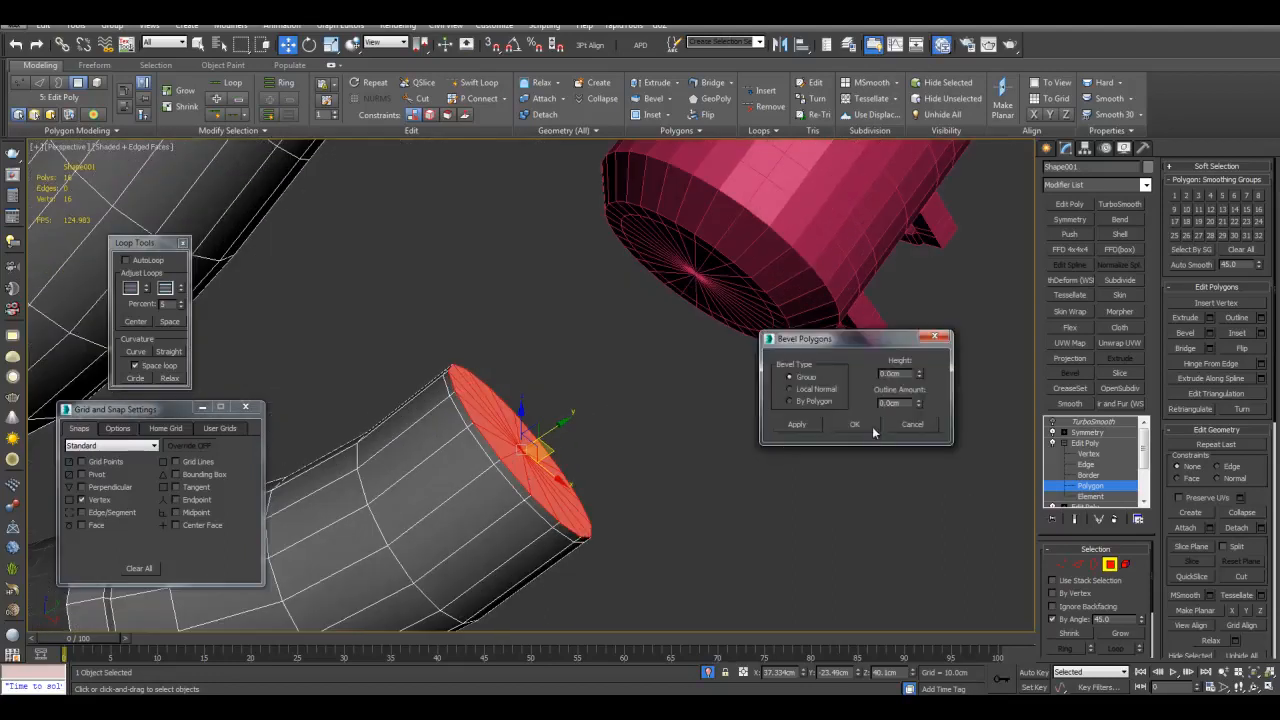
click(832, 390)
drag(922, 373, 922, 328)
click(872, 423)
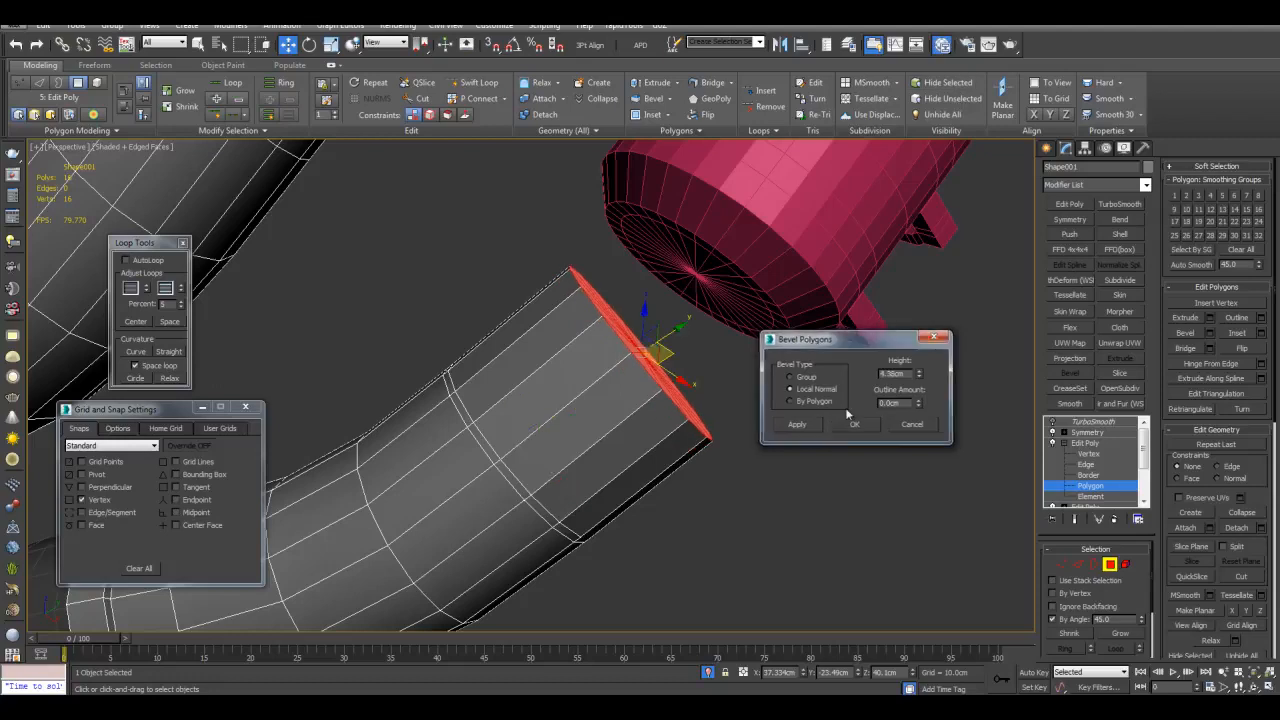
Rotate the extended tube cap in Local coordinates so it runs roughly parallel to the cylinder's lower end face.
middle_drag(746, 356, 703, 405)
key(e)
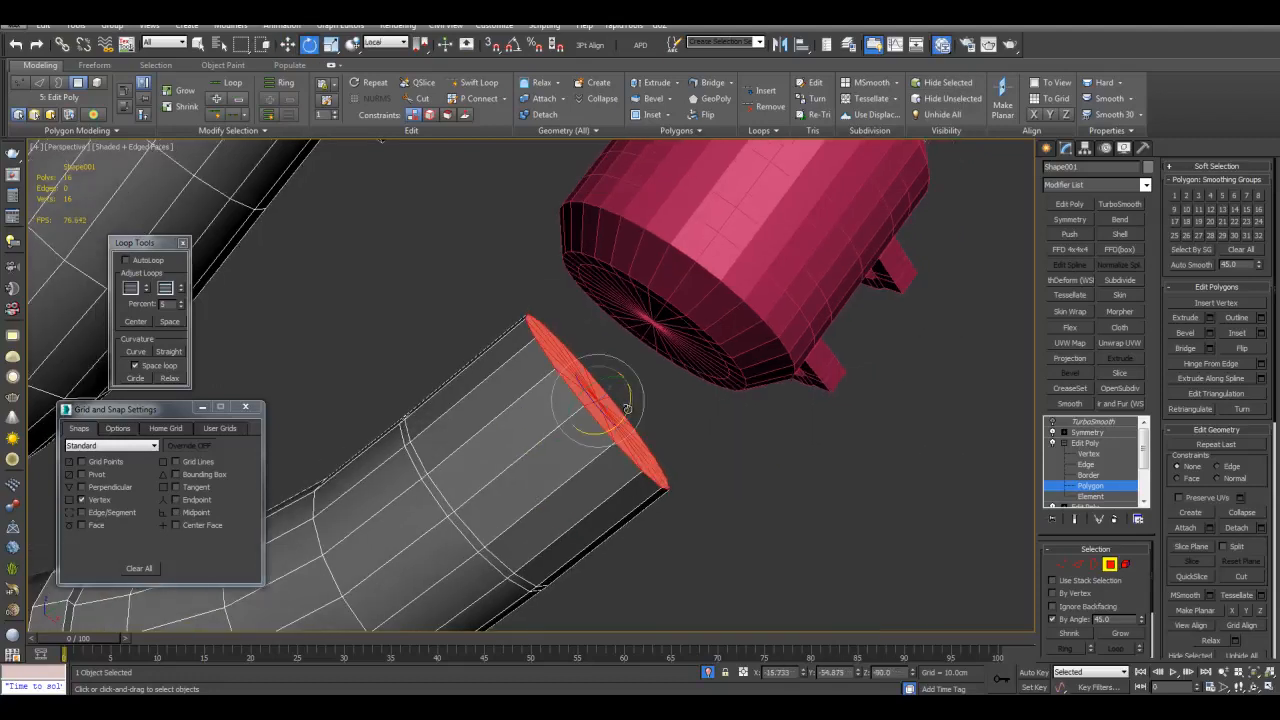
drag(628, 410, 726, 422)
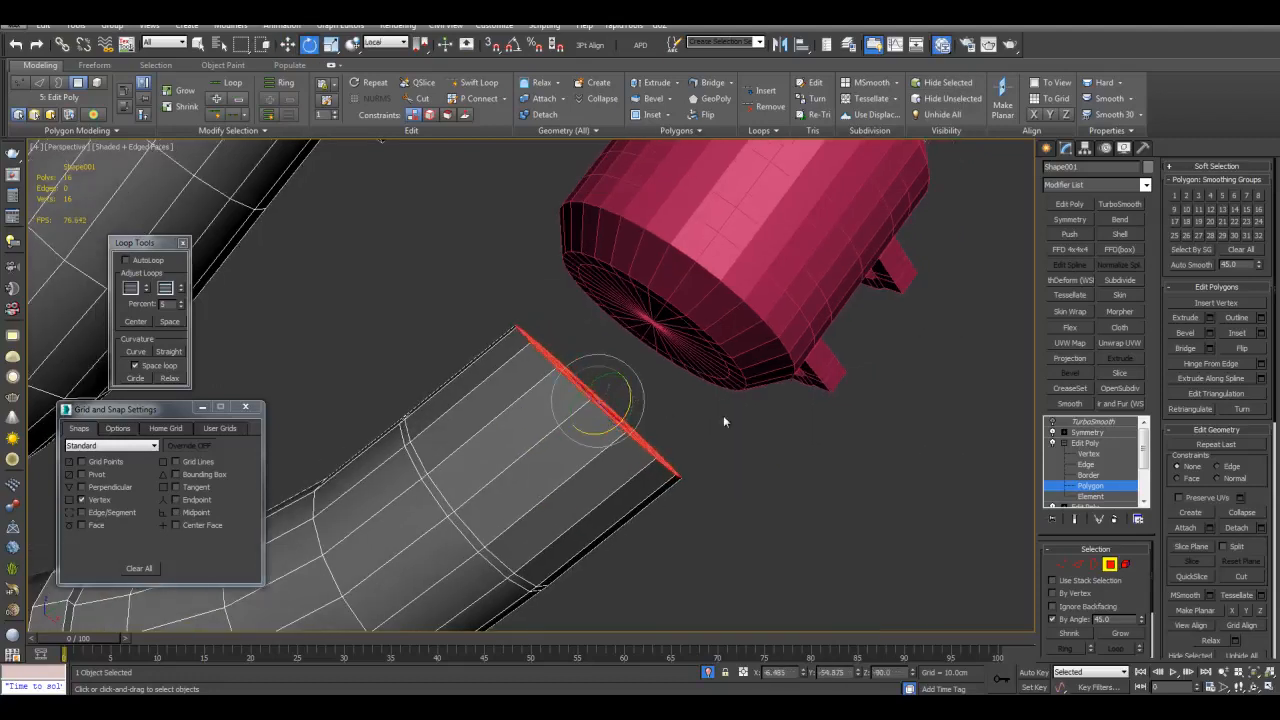
Snap the tube cap's vertices from its centre vertex onto the centre vertex of the cylinder's lower face.
click(1062, 566)
alt+middle_drag(800, 430, 742, 425)
scroll(676, 425, up, 4)
key(w)
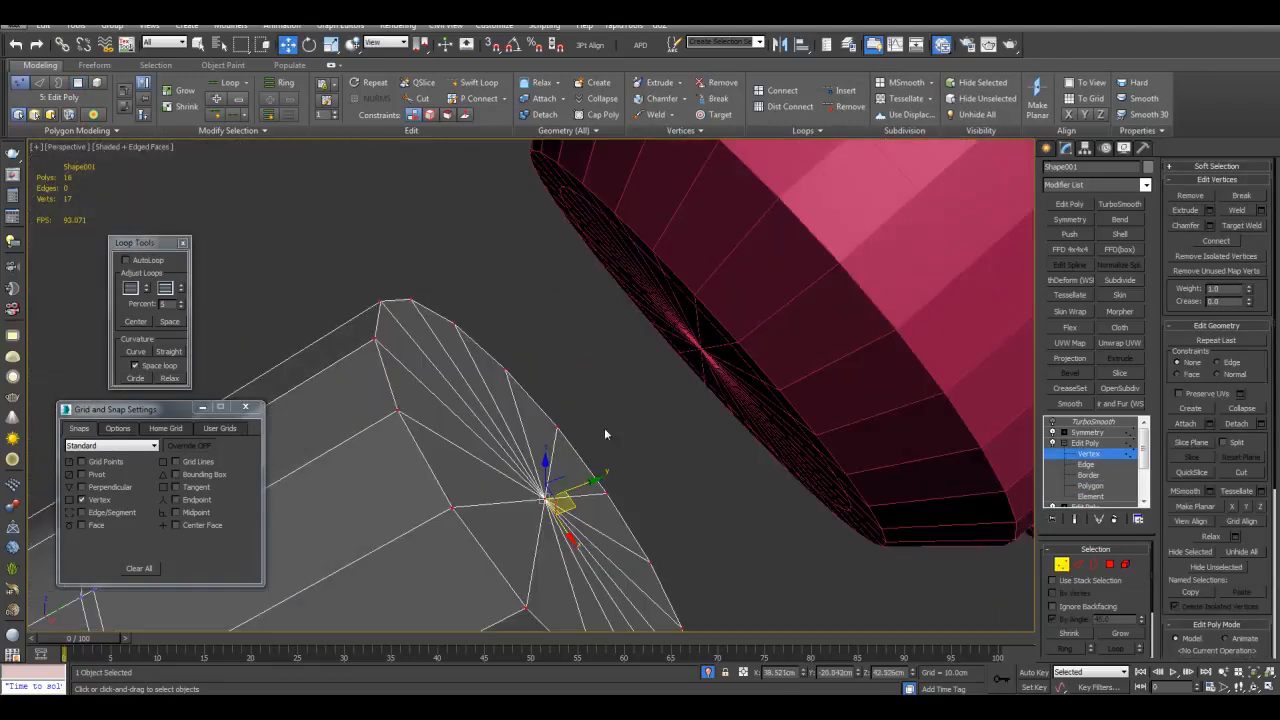
alt+middle_drag(583, 484, 686, 341)
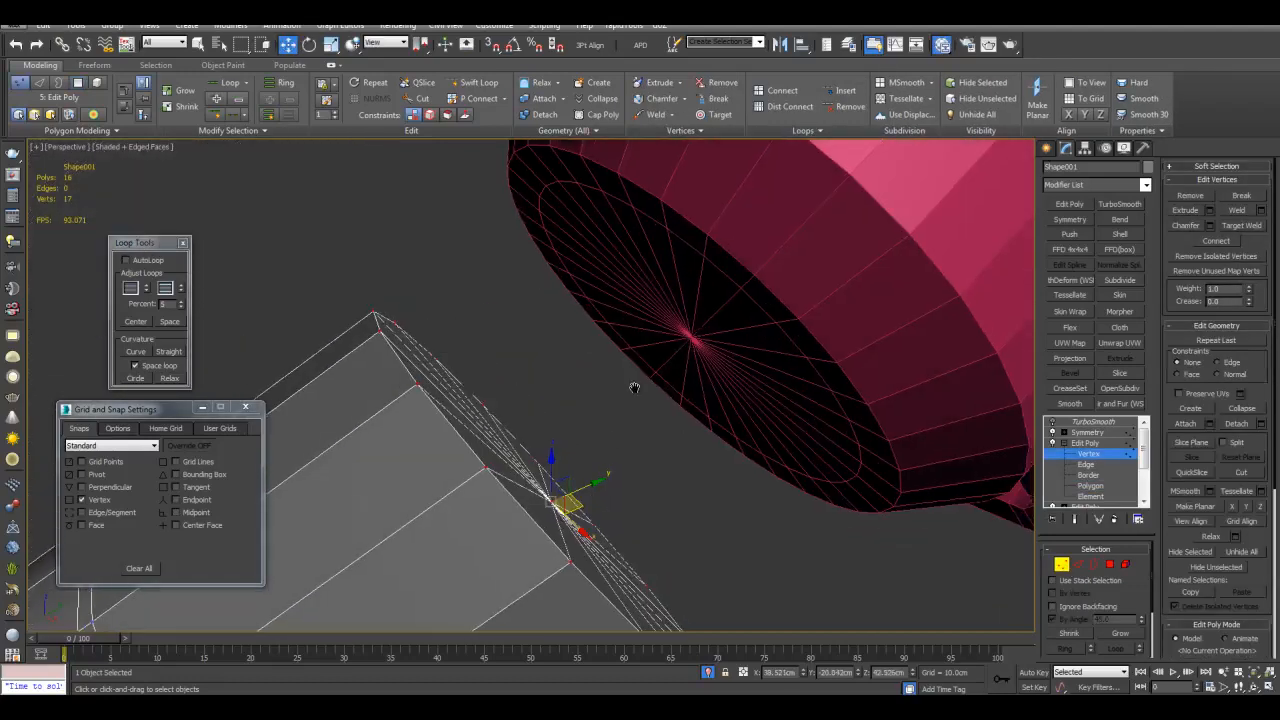
alt+middle_drag(650, 403, 634, 408)
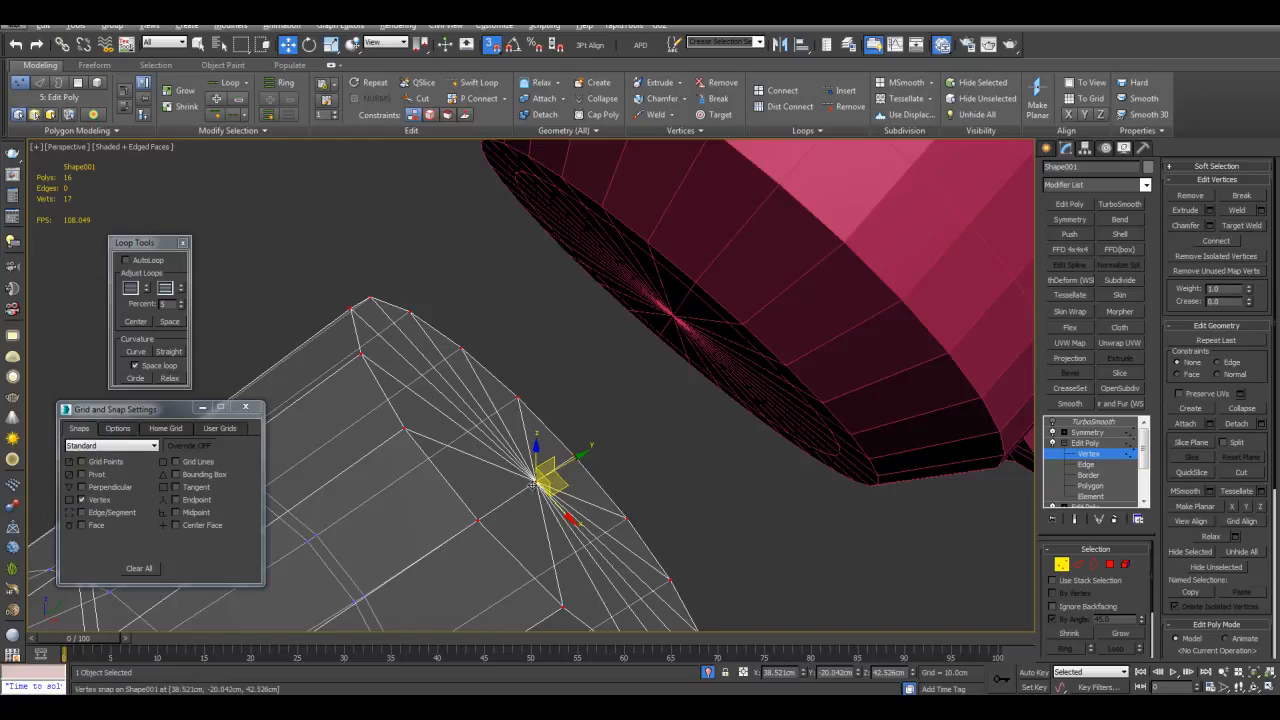
drag(537, 483, 675, 313)
Turn off snapping and try small rotations of the cap vertices to match the cylinder's end face, undoing them.
alt+middle_drag(675, 313, 619, 394)
scroll(663, 283, down, 3)
key(s)
key(e)
drag(617, 377, 624, 371)
key(ctrl+z)
key(alt+x)
alt+middle_drag(622, 371, 608, 378)
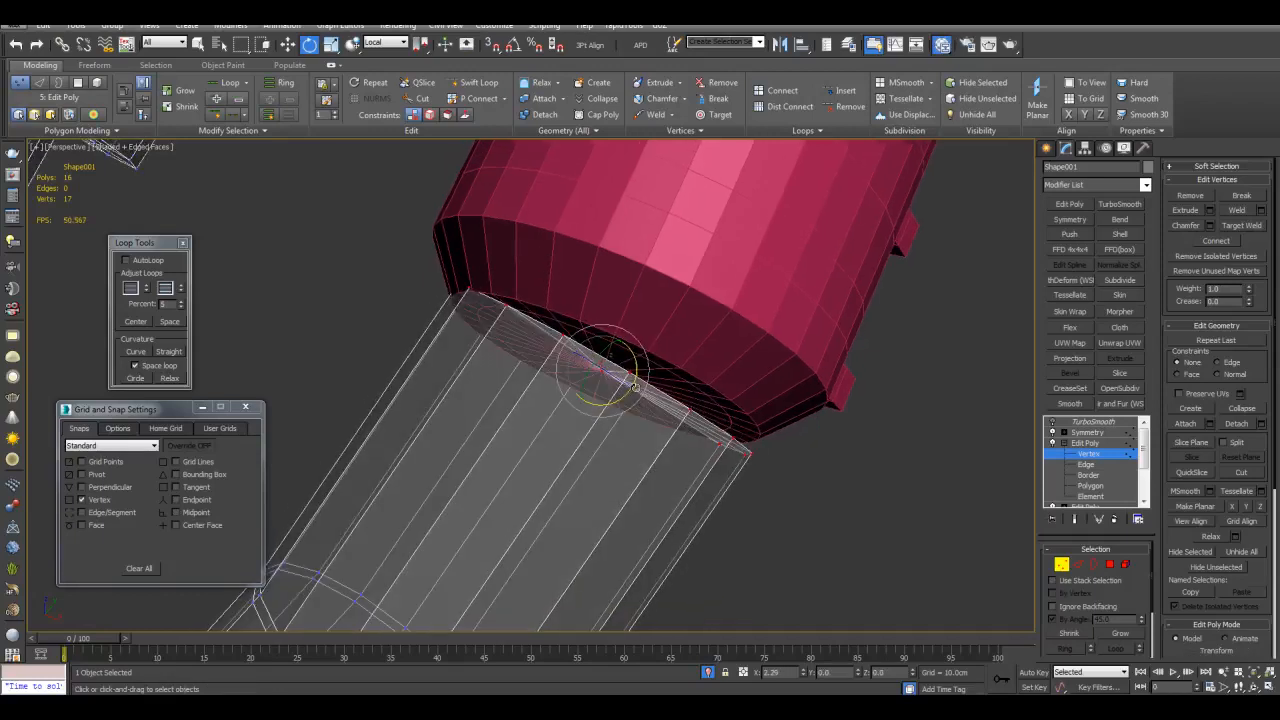
drag(613, 381, 616, 384)
key(ctrl+z)
Turn off the tube's see-through display and add a Swift Loop edge loop around its extended straight section.
scroll(725, 451, down, 5)
key(alt+x)
key(alt+s)
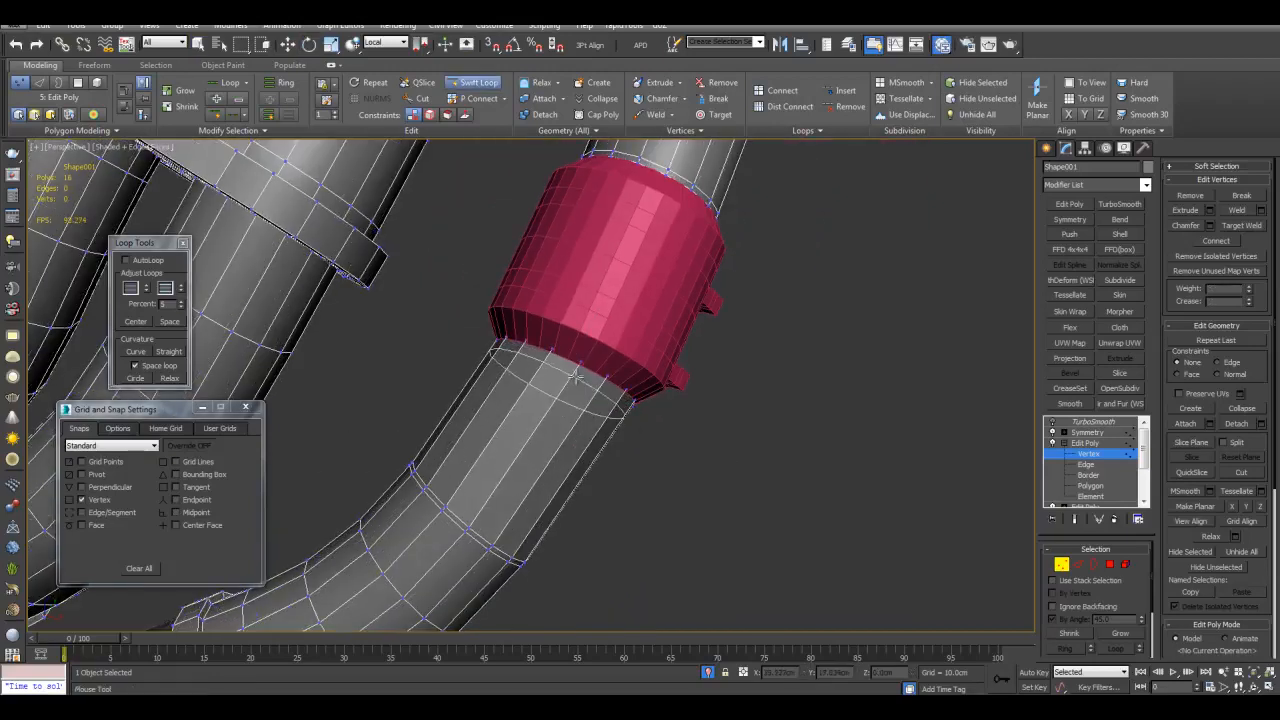
click(528, 447)
Remove the redundant edge loop where the tube's old end met the extension, and leave edge editing.
key(w)
middle_drag(570, 348, 670, 208)
scroll(570, 382, up, 3)
key(q)
double_click(570, 371)
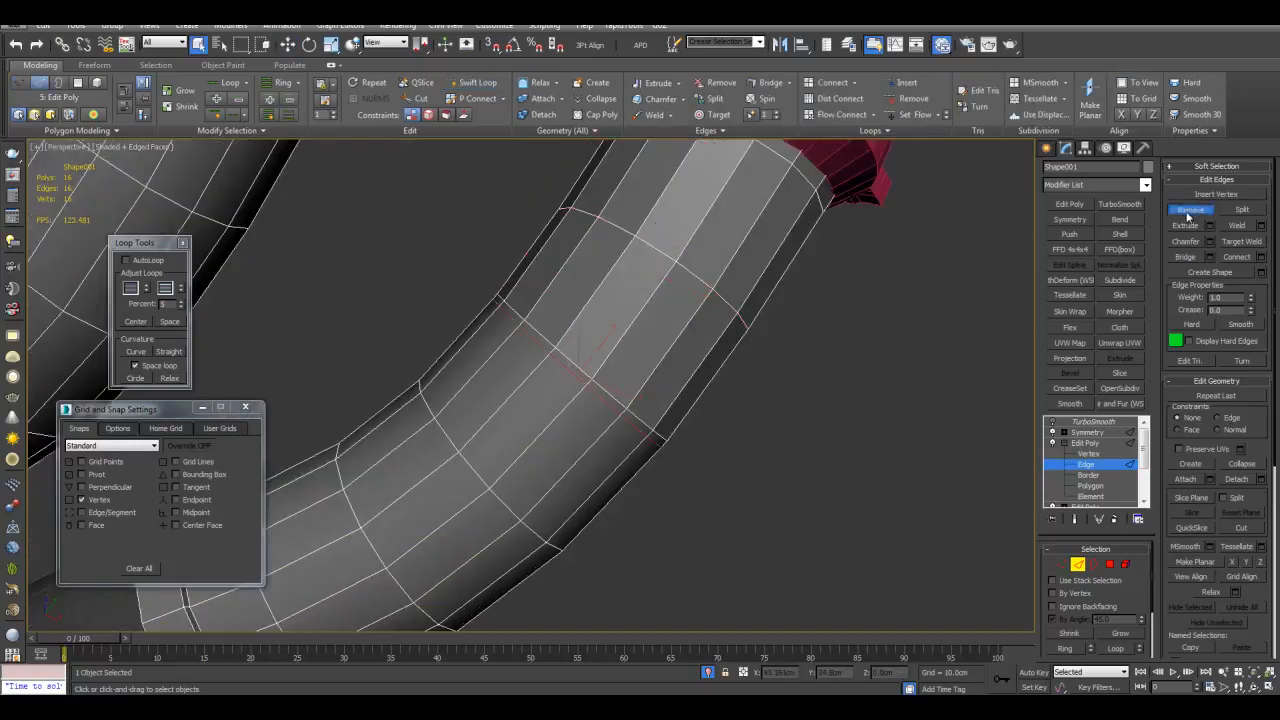
middle_drag(819, 348, 799, 369)
scroll(787, 377, down, 4)
key(2)
click(787, 377)
Apply TurboSmooth with 2 iterations to the copied cylinder and turn off the edged-faces display.
click(643, 320)
key(F4)
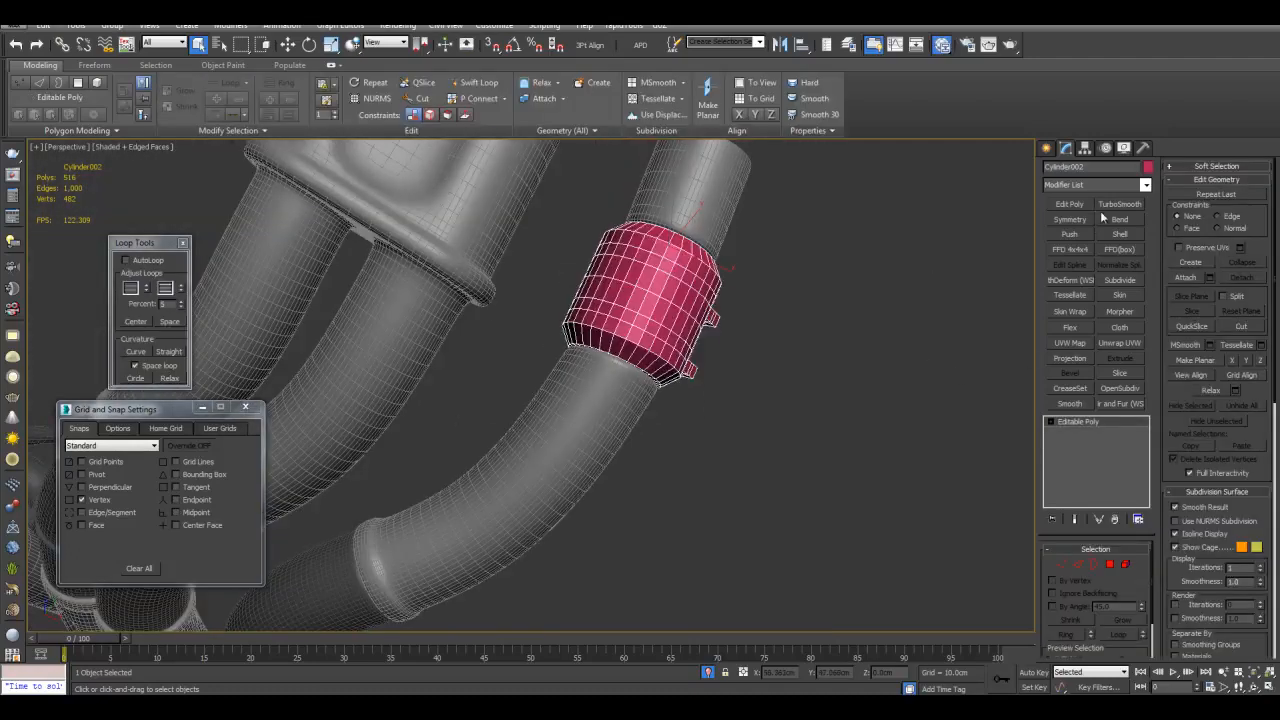
key(F4)
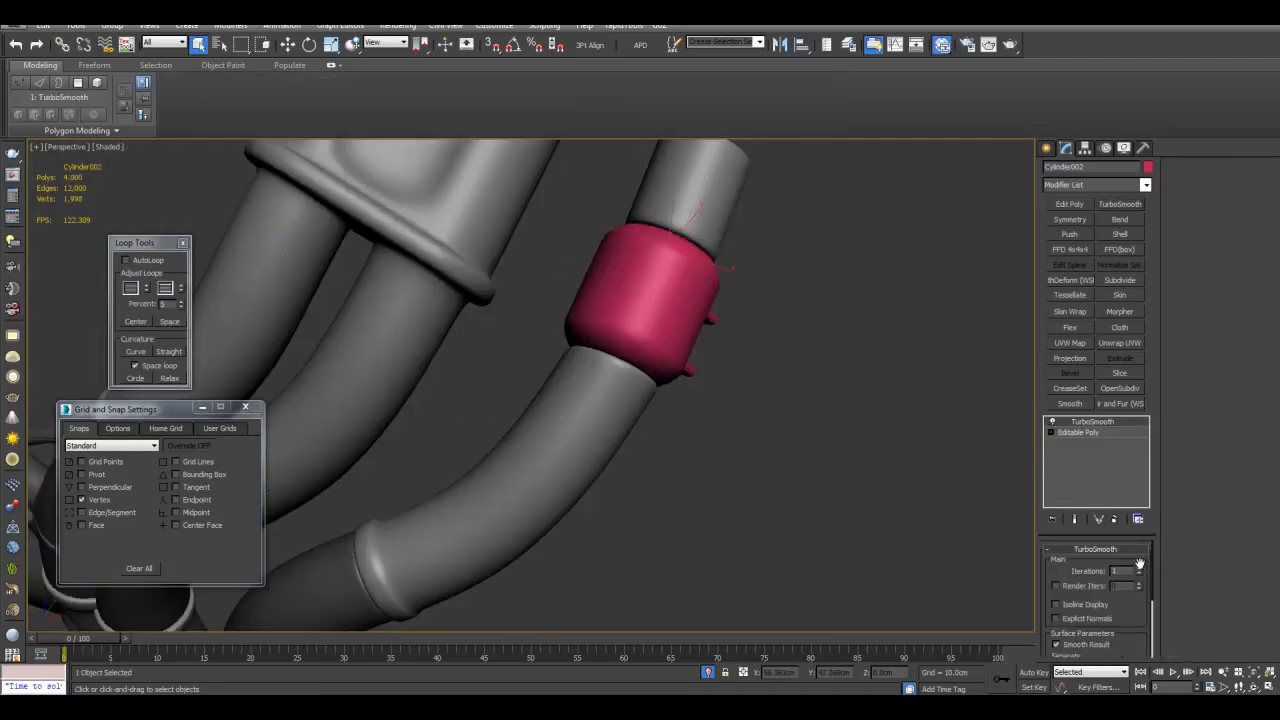
scroll(807, 468, down, 5)
alt+middle_drag(760, 394, 812, 429)
scroll(728, 371, up, 3)
alt+middle_drag(475, 338, 519, 300)
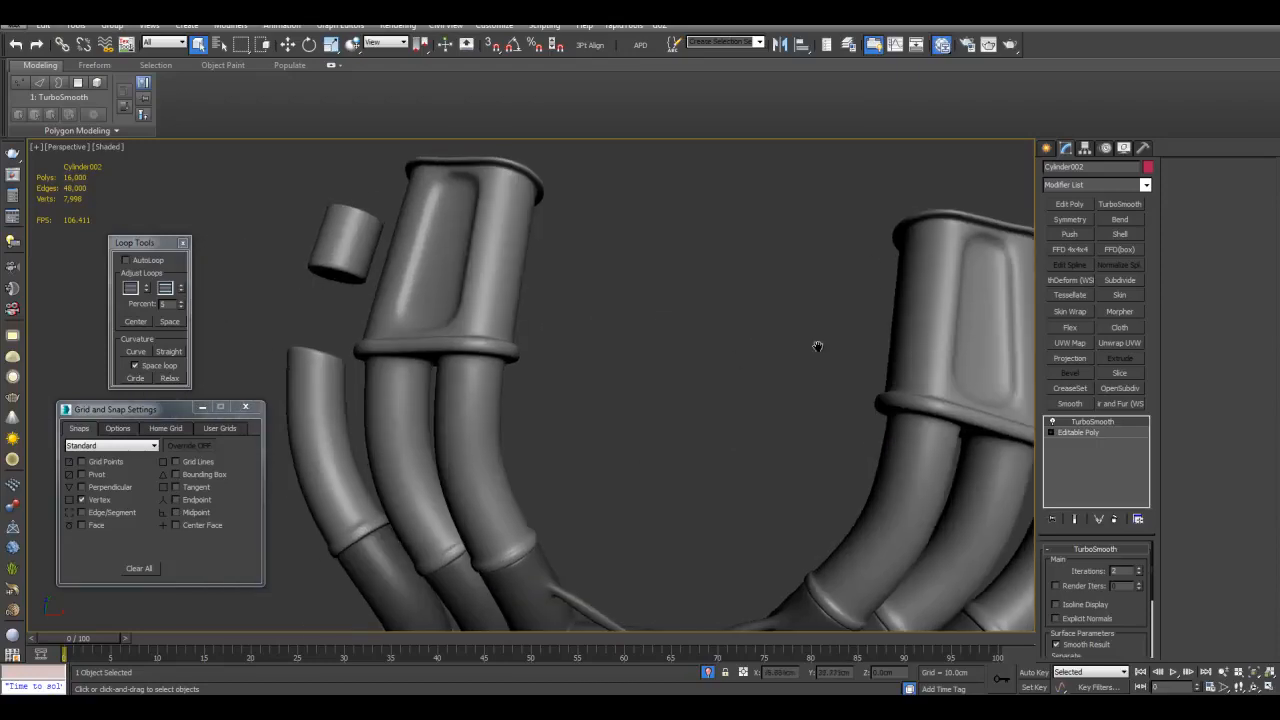
Add a Symmetry modifier on the X axis beneath the cylinder's TurboSmooth.
alt+middle_drag(733, 355, 500, 340)
click(1081, 435)
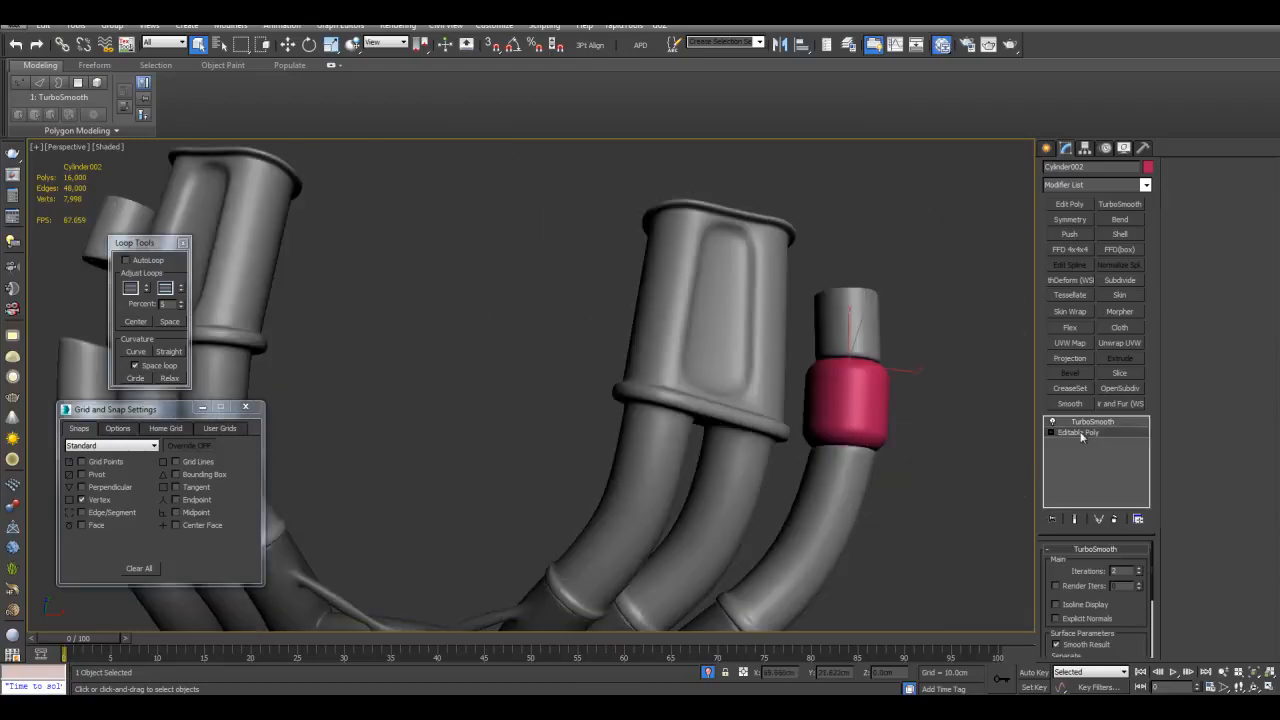
click(1073, 220)
key(w)
middle_drag(987, 267, 1095, 305)
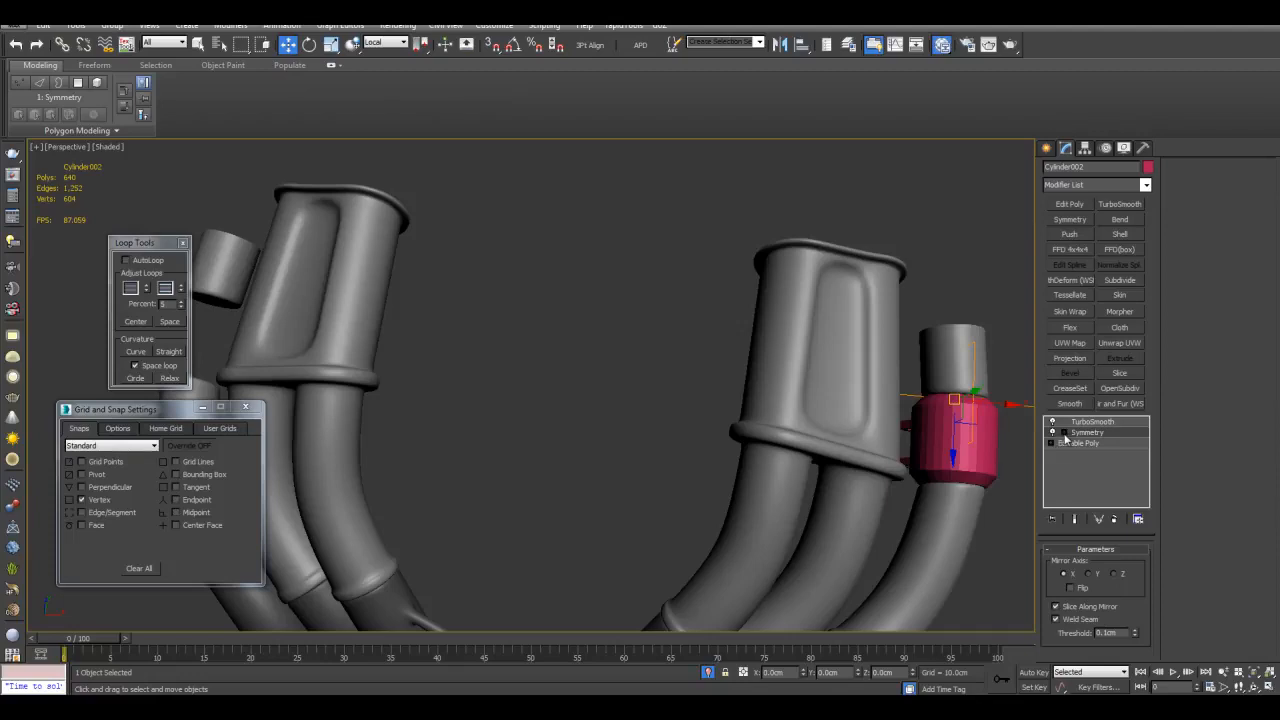
Align the Symmetry mirror plane to the tube housing's pivot point in Local coordinates, matching X, Y, Z position and X, Y orientation.
click(1080, 443)
scroll(866, 323, down, 3)
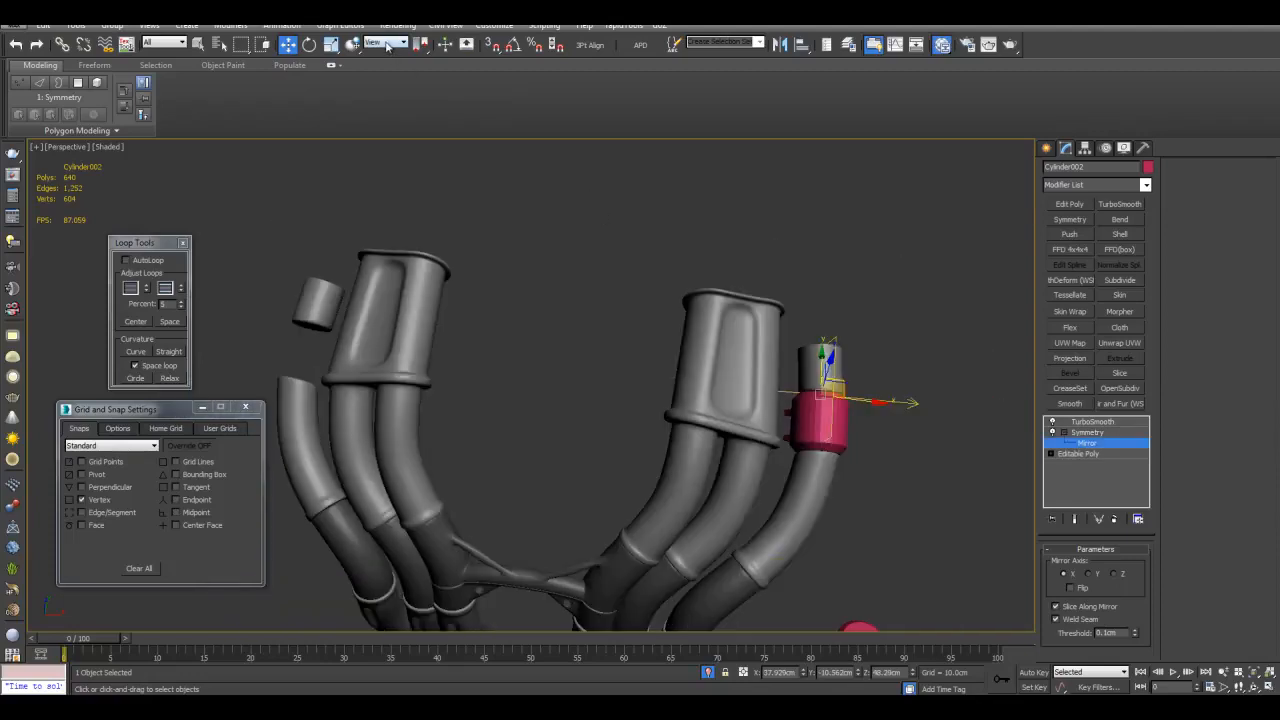
click(389, 46)
click(388, 89)
middle_drag(578, 268, 697, 167)
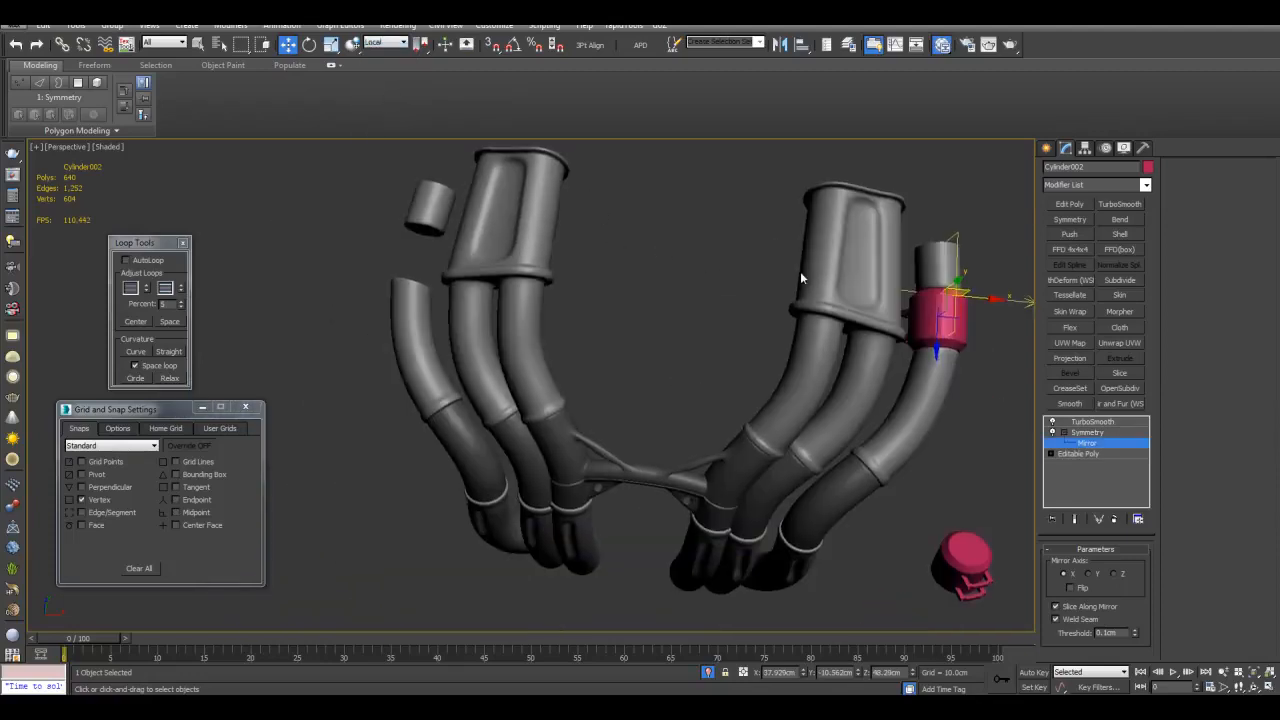
key(alt+a)
click(830, 244)
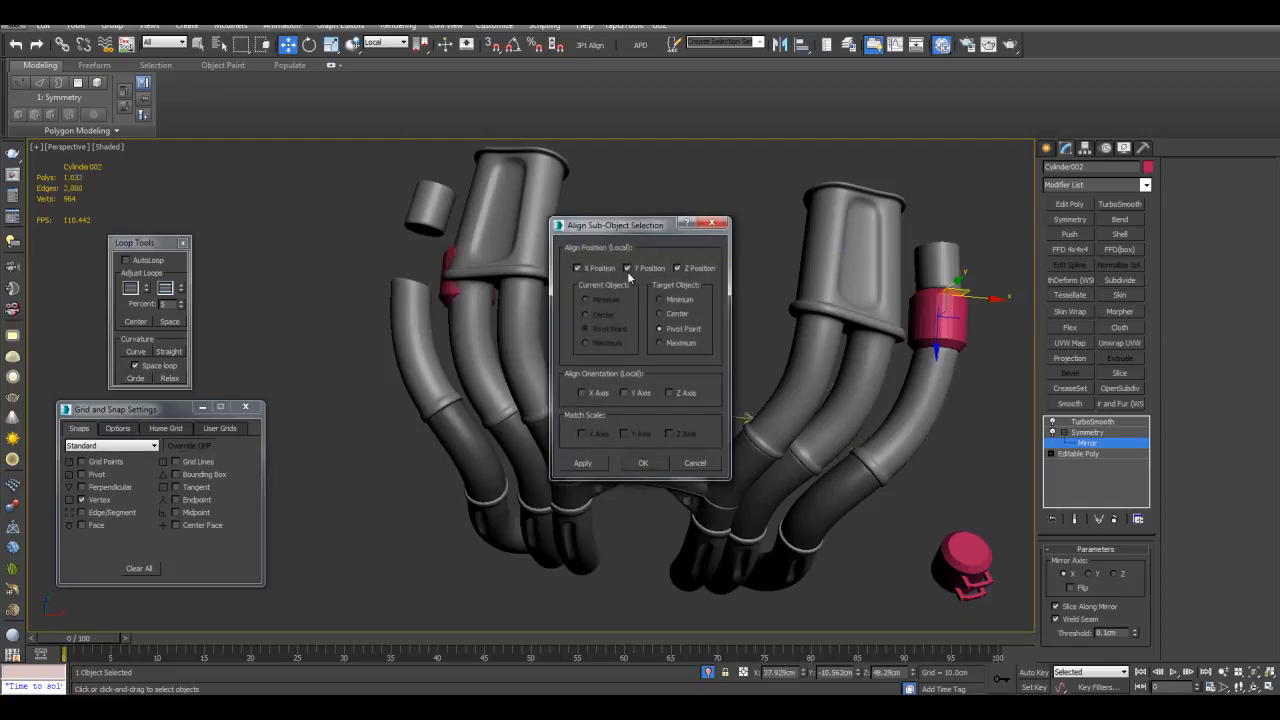
click(583, 393)
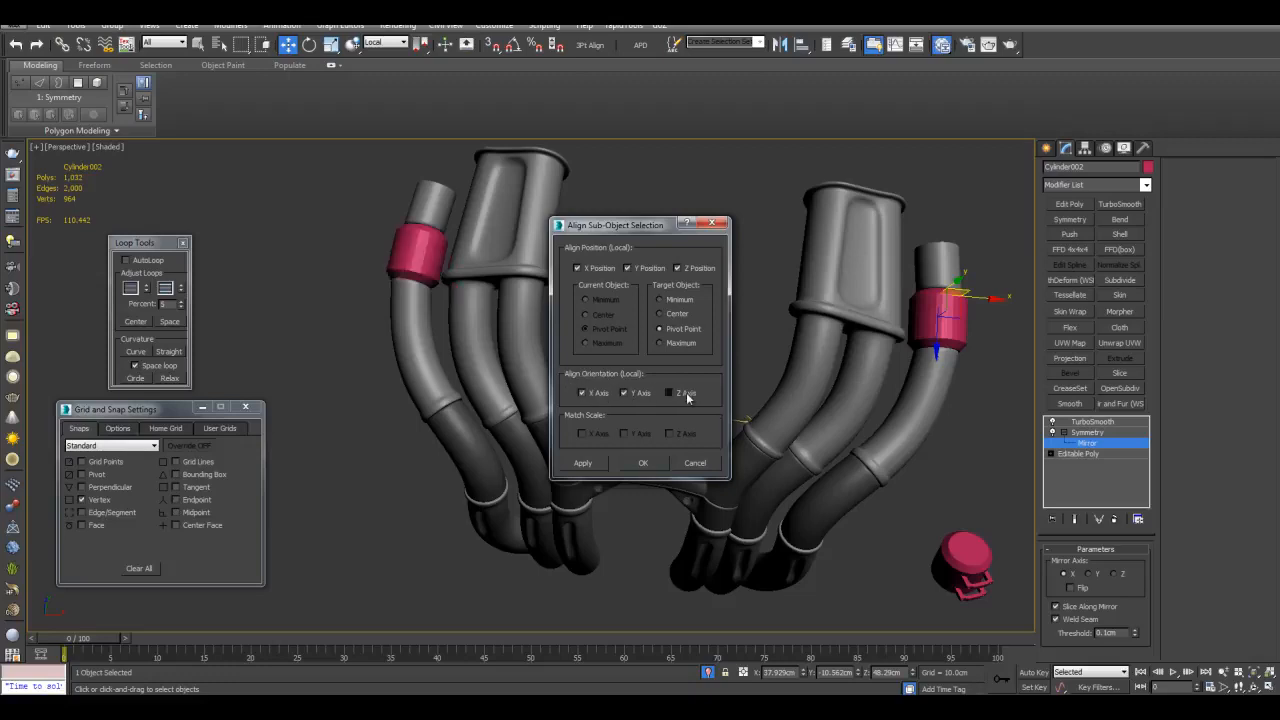
click(654, 466)
Leave the mirror plane's sub-object level and deselect the cylinder.
middle_drag(675, 374, 540, 422)
key(1)
key(q)
click(868, 397)
alt+middle_drag(868, 397, 775, 366)
scroll(772, 395, down, 4)
scroll(779, 387, up, 2)
middle_drag(770, 423, 858, 384)
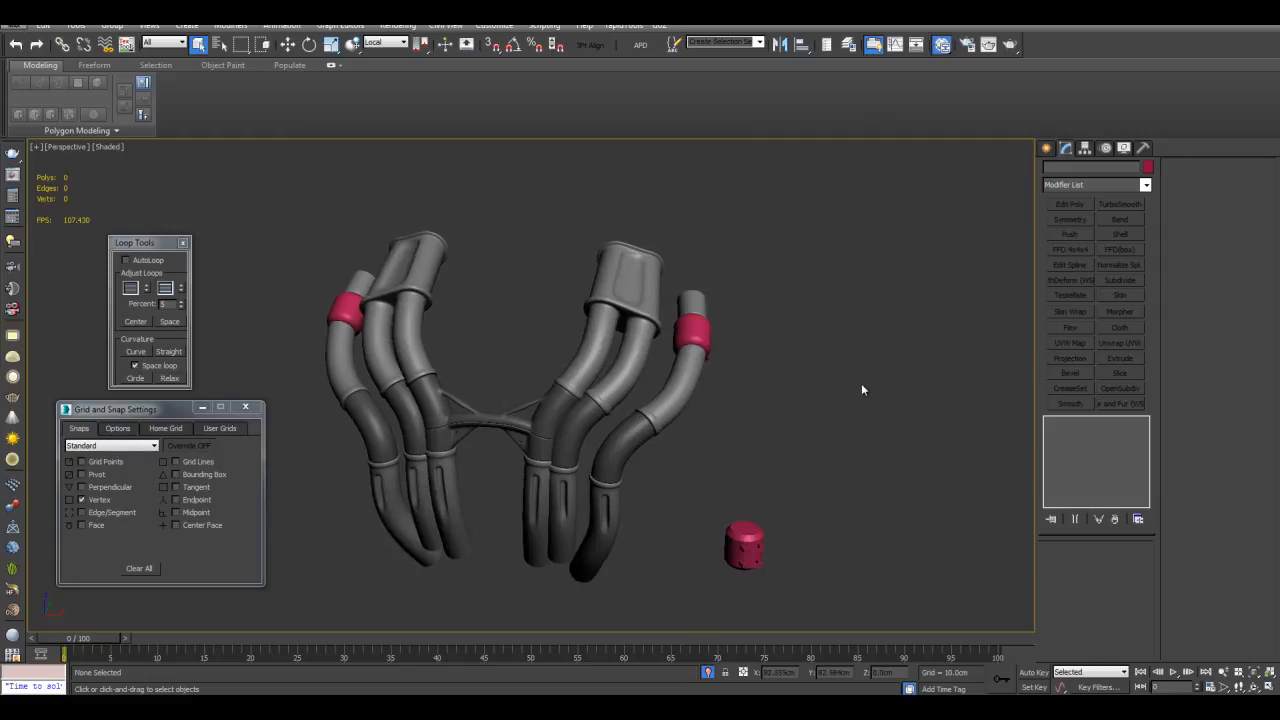